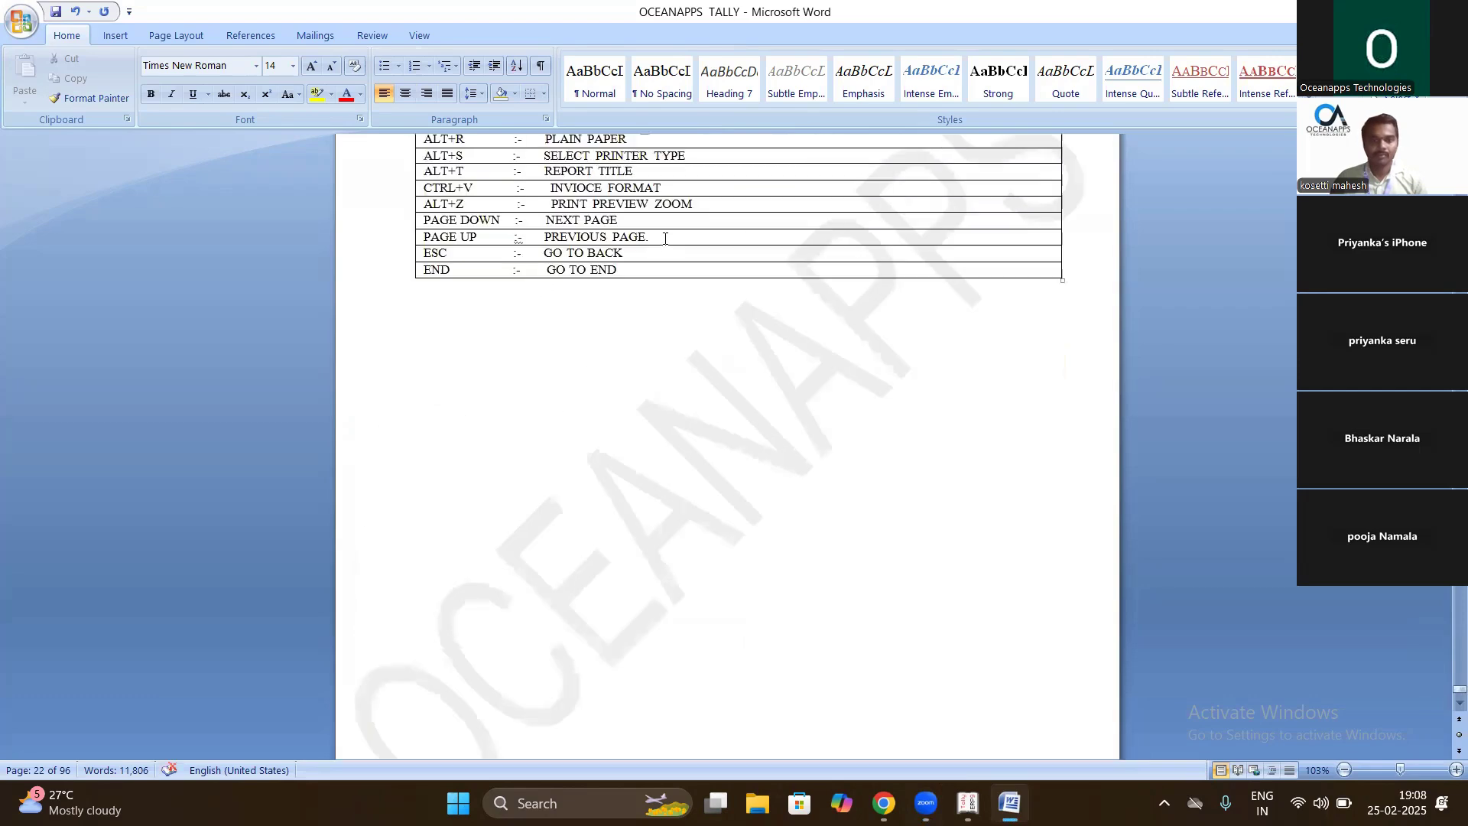
# - Scroll the Word document to page 86, exercise (1) with opening balances and journal entries
pyautogui.moveTo(1458, 684); pyautogui.dragTo(1458, 461)
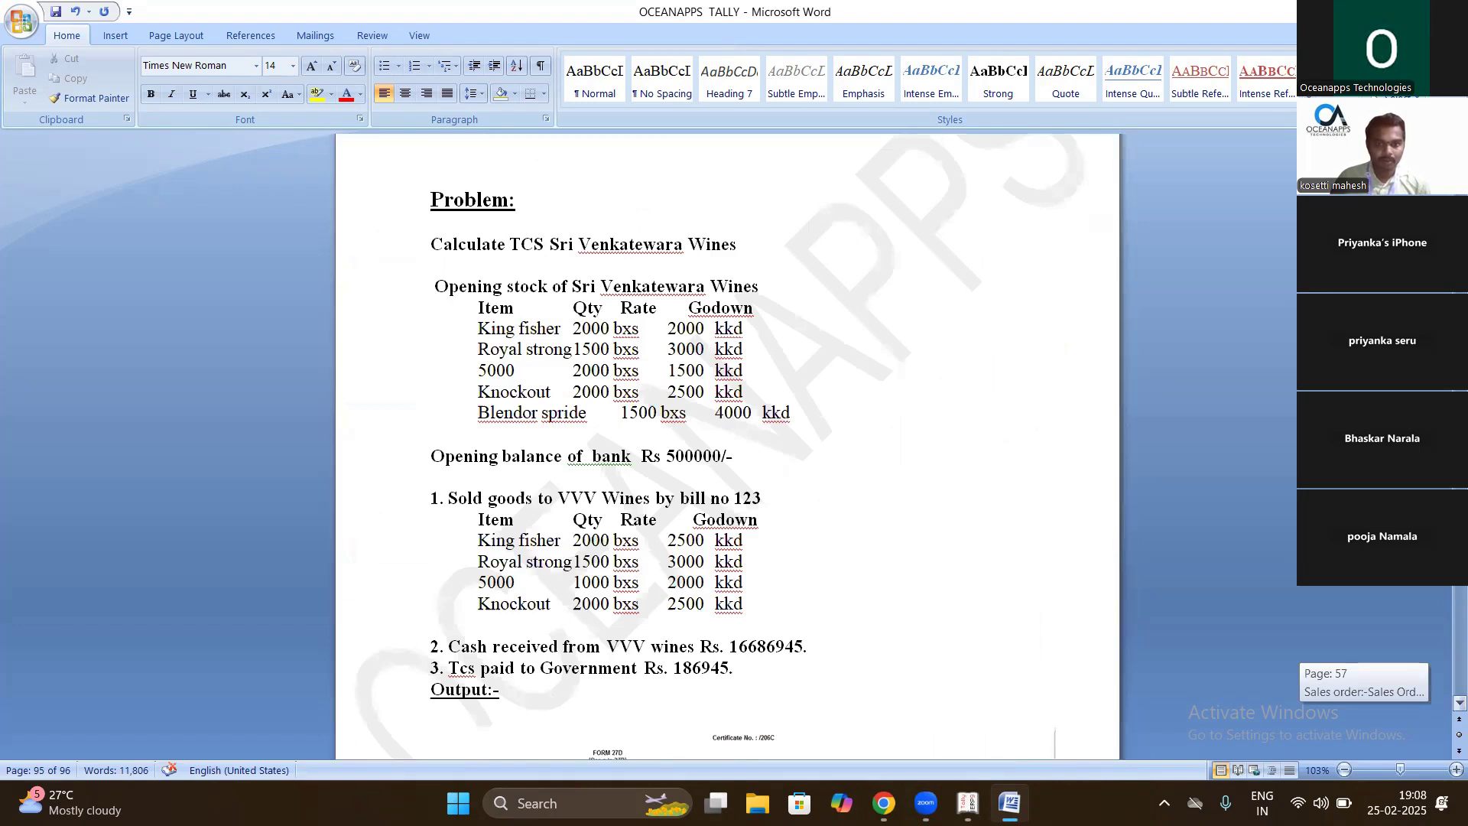
pyautogui.moveTo(1458, 461); pyautogui.dragTo(1458, 519)
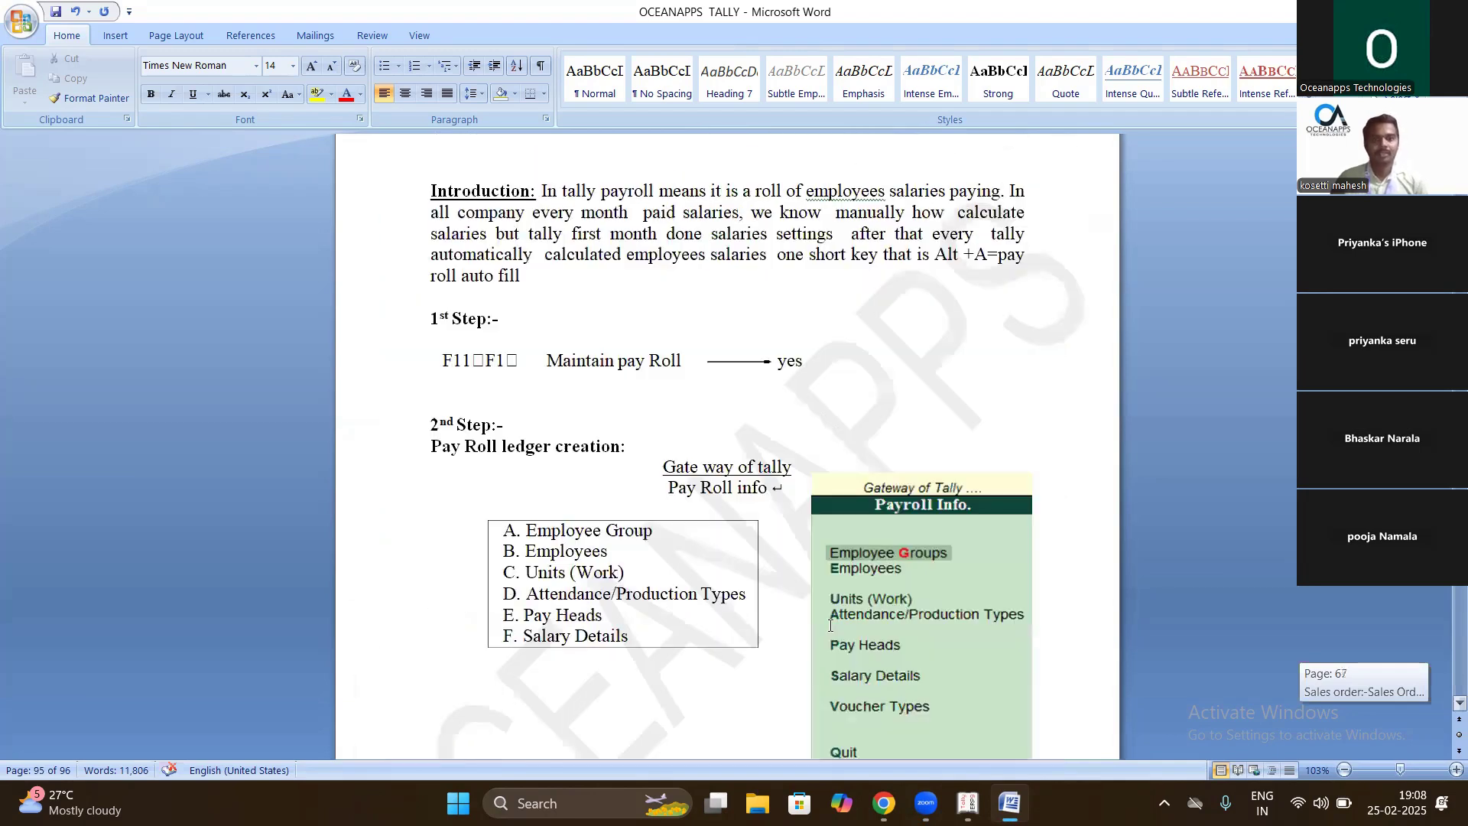
pyautogui.scroll(-15, 831, 625)
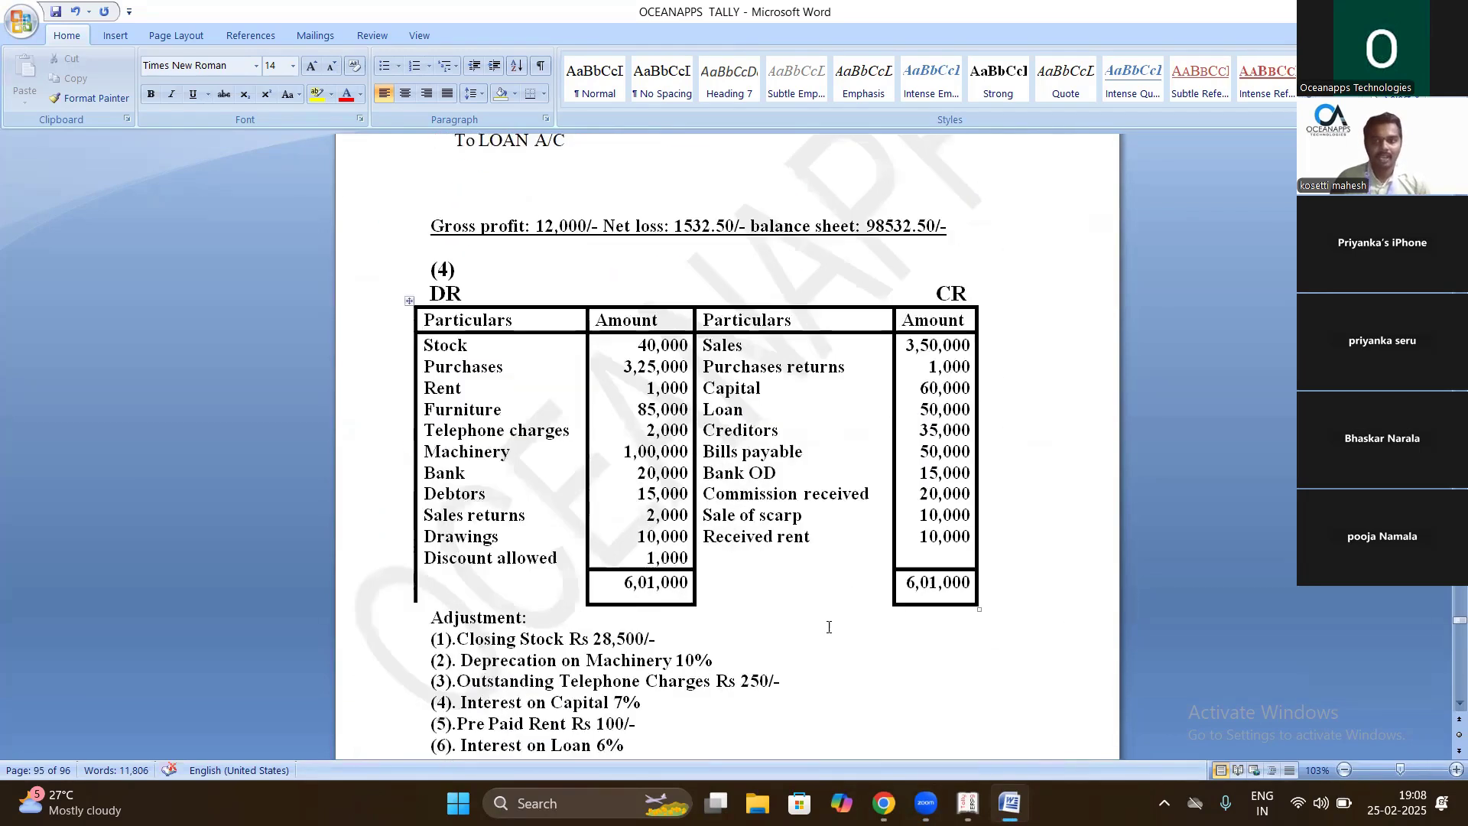
pyautogui.scroll(-20, 828, 625)
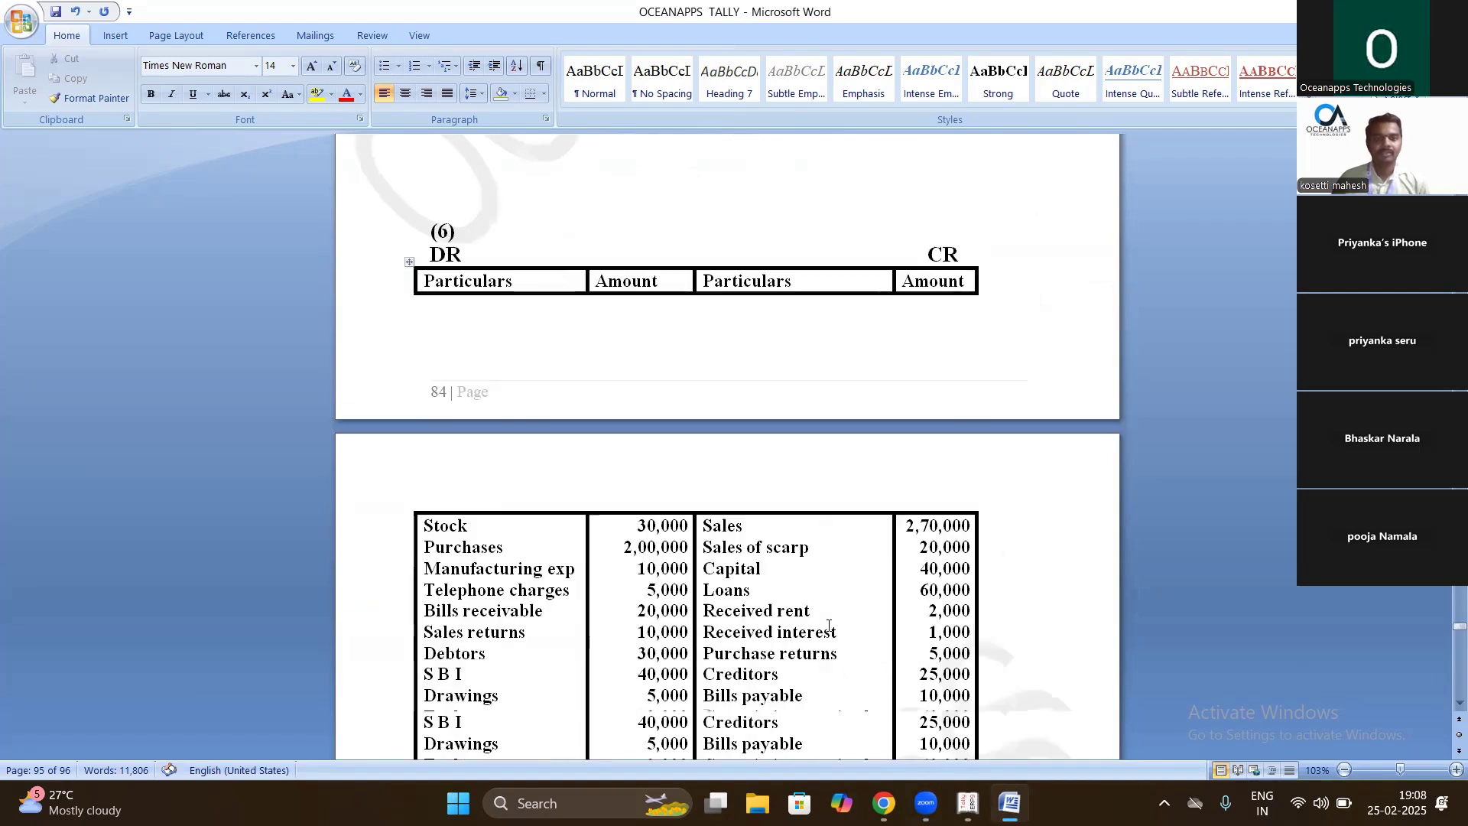
pyautogui.scroll(-20, 828, 626)
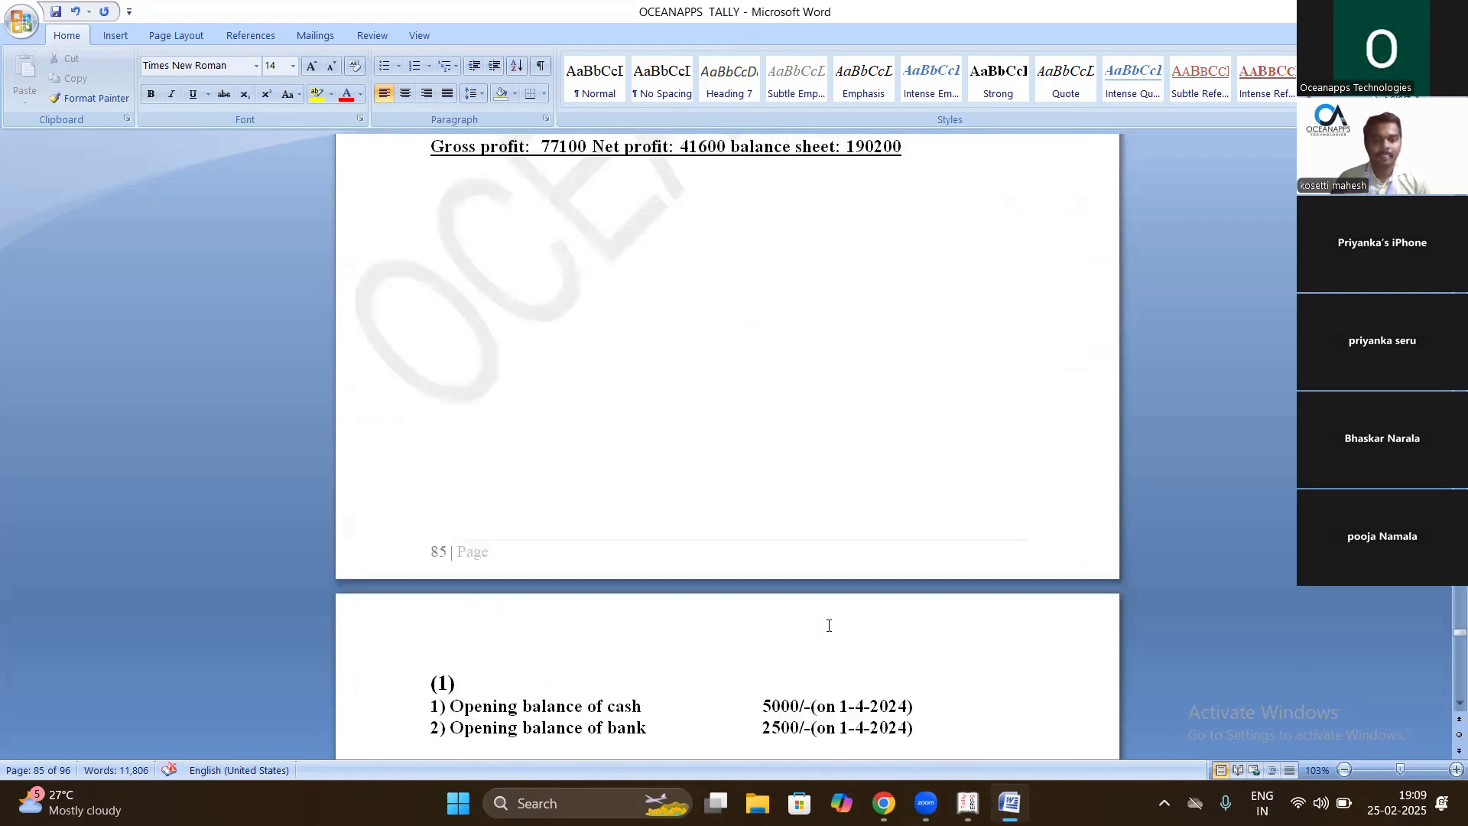
pyautogui.scroll(-1, 828, 625)
pyautogui.scroll(2, 829, 625)
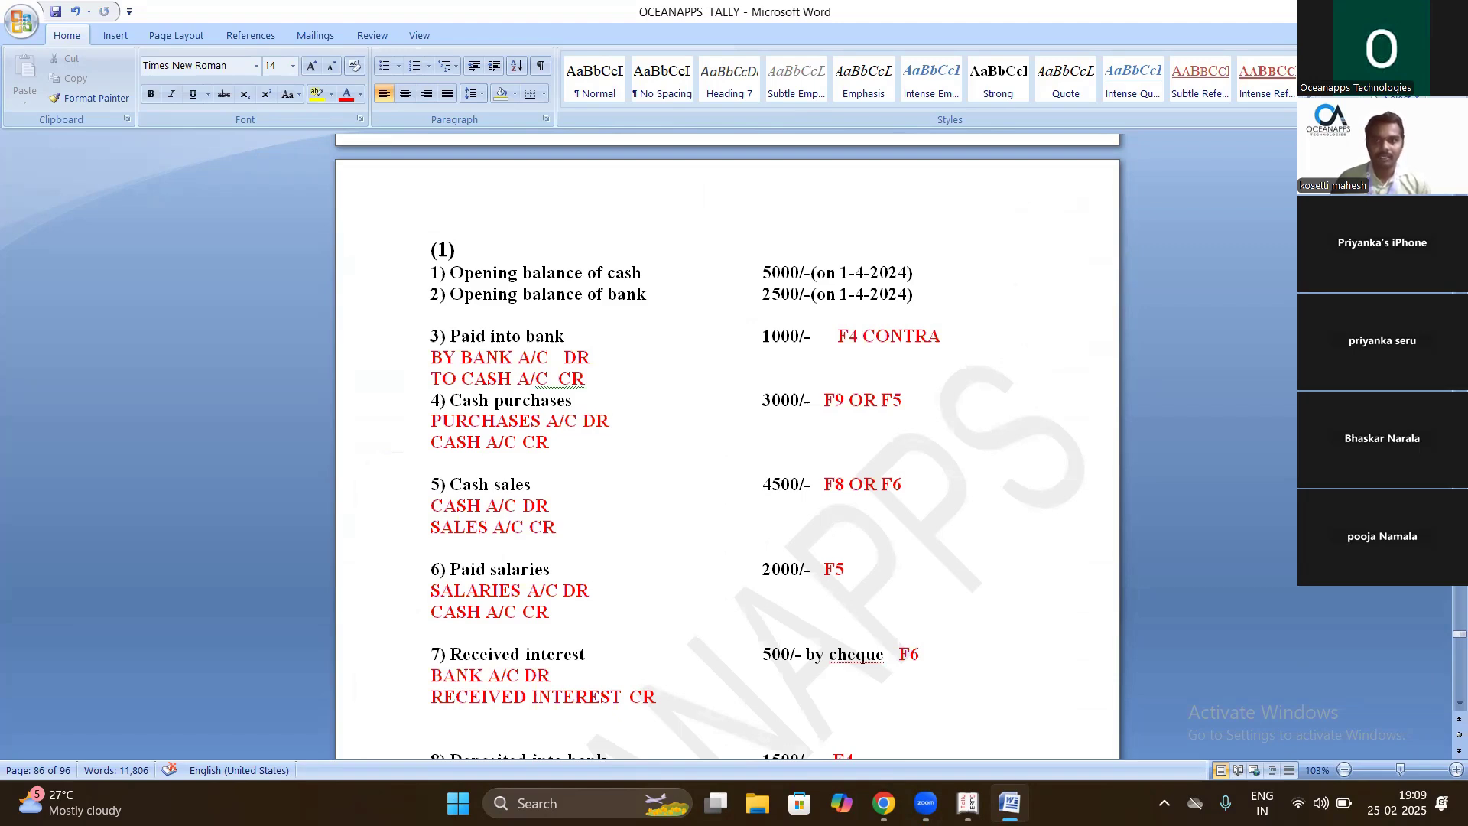
pyautogui.scroll(4, 501, 436)
pyautogui.scroll(-2, 511, 437)
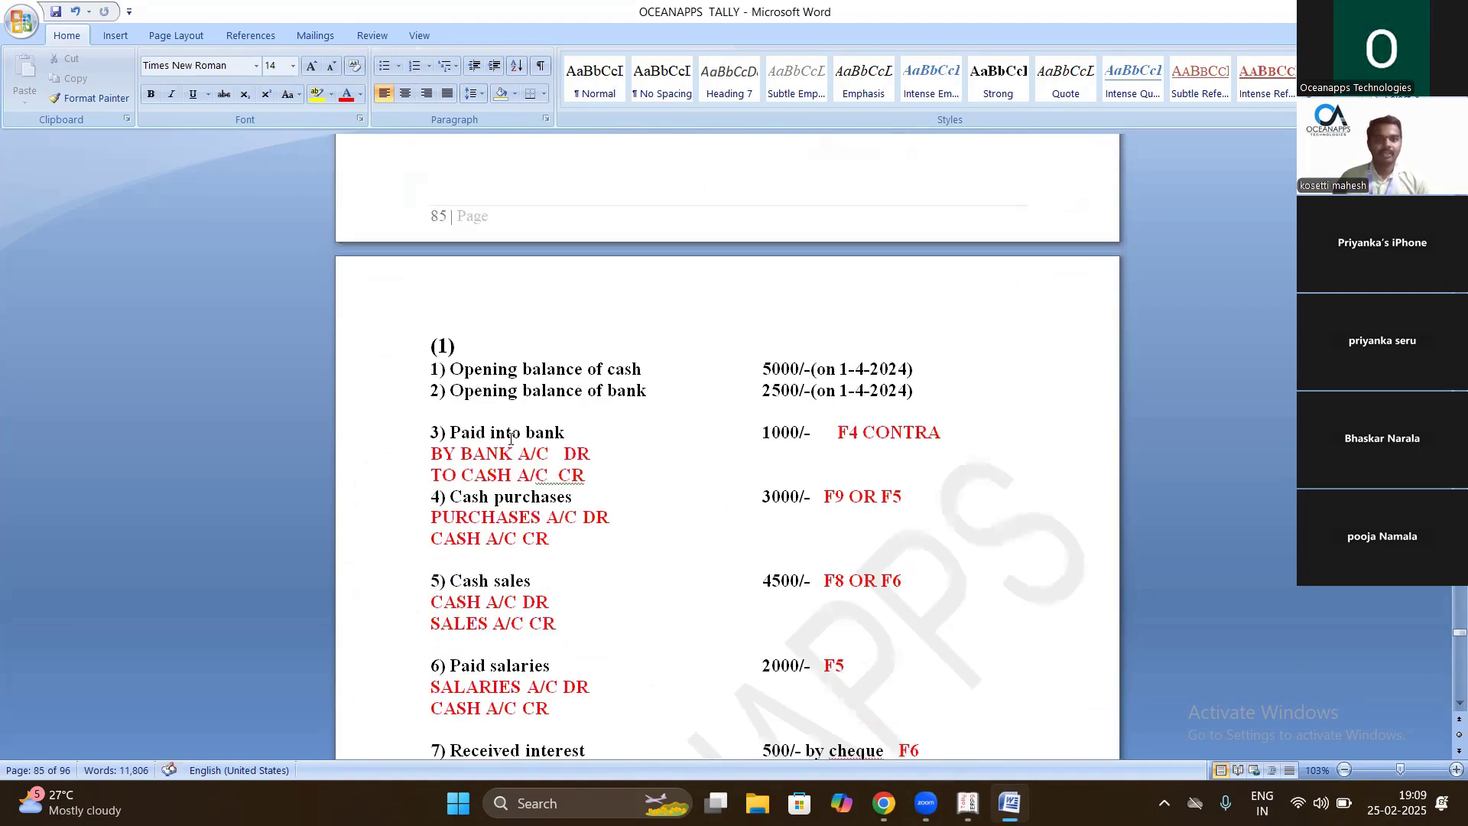
pyautogui.scroll(-1, 511, 438)
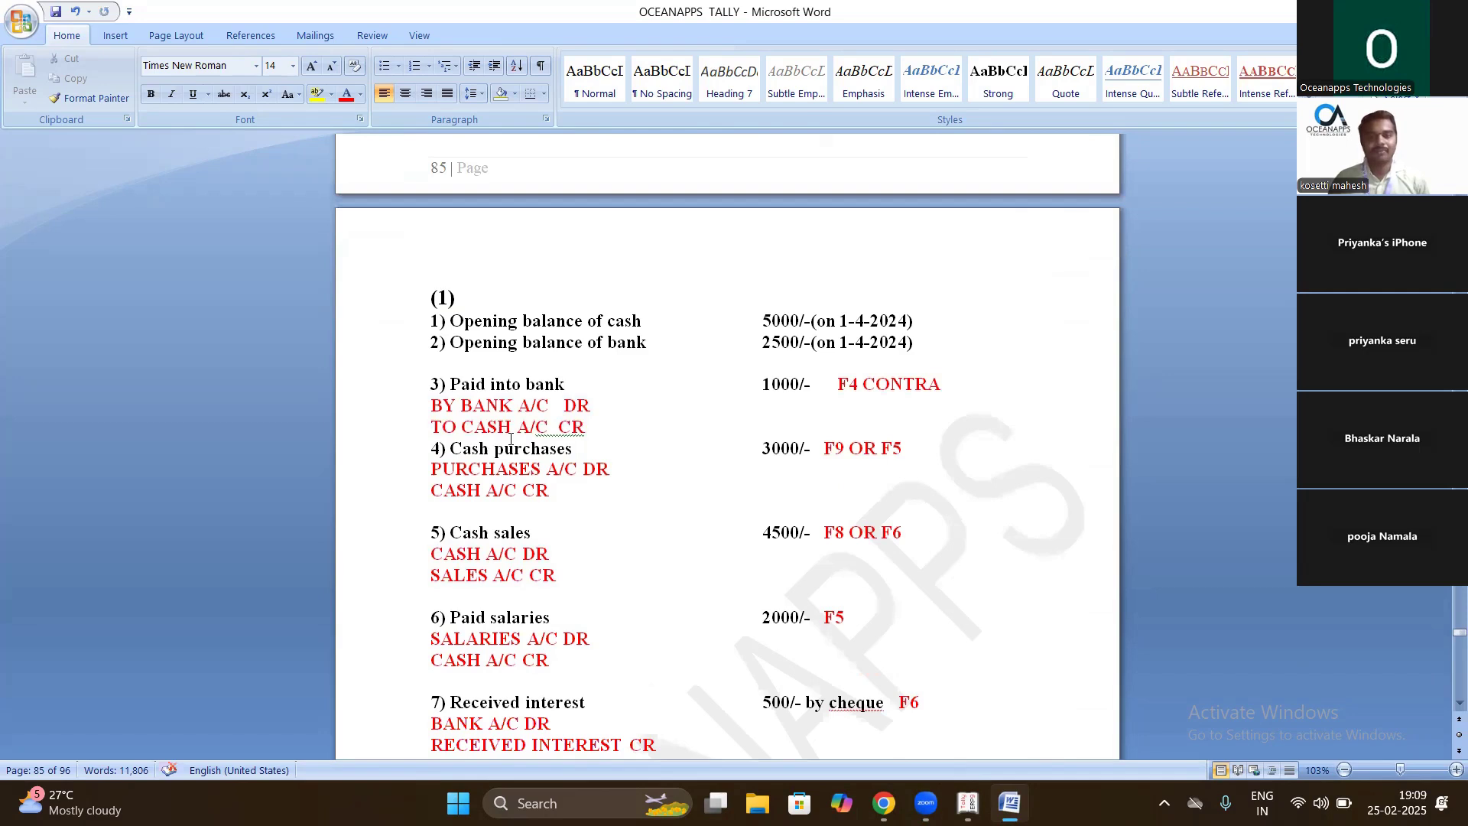
# - Highlight the cash opening balance's word and date, then the 5000 and 2500 amounts
pyautogui.moveTo(649, 324); pyautogui.dragTo(608, 324)
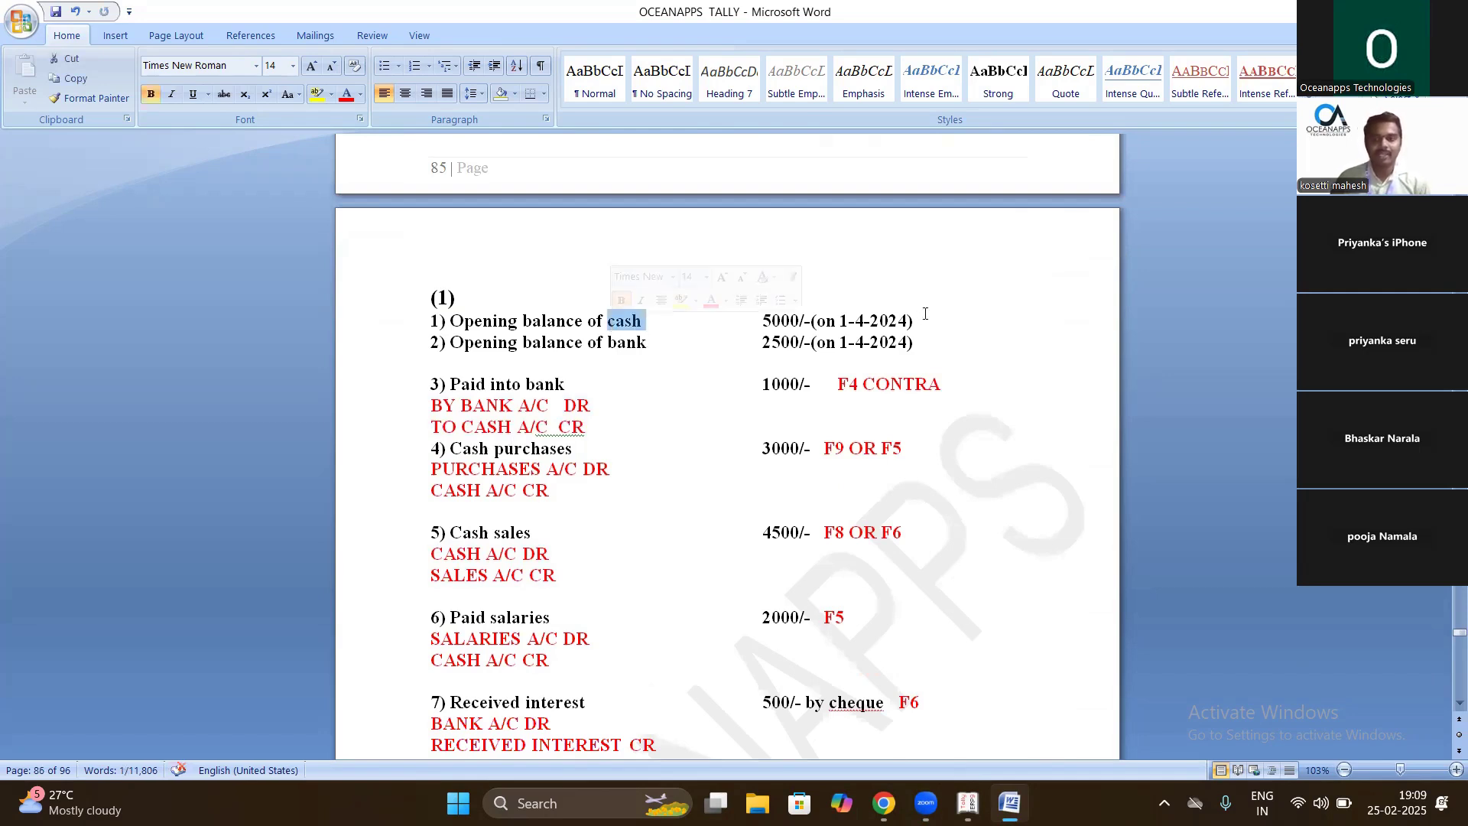
pyautogui.moveTo(914, 322); pyautogui.dragTo(812, 322)
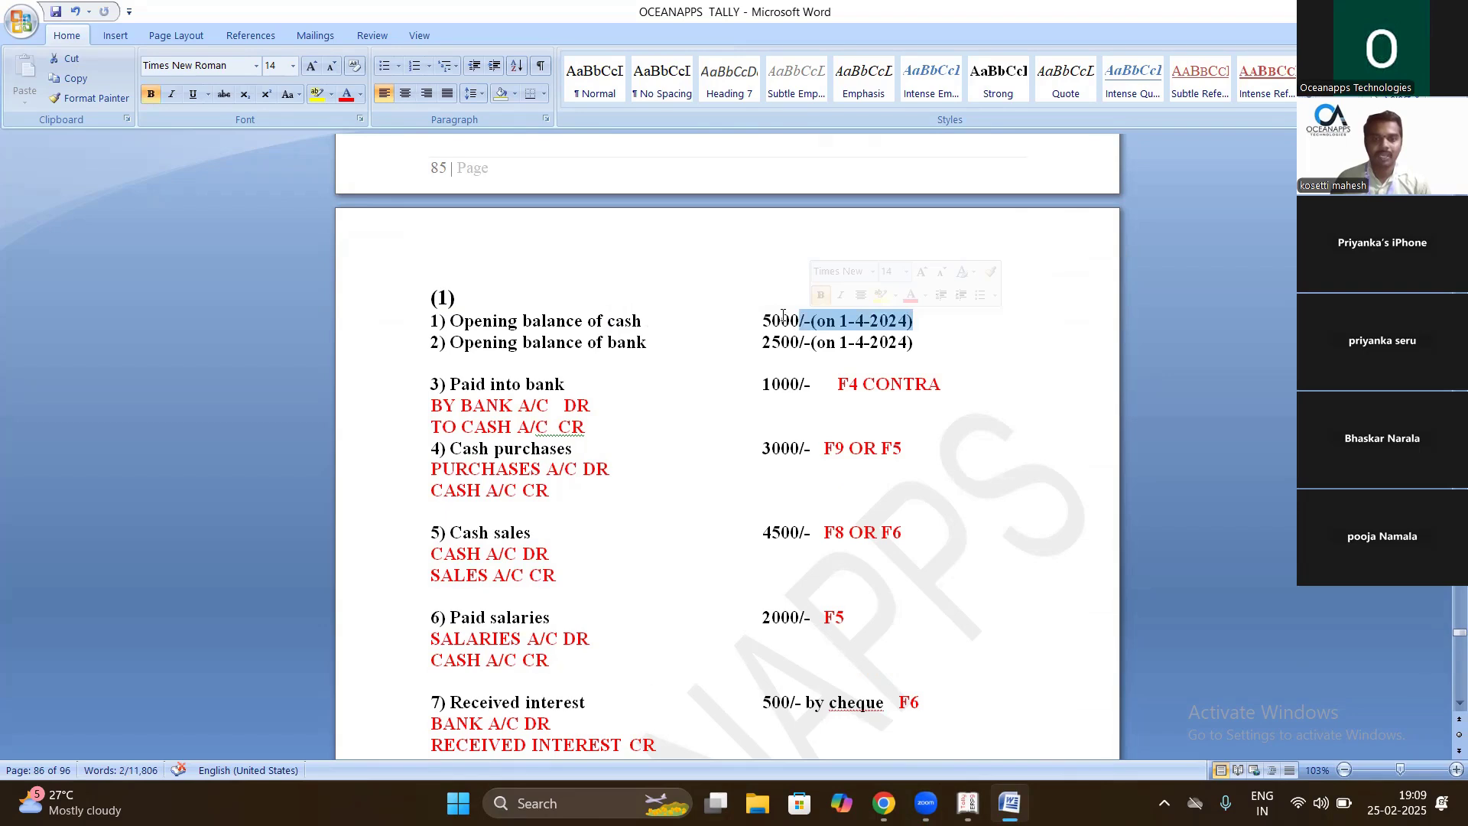
pyautogui.moveTo(762, 321); pyautogui.dragTo(819, 318)
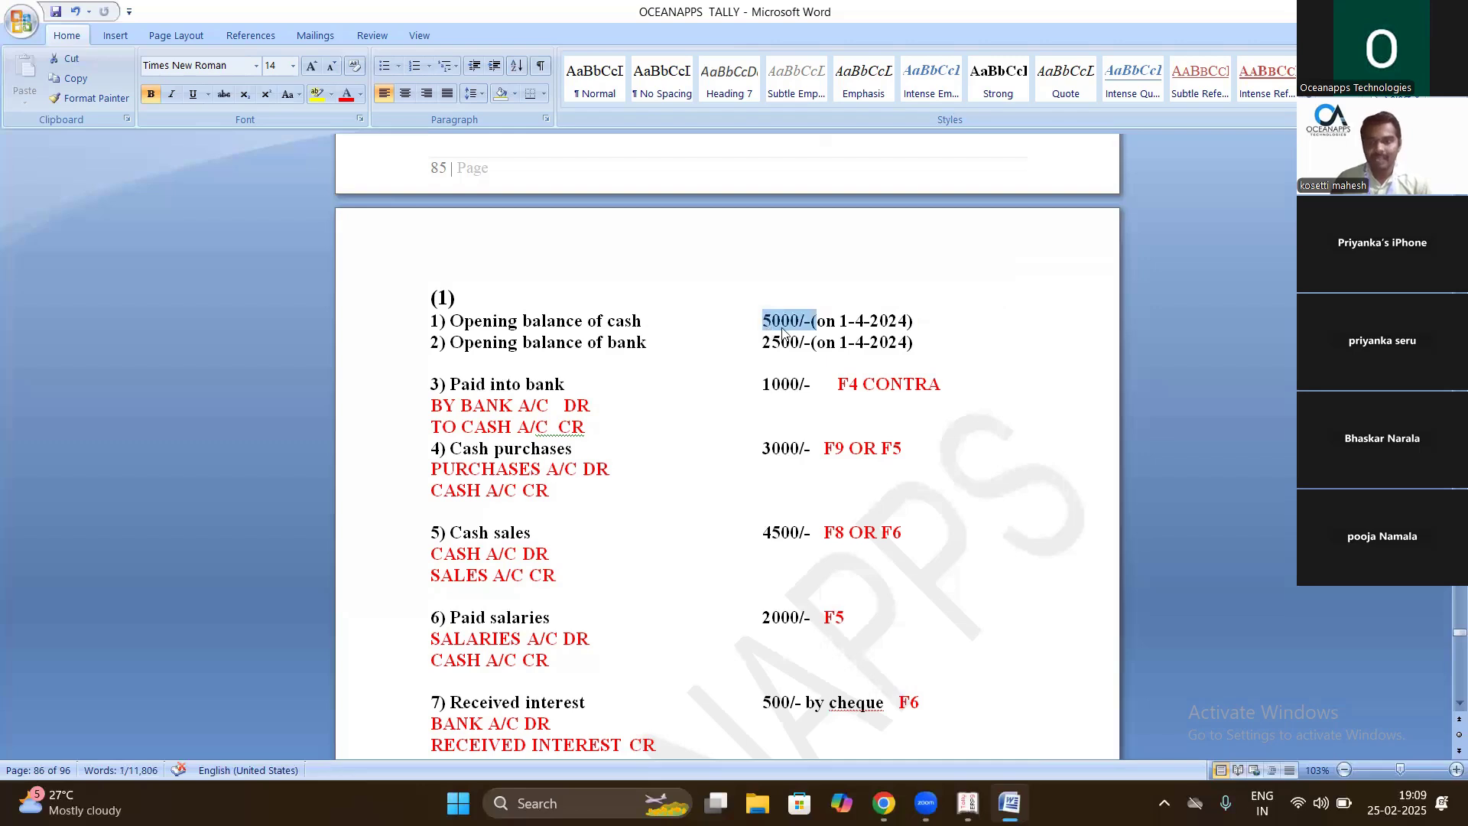
pyautogui.moveTo(757, 344); pyautogui.dragTo(820, 347)
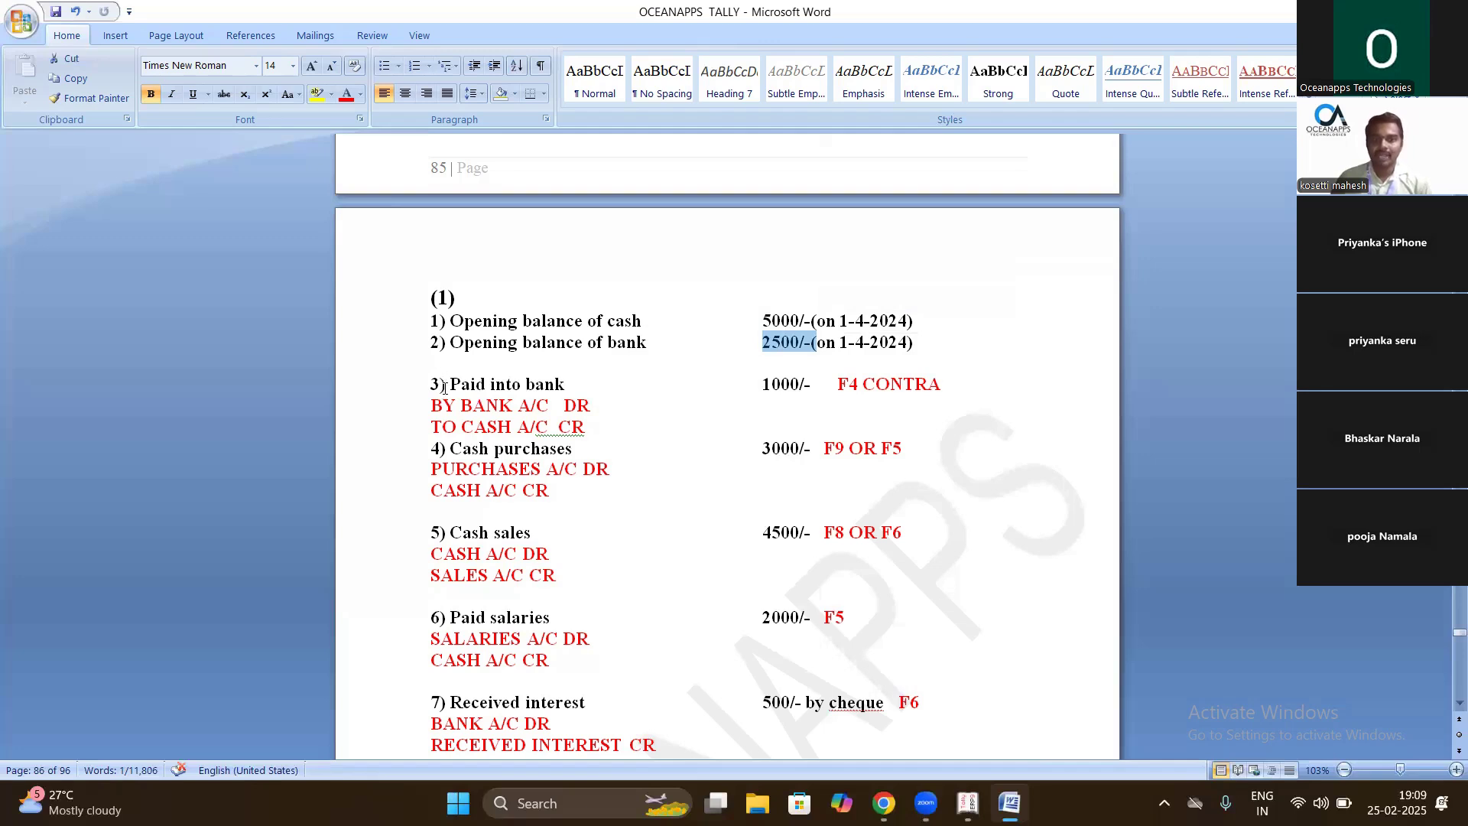
# - Colour both opening balance lines green, then briefly select the Paid into bank heading
pyautogui.moveTo(427, 313); pyautogui.dragTo(931, 330)
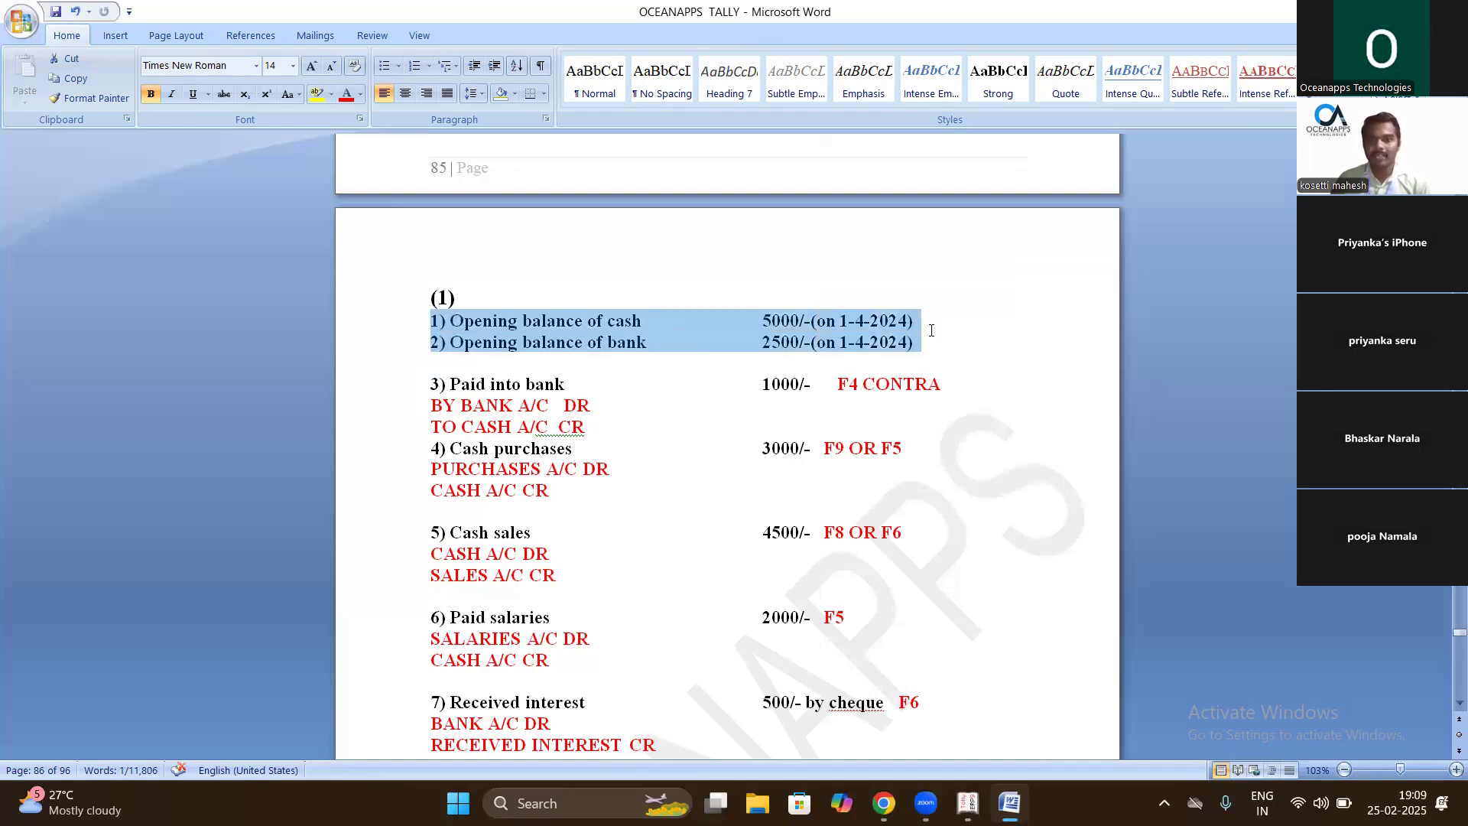
pyautogui.click(361, 95)
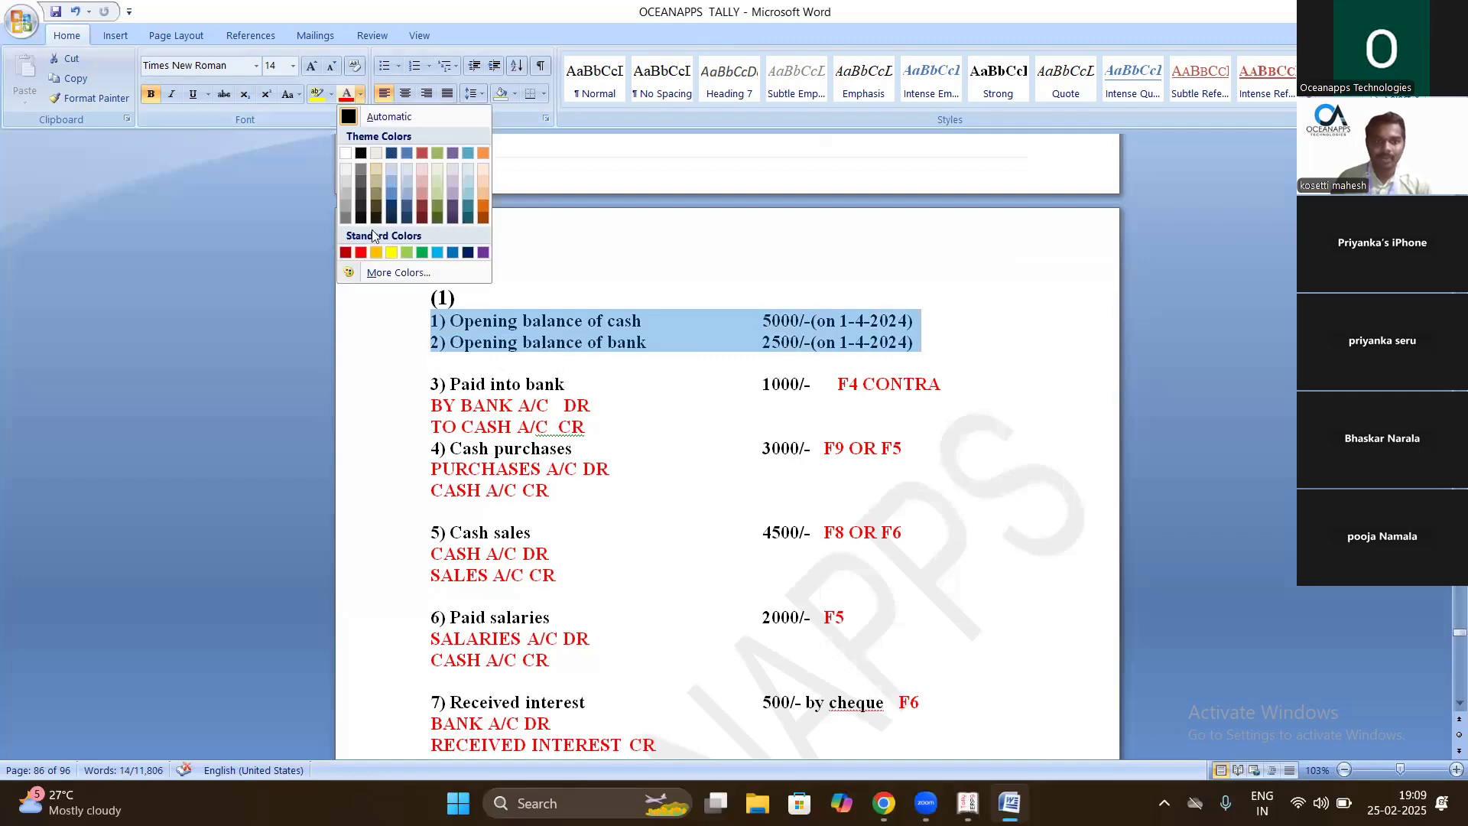
pyautogui.click(422, 252)
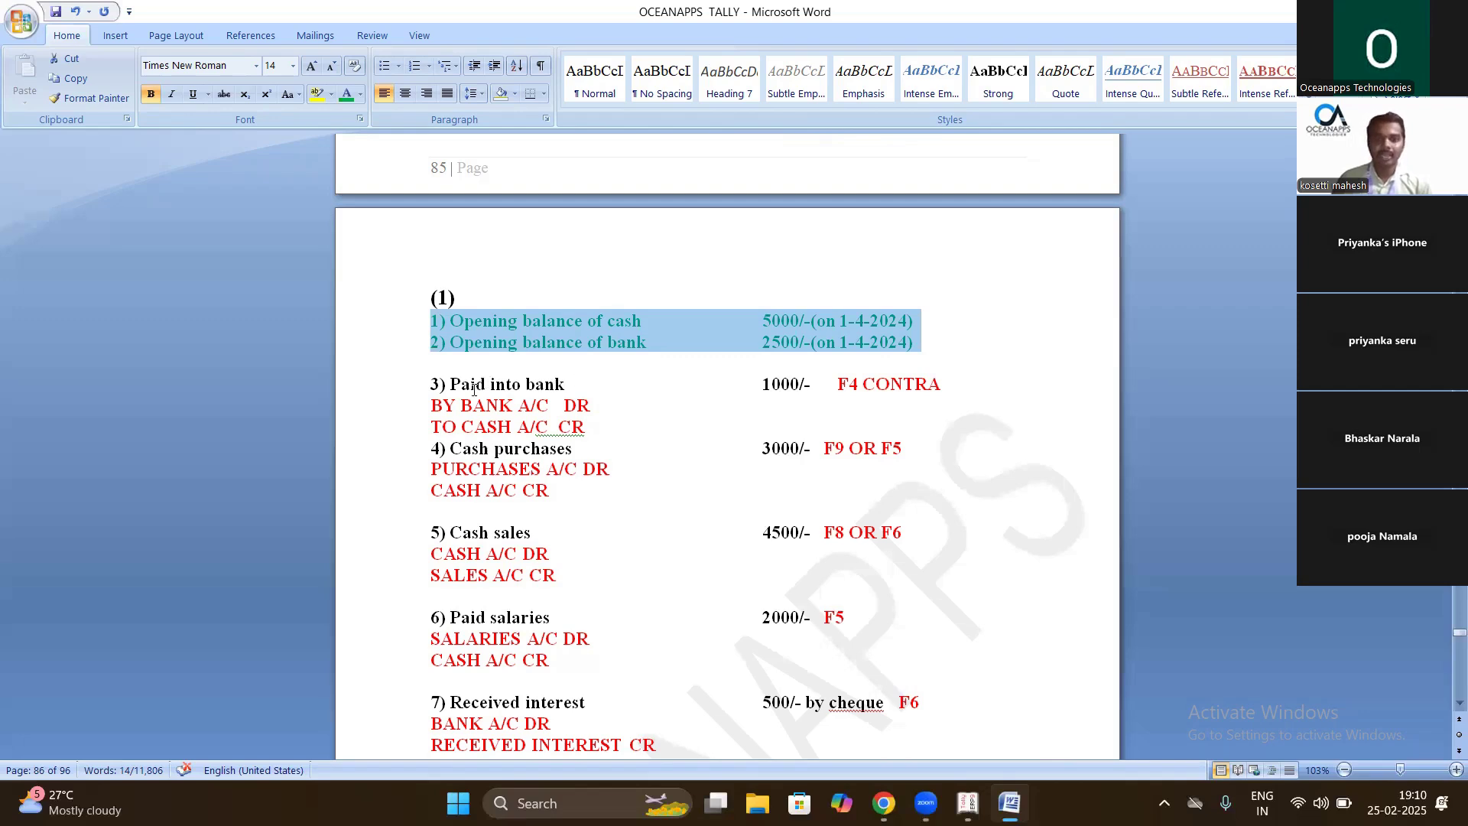
pyautogui.doubleClick(543, 382)
pyautogui.keyDown('shift'); pyautogui.click(465, 390); pyautogui.keyUp('shift')
pyautogui.click(465, 389)
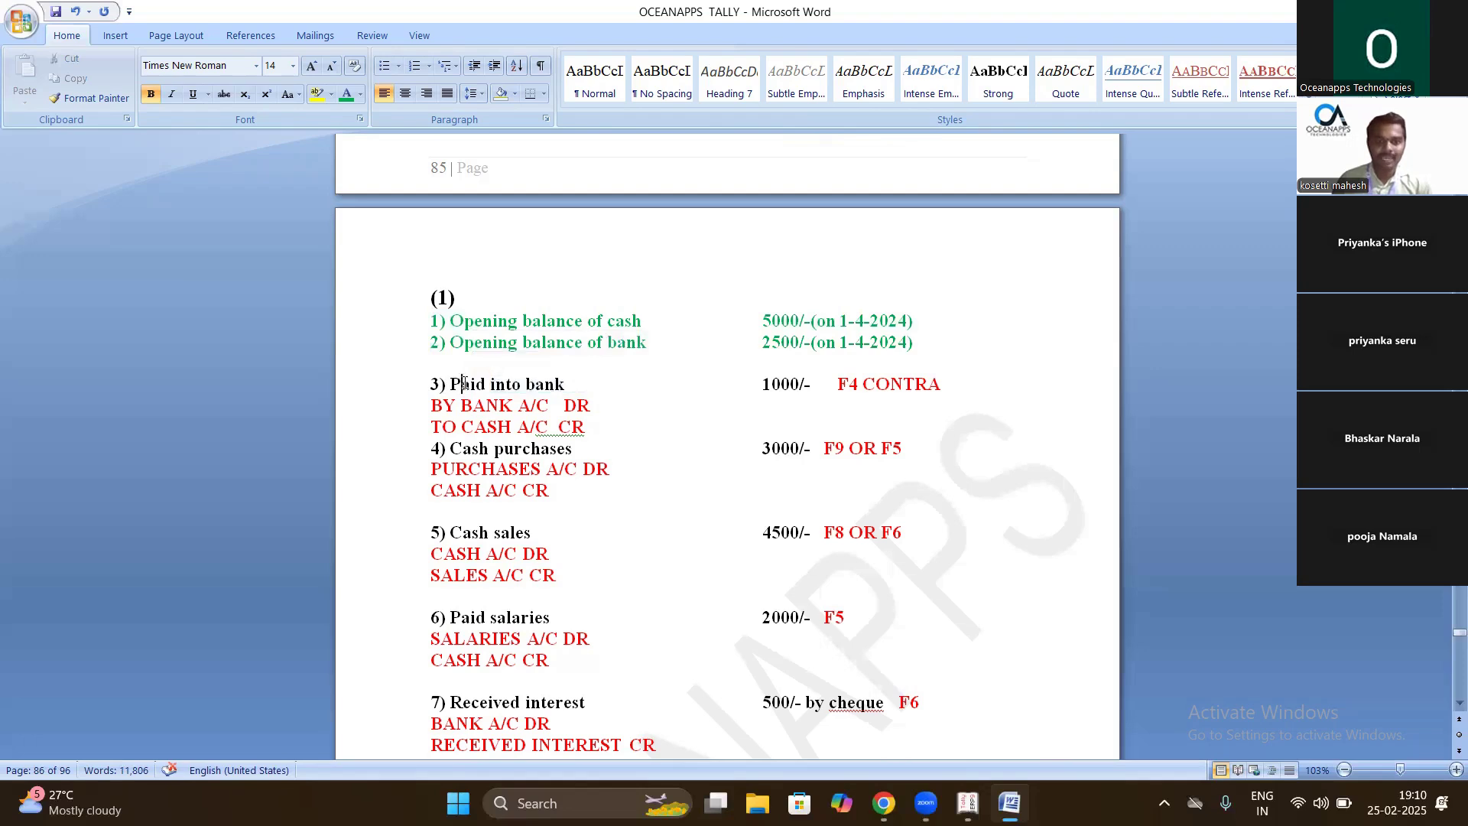
# - Highlight 'Paid', the BY BANK / TO CASH lines and 'F4 CONTRA', then switch to Tally
pyautogui.moveTo(450, 383); pyautogui.dragTo(490, 387)
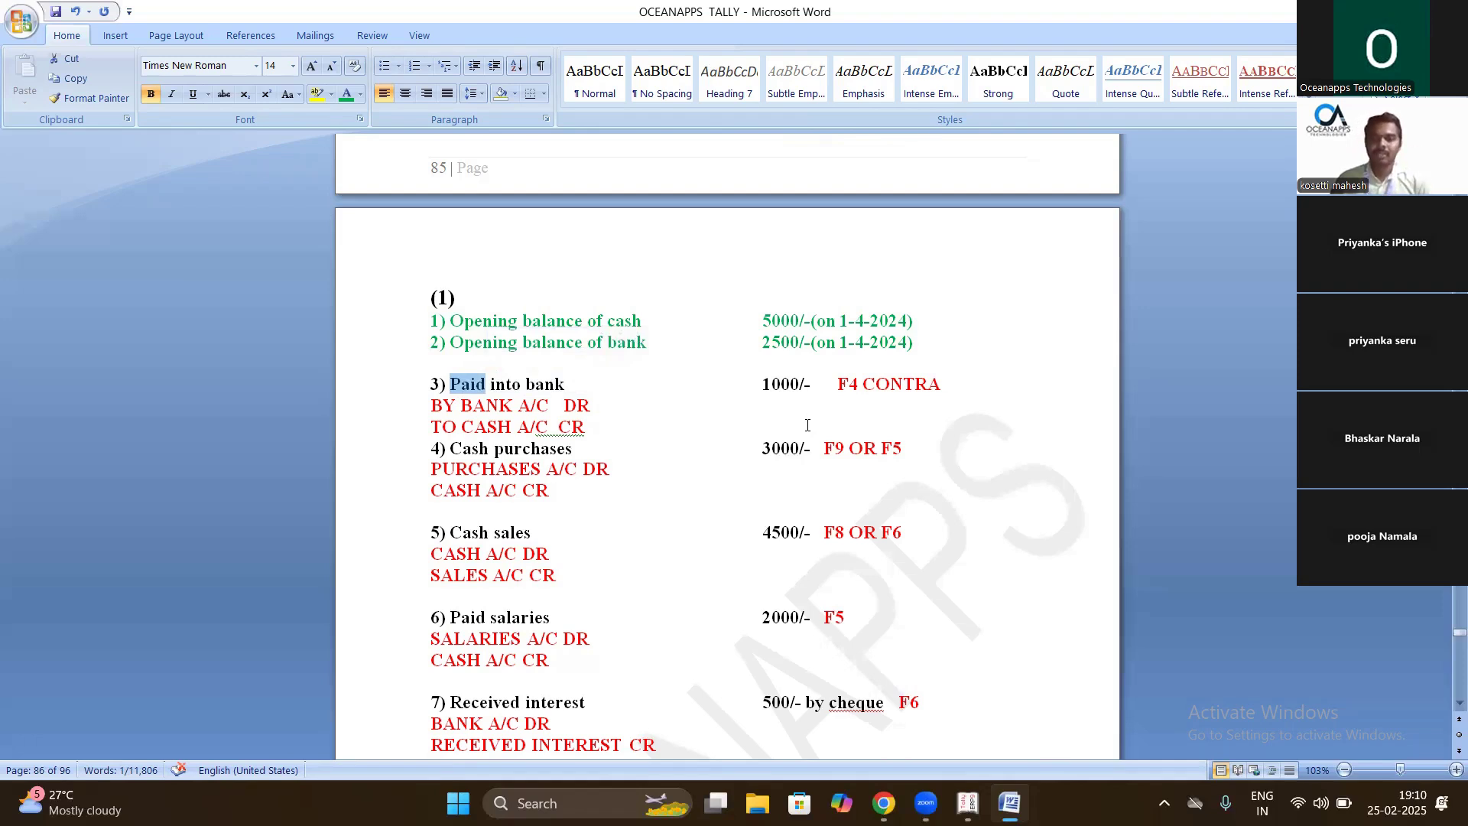
pyautogui.moveTo(589, 427); pyautogui.dragTo(430, 404)
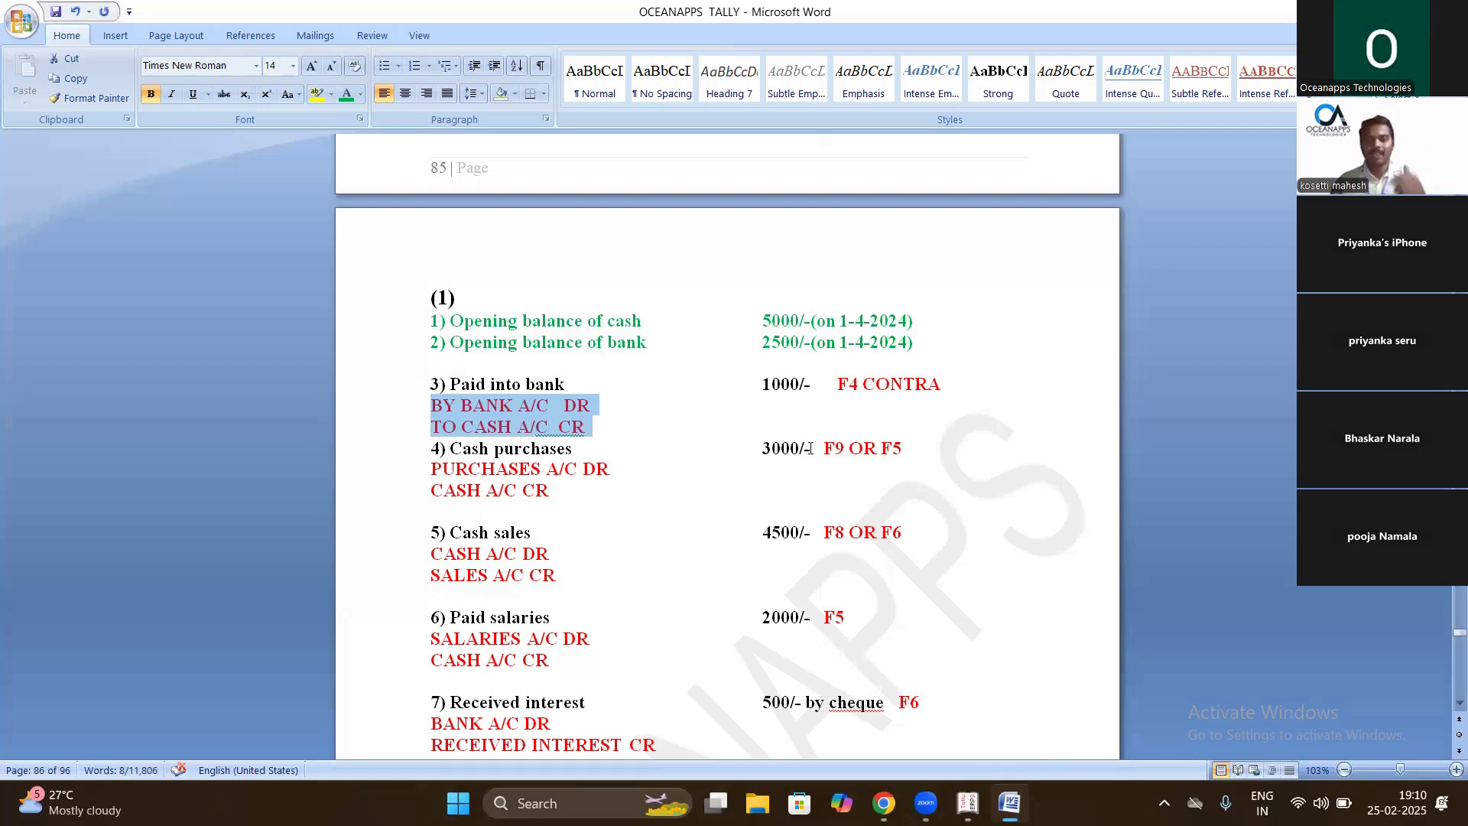
pyautogui.moveTo(944, 384); pyautogui.dragTo(812, 394)
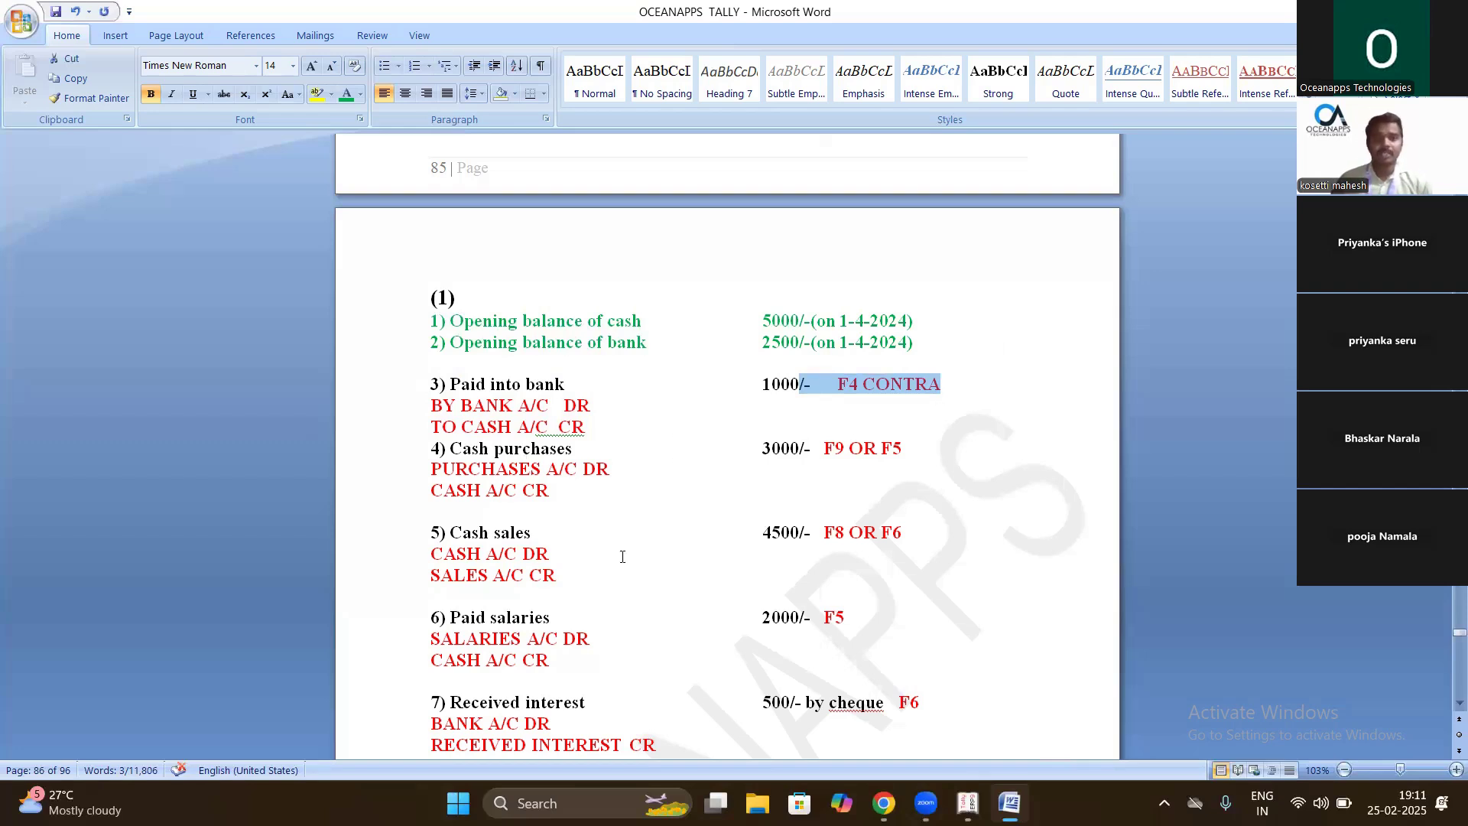
pyautogui.scroll(-1, 683, 527)
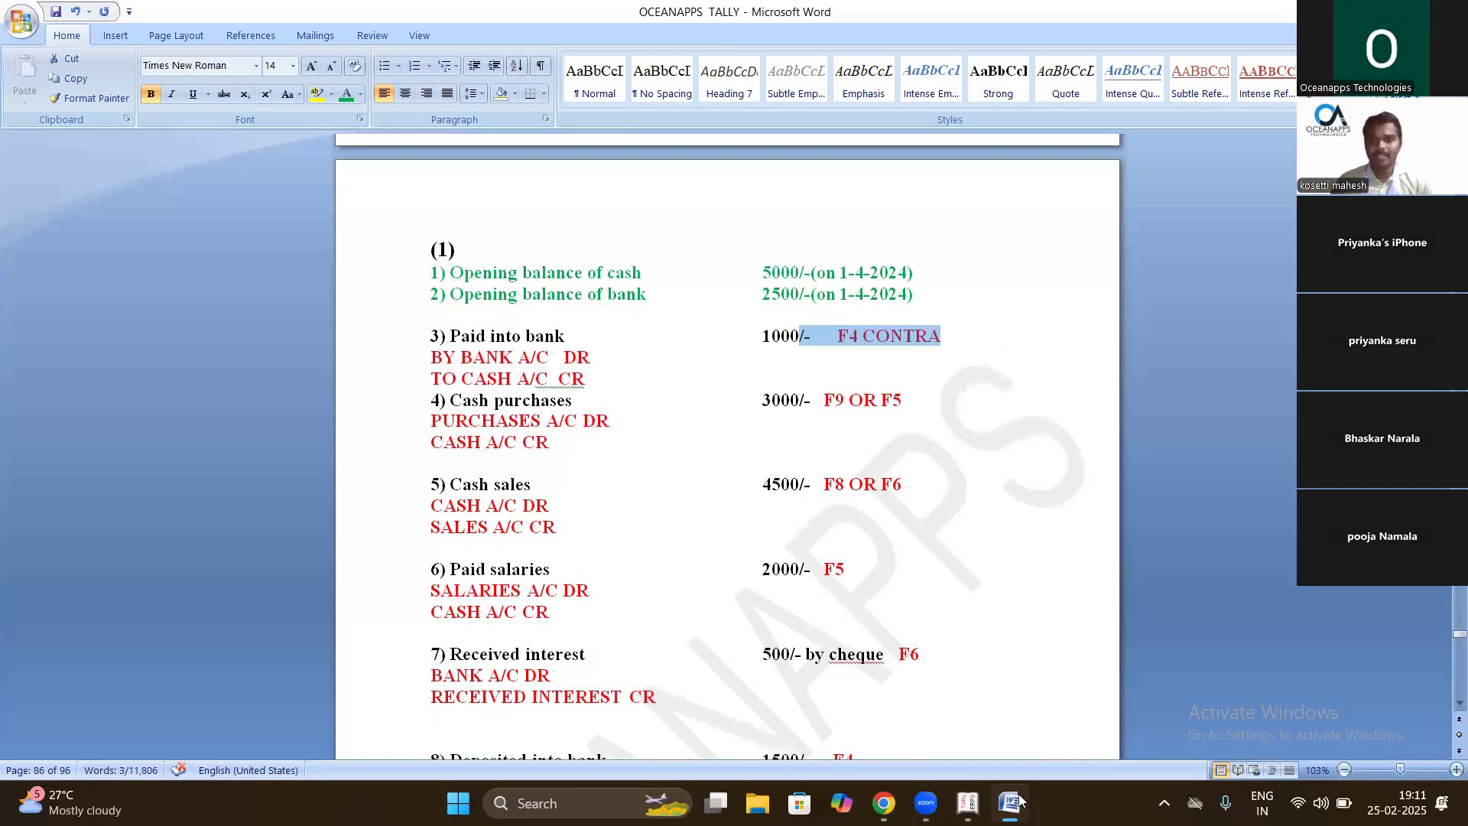
pyautogui.click(979, 709)
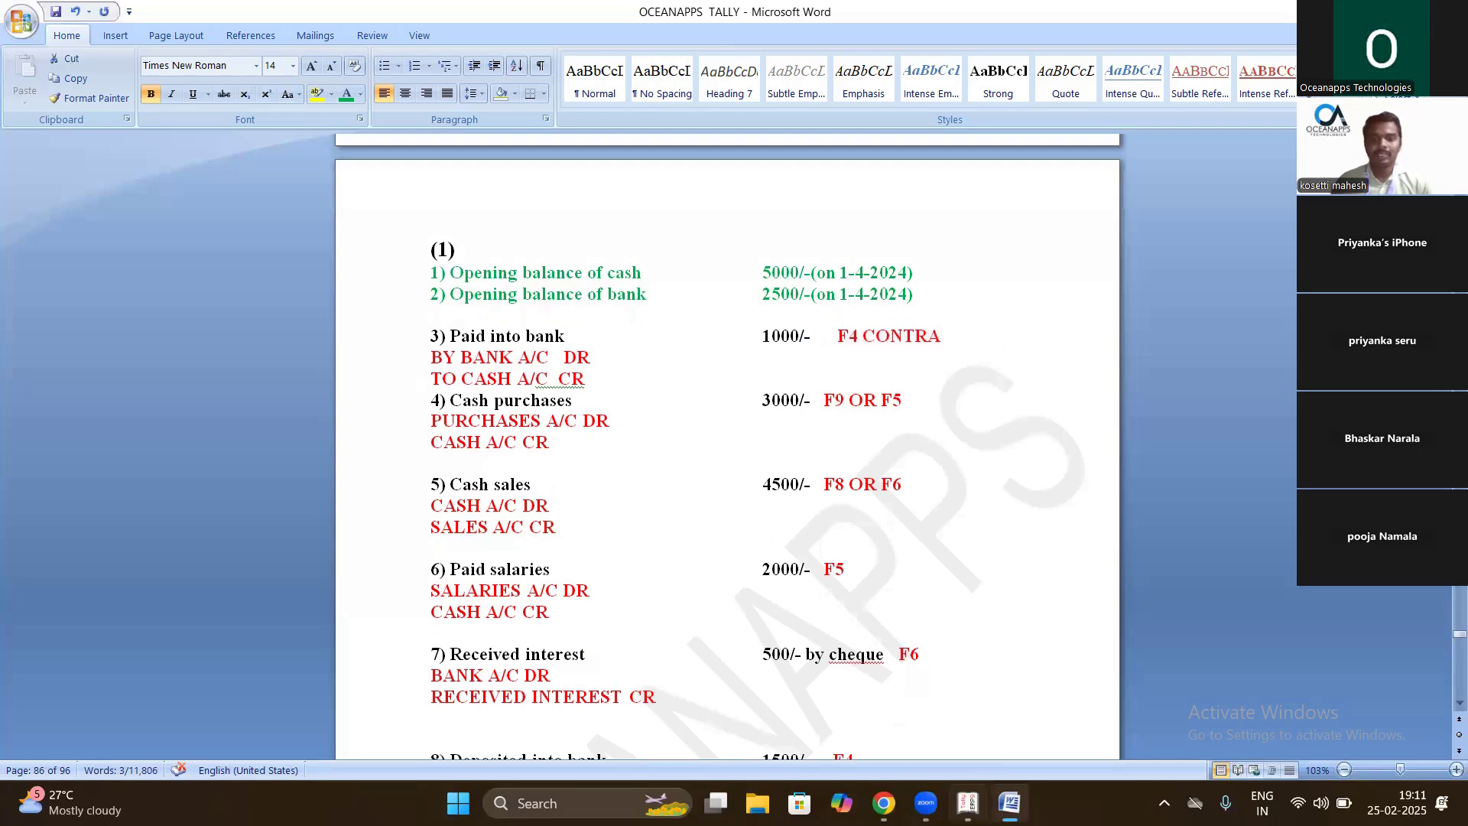
pyautogui.click(967, 802)
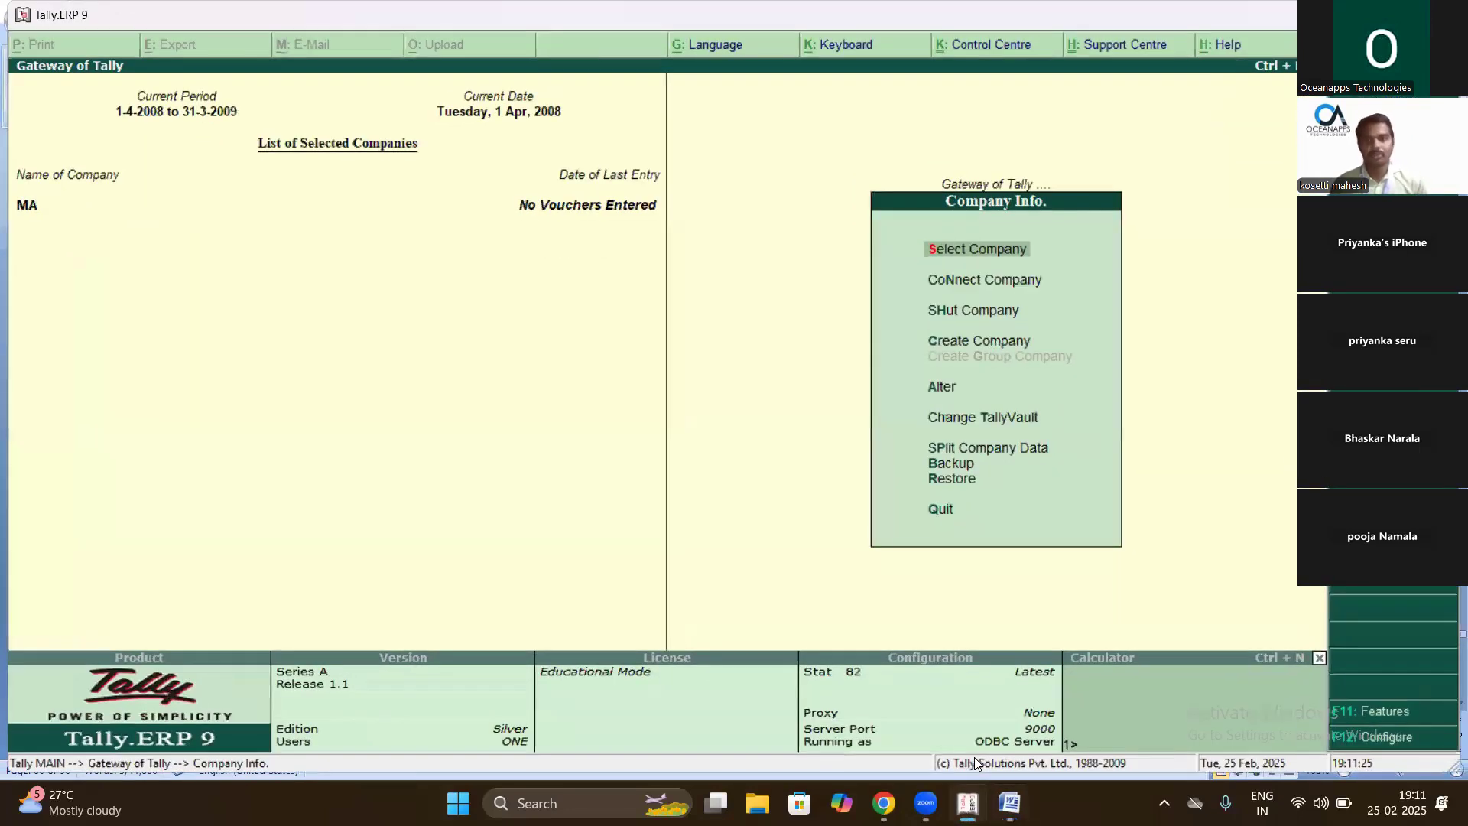
# - Quit Tally.ERP 9 and minimise Word to show the desktop
pyautogui.press('Escape')
pyautogui.press('v')
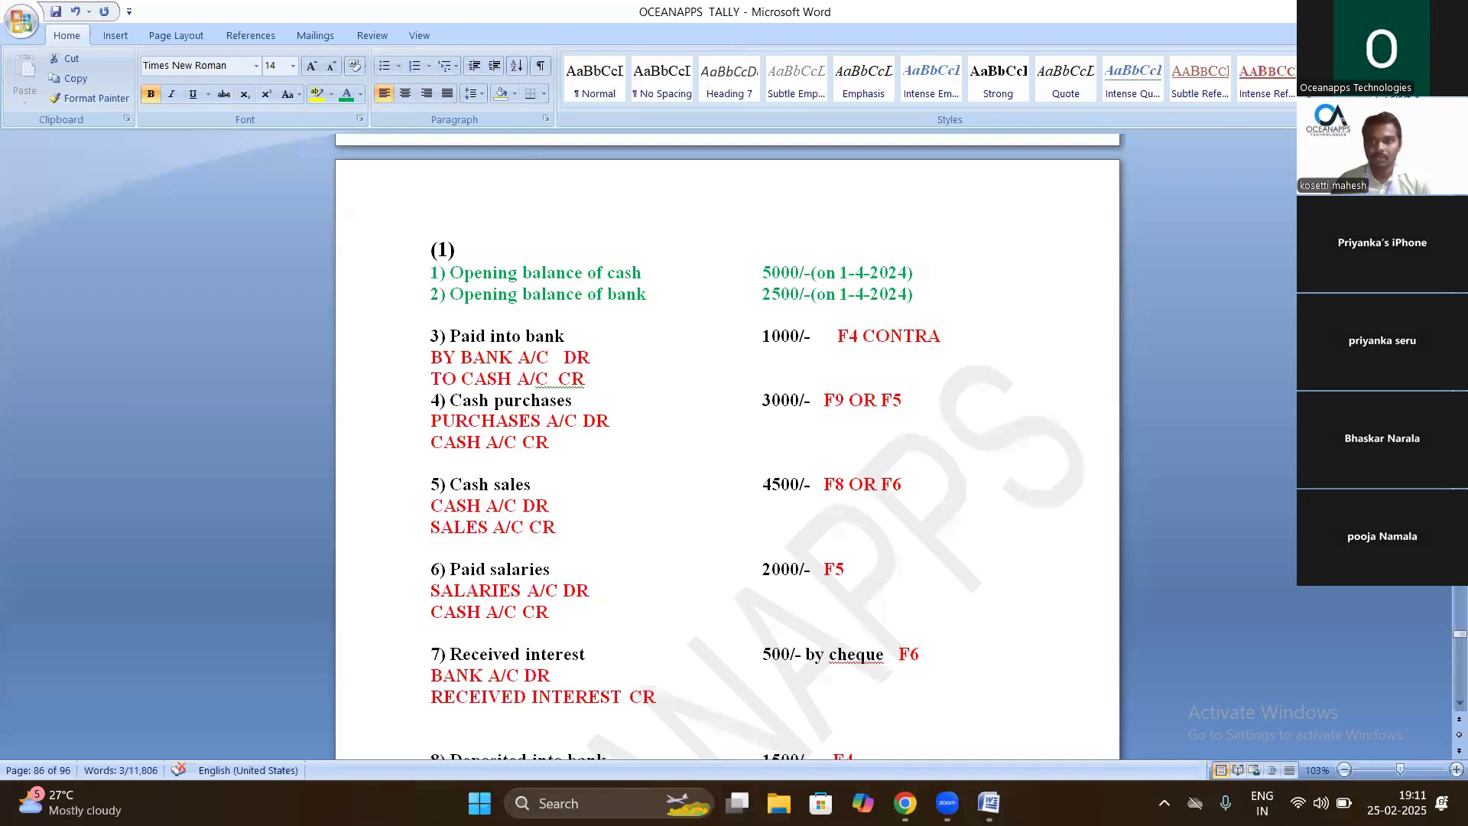
pyautogui.press('super+d')
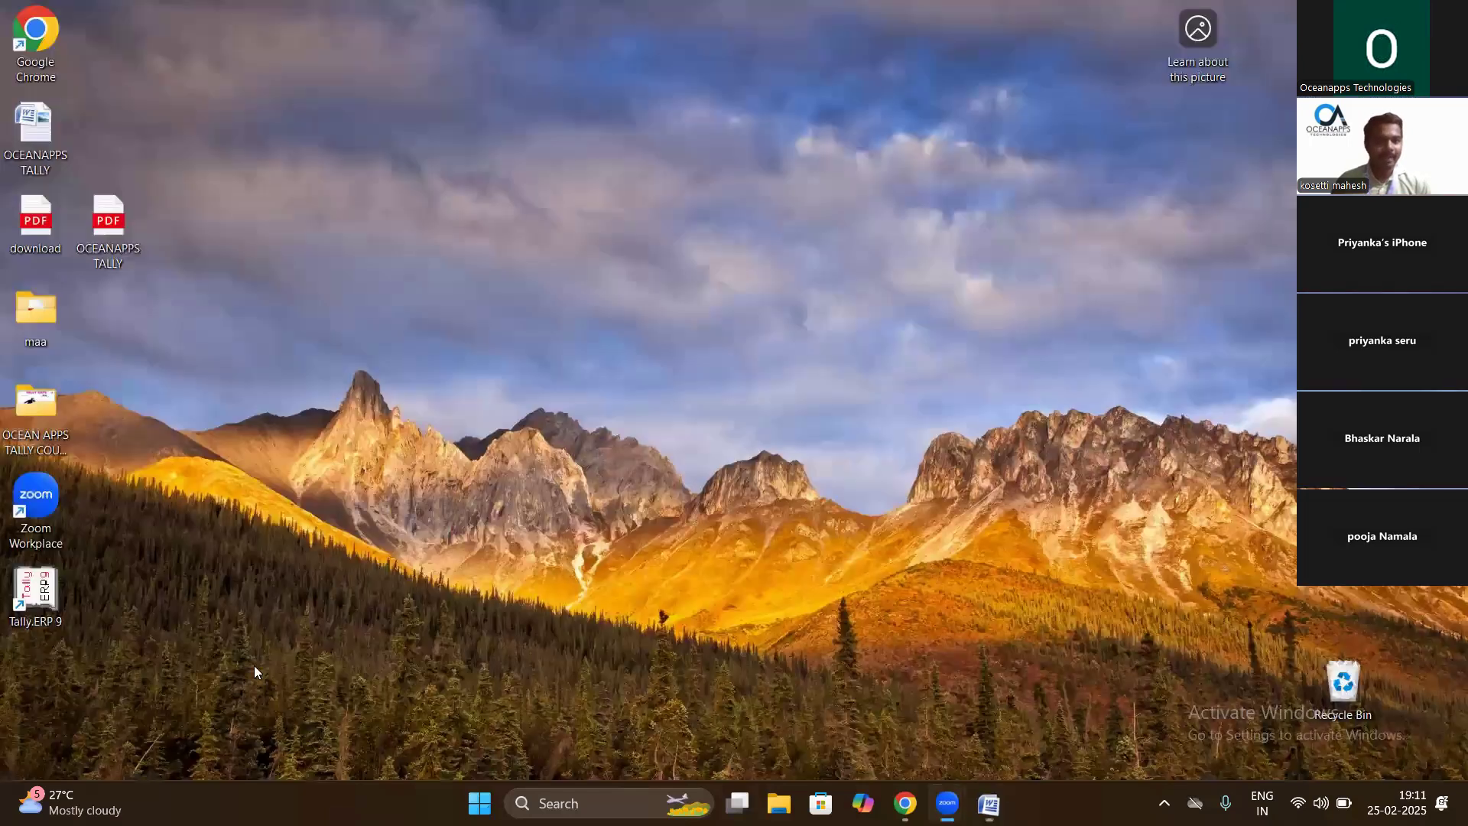
# - Relaunch Tally in Educational Mode, Silver Edition, and open Company Info at the create option
pyautogui.doubleClick(43, 599)
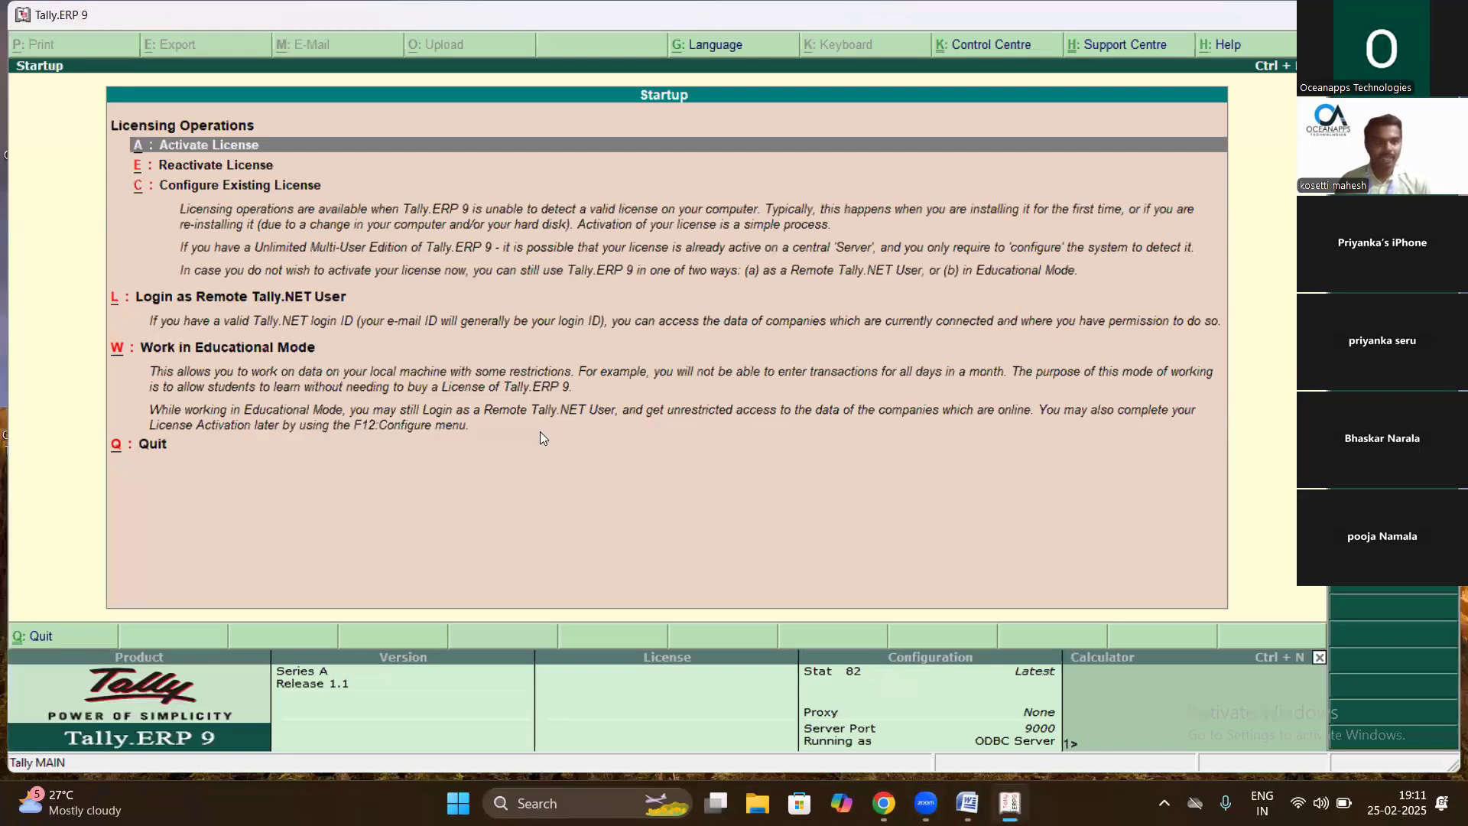
pyautogui.press('Down')
pyautogui.press('Down')
pyautogui.press('Down')
pyautogui.press('Down')
pyautogui.press('Return')
pyautogui.press('Down')
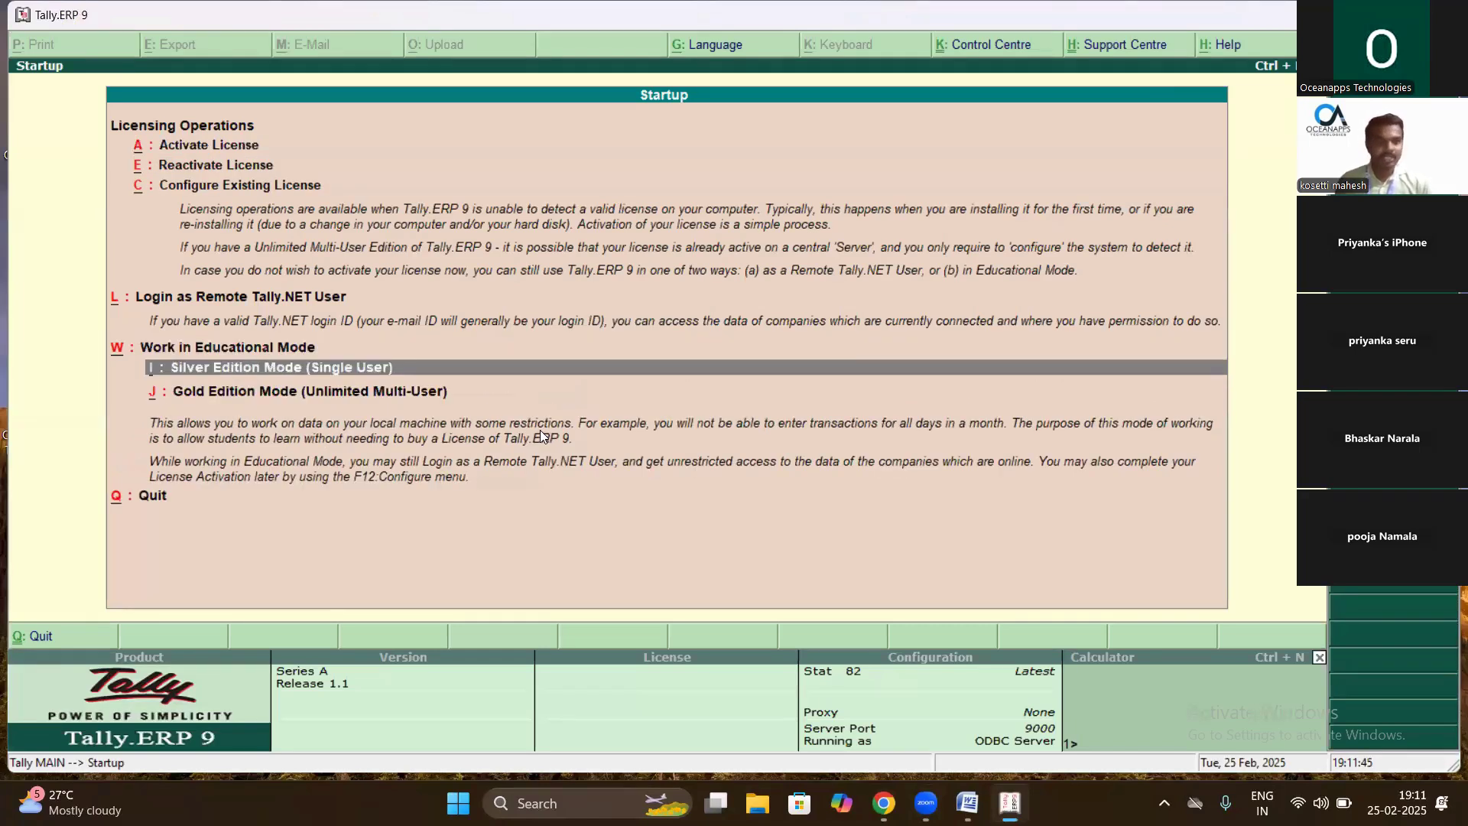
pyautogui.press('Return')
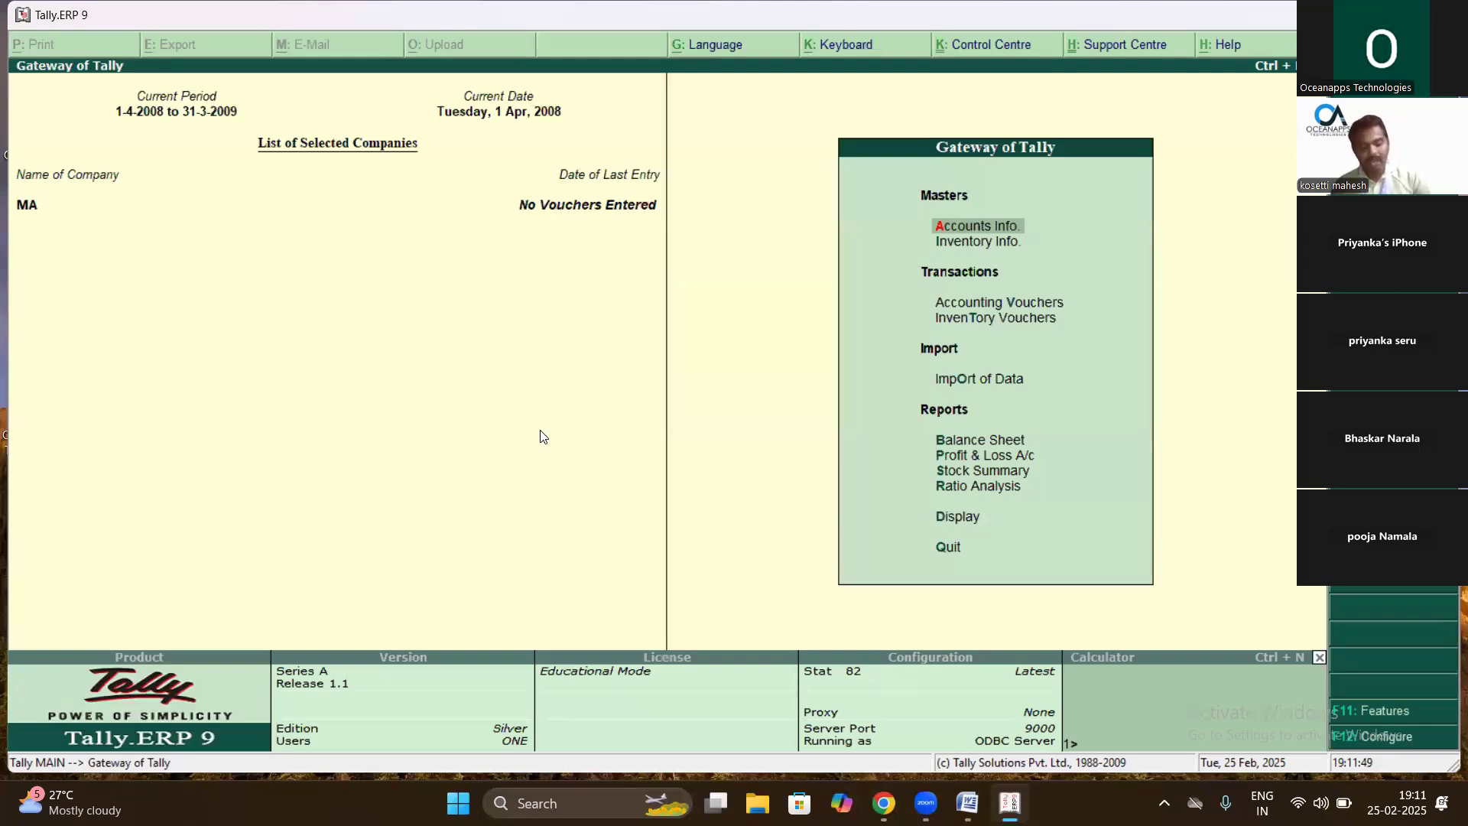
pyautogui.hotkey('alt', 'F3')
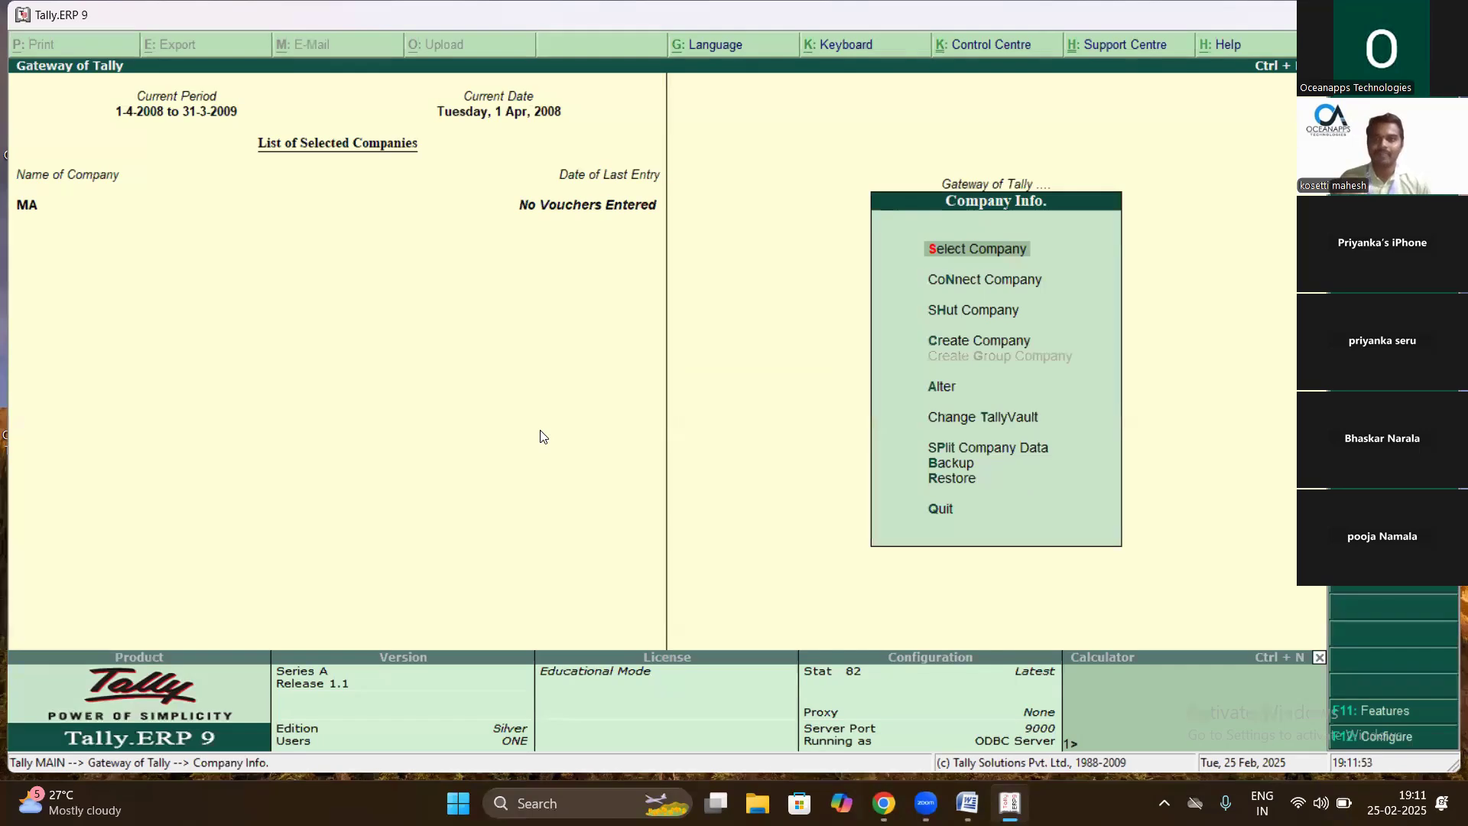
pyautogui.press('Down')
pyautogui.press('Down')
pyautogui.press('Down')
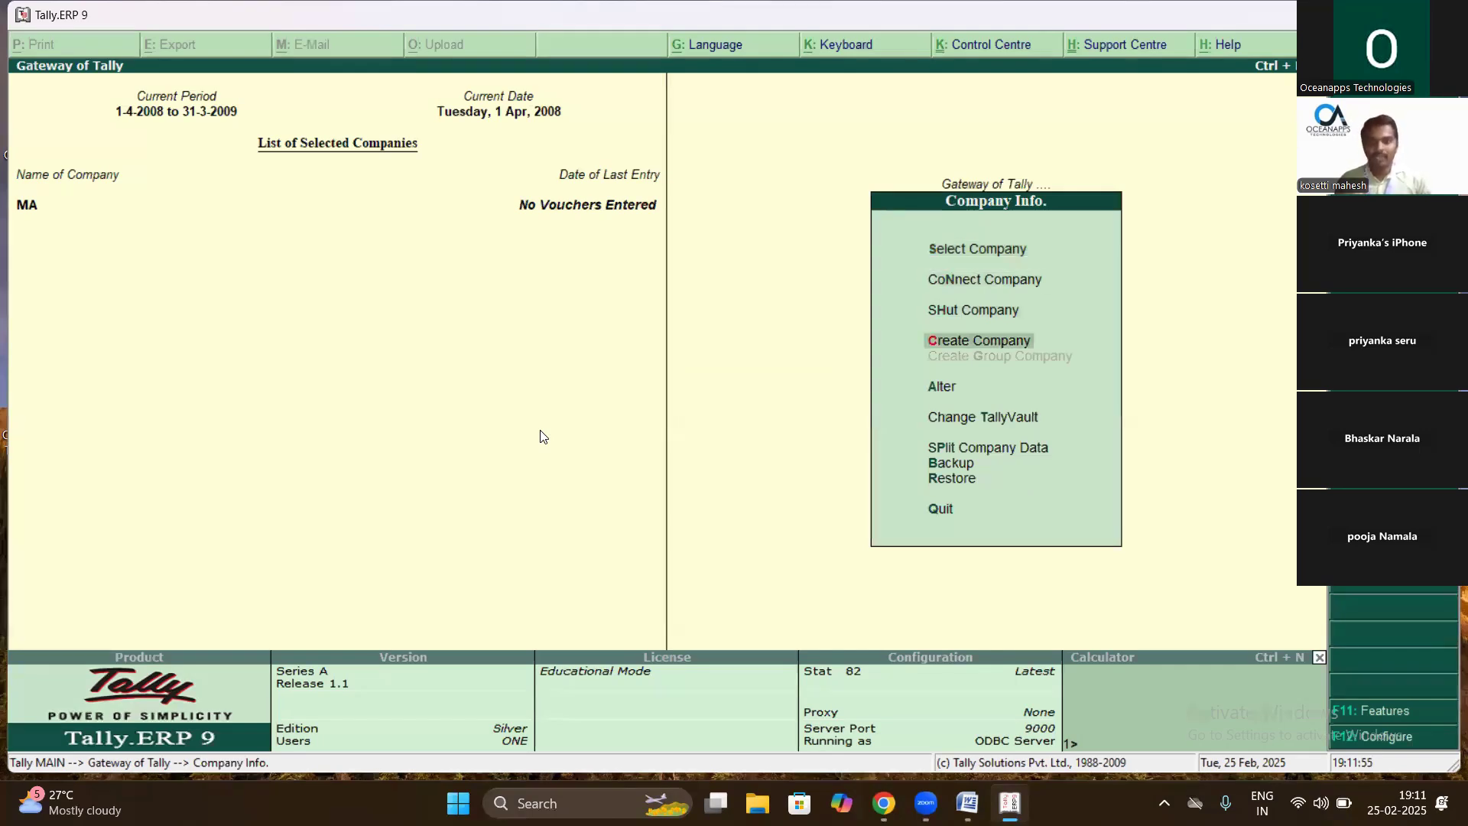
# - Start a new company named 'Rajarama Enterprise'
pyautogui.press('Return')
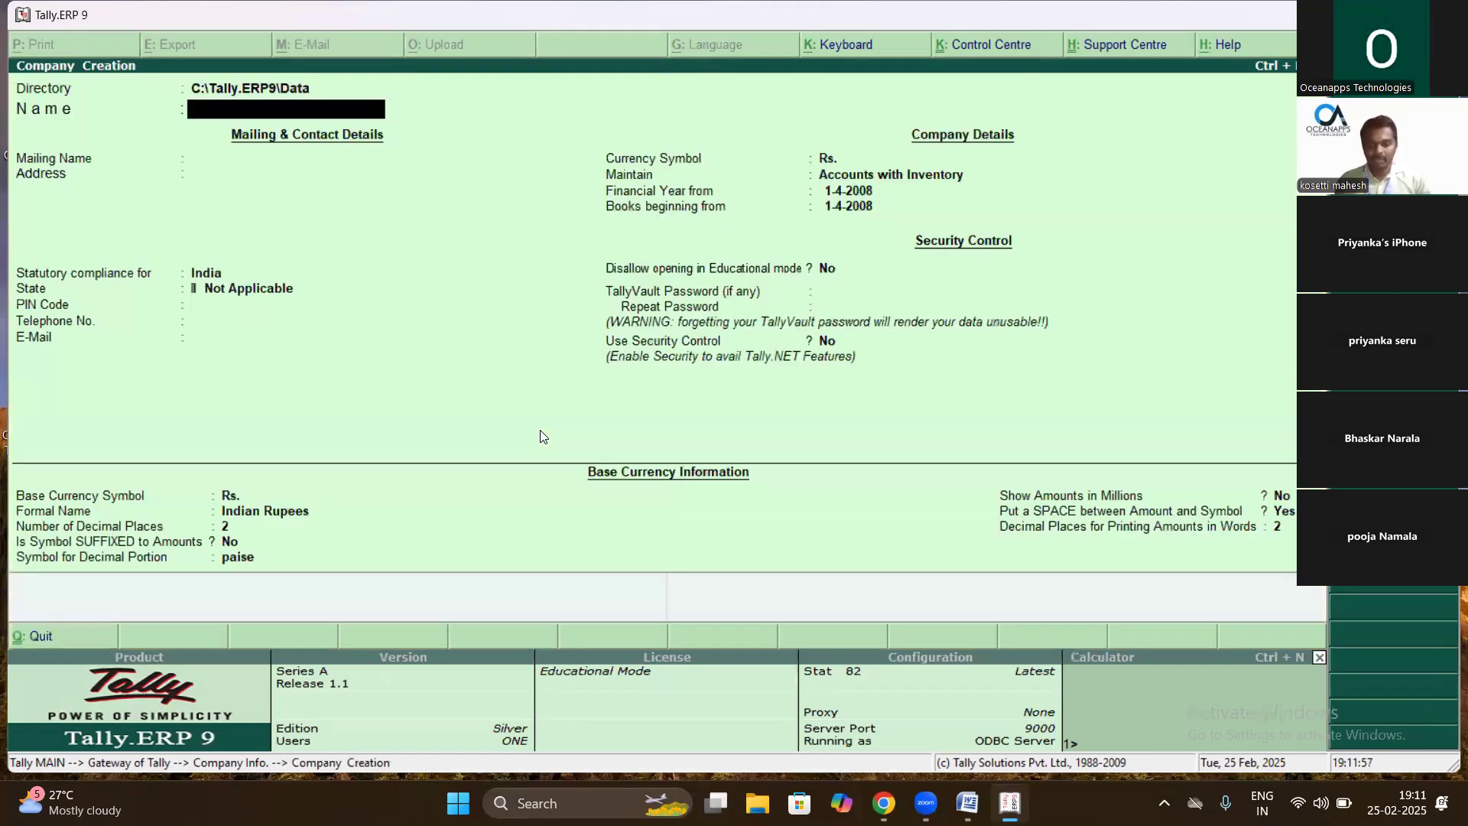
pyautogui.write('Raja')
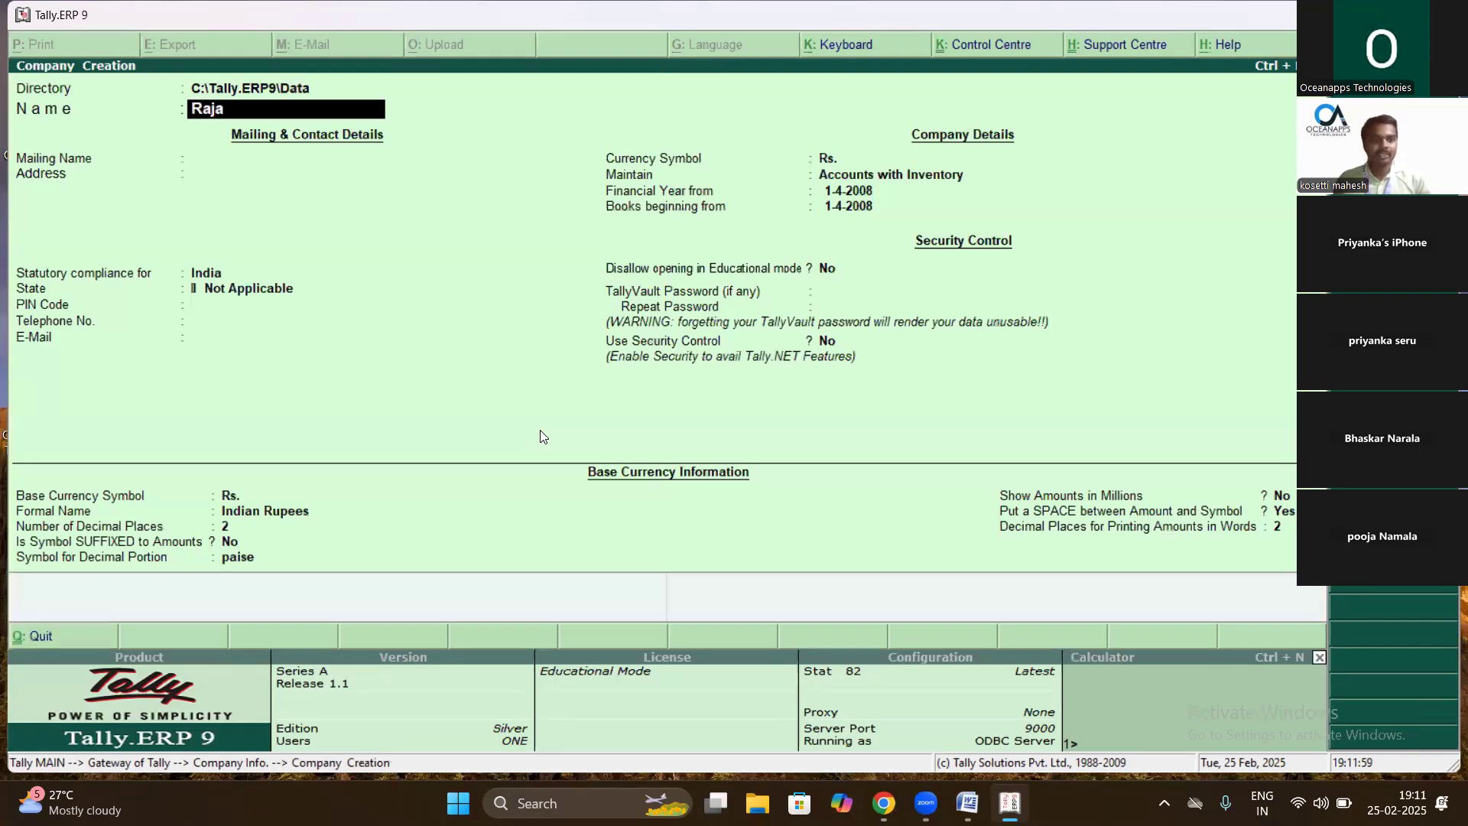
pyautogui.write('r')
pyautogui.write('A')
pyautogui.press('BackSpace')
pyautogui.press('BackSpace')
pyautogui.write('ama')
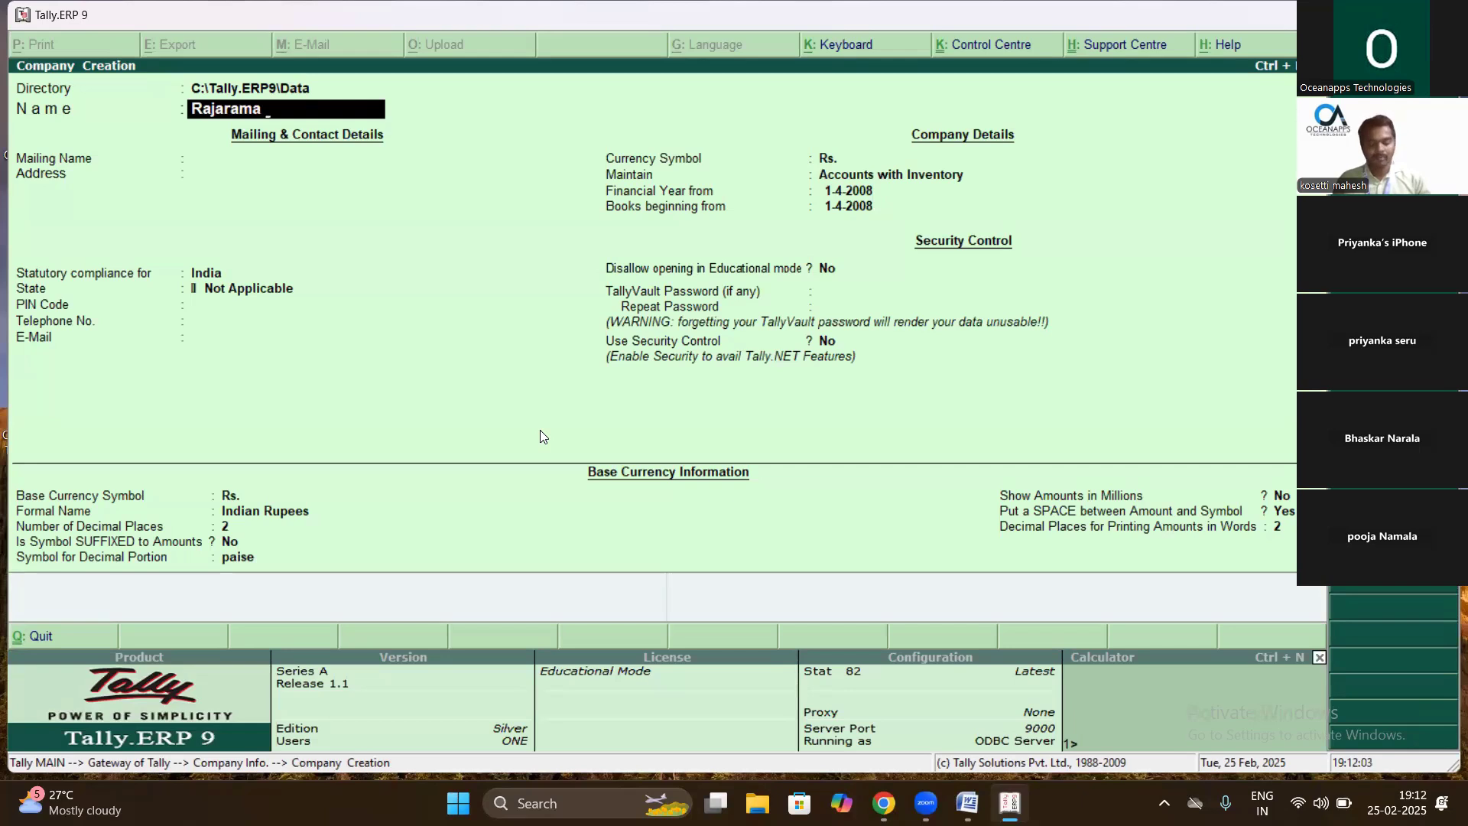
pyautogui.write(' Enterprise')
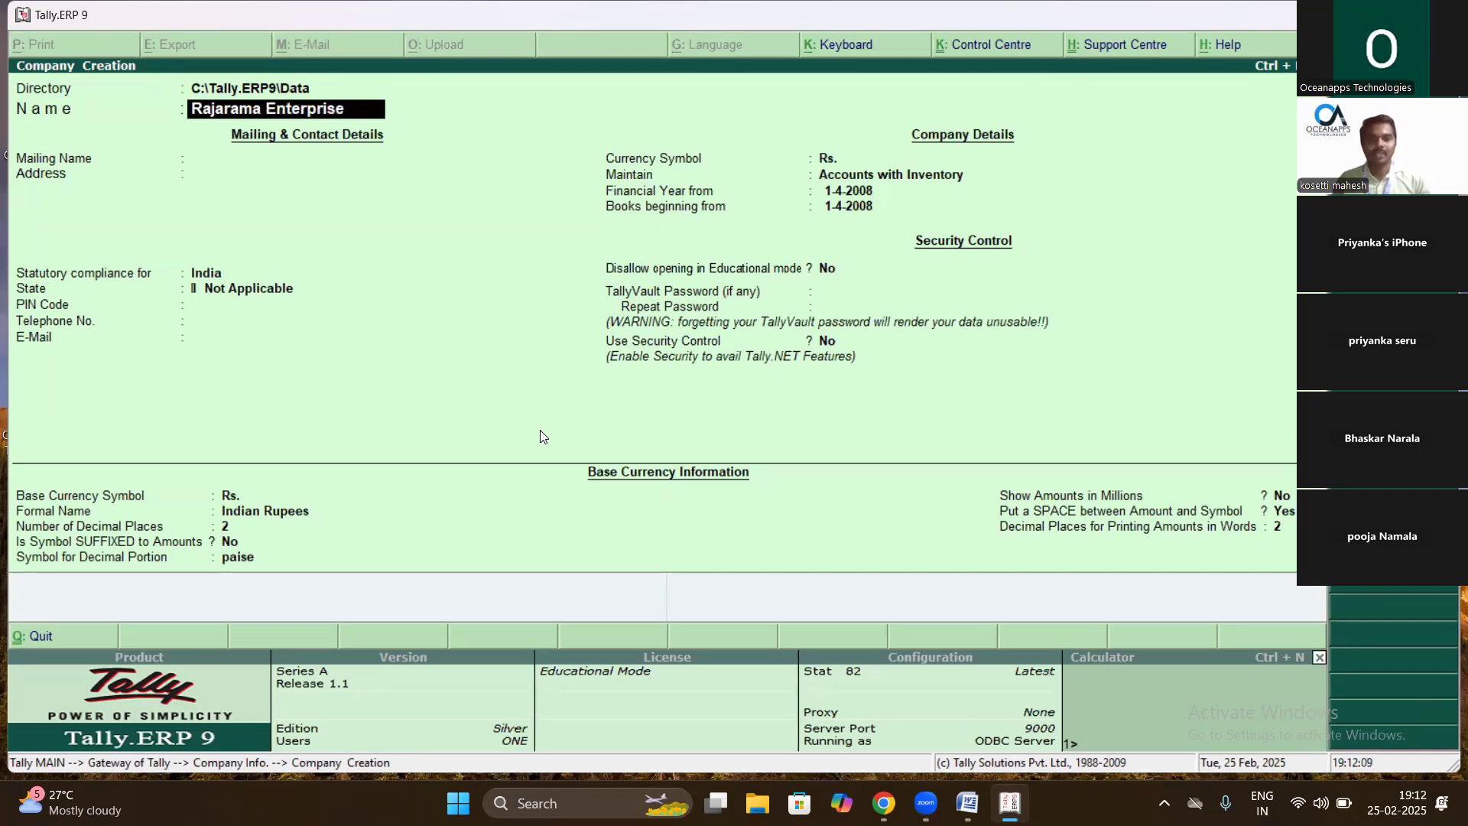
pyautogui.press('Return')
# - Enter the address lines '1-1-1', 'Main Road' and 'Kakinada'
pyautogui.press('Return')
pyautogui.write('1')
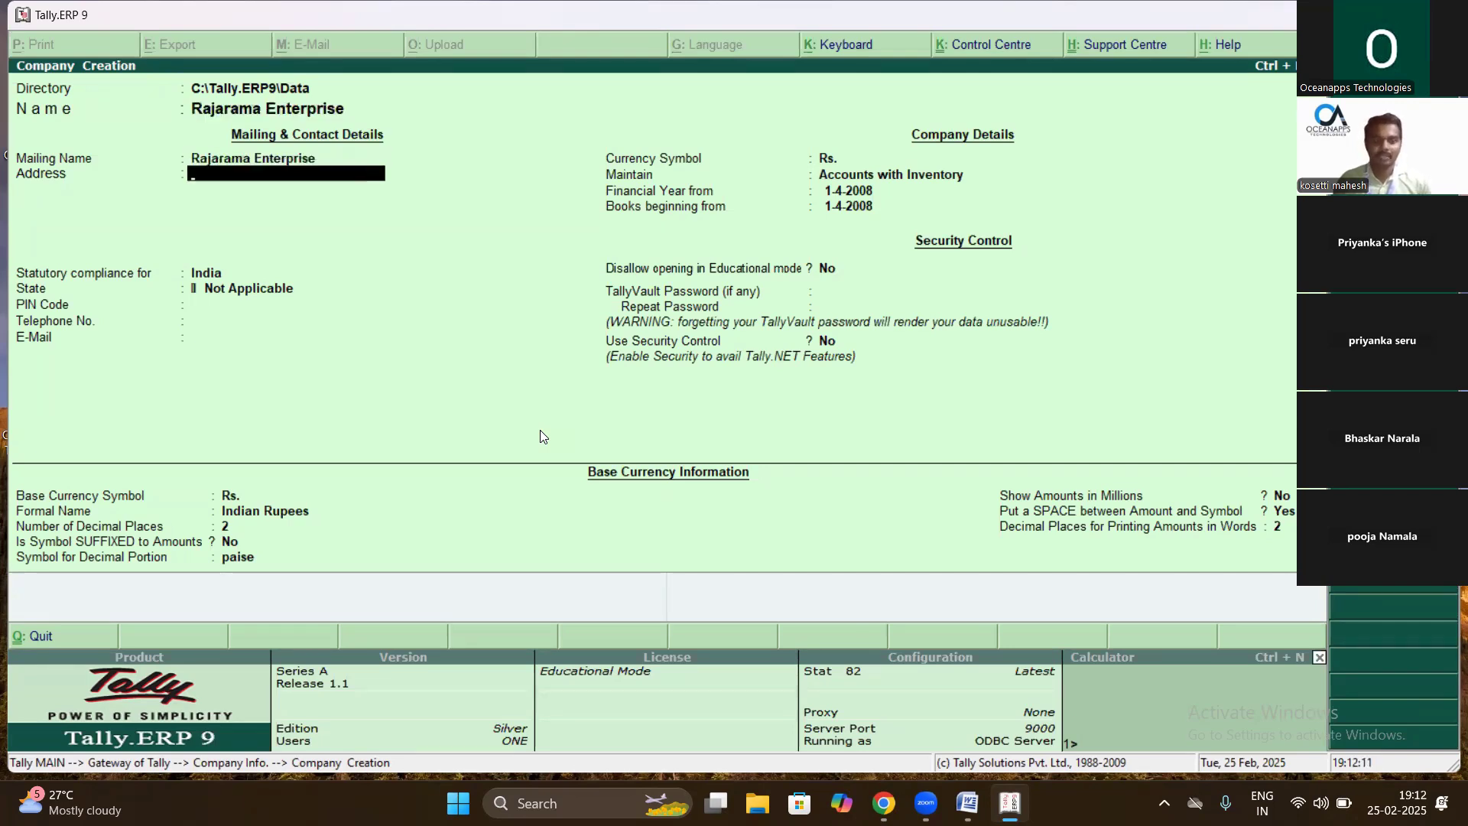
pyautogui.write('-1-1')
pyautogui.press('Return')
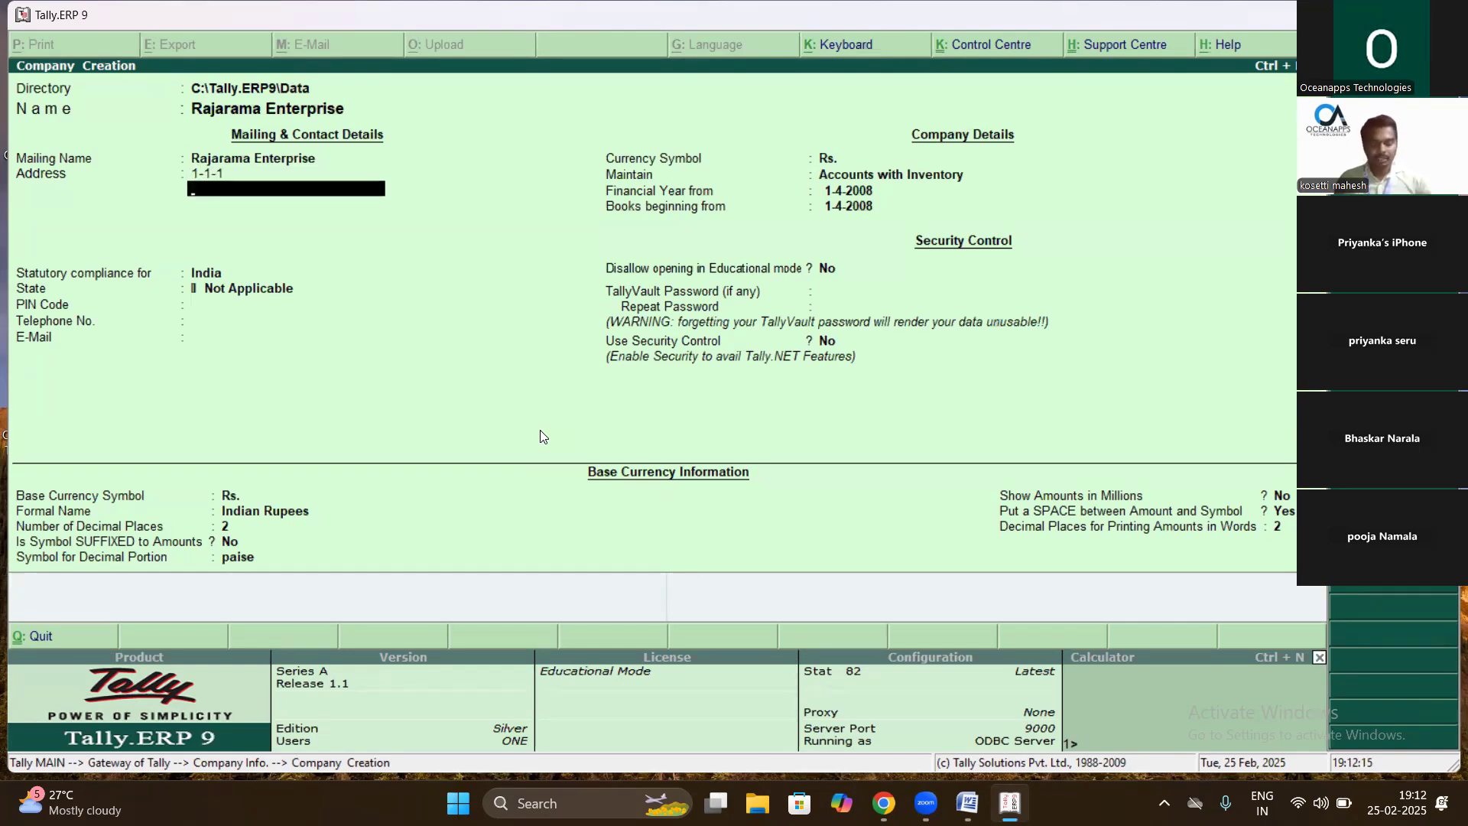
pyautogui.write('Main Roadi')
pyautogui.press('BackSpace')
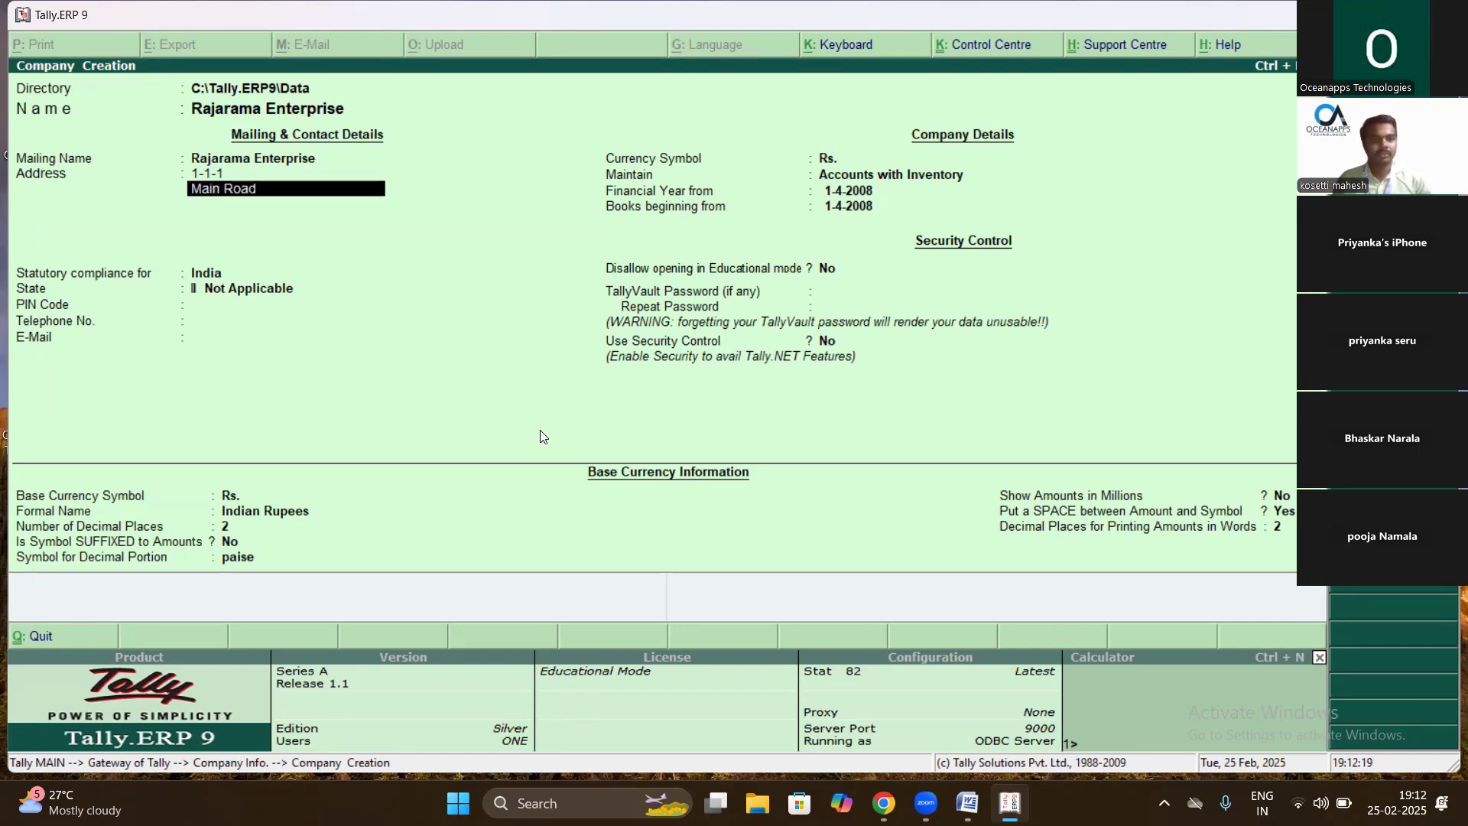
pyautogui.write('Kakinada')
pyautogui.press('BackSpace')
pyautogui.press('BackSpace')
pyautogui.press('BackSpace')
pyautogui.press('BackSpace')
pyautogui.press('BackSpace')
pyautogui.press('BackSpace')
pyautogui.press('BackSpace')
pyautogui.press('BackSpace')
pyautogui.press('BackSpace')
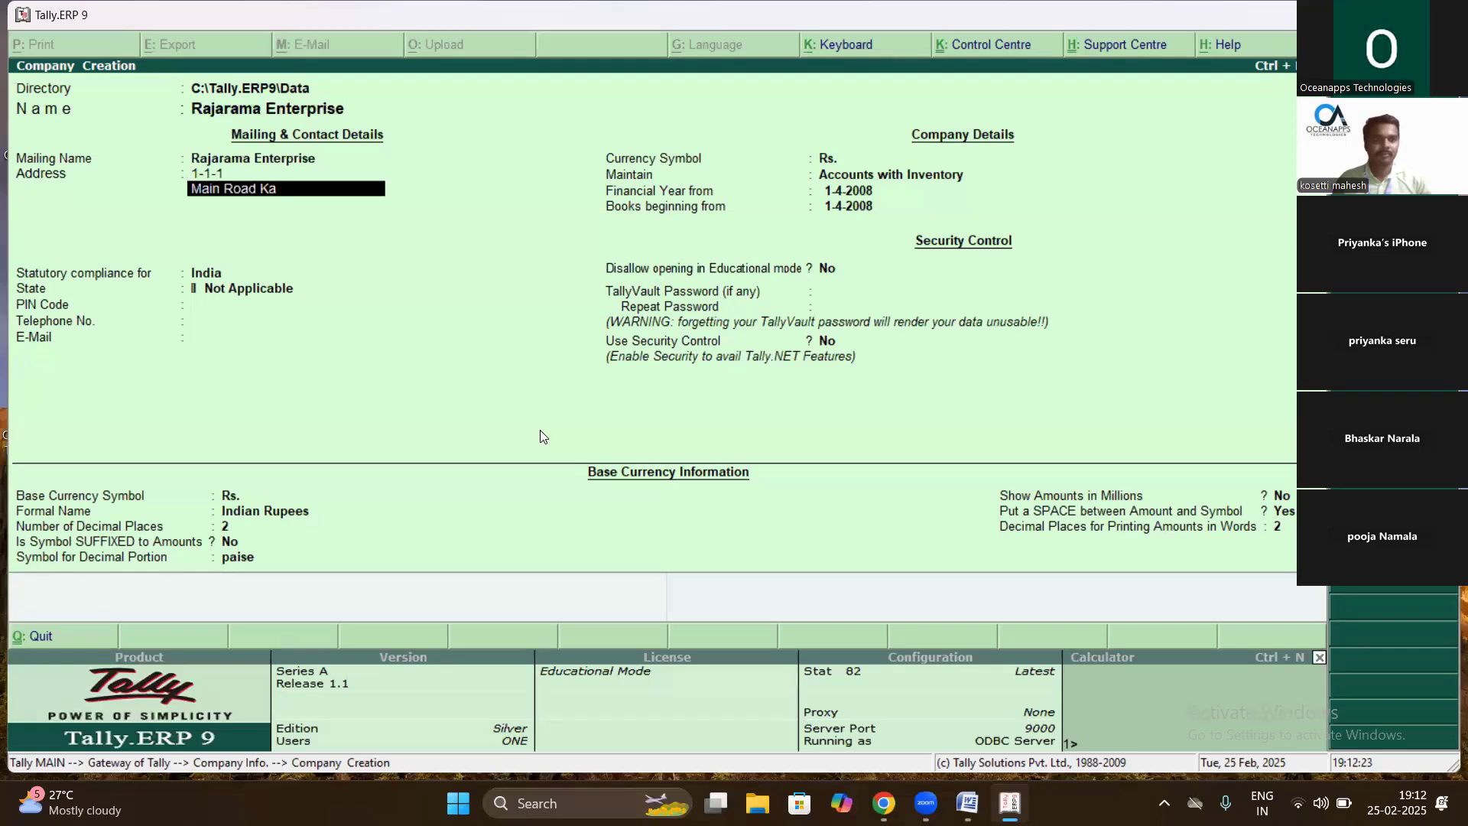
pyautogui.press('Return')
pyautogui.write('K')
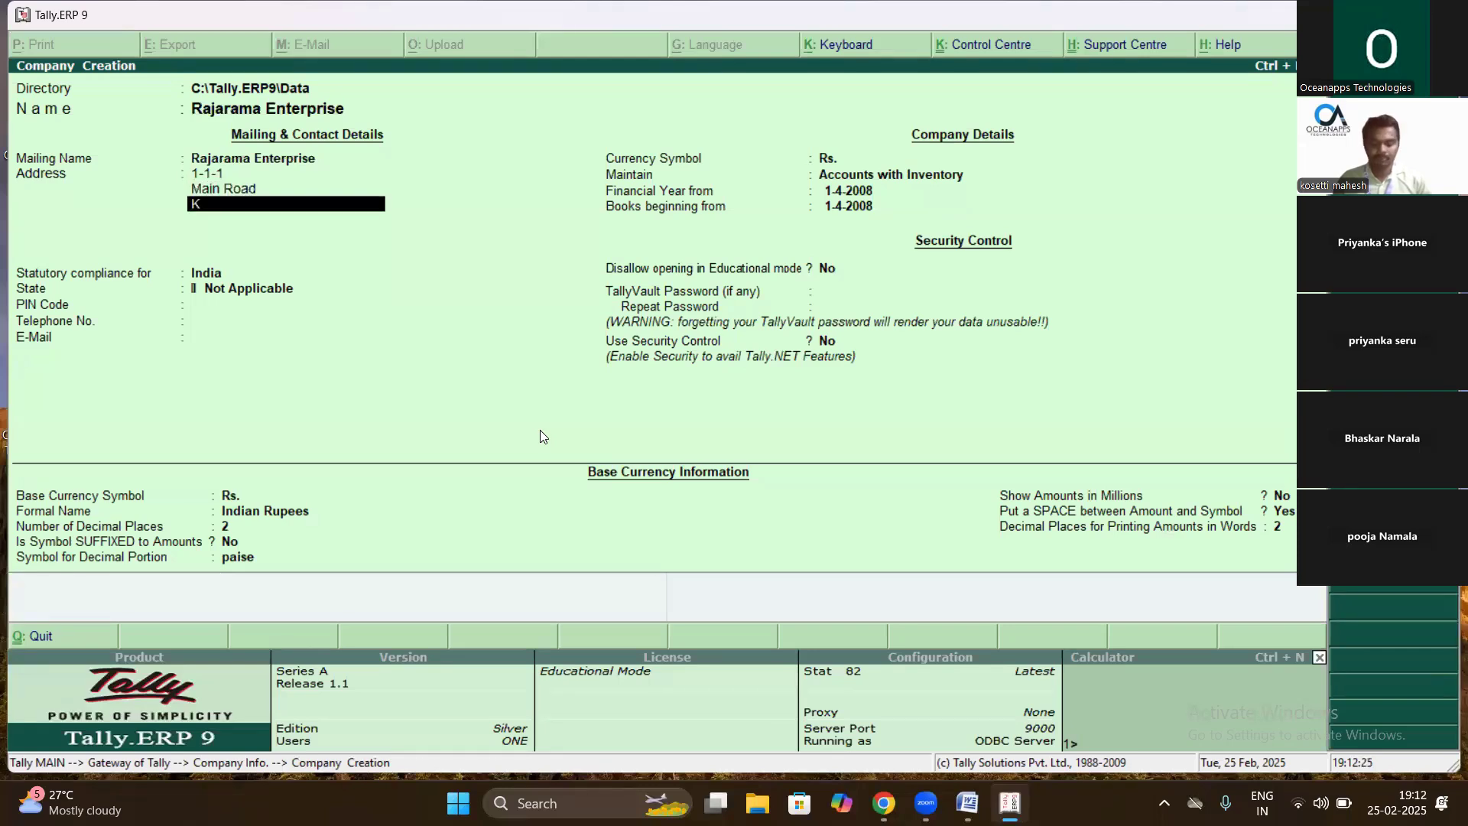
pyautogui.write('akinada')
pyautogui.press('Return')
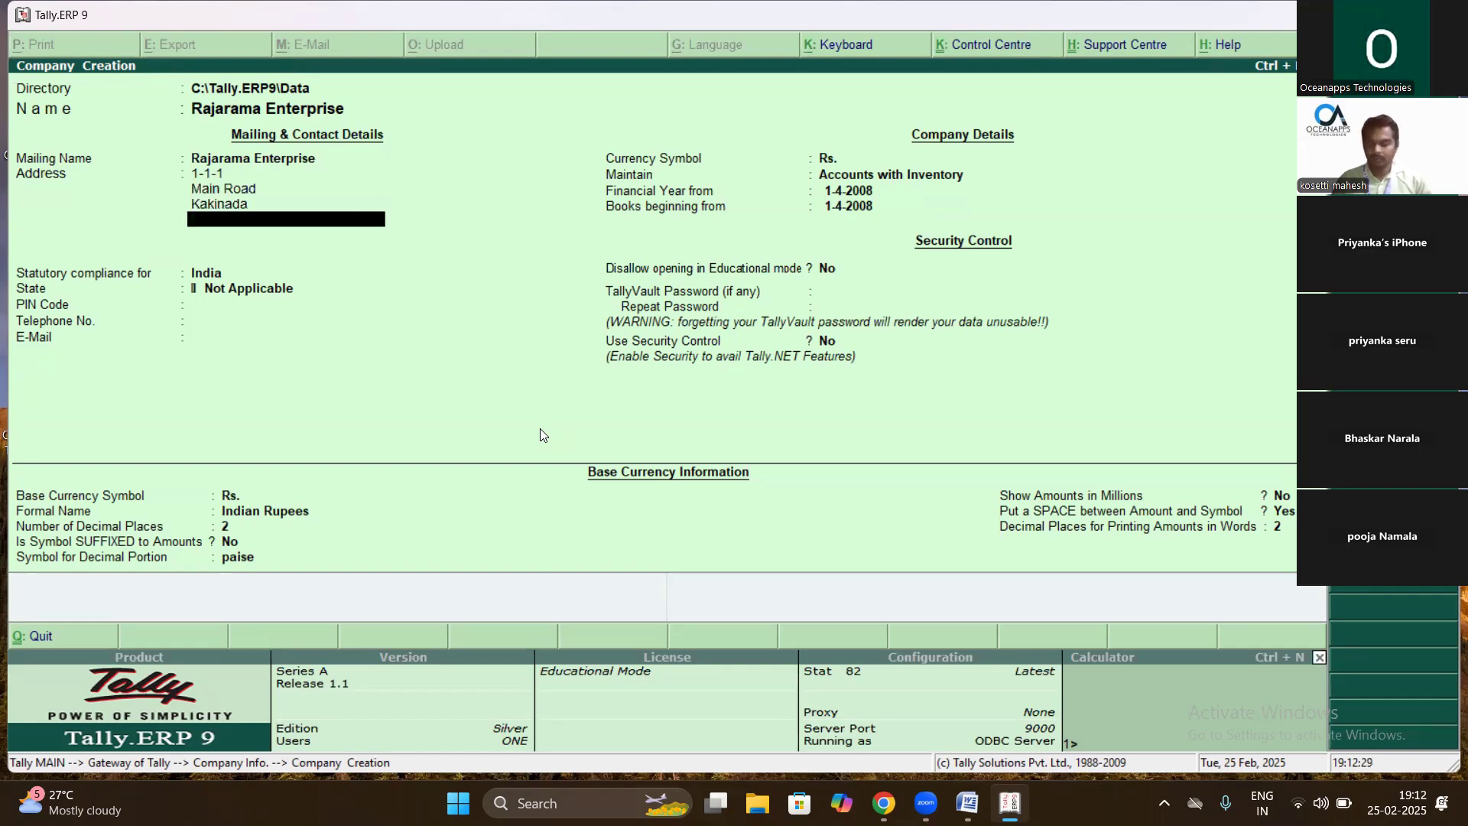
# - Keep India as the country and choose Andhra Pradesh as the state
pyautogui.press('Return')
pyautogui.press('Return')
pyautogui.press('Down')
pyautogui.press('Down')
pyautogui.press('Return')
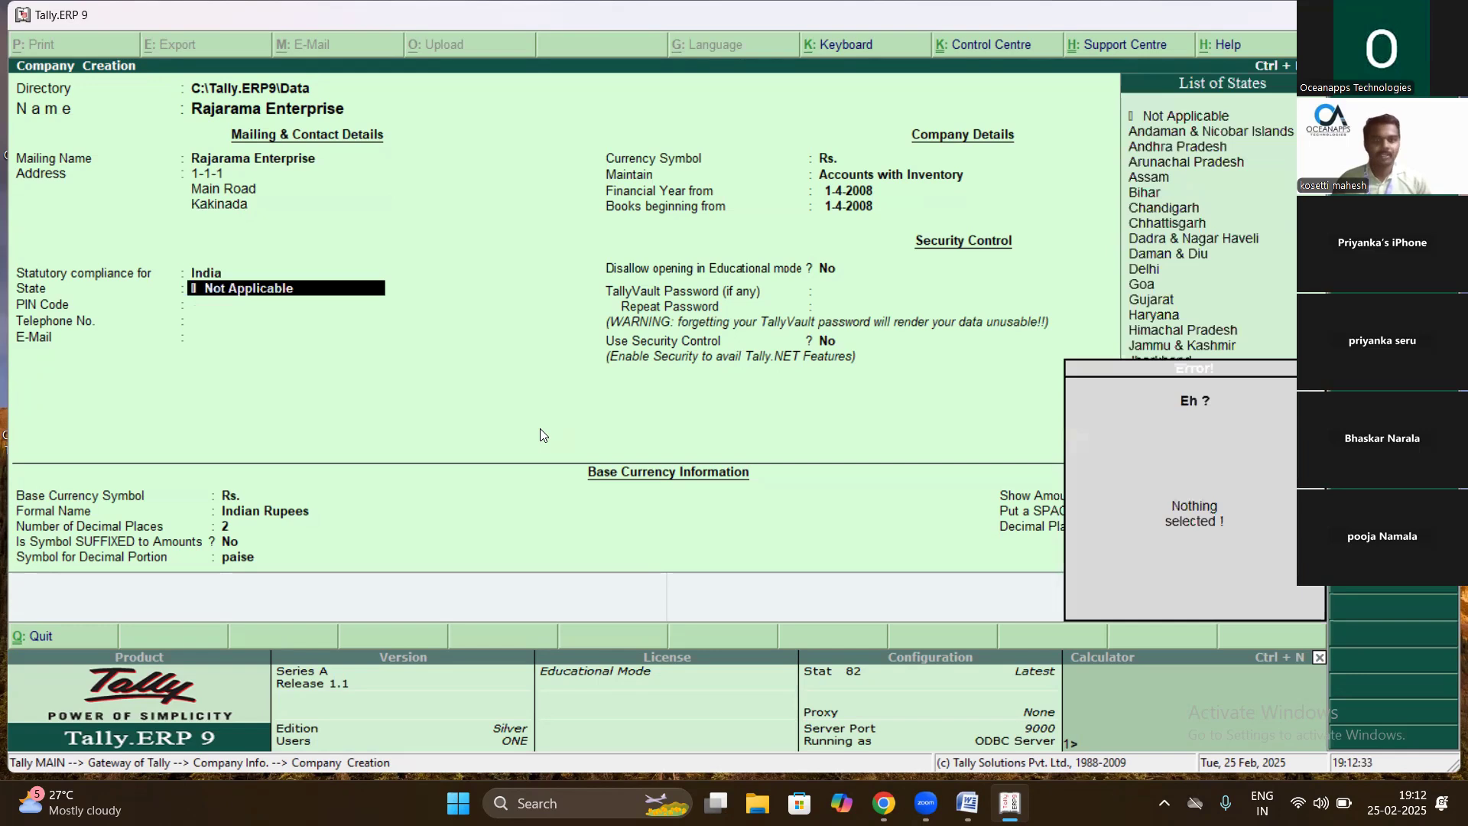
pyautogui.press('Return')
pyautogui.press('Down')
pyautogui.press('Return')
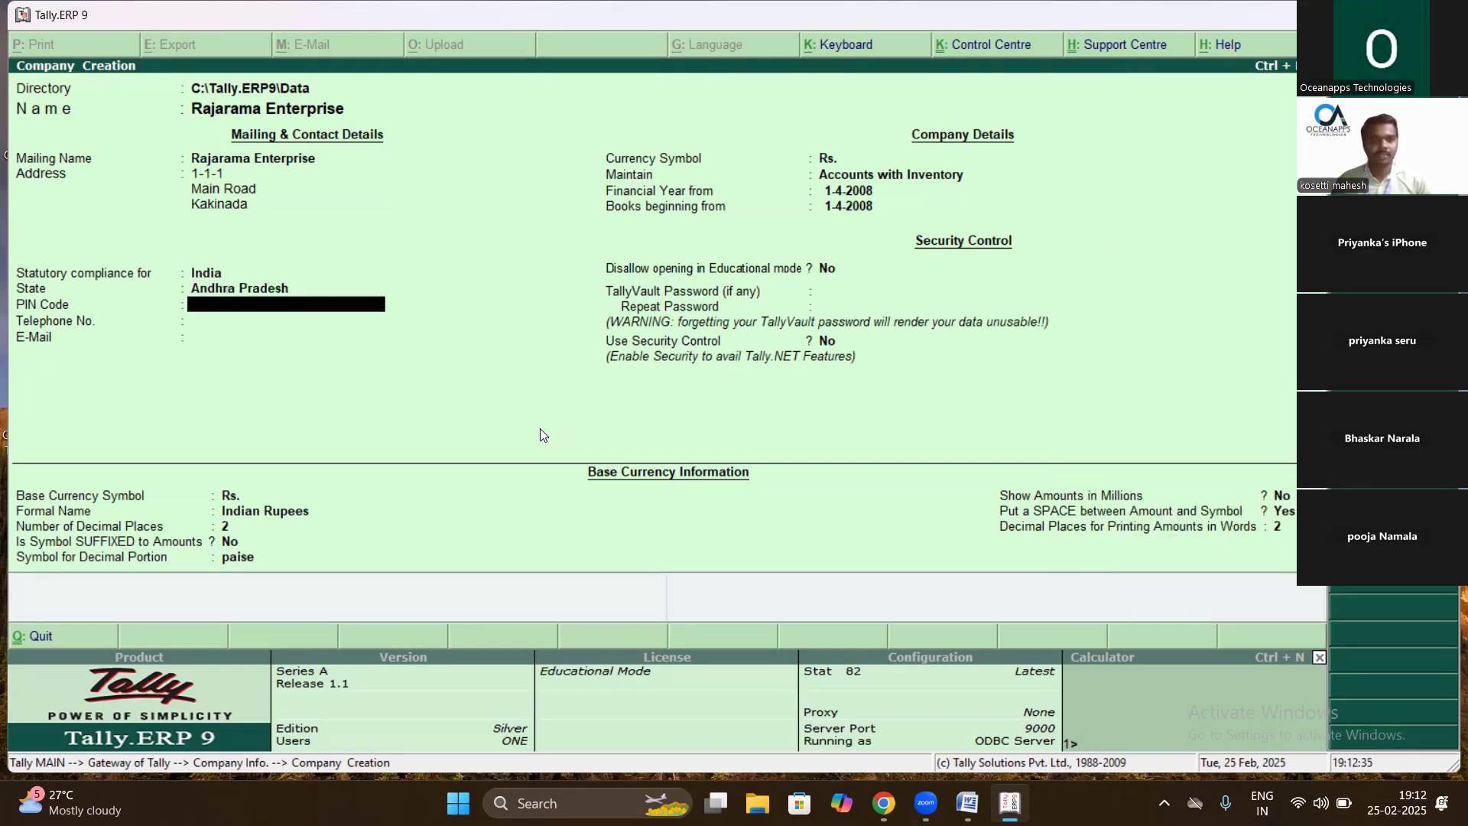
# - Set PIN 533004, maintain Accounts Only, and start the financial year on 1-4-2024
pyautogui.write('533004')
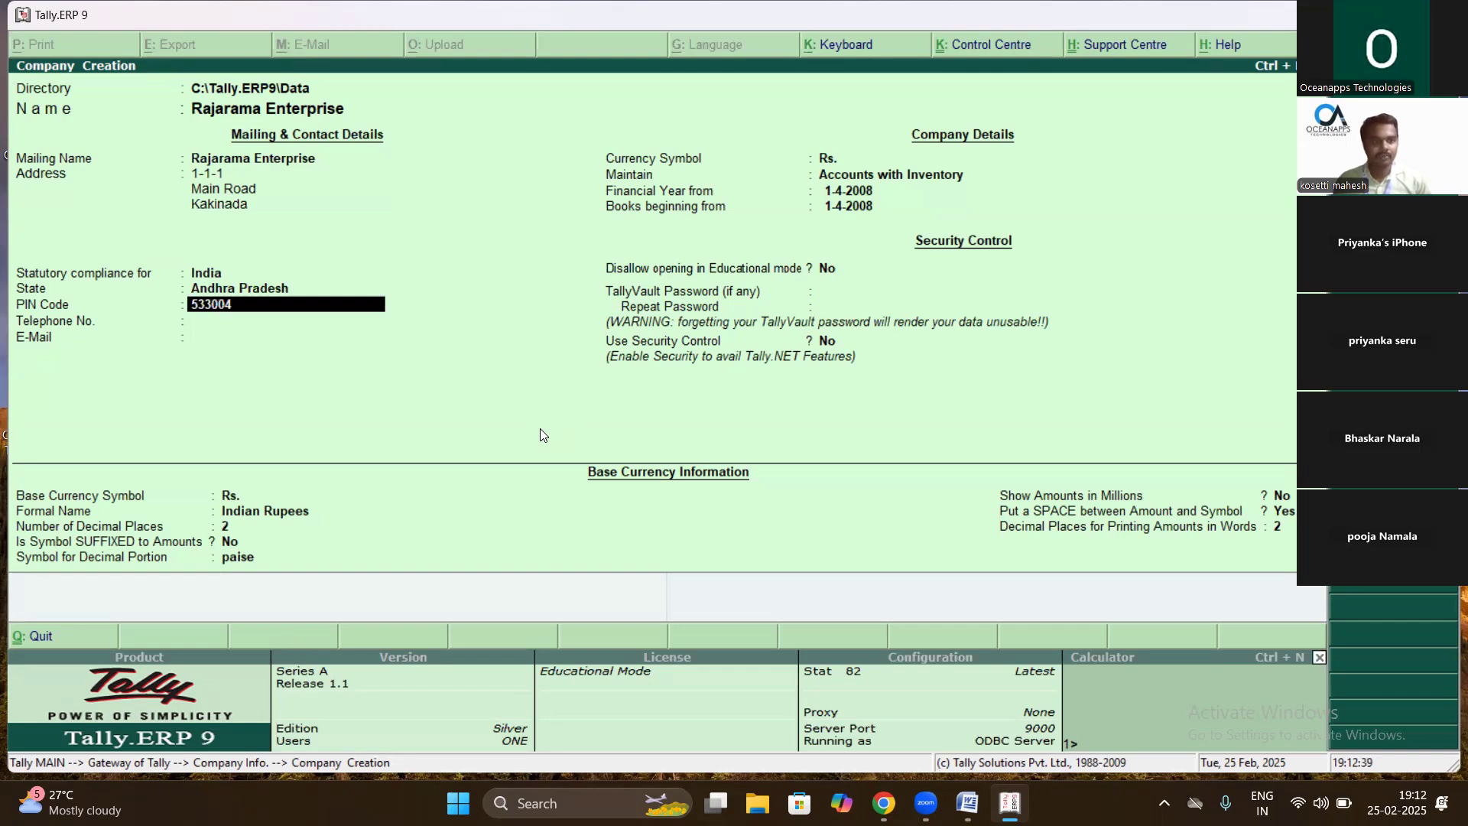
pyautogui.press('Return')
pyautogui.press('Return')
pyautogui.press('Return')
pyautogui.press('Return')
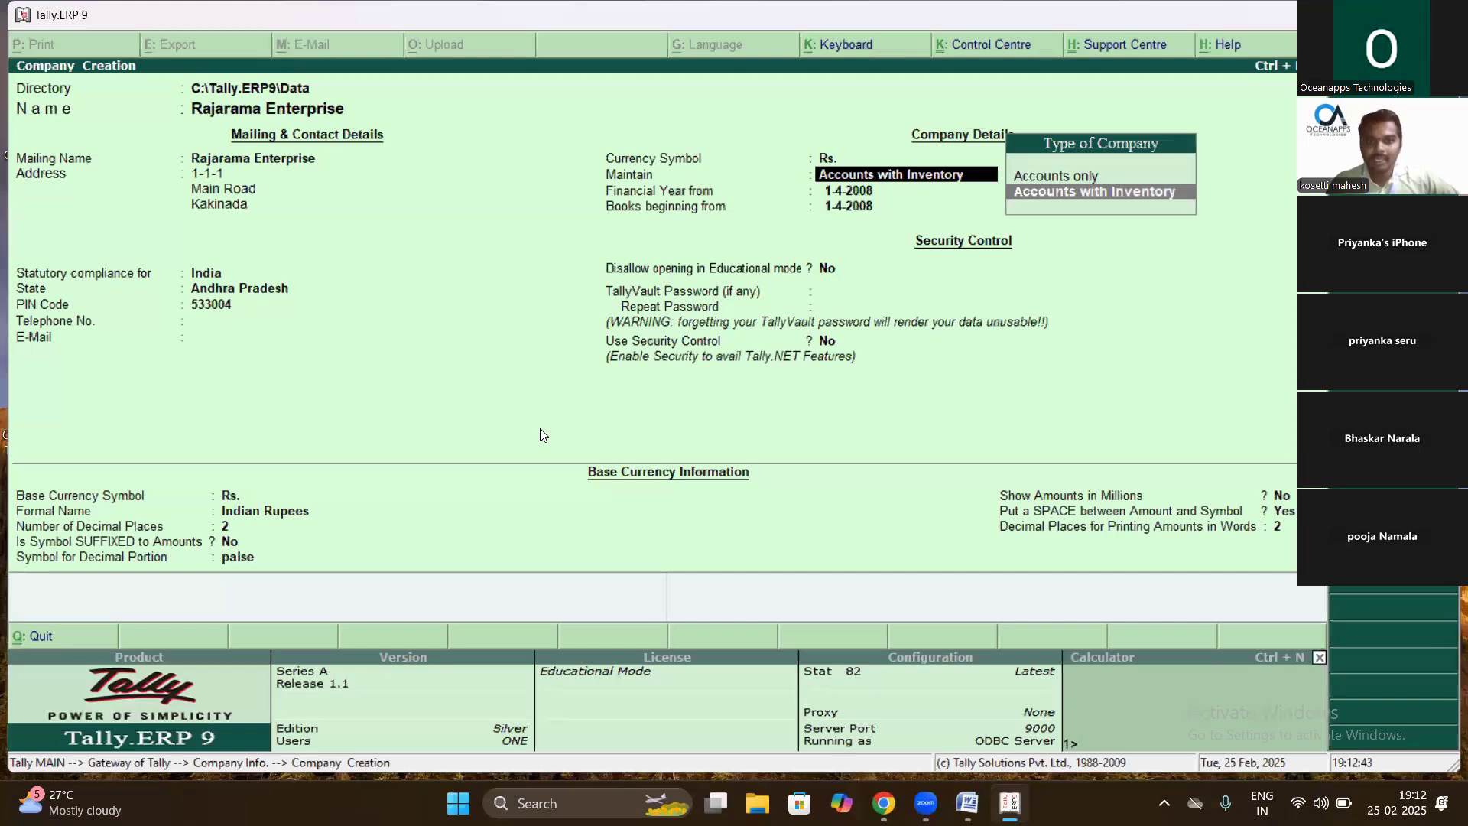
pyautogui.press('Up')
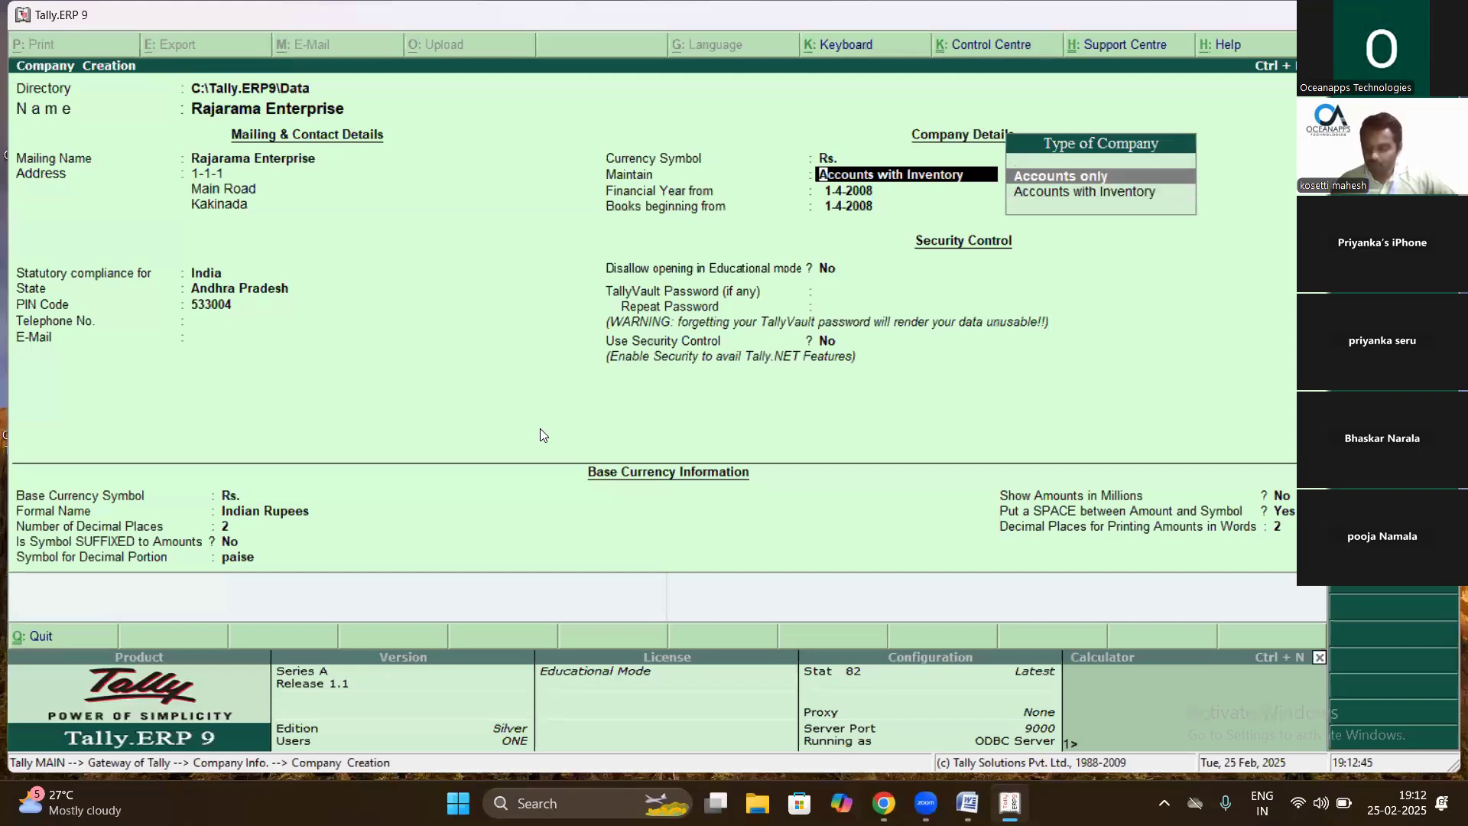
pyautogui.press('Return')
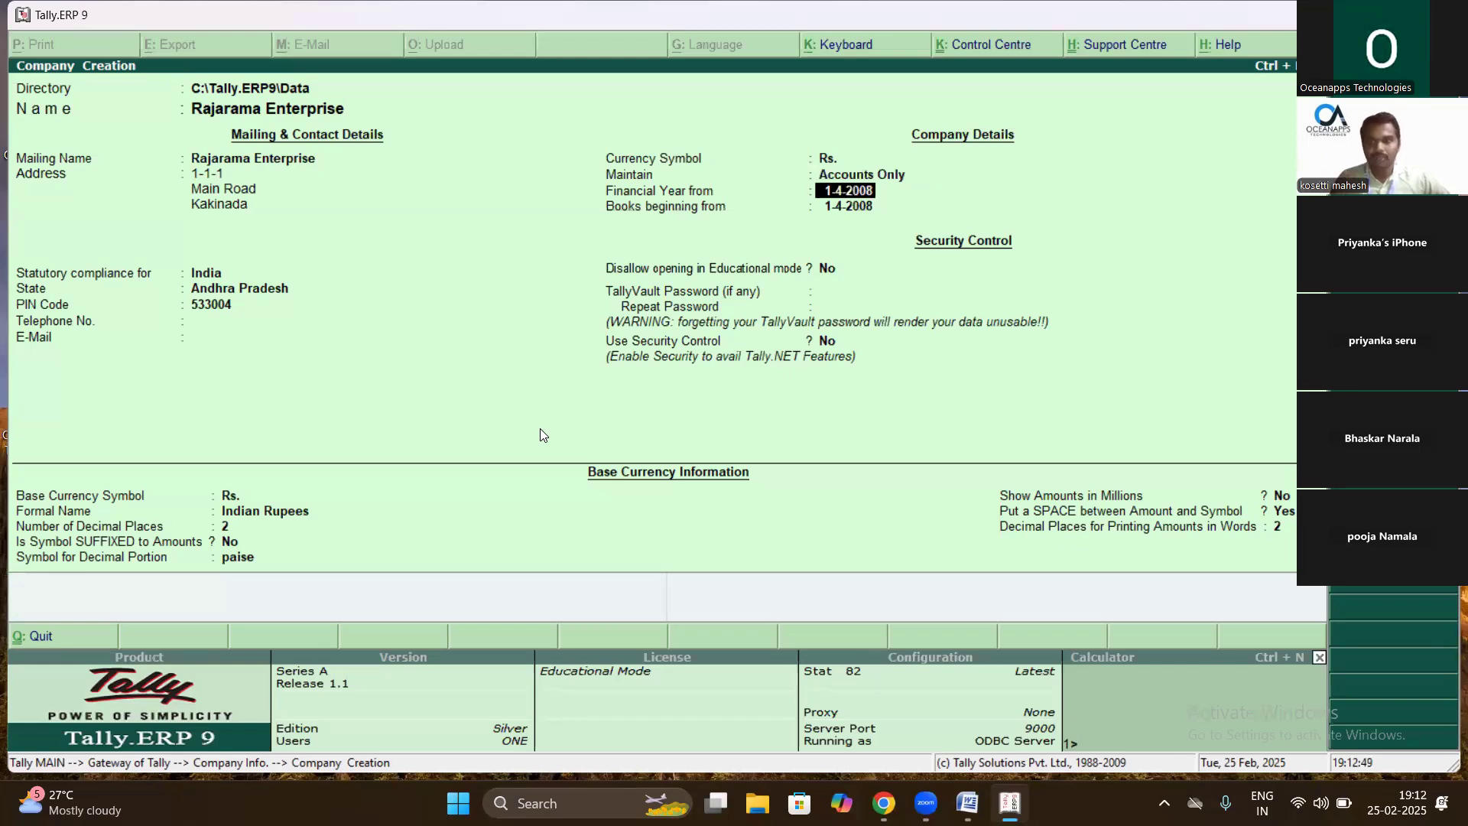
pyautogui.write('1-')
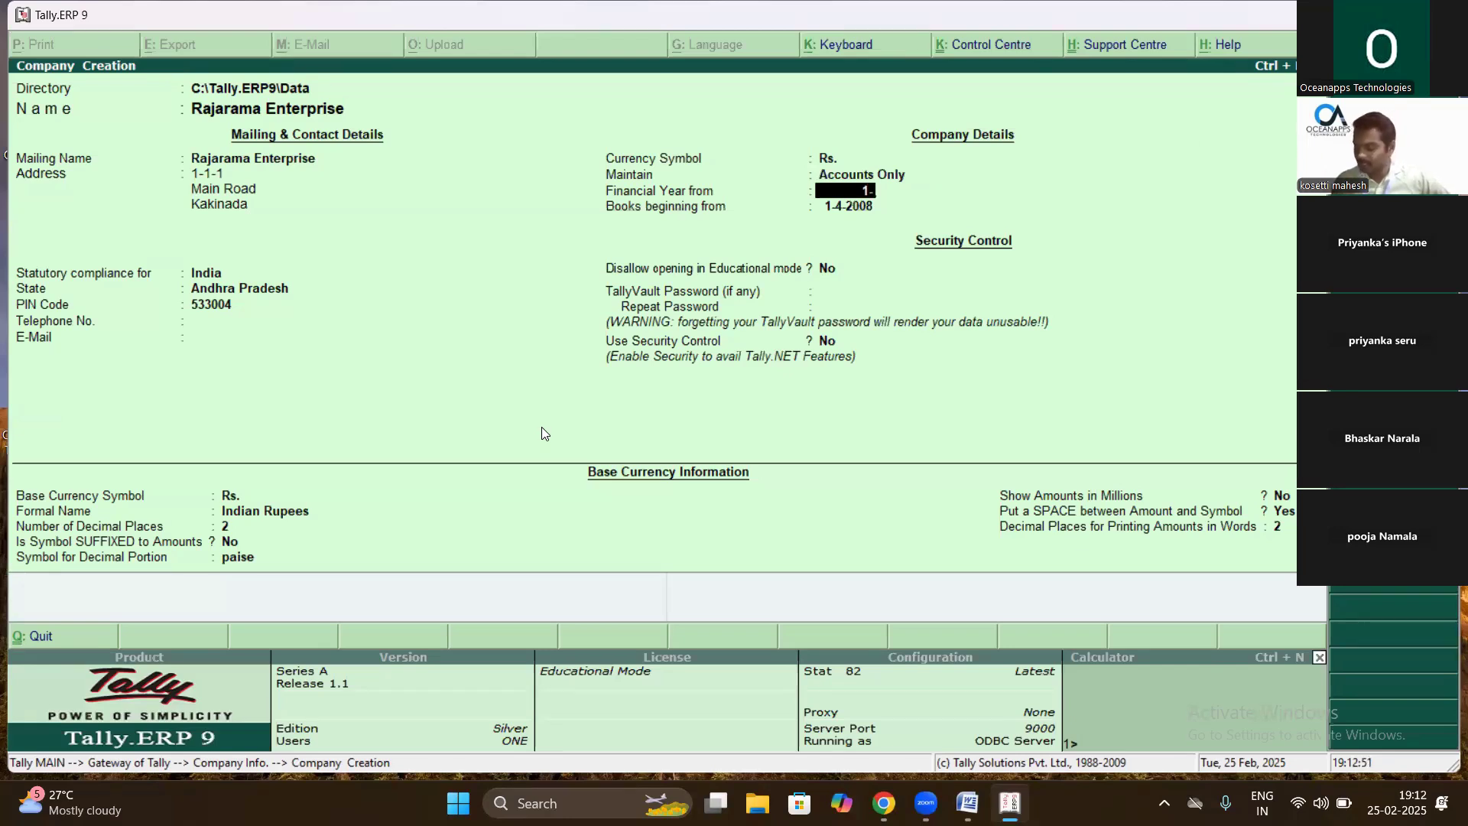
pyautogui.write('4-2024')
pyautogui.press('Return')
pyautogui.press('Return')
pyautogui.press('Return')
pyautogui.press('Return')
pyautogui.press('Return')
pyautogui.press('Return')
pyautogui.press('Return')
pyautogui.press('Return')
pyautogui.press('Return')
pyautogui.press('Return')
pyautogui.press('Return')
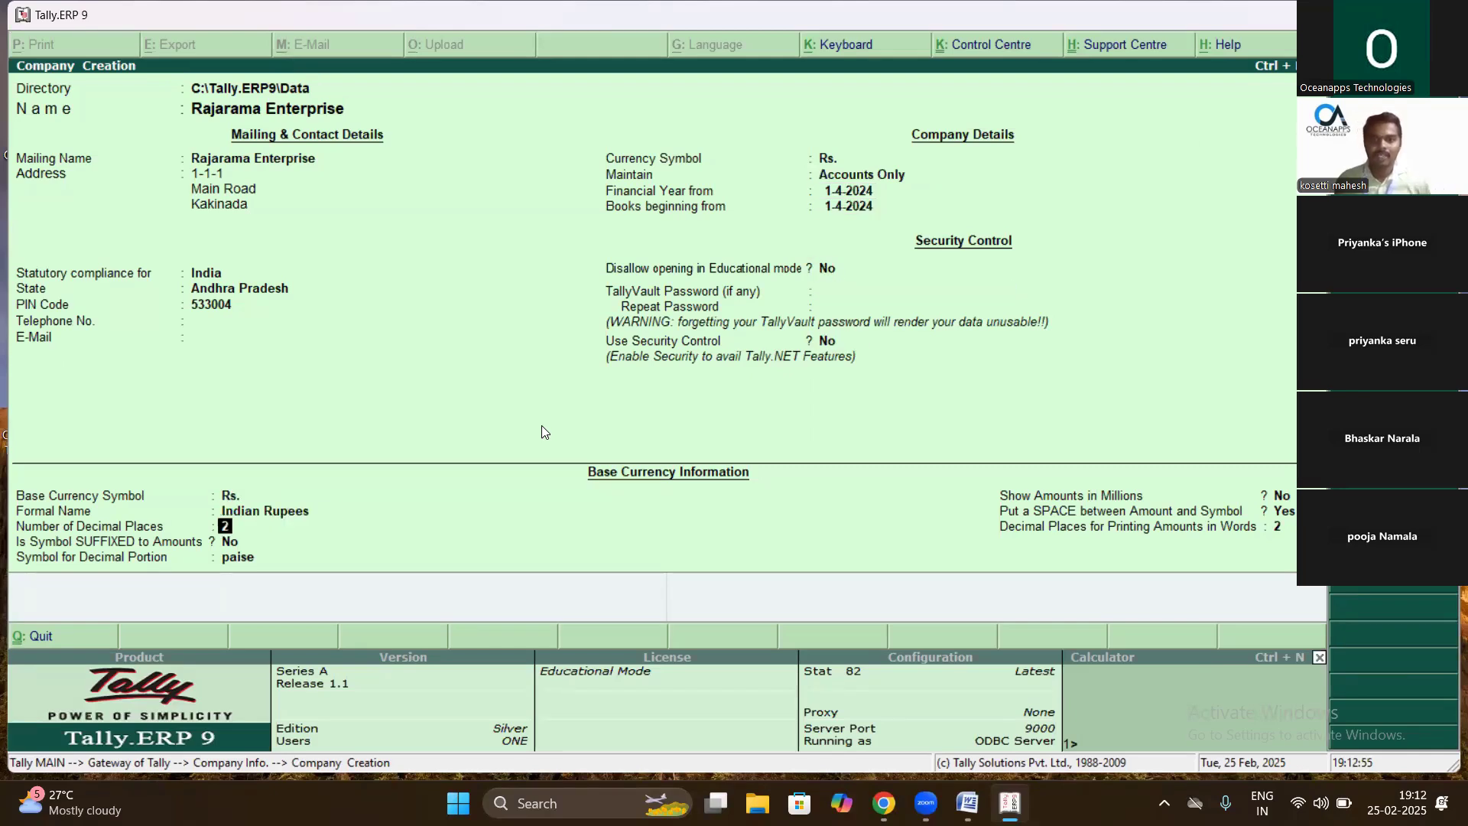
pyautogui.press('Return')
pyautogui.press('Return')
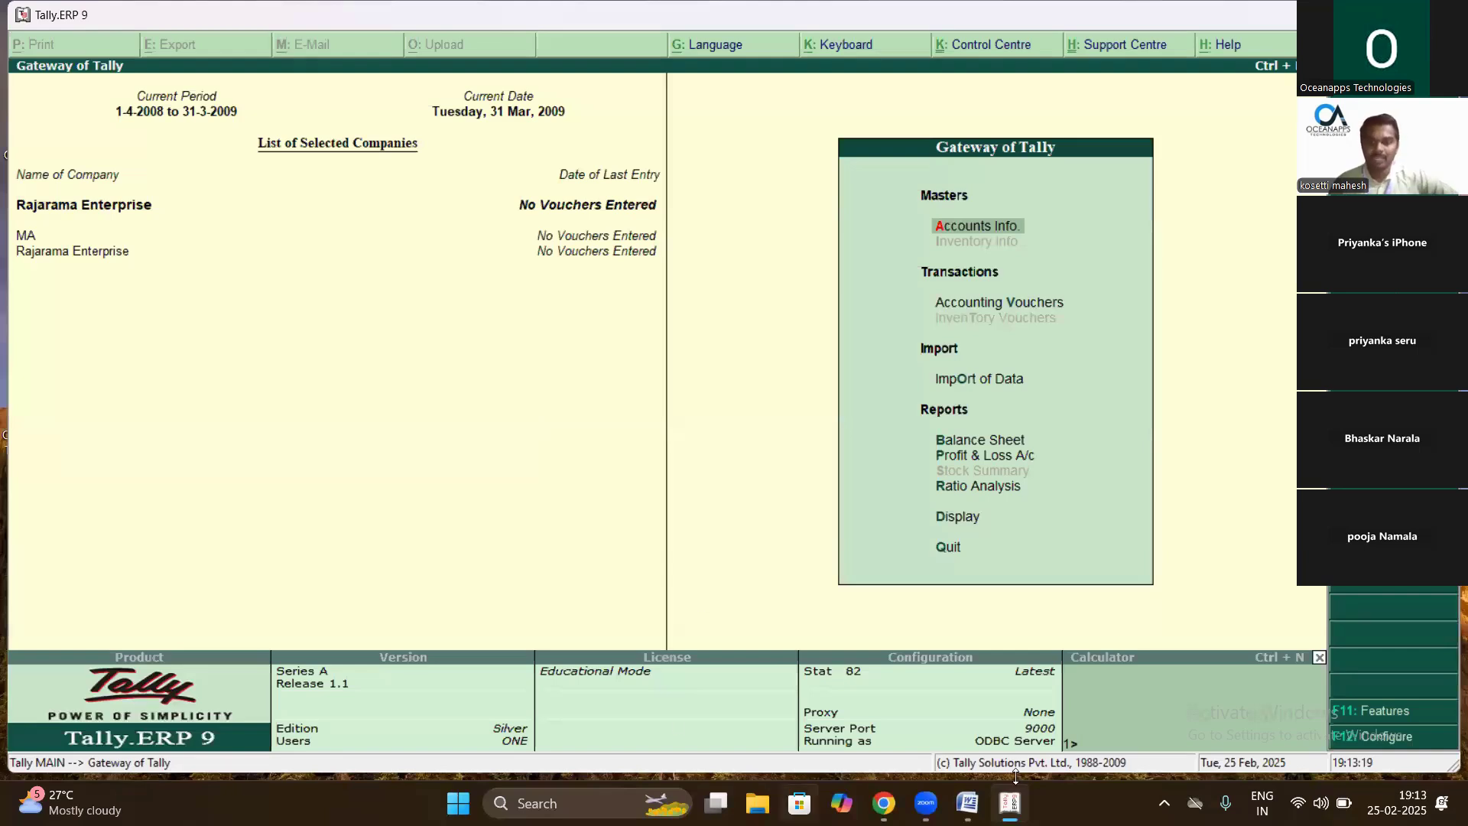
# - Check the Word notes, then open ledger creation under Accounts Info and quit it unsaved
pyautogui.click(967, 802)
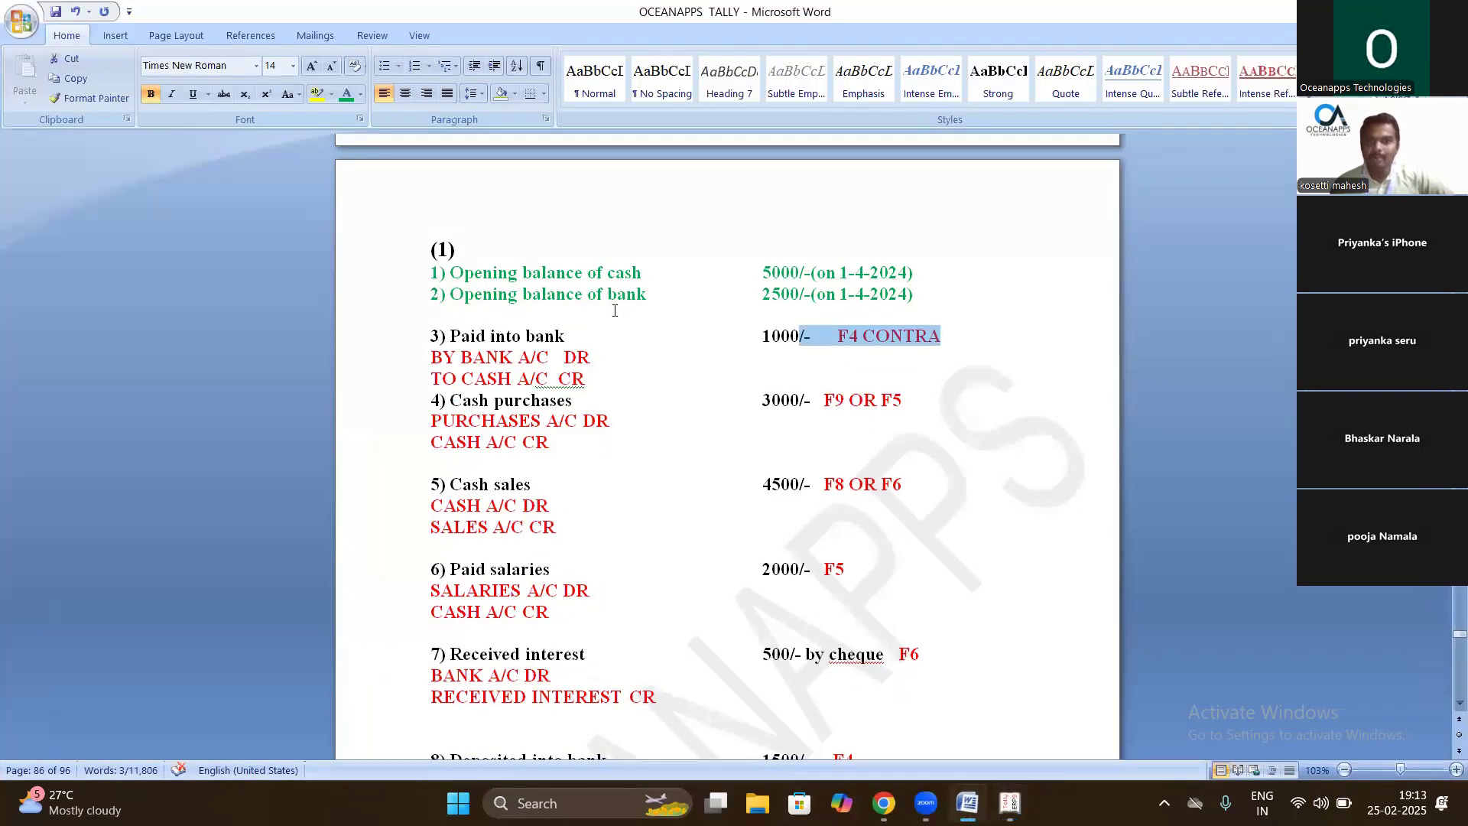
pyautogui.click(1009, 802)
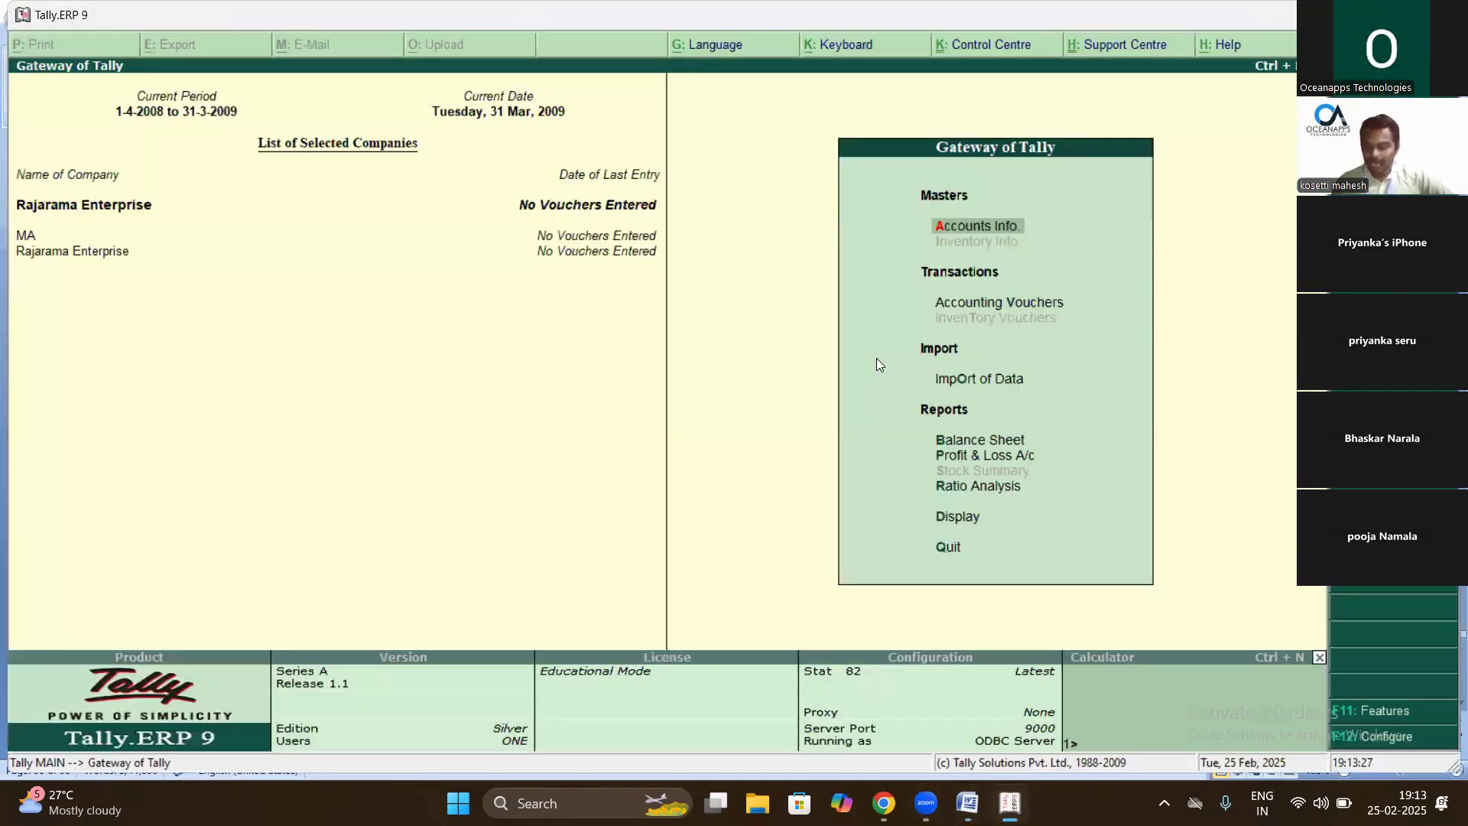
pyautogui.press('Return')
pyautogui.press('Down')
pyautogui.press('Return')
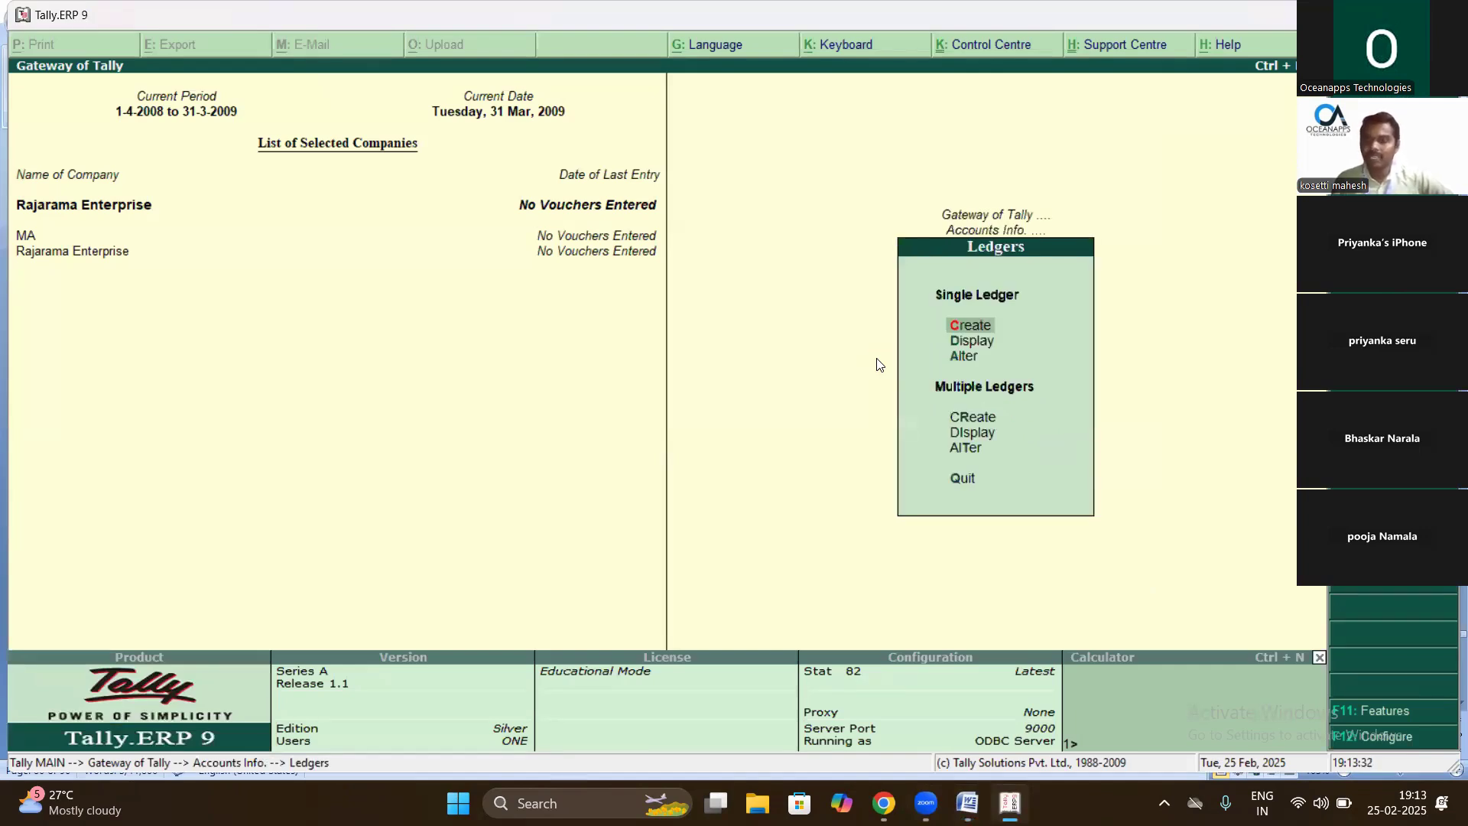
pyautogui.press('Return')
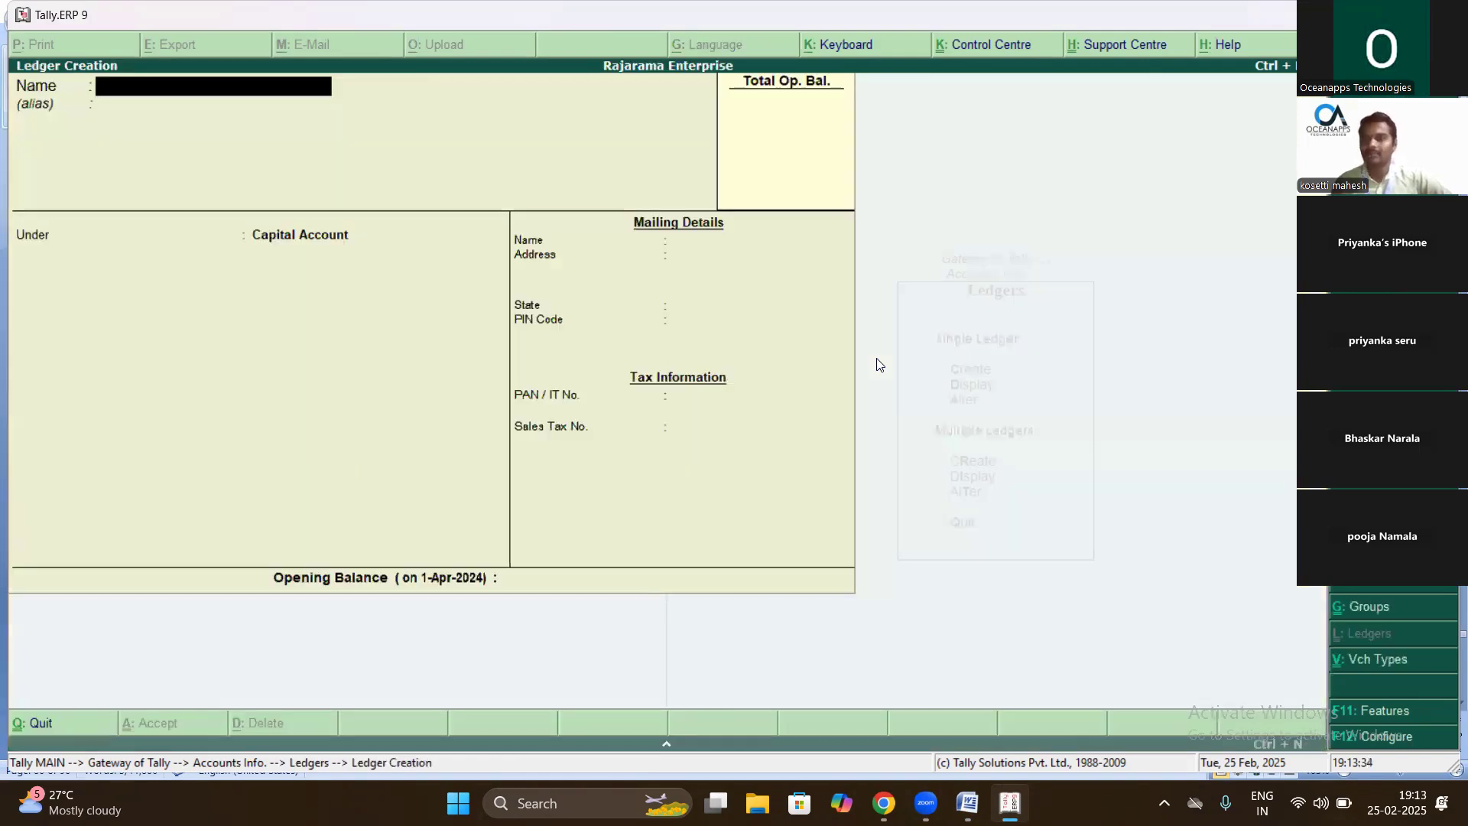
pyautogui.press('Escape')
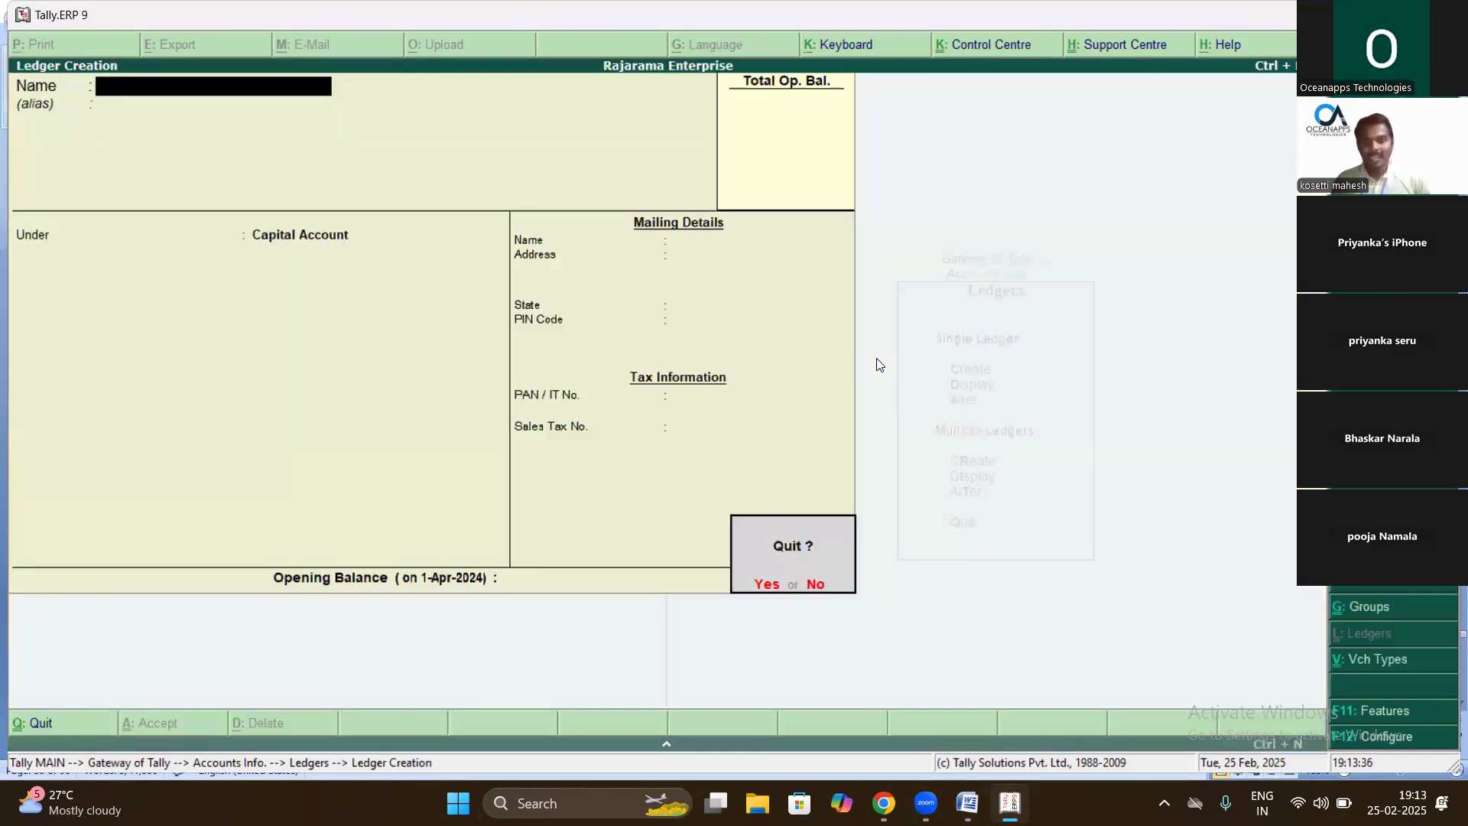
pyautogui.press('Return')
# - Display the Cash ledger's details and close the display
pyautogui.press('Down')
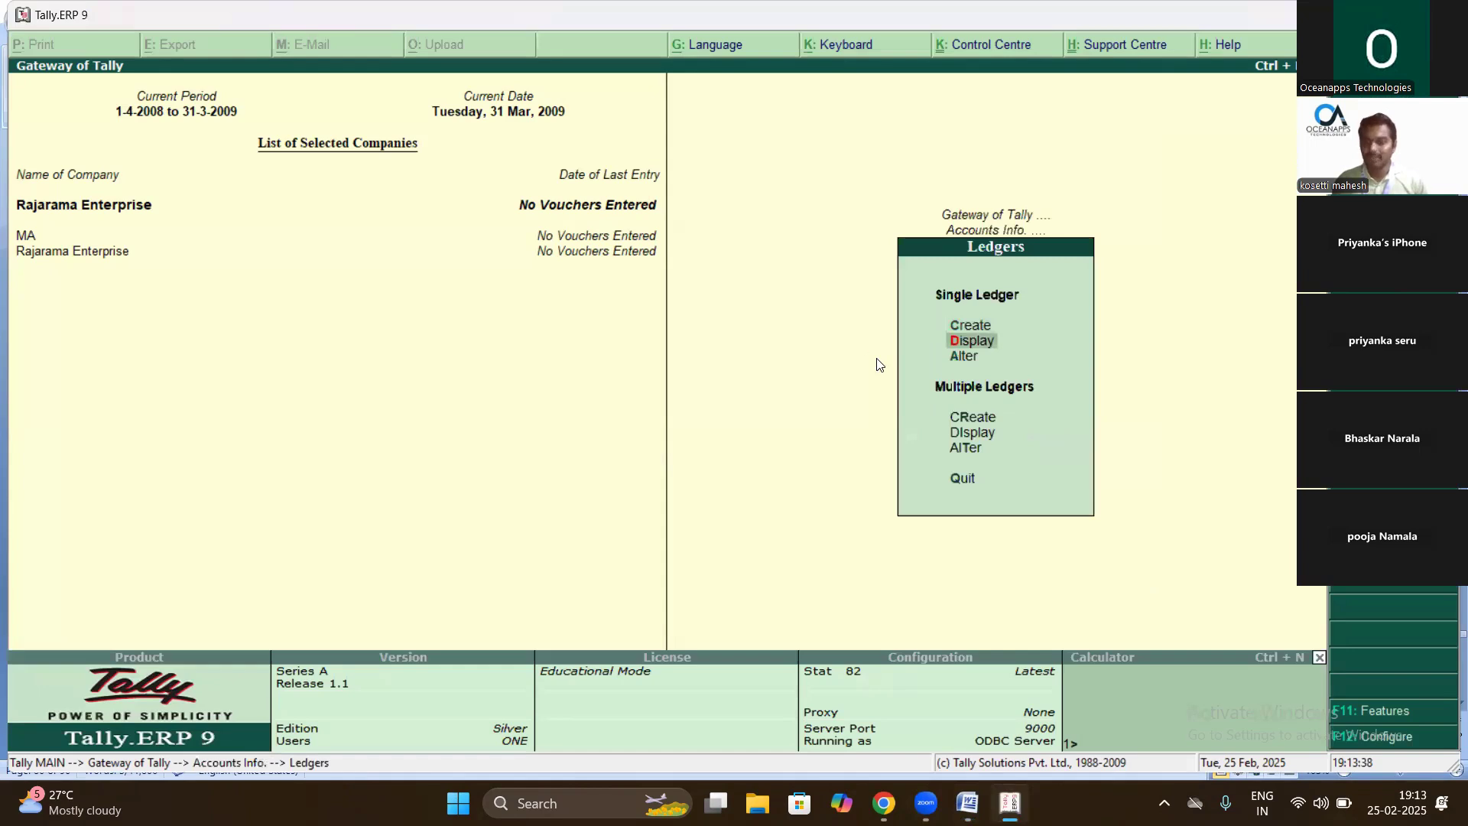
pyautogui.press('Return')
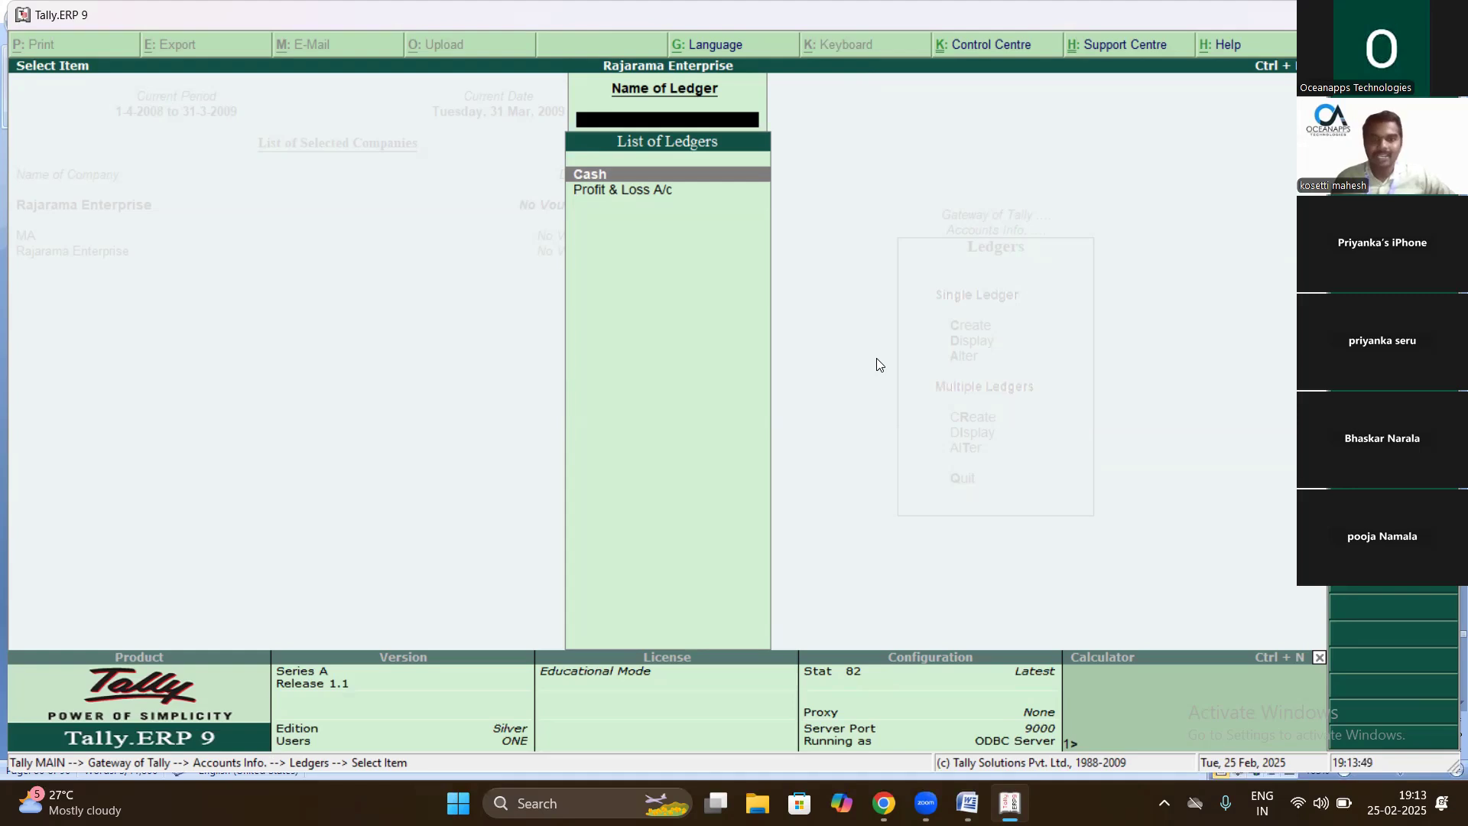
pyautogui.press('Return')
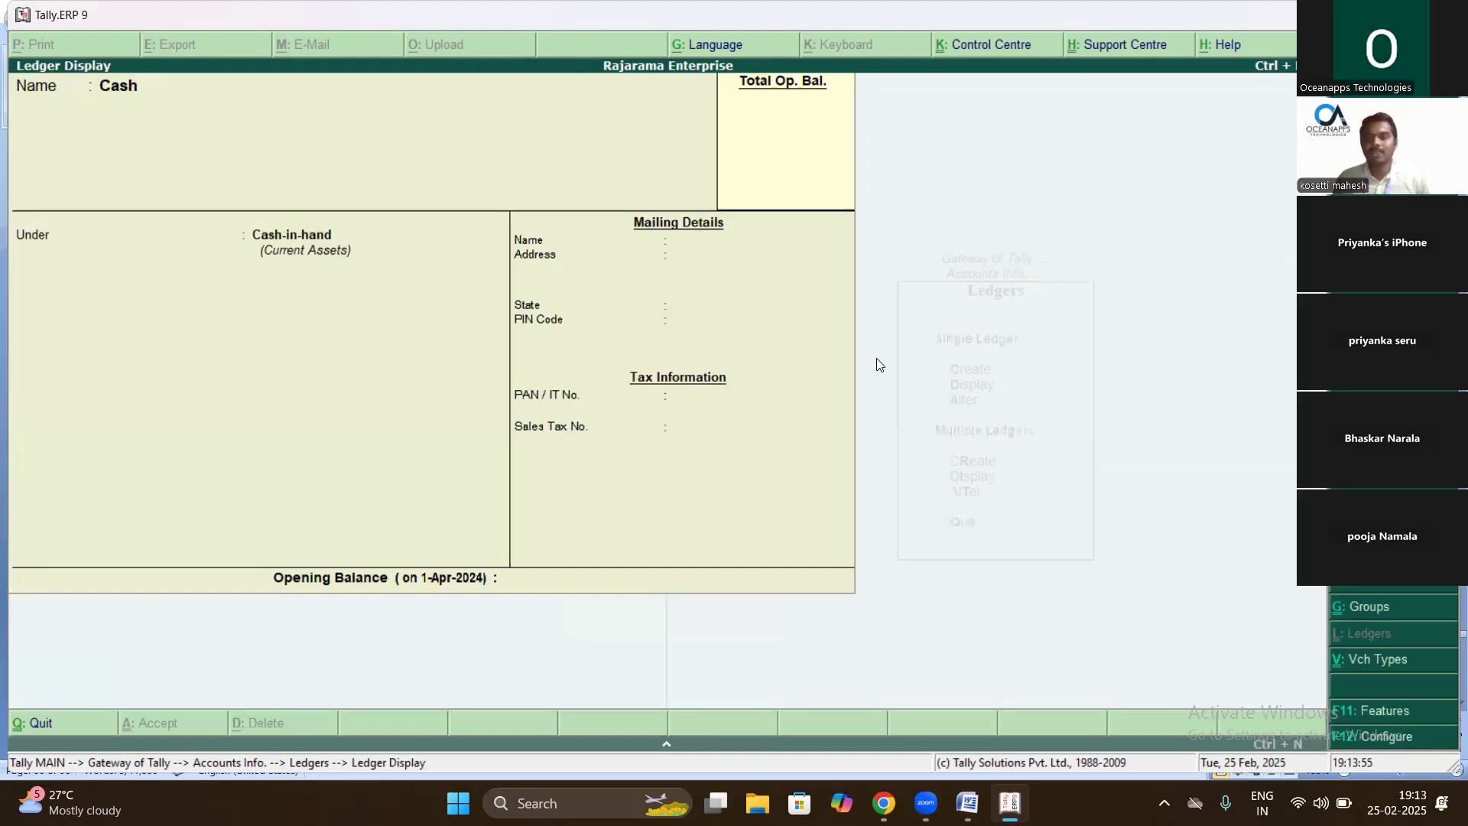
pyautogui.press('Escape')
pyautogui.press('Escape')
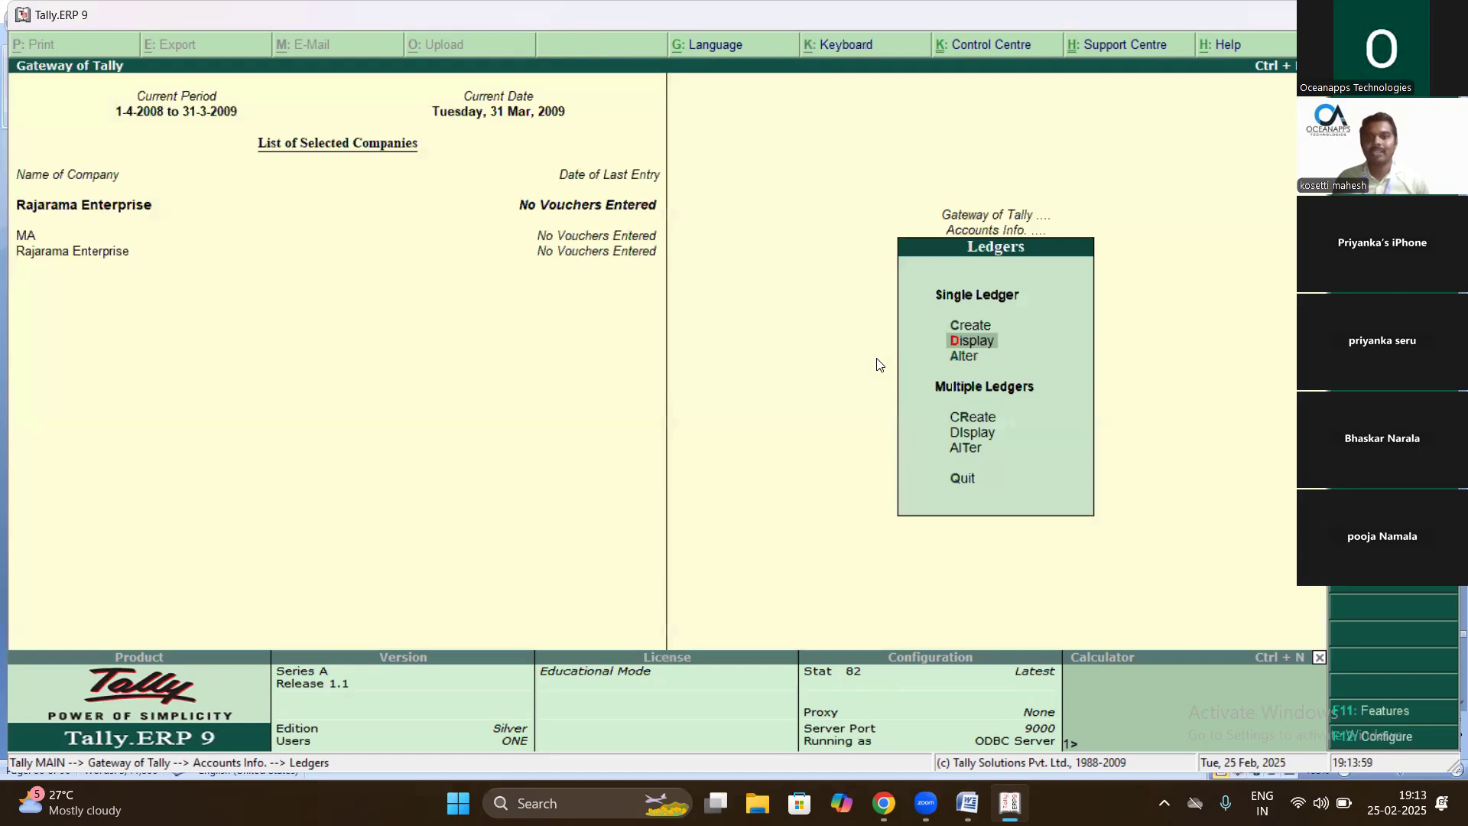
# - Alter the Cash ledger, entering 5000 from the Word notes as its opening balance
pyautogui.press('Down')
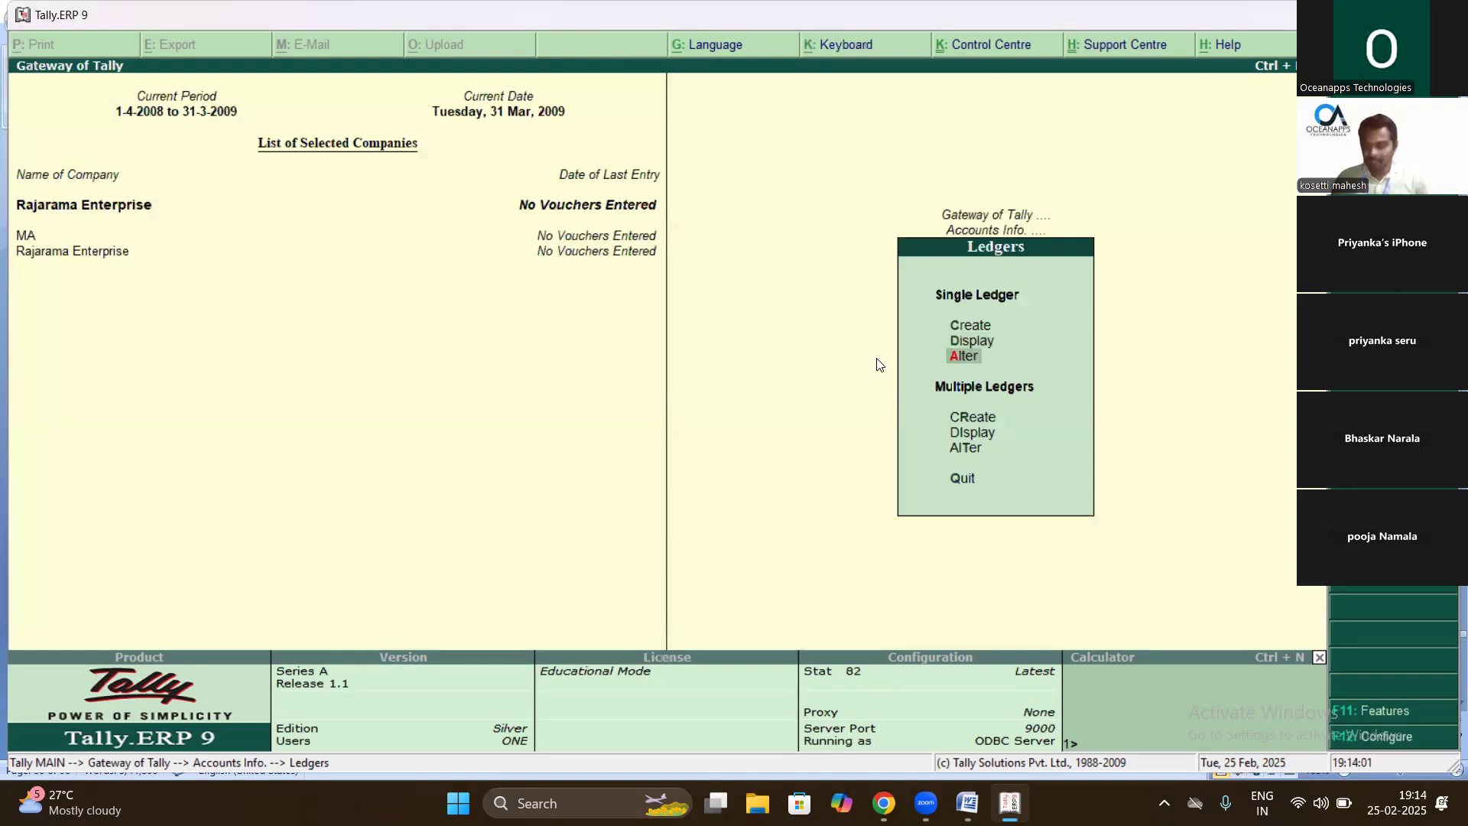
pyautogui.press('Return')
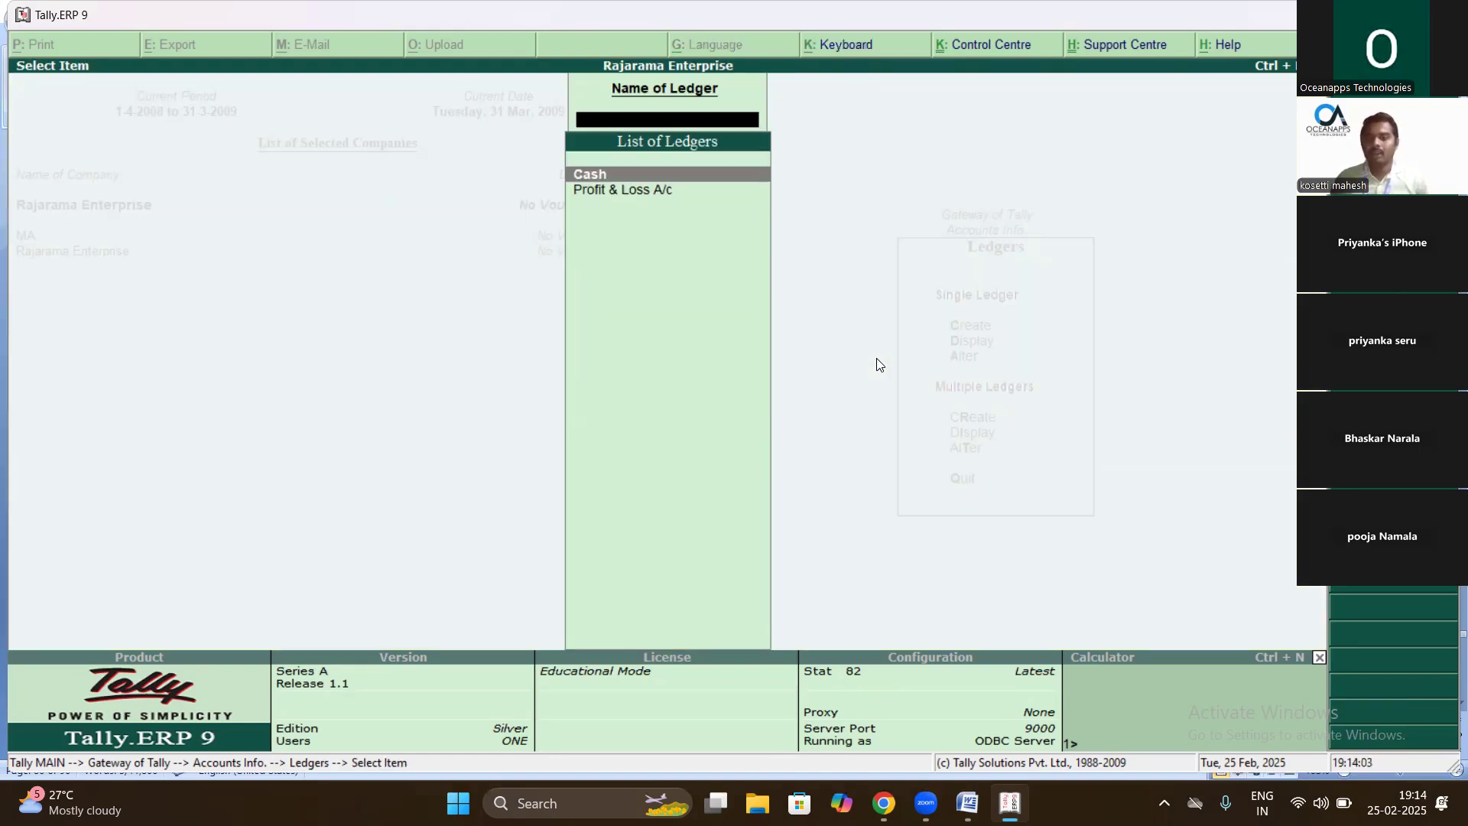
pyautogui.press('Return')
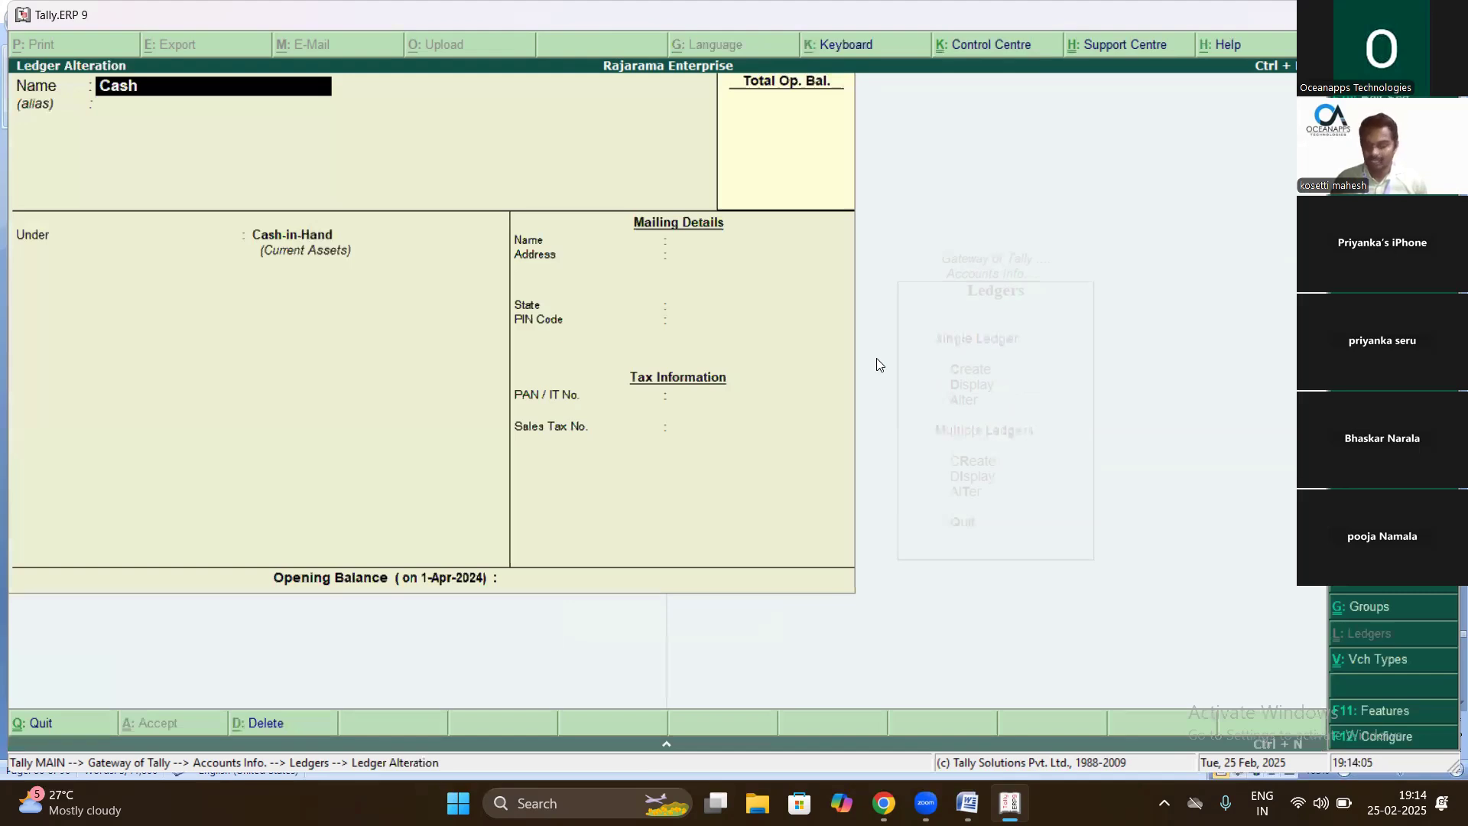
pyautogui.press('Return')
pyautogui.press('Return')
pyautogui.press('Return')
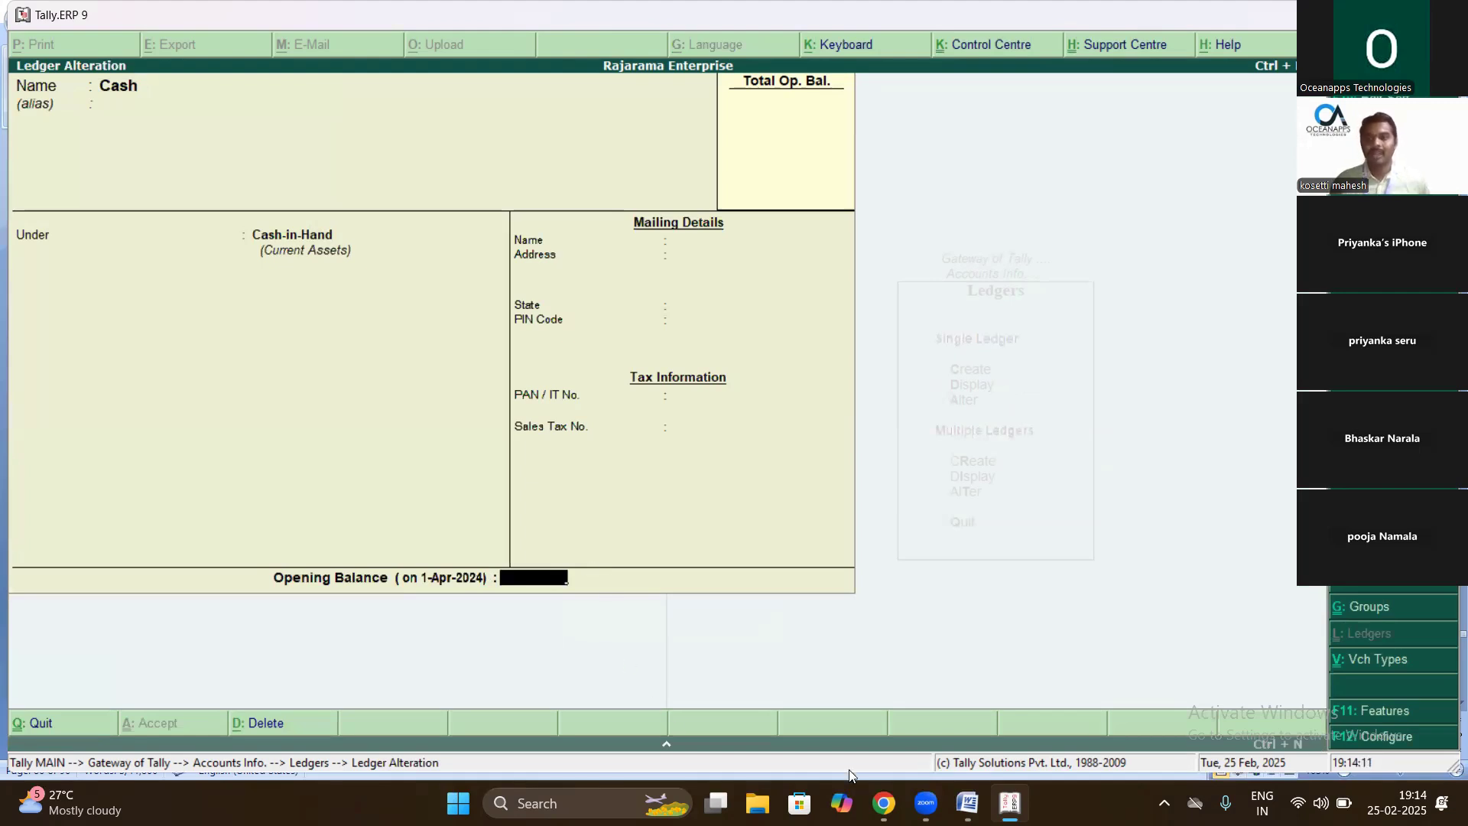
pyautogui.click(963, 801)
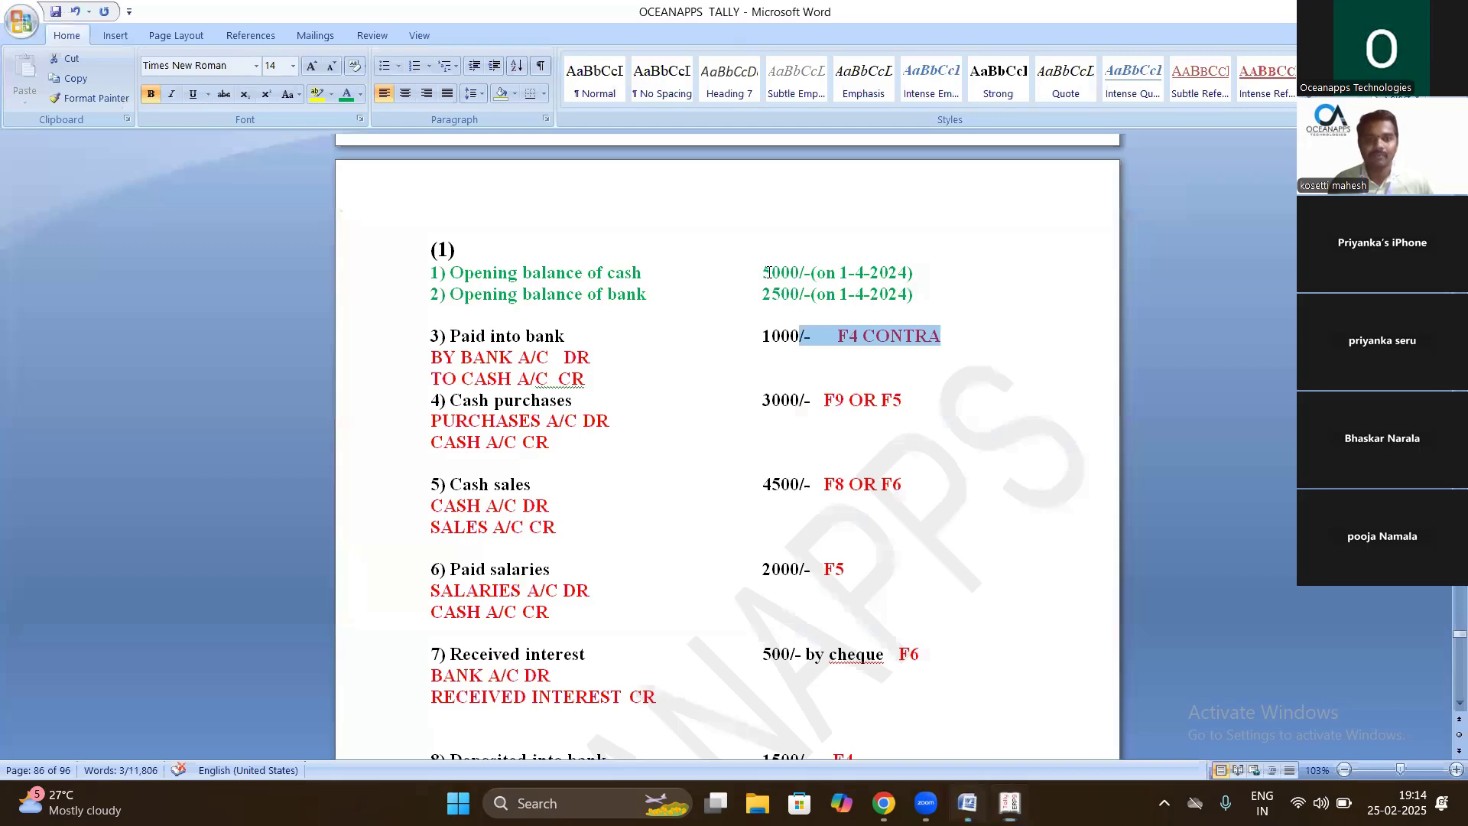
pyautogui.moveTo(762, 273); pyautogui.dragTo(803, 283)
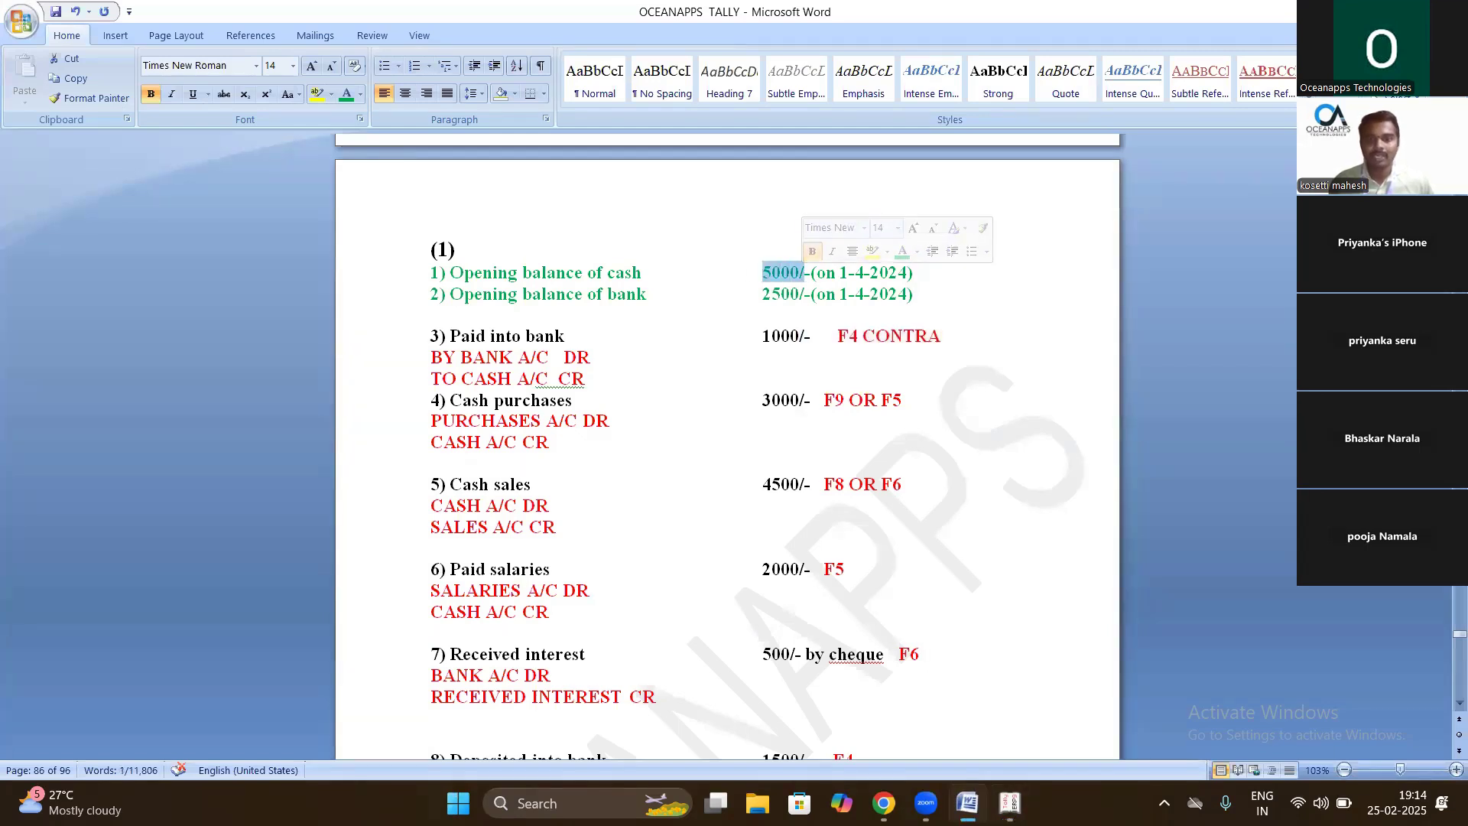
pyautogui.moveTo(1009, 803)
pyautogui.click(1009, 711)
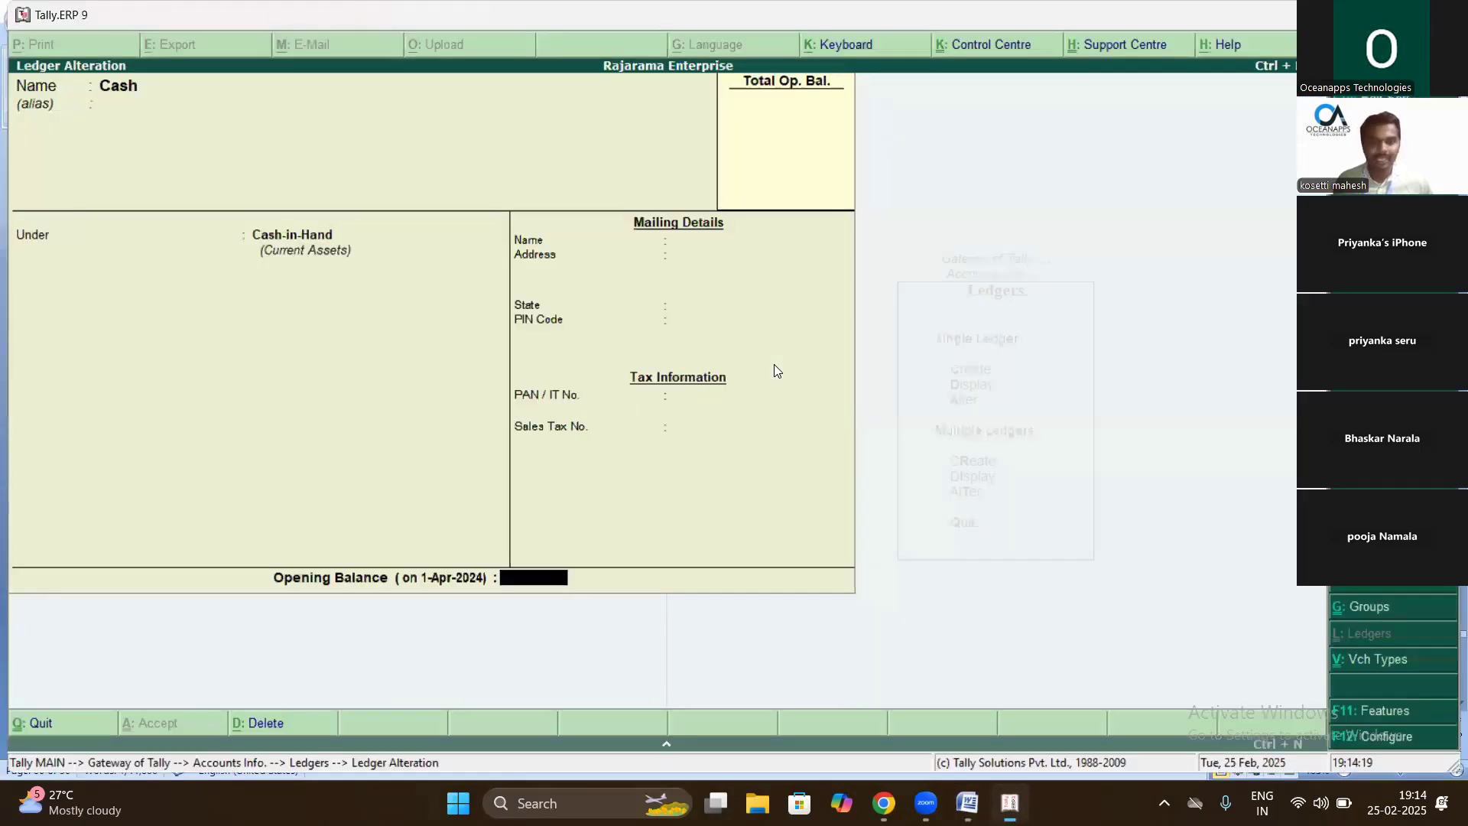
pyautogui.write('5000')
pyautogui.press('Return')
pyautogui.press('Return')
# - Show the ledger list for alteration, containing Cash and Profit & Loss A/c
pyautogui.press('d')
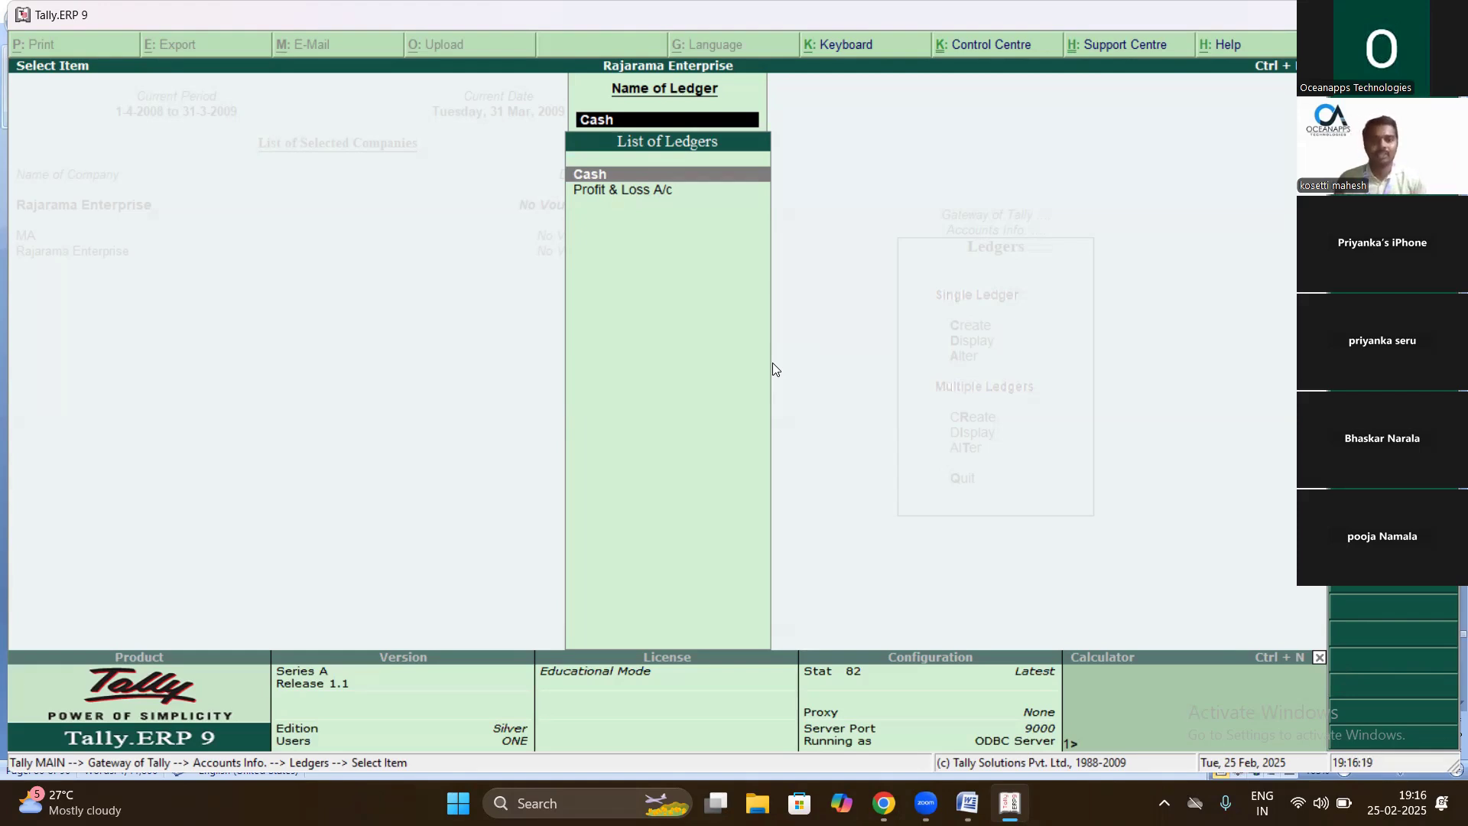
# - Leave ledger alteration and start creating a new single ledger from Accounts Info
pyautogui.press('BackSpace')
pyautogui.press('Escape')
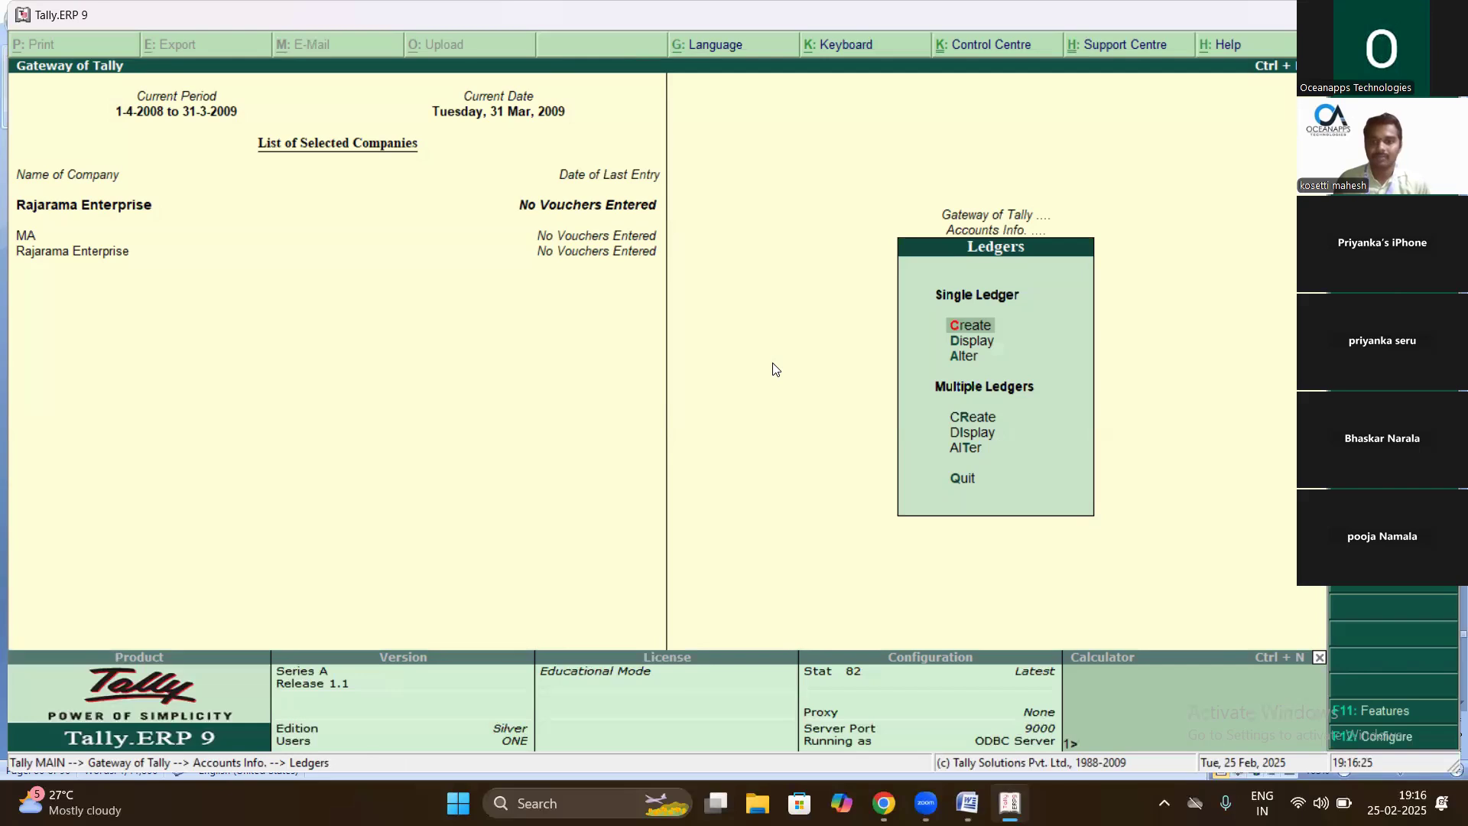
pyautogui.press('Escape')
pyautogui.press('Escape')
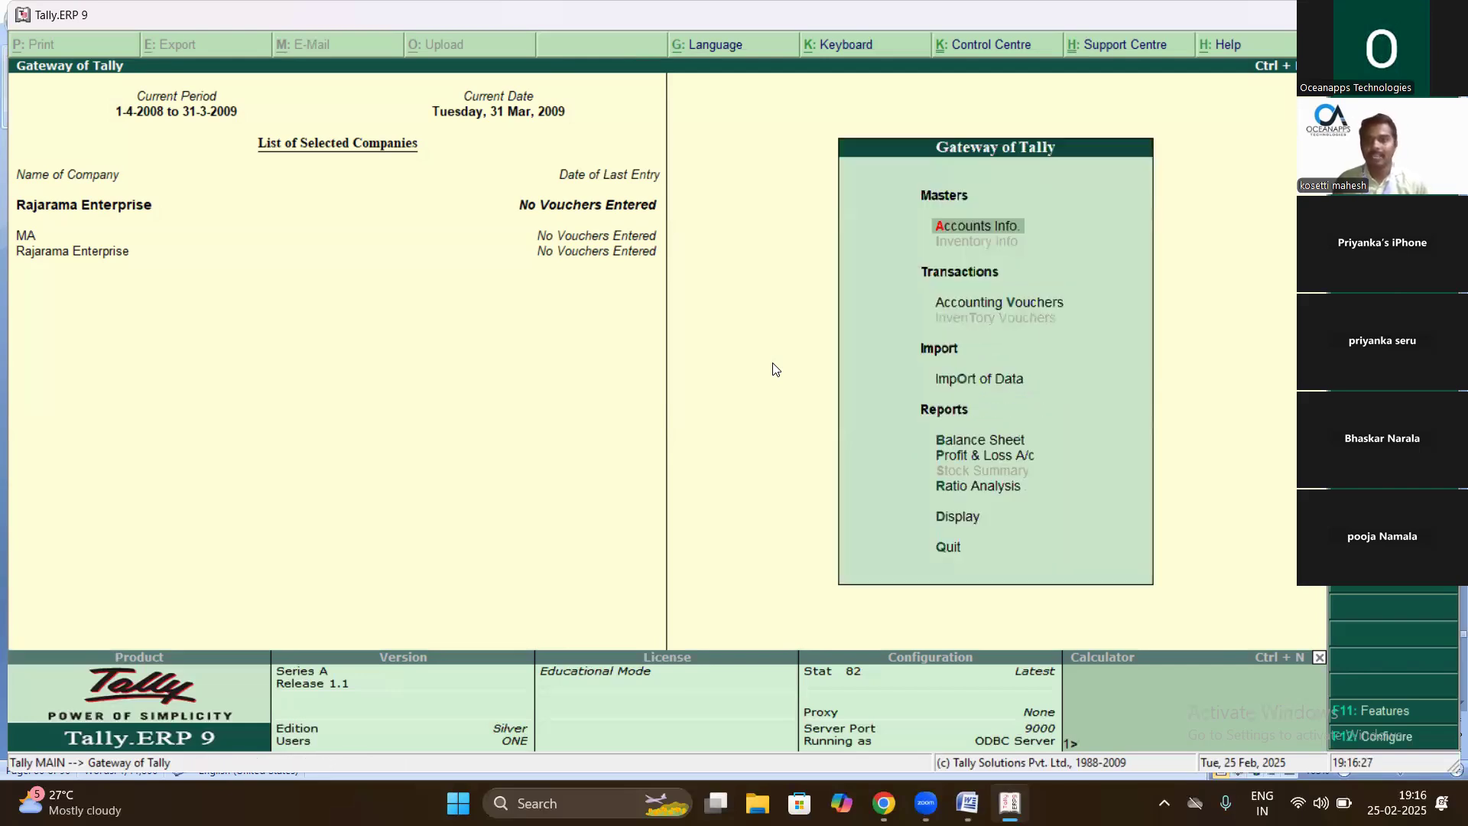
pyautogui.press('Return')
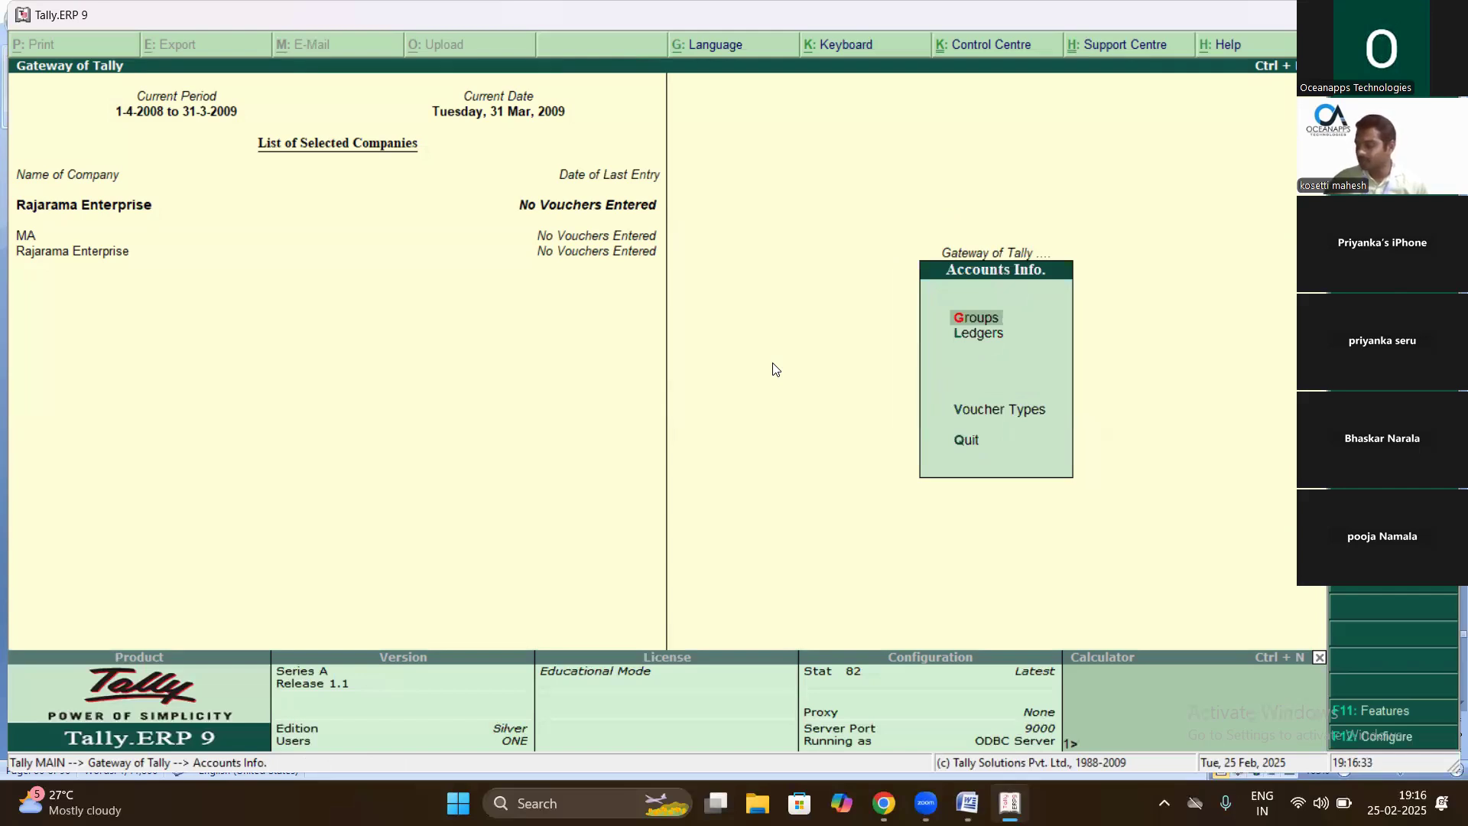
pyautogui.press('Down')
pyautogui.press('Return')
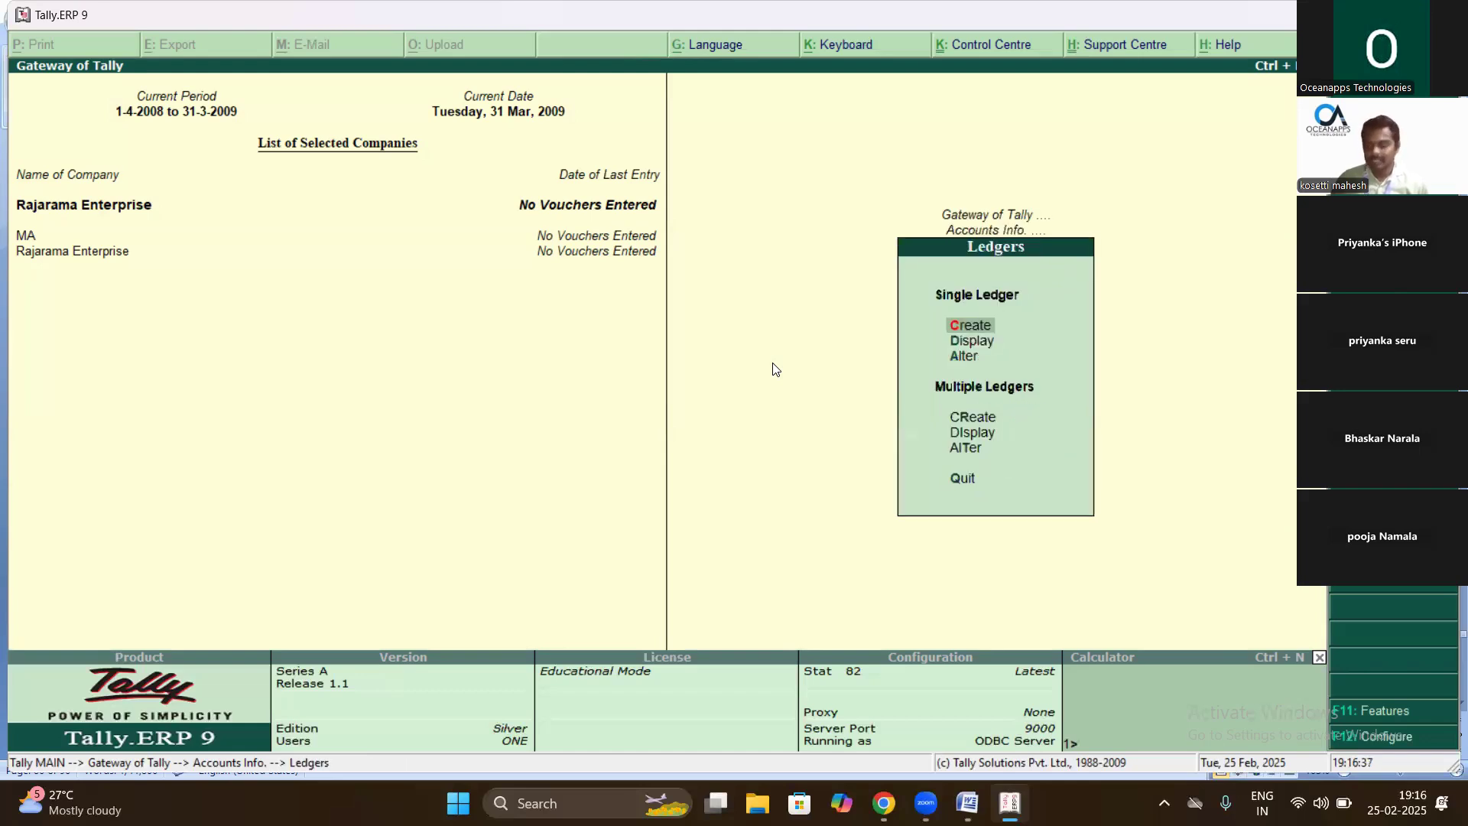
pyautogui.press('Return')
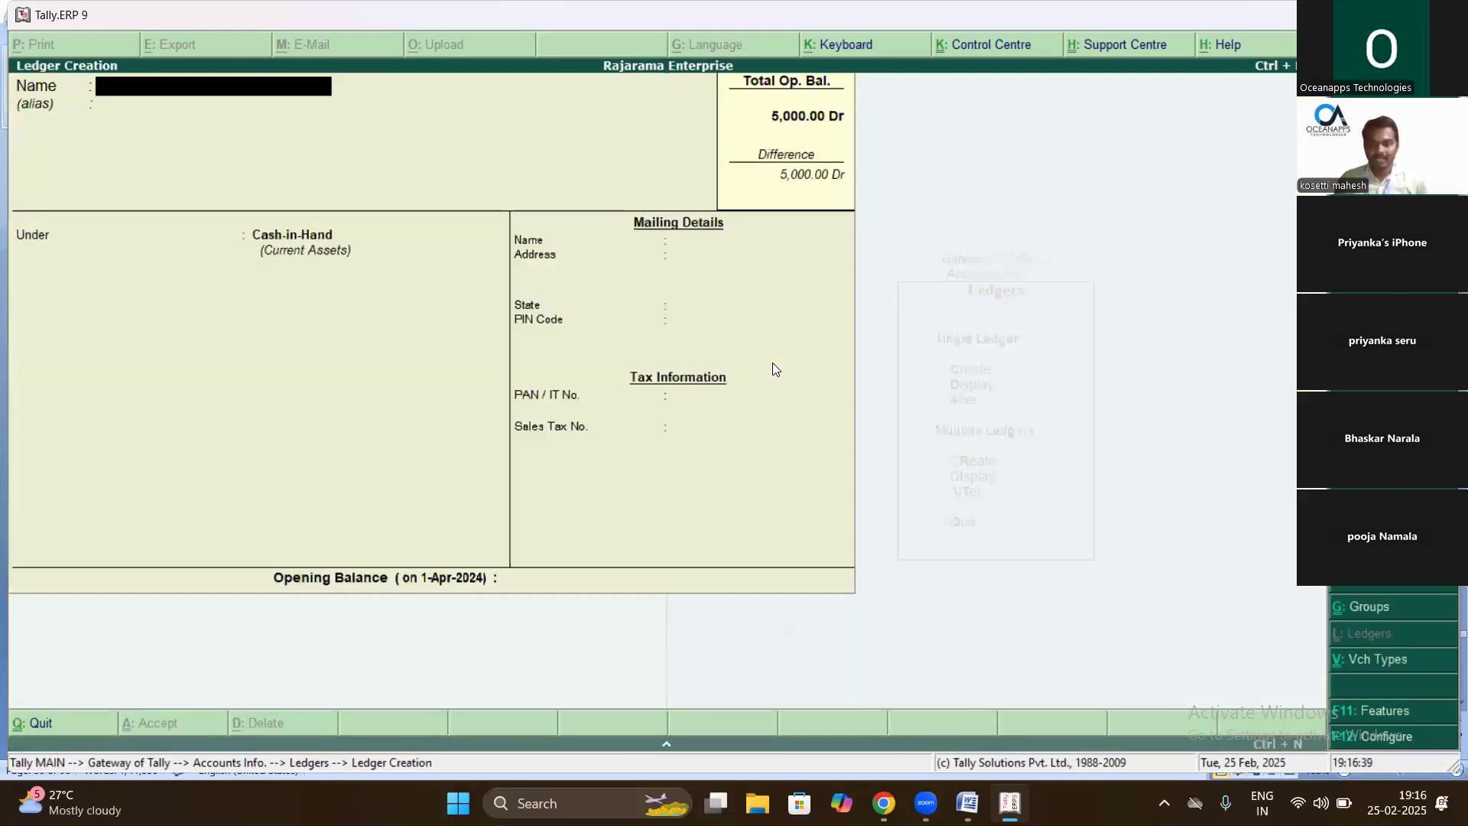
# - Create ledger 'Bank' under Bank Accounts with a 2,500 opening balance and save it
pyautogui.write('Bank')
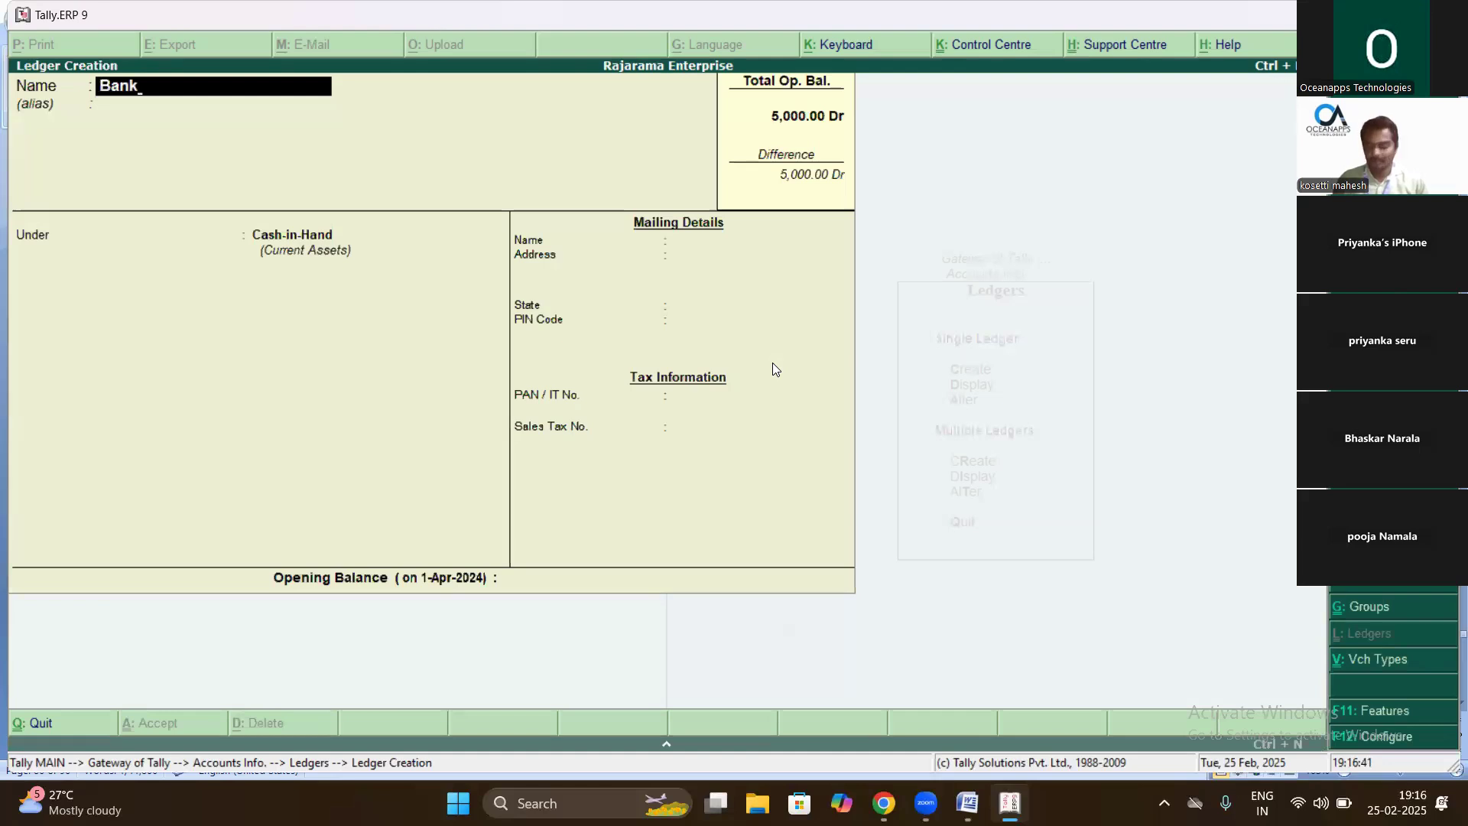
pyautogui.press('Return')
pyautogui.press('Return')
pyautogui.write('Bank')
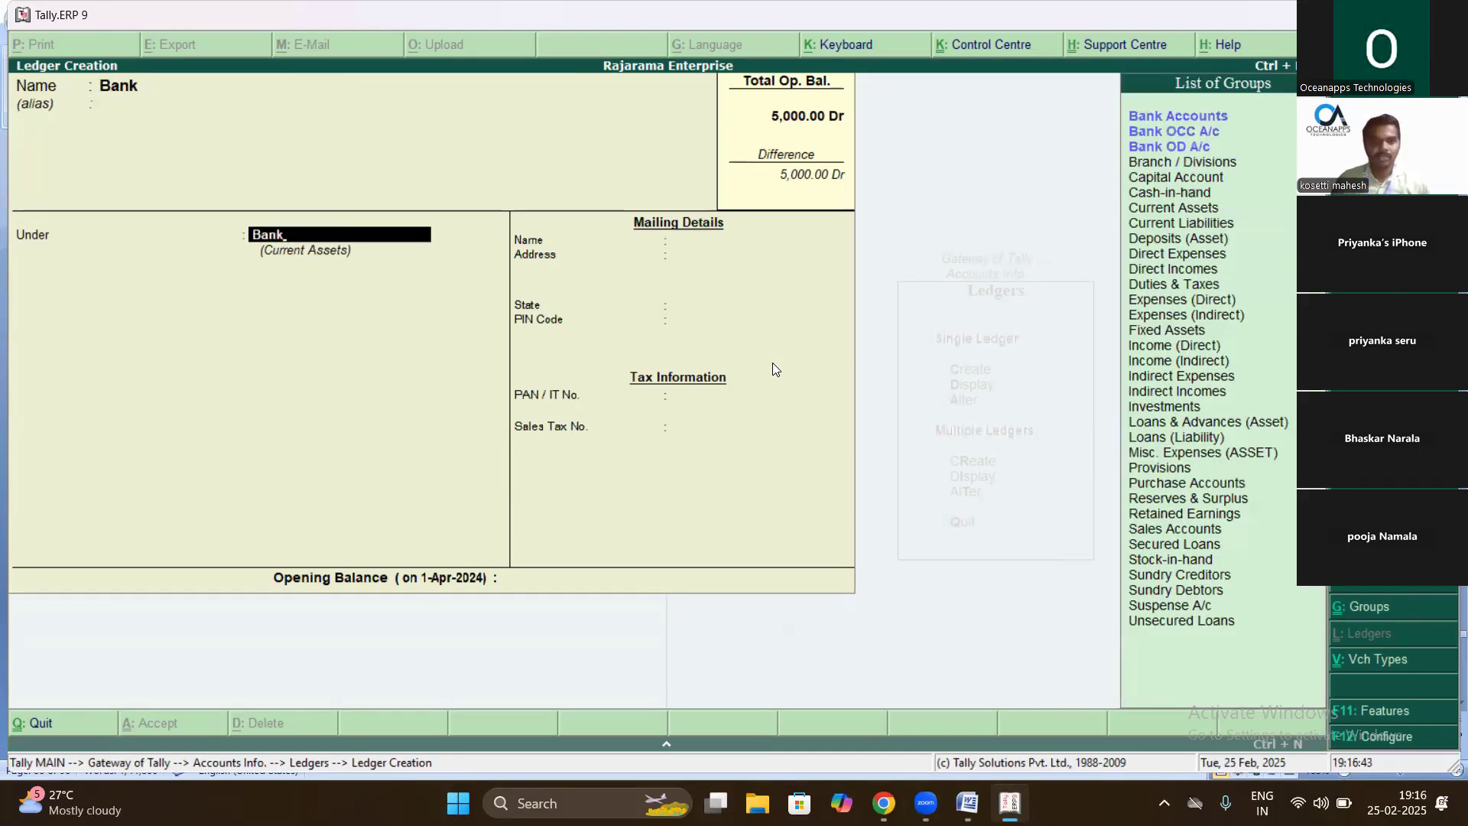
pyautogui.press('Return')
pyautogui.press('Return')
pyautogui.press('Return')
pyautogui.press('Return')
pyautogui.press('Return')
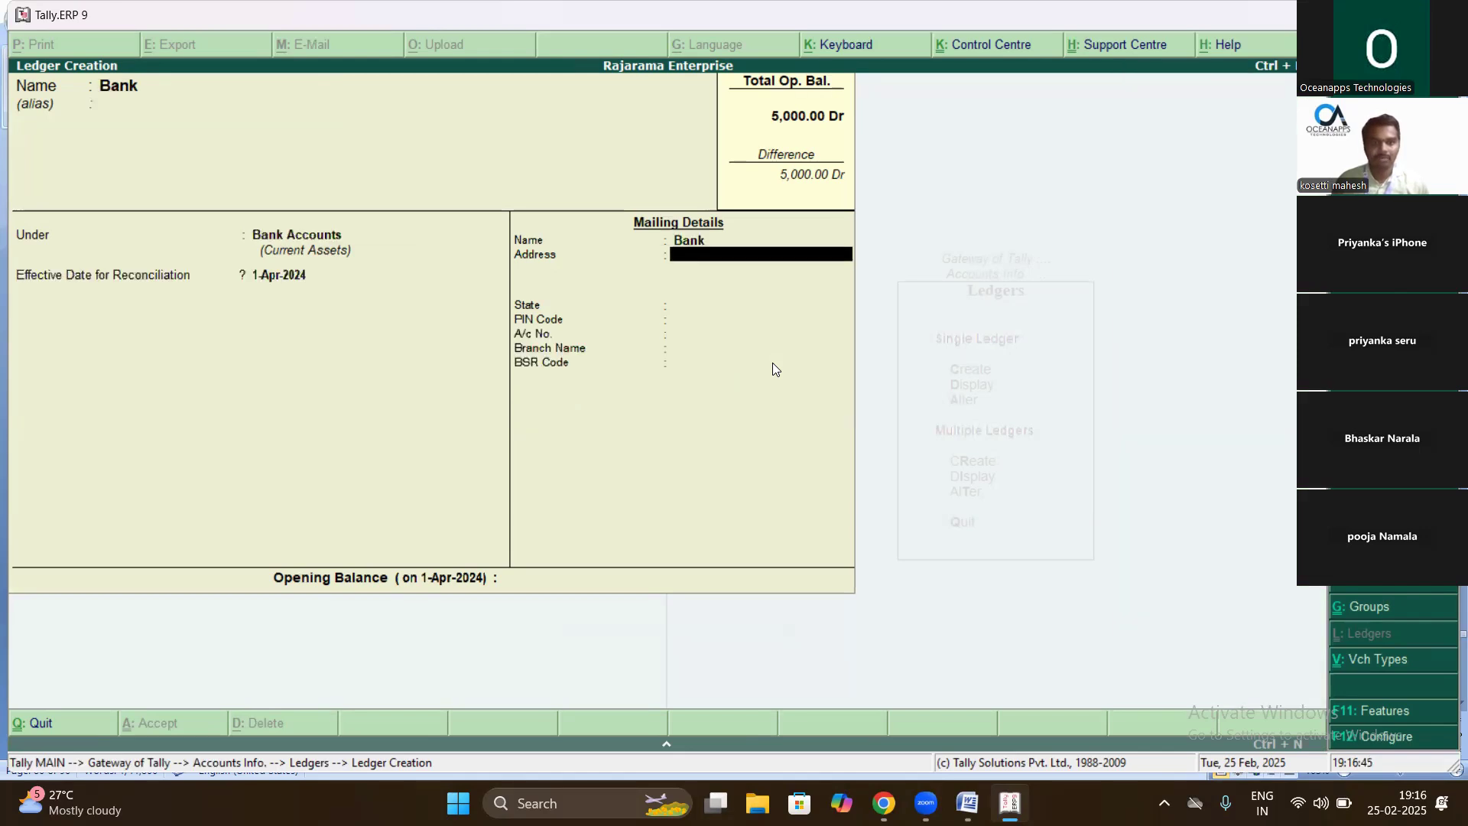
pyautogui.press('Return')
pyautogui.press('Return')
pyautogui.press('Return')
pyautogui.press('Return')
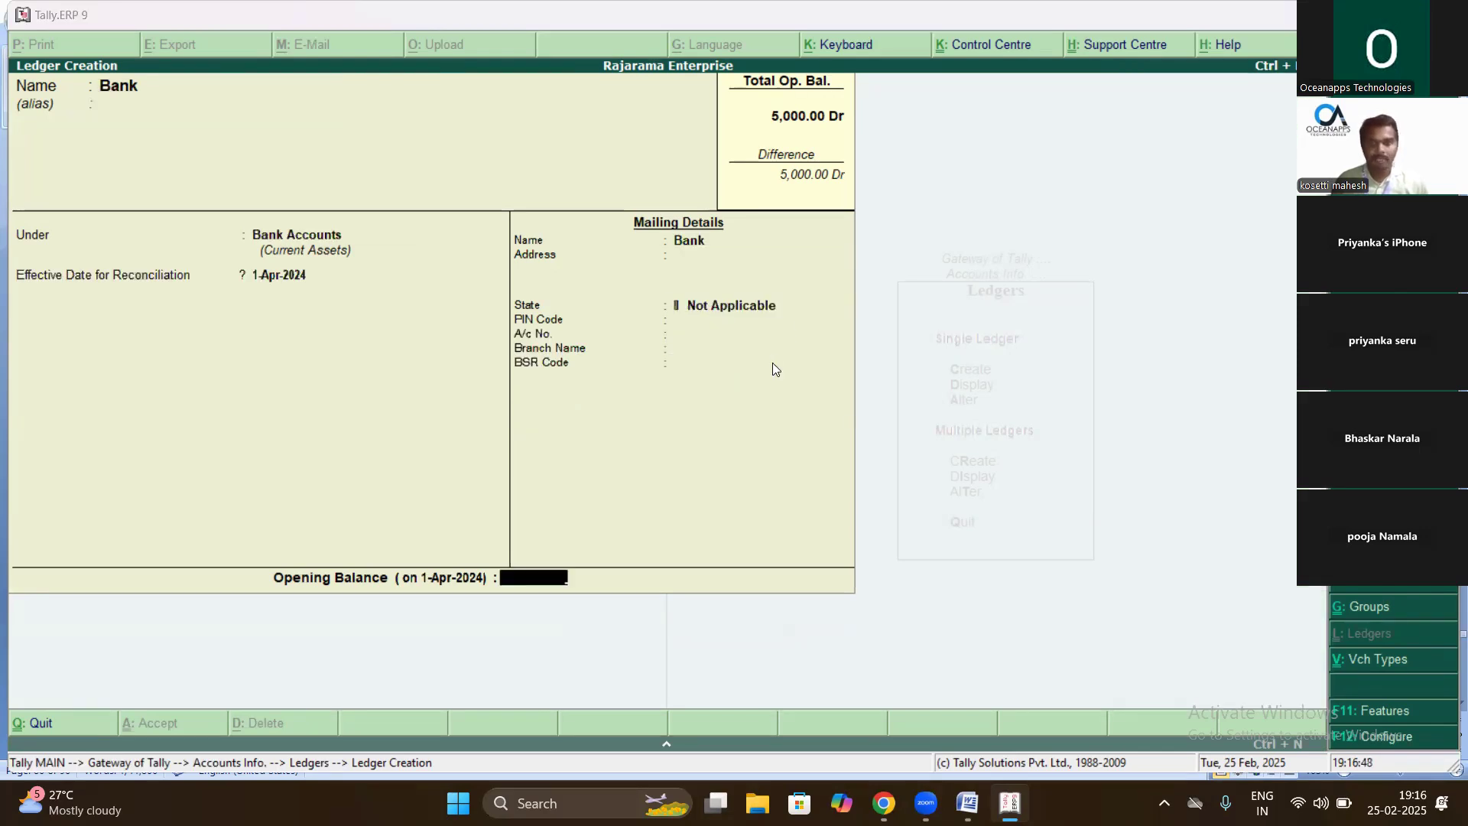
pyautogui.hotkey('alt', 'Tab')
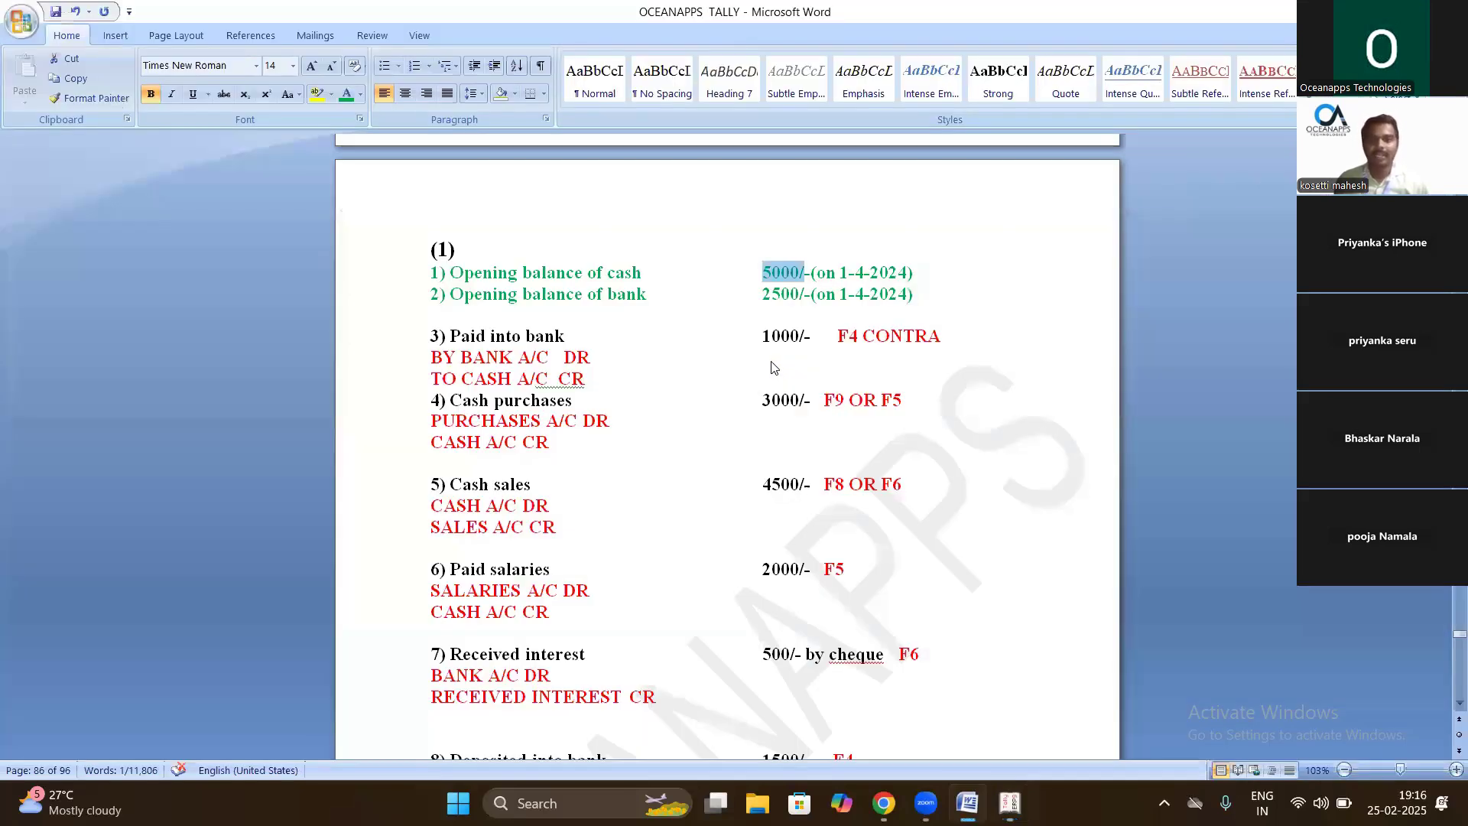
pyautogui.click(774, 368)
pyautogui.hotkey('alt', 'Tab')
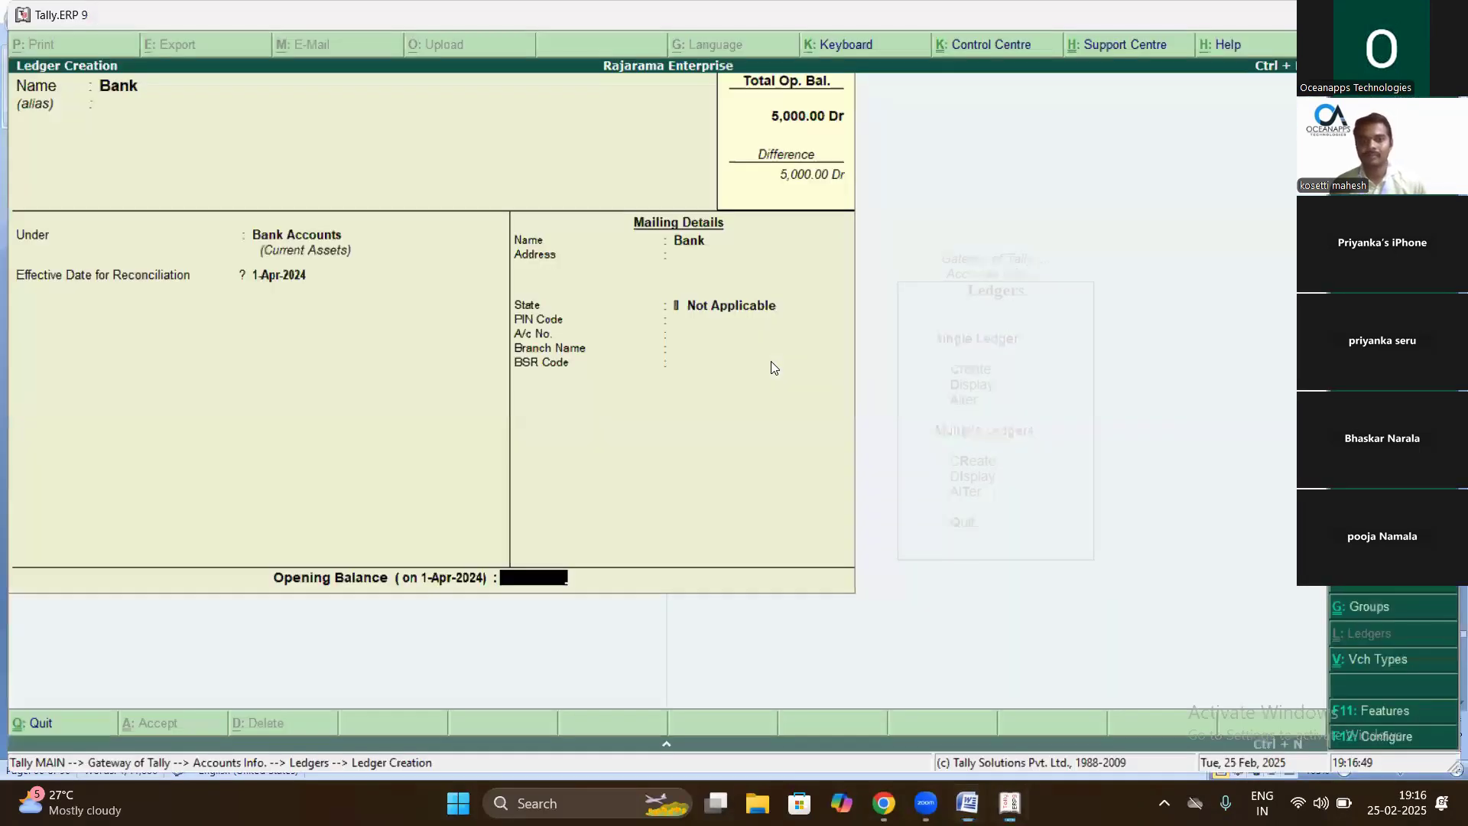
pyautogui.write('2500')
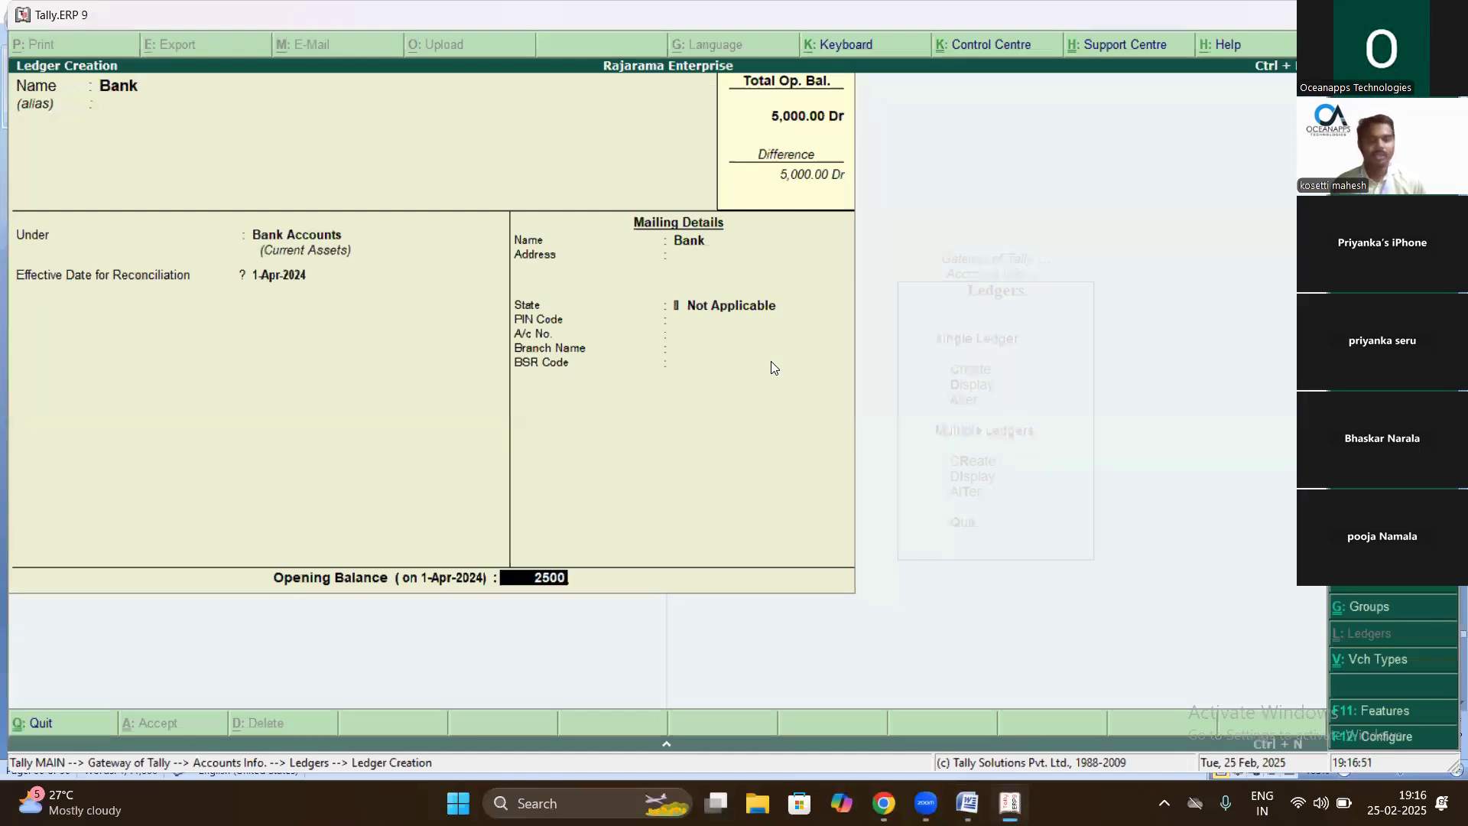
pyautogui.press('Return')
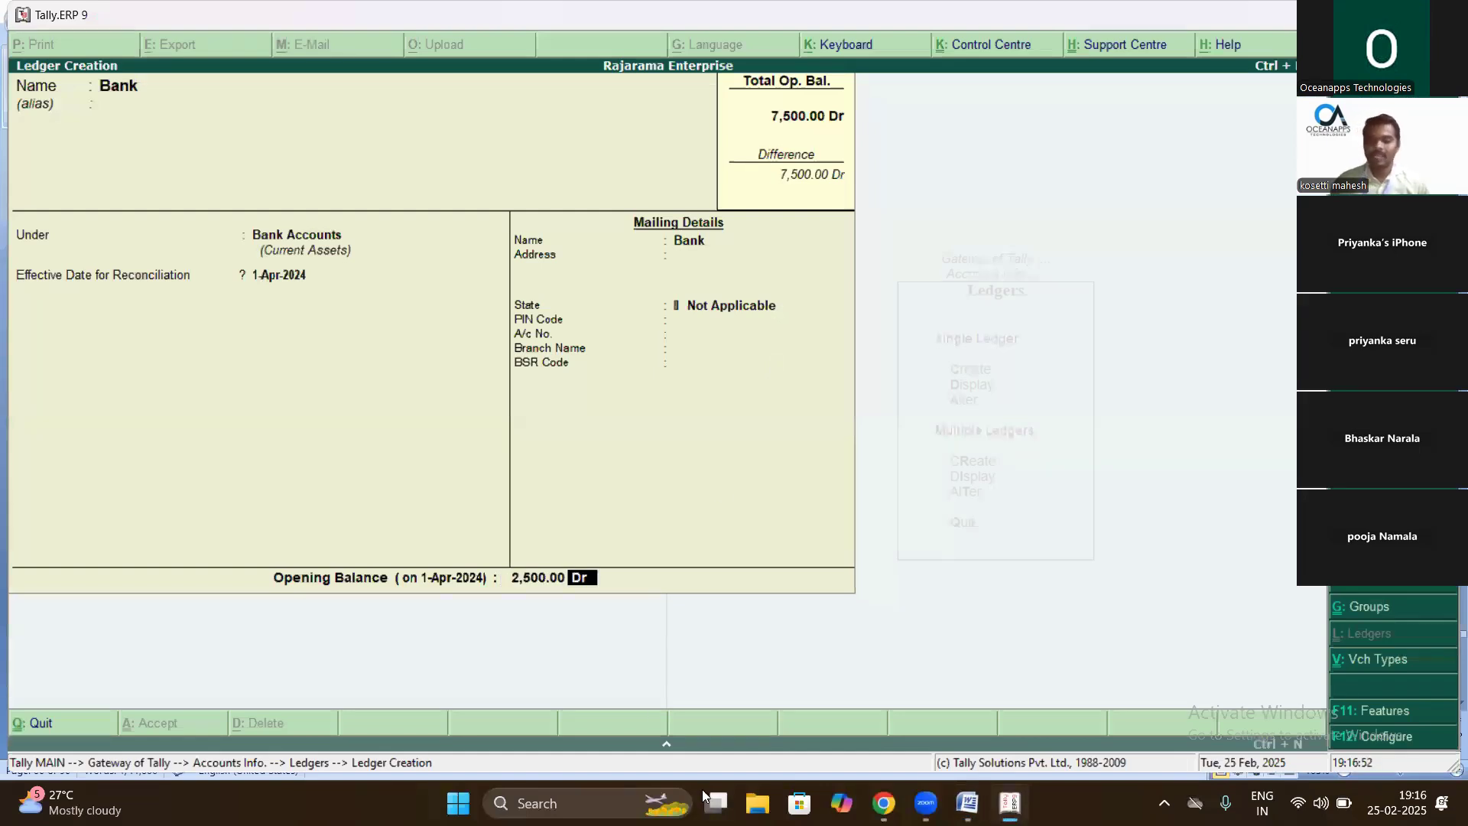
pyautogui.press('Escape')
pyautogui.press('y')
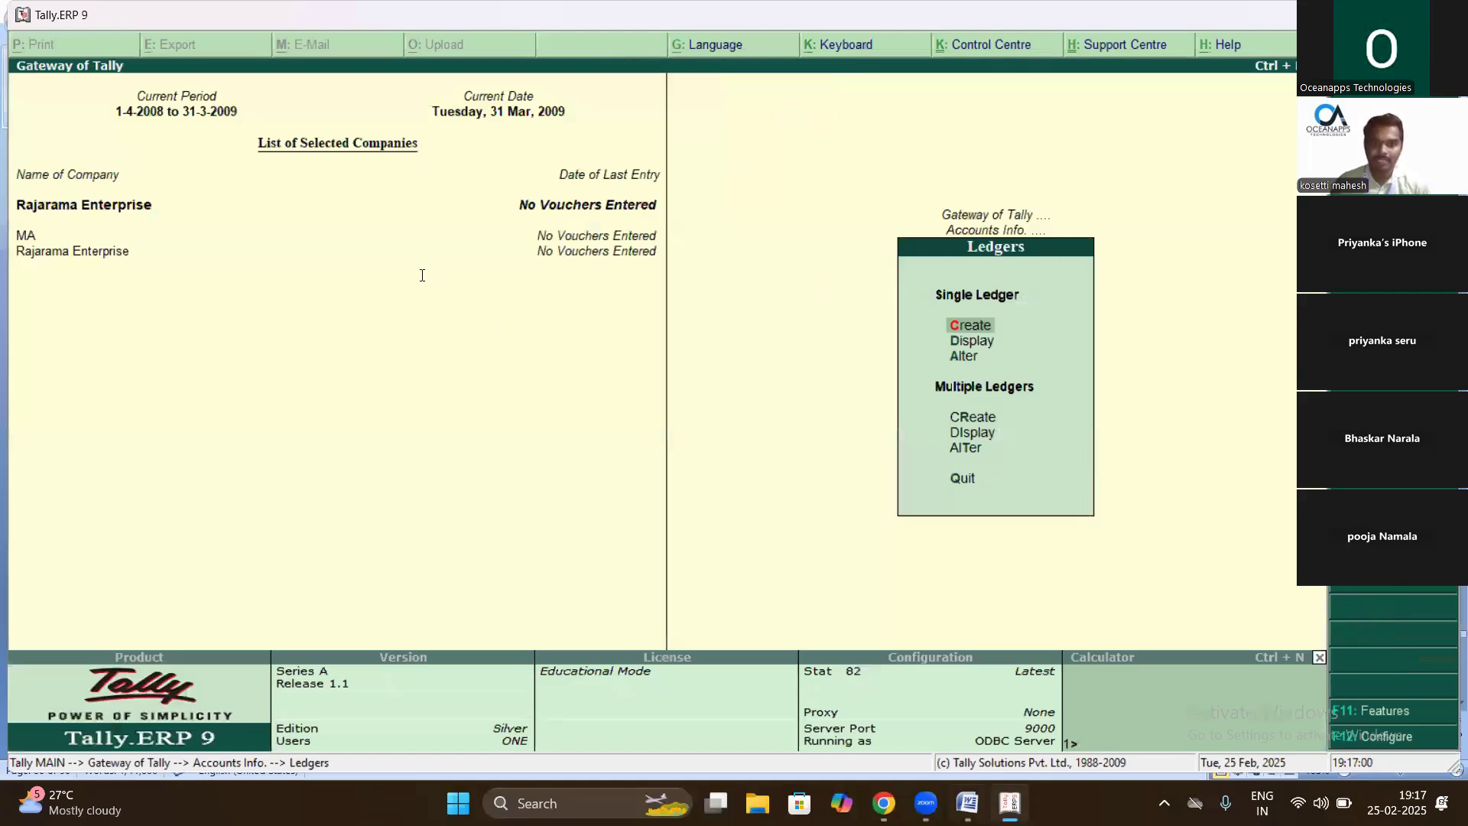
# - Select the '3) Paid into bank 1000/- F4 CONTRA' line in Word, then return to Tally
pyautogui.hotkey('alt', 'Tab')
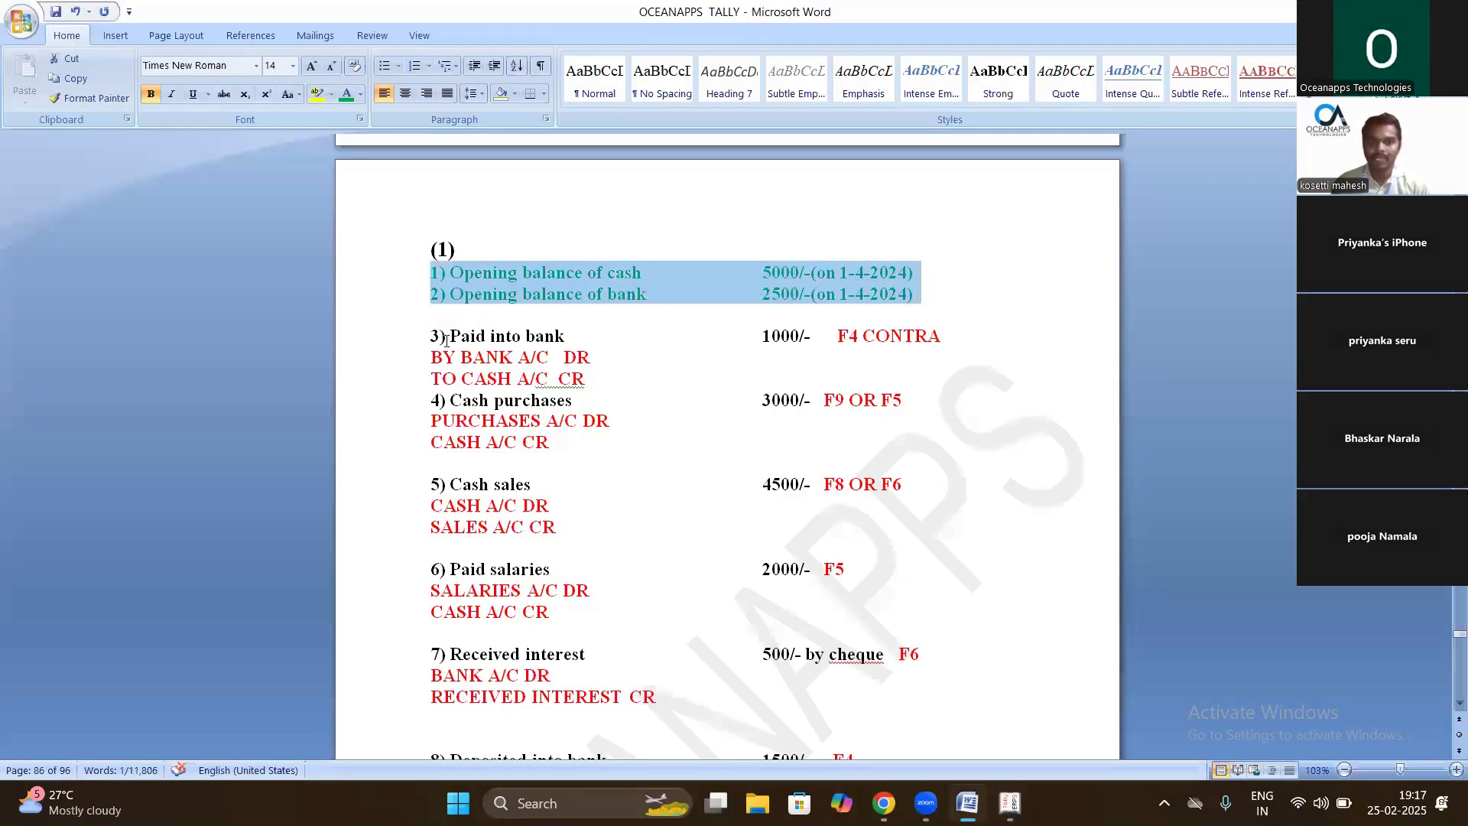
pyautogui.tripleClick(920, 341)
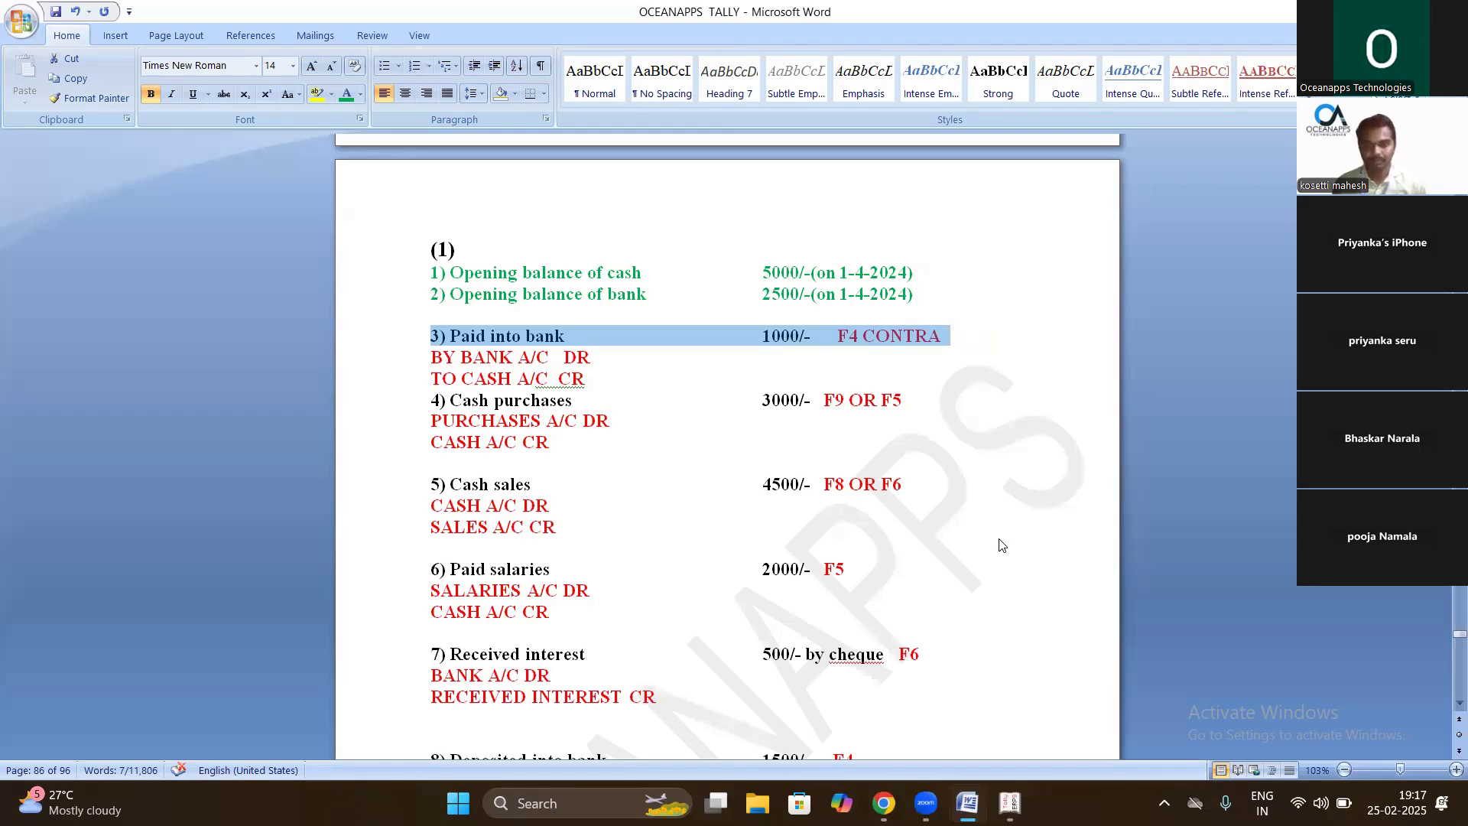
pyautogui.hotkey('alt', 'Tab')
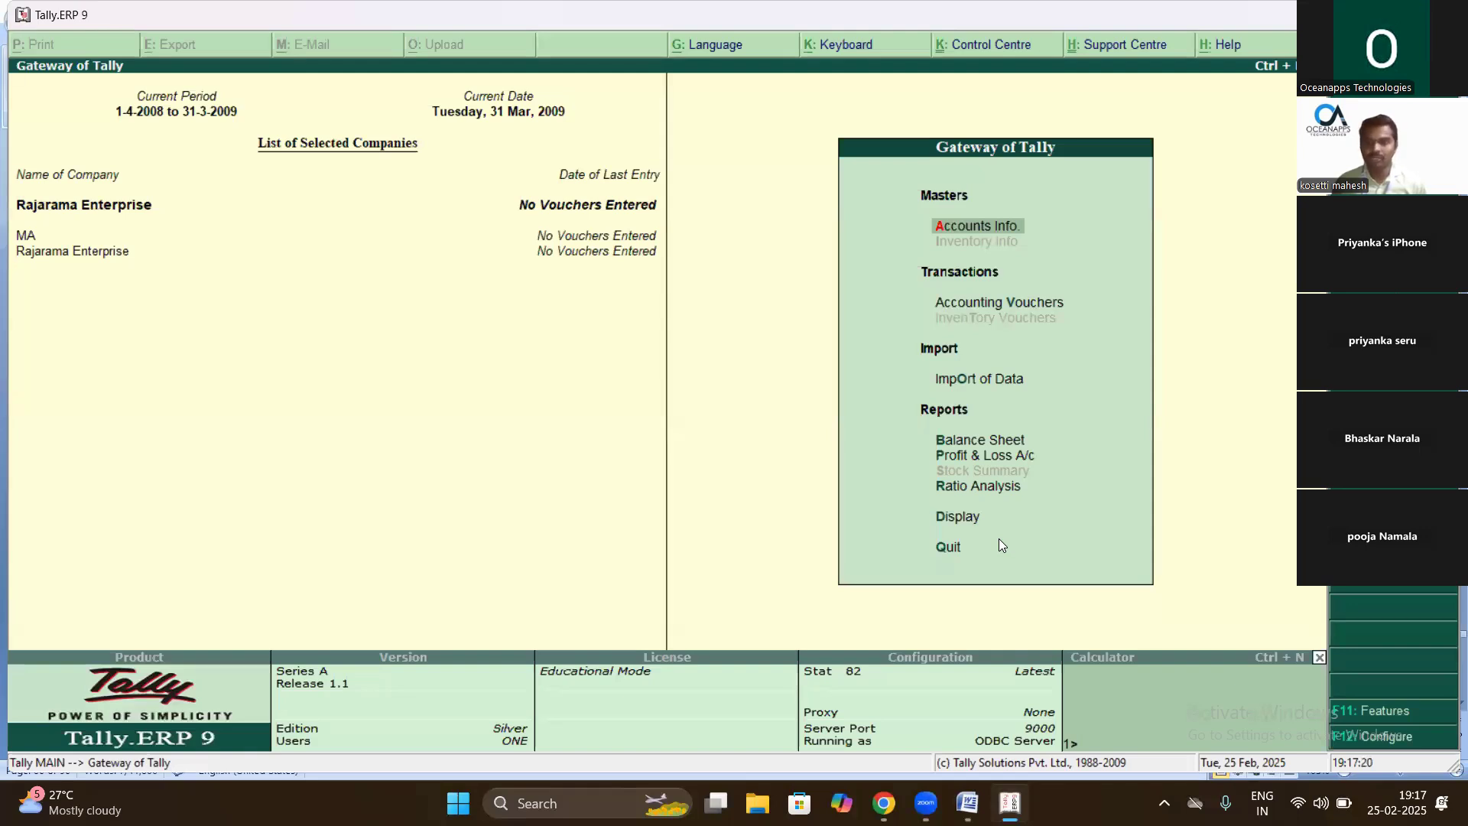
# - Open Accounting Vouchers from the Gateway of Tally for Rajarama Enterprise
pyautogui.press('Down')
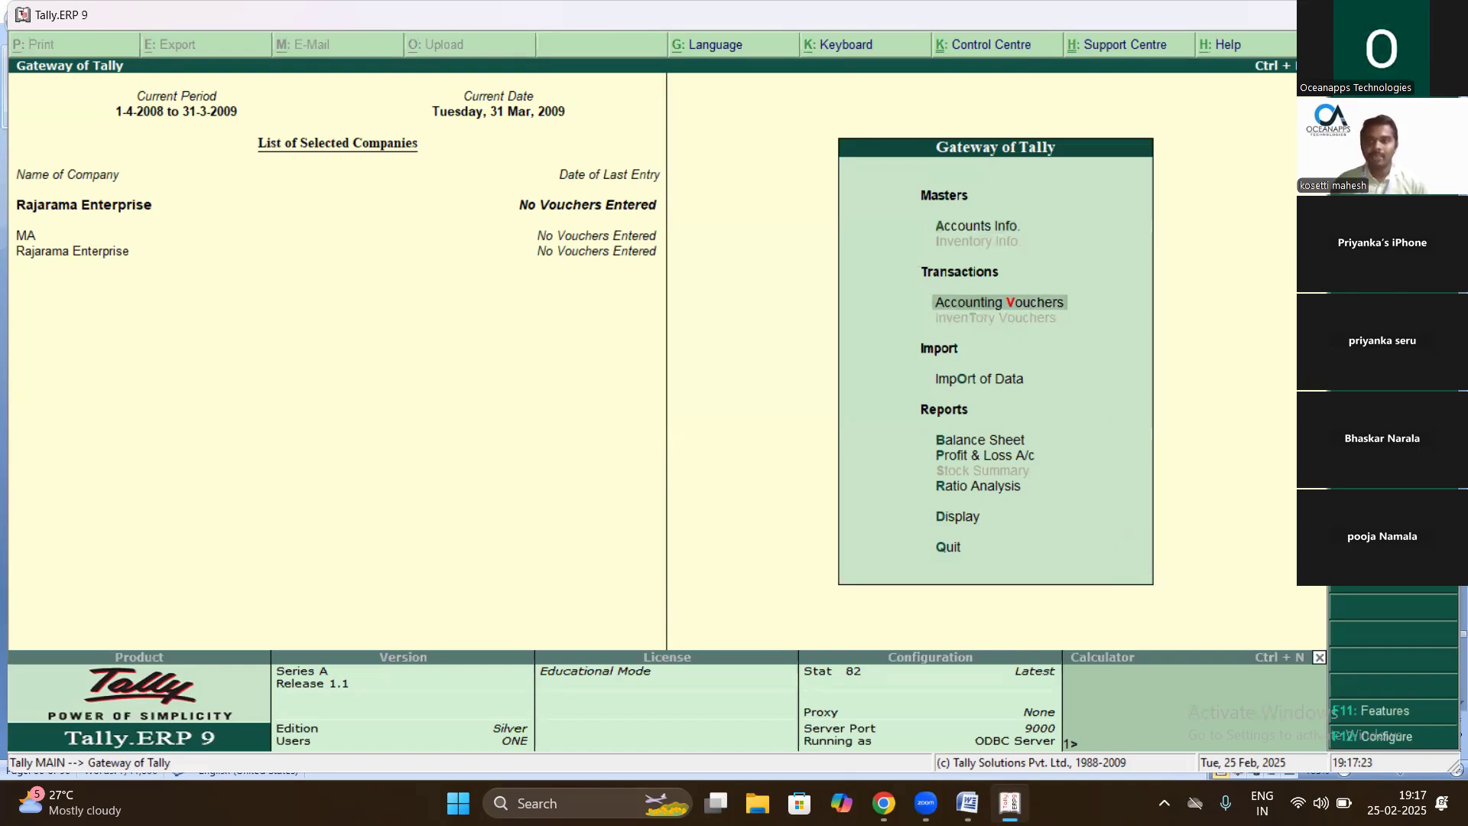
pyautogui.press('Return')
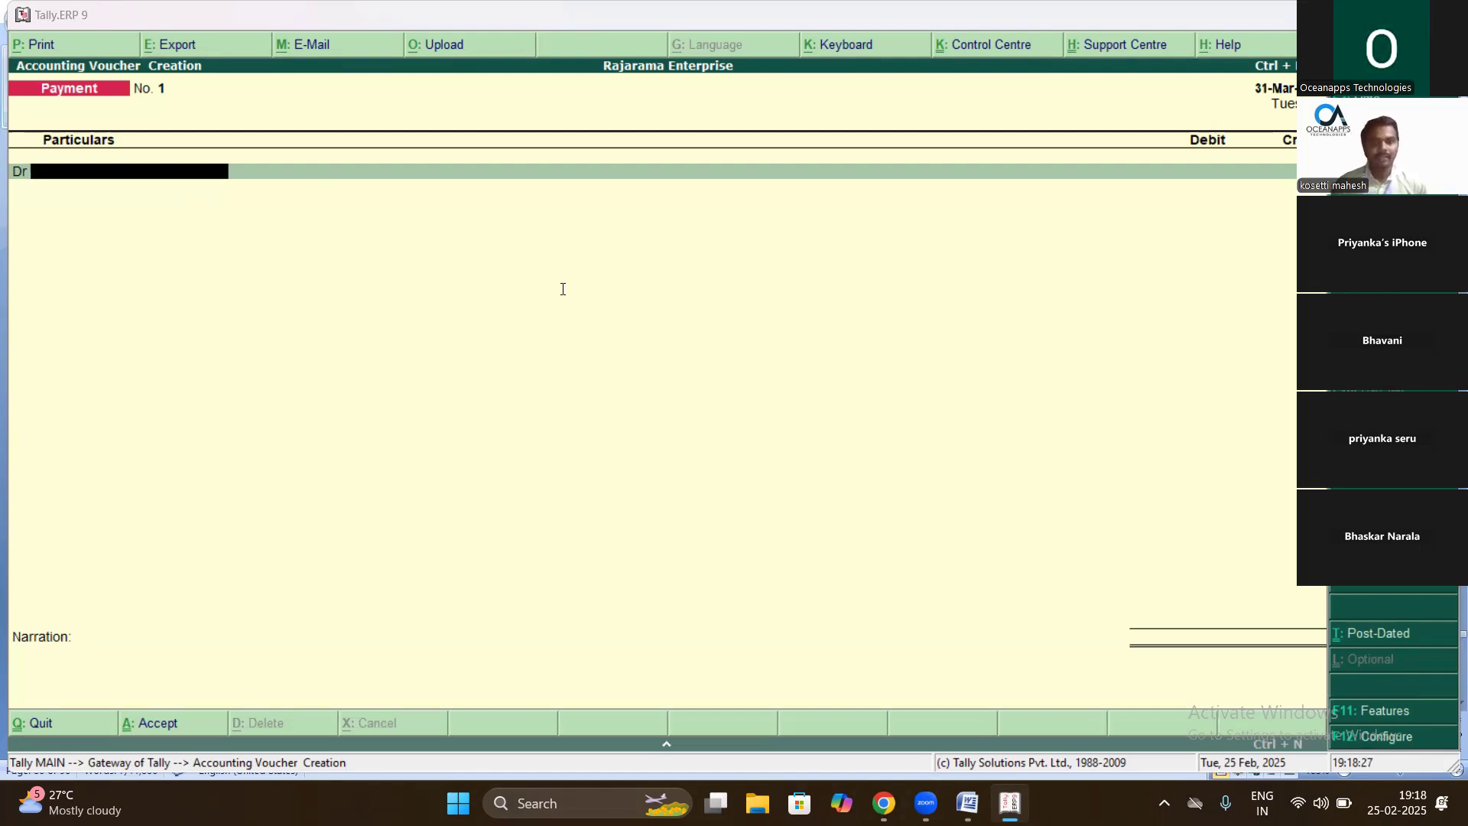
# - Check the entry in the Word notes, then switch the voucher type to Contra with F4
pyautogui.hotkey('alt', 'Tab')
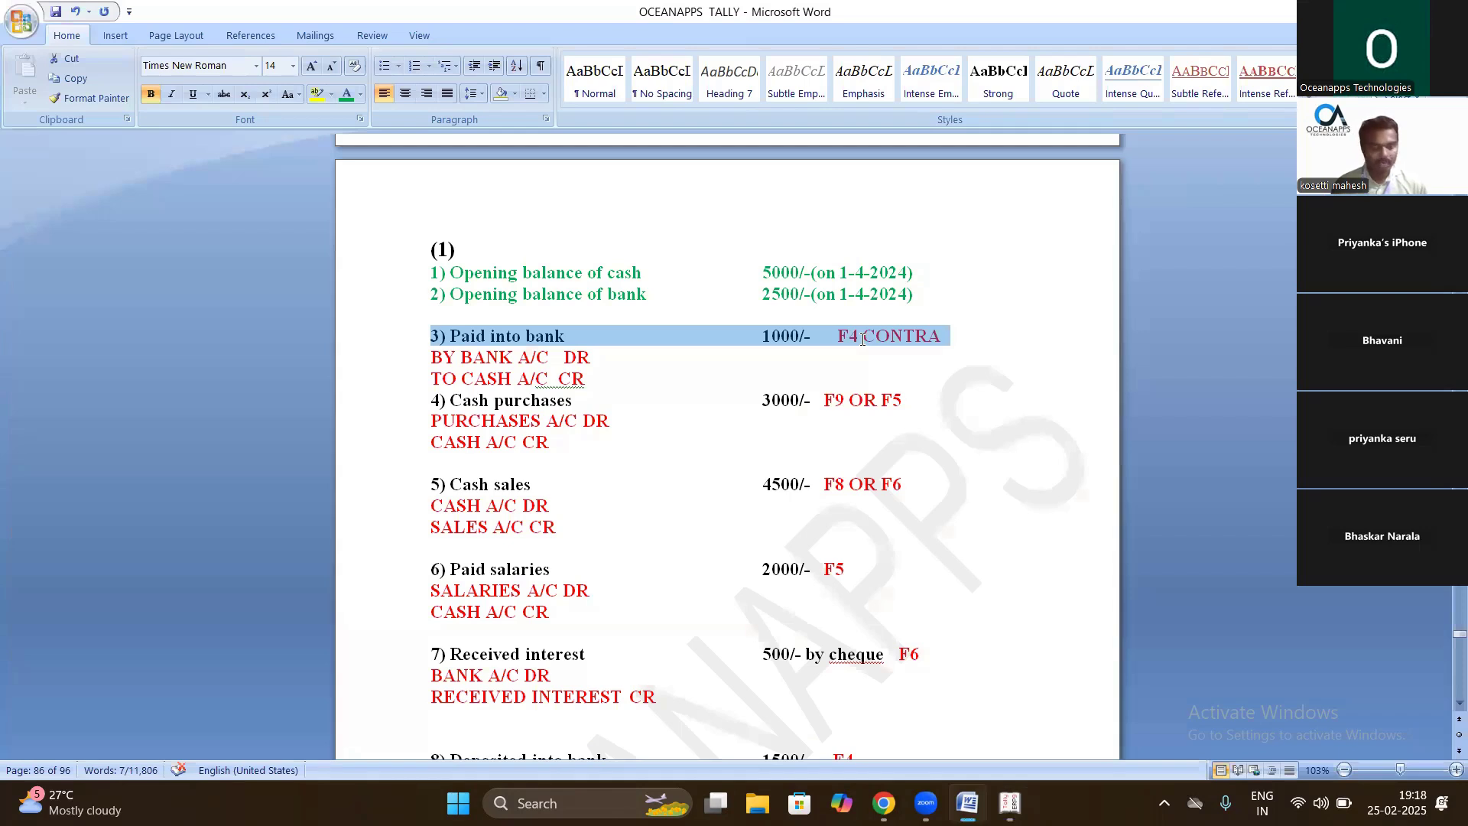
pyautogui.hotkey('alt', 'Tab')
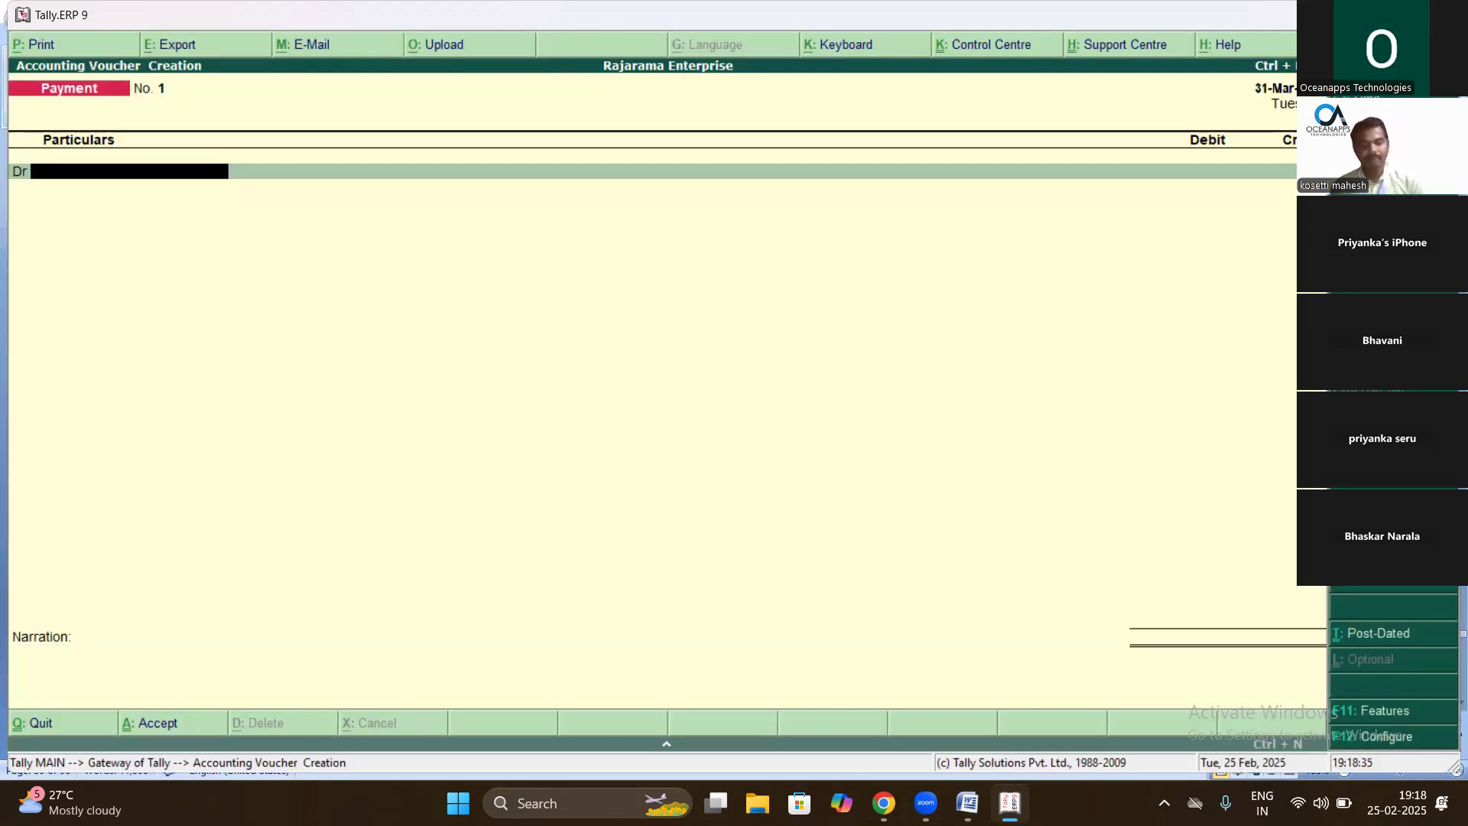
pyautogui.press('F4')
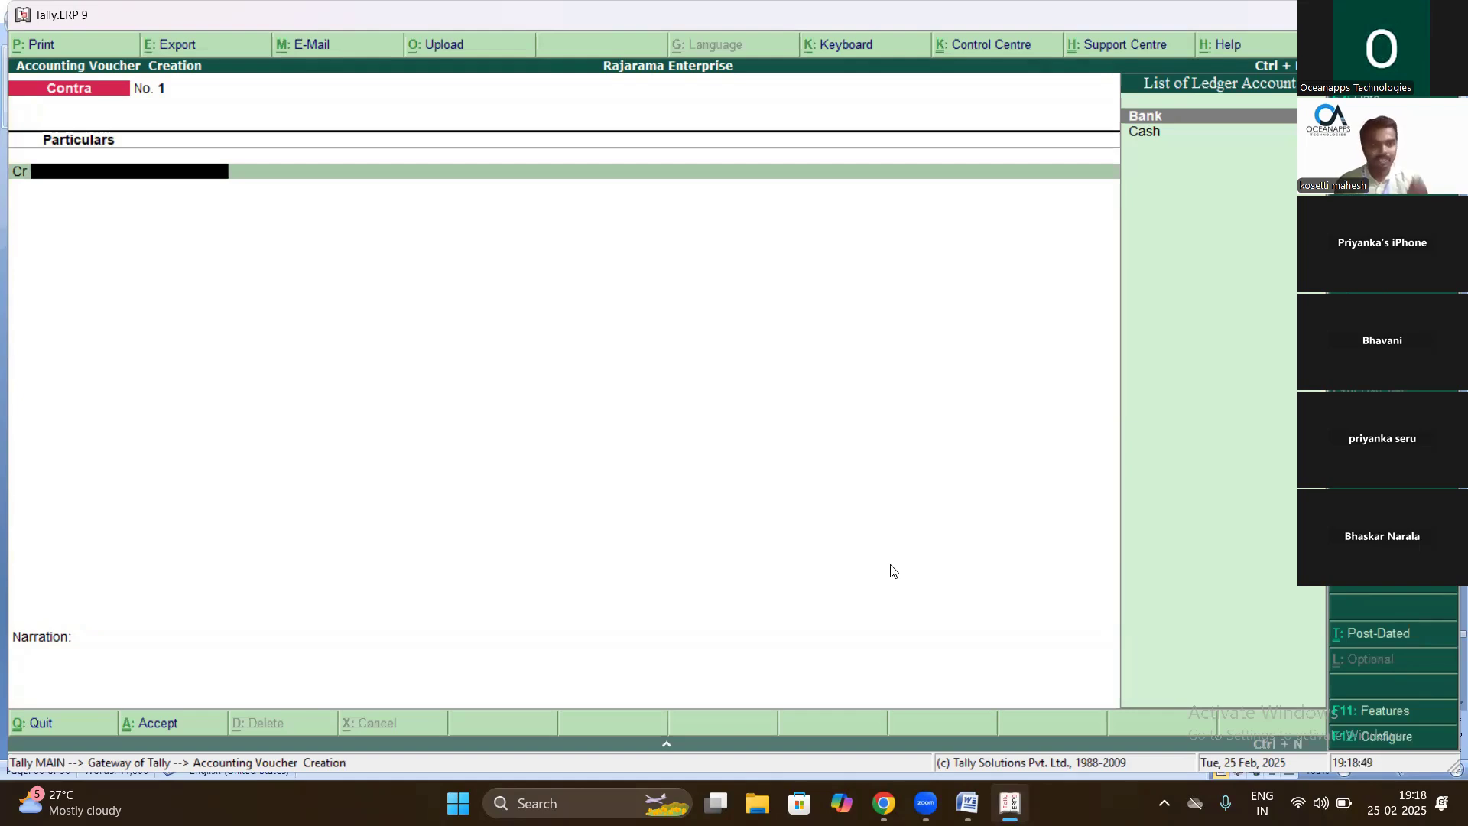
# - Credit Cash and debit Bank for 1,000 in the Contra voucher
pyautogui.press('Down')
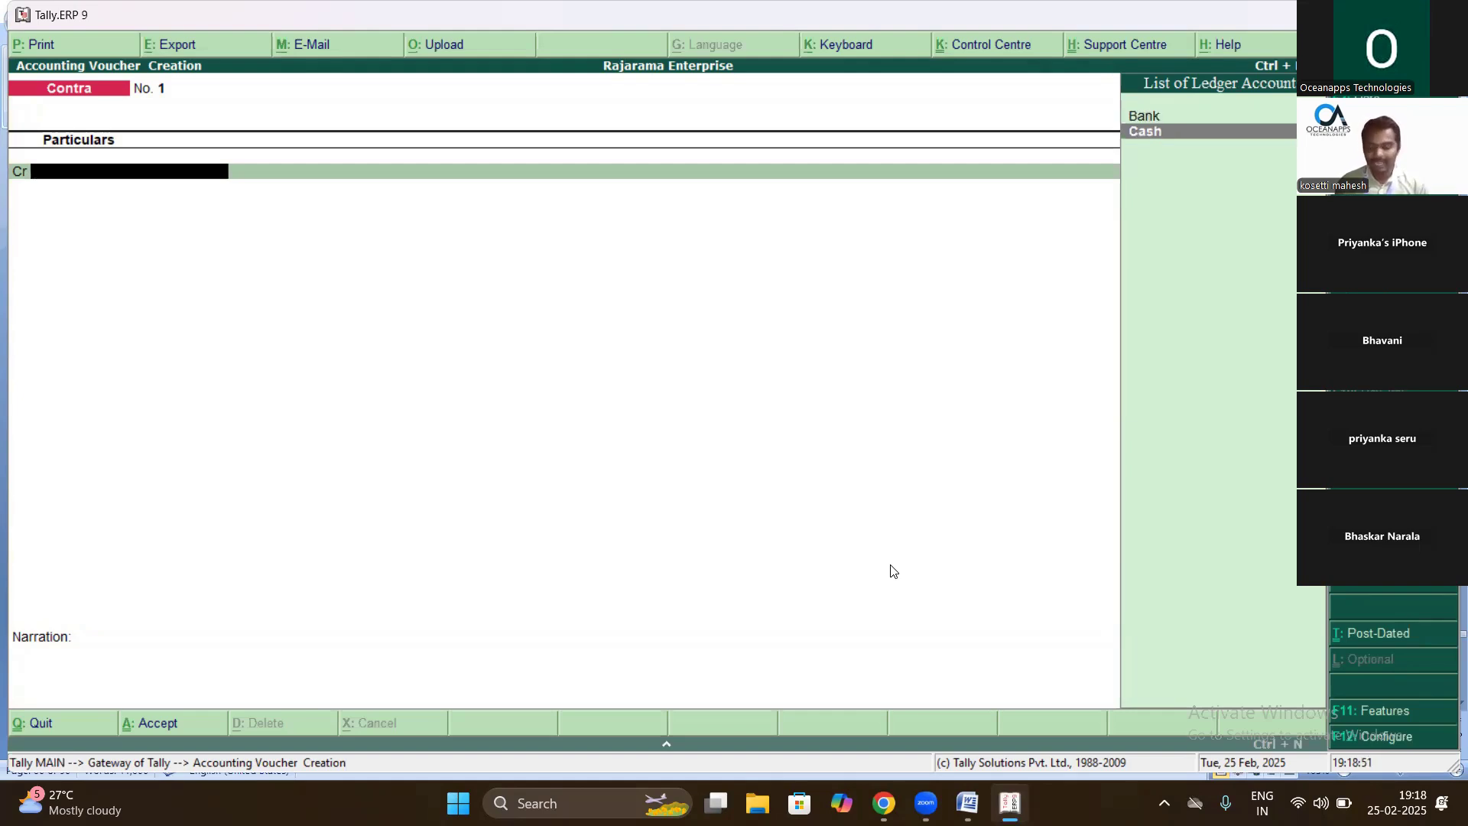
pyautogui.press('Return')
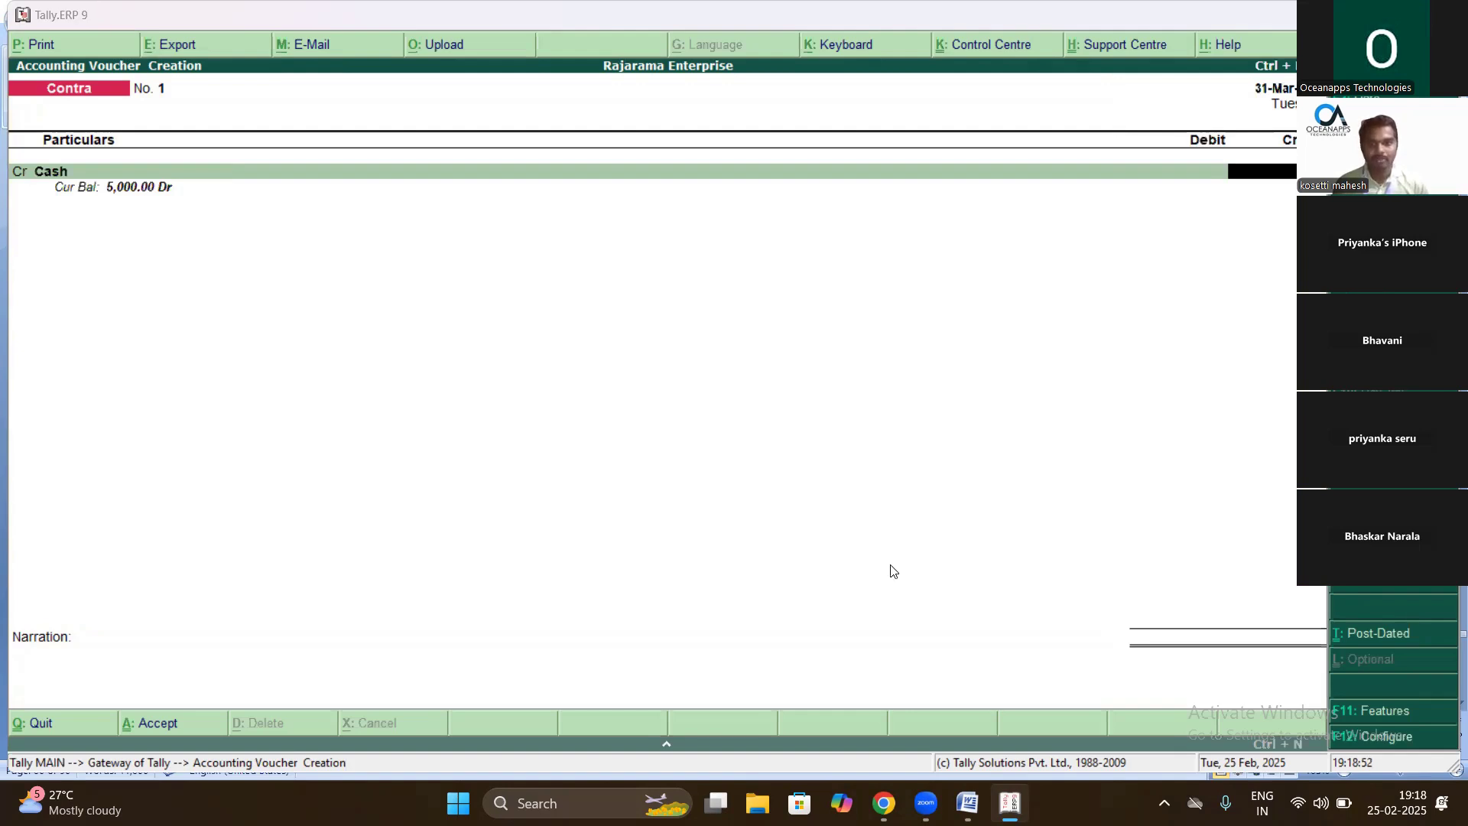
pyautogui.hotkey('alt', 'Tab')
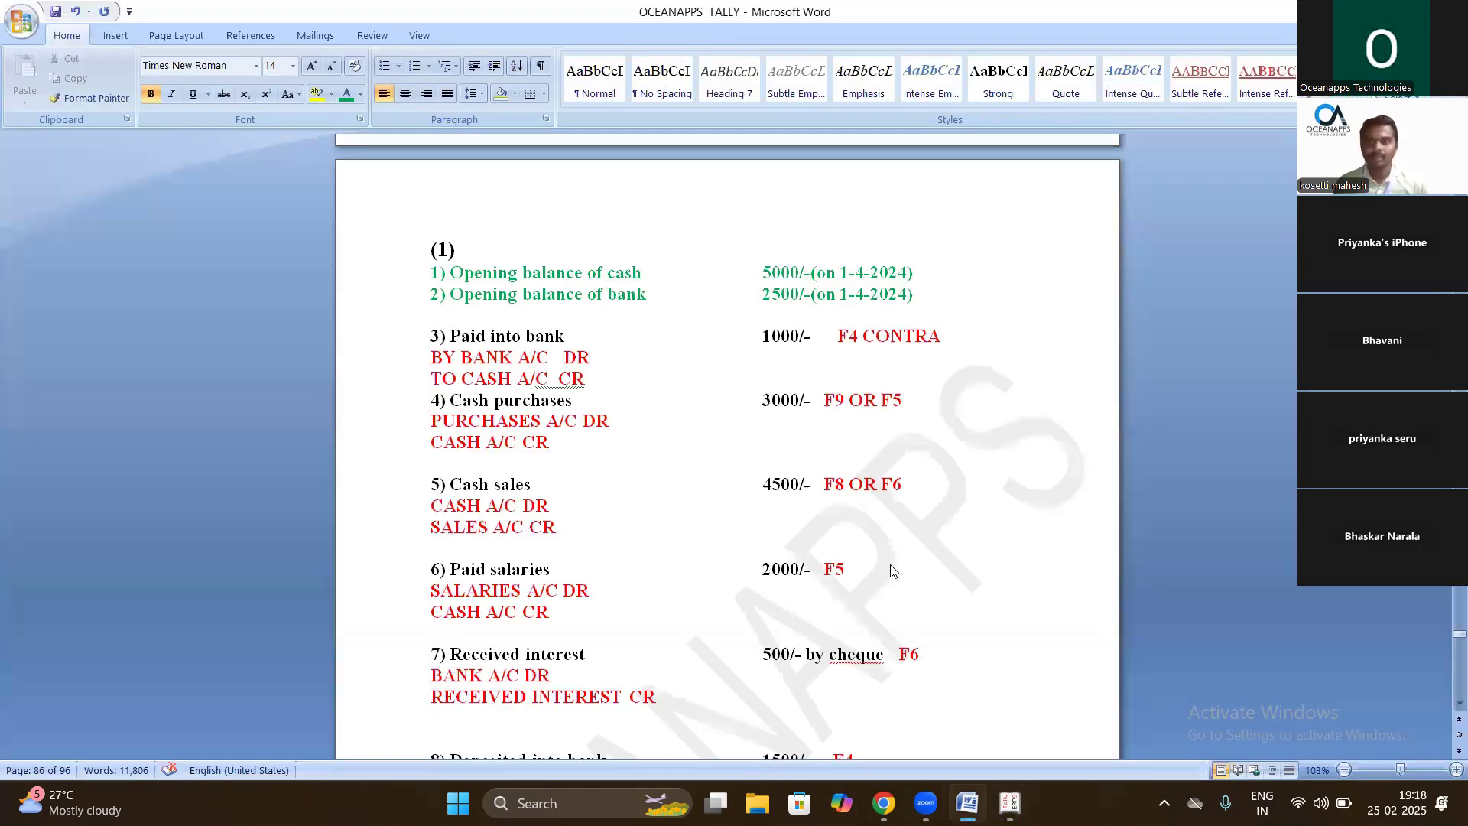
pyautogui.hotkey('alt', 'Tab')
pyautogui.press('Return')
pyautogui.write('ba')
pyautogui.press('Return')
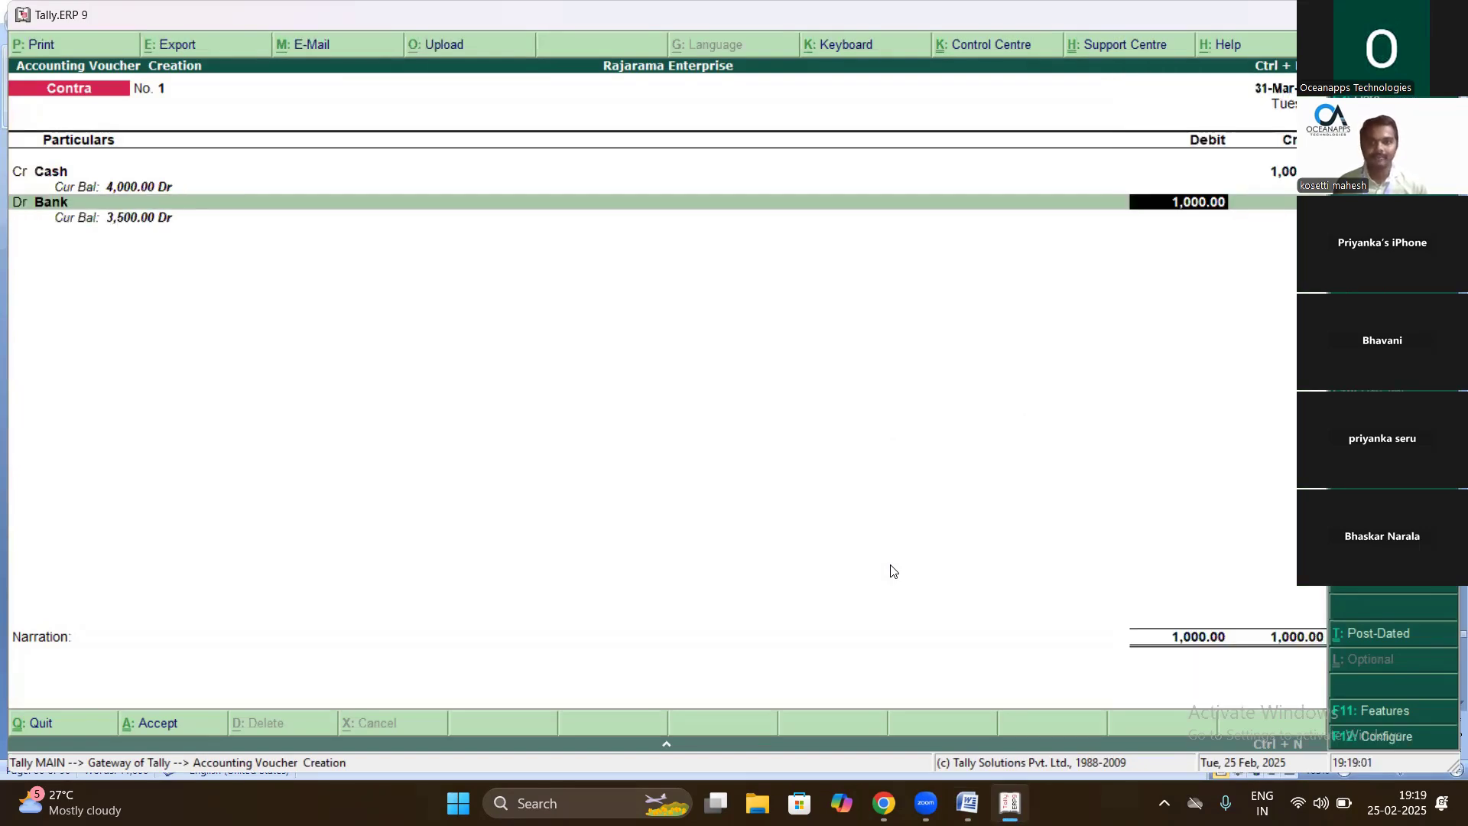
pyautogui.press('Return')
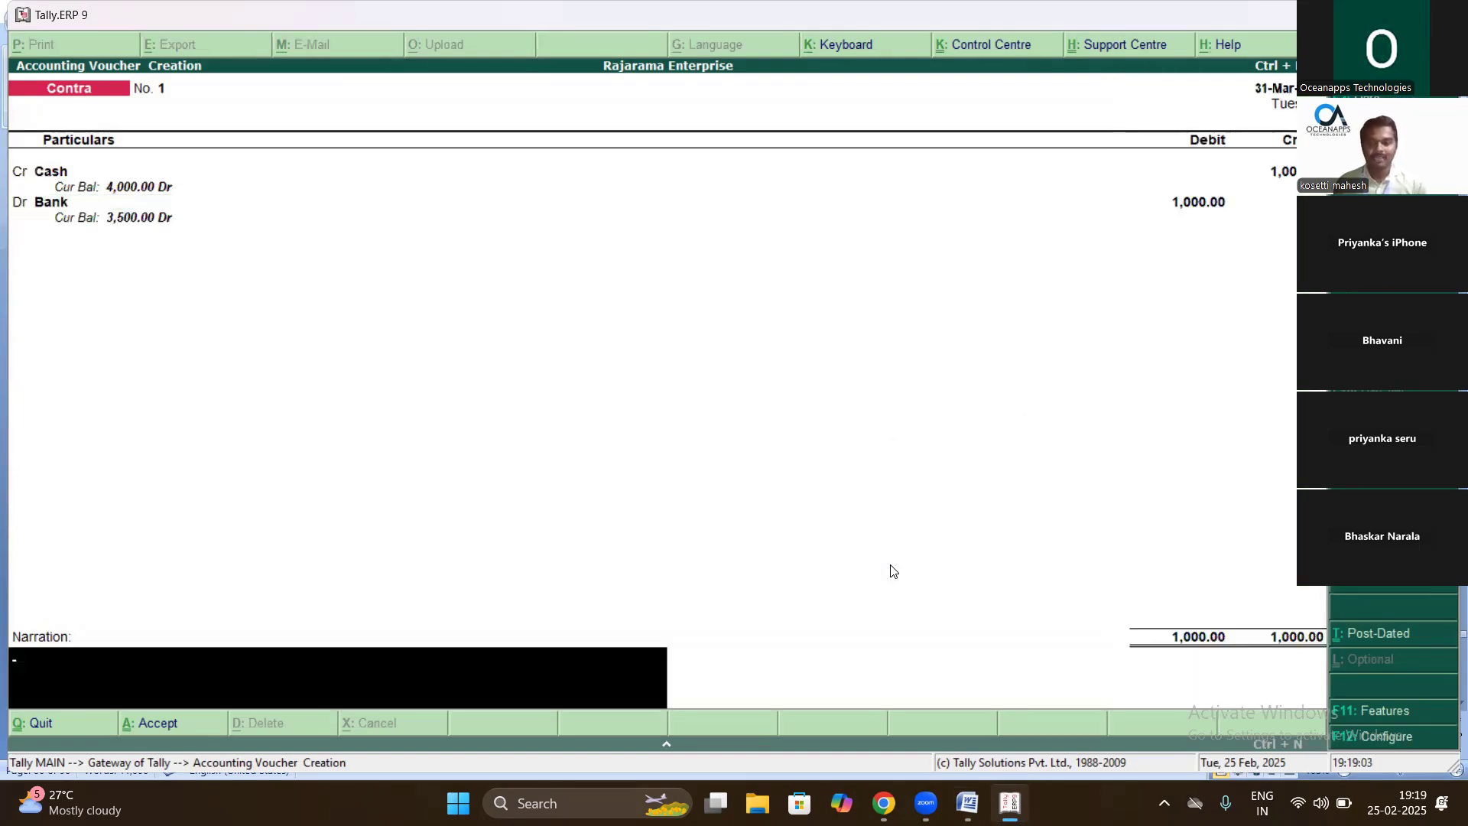
# - Add the narration 'being cash deposited into bank' and try saving the voucher
pyautogui.write('be')
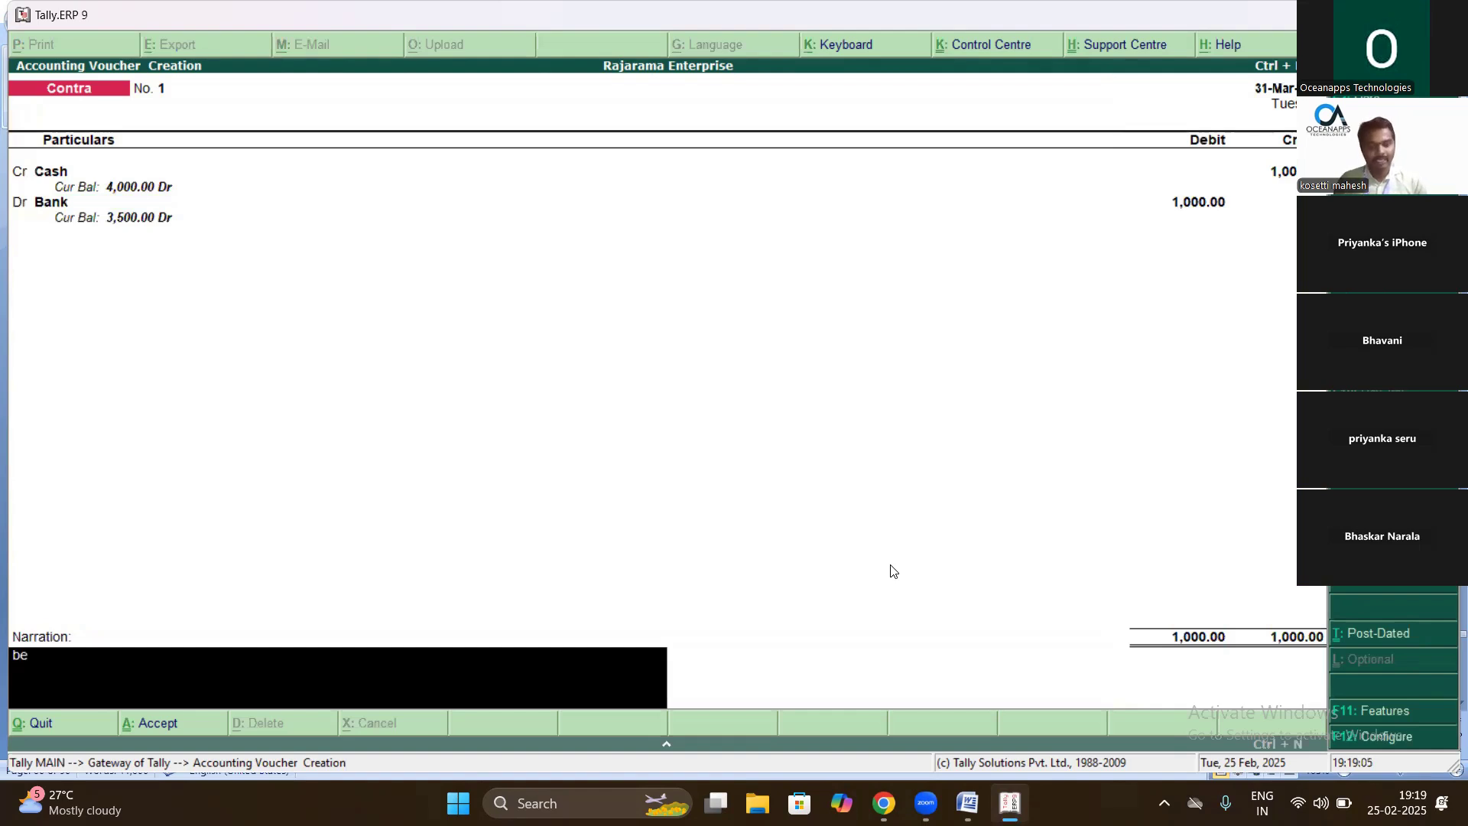
pyautogui.write('ing cash deposited iunto')
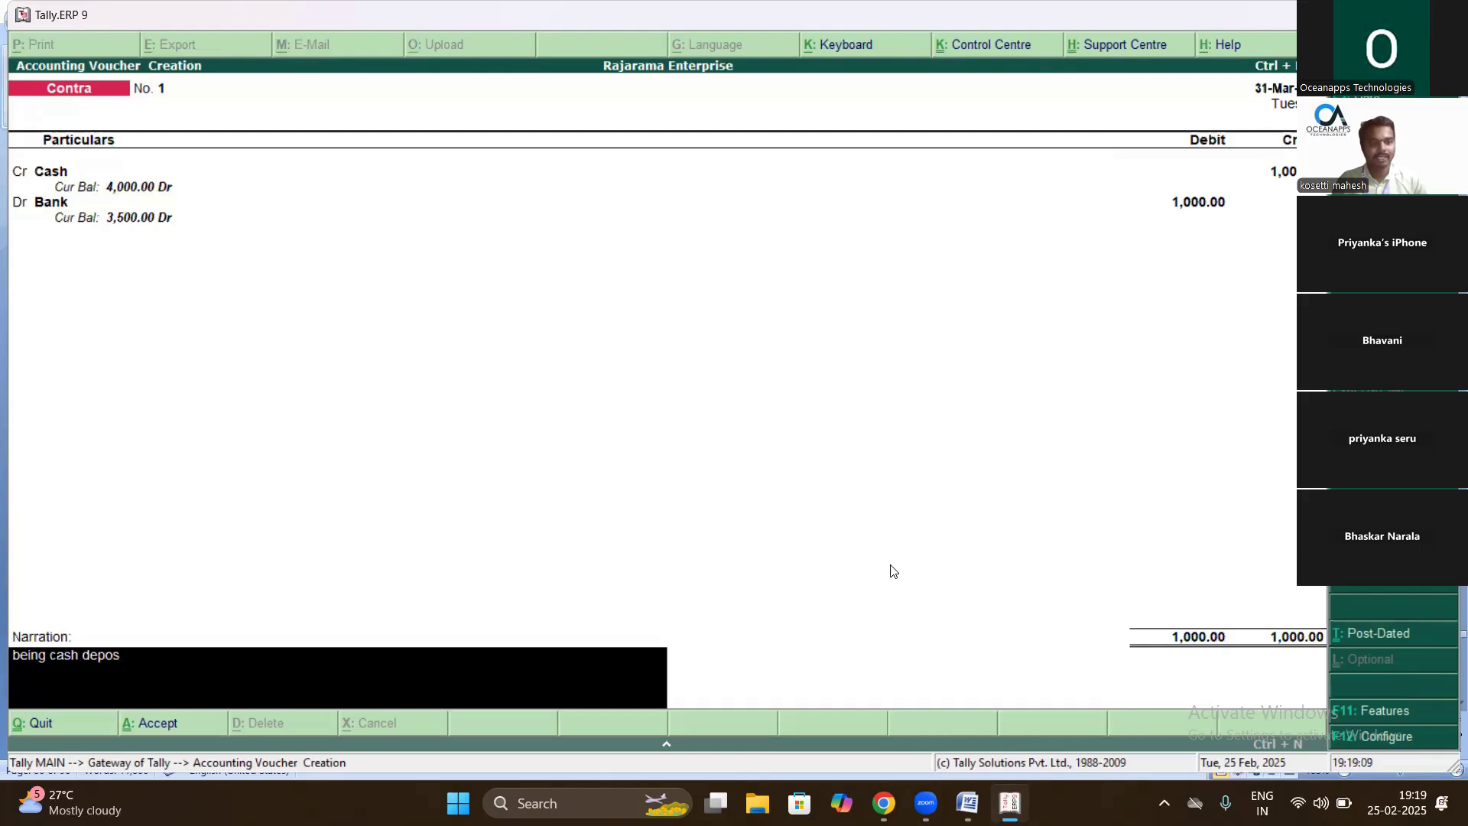
pyautogui.press('BackSpace')
pyautogui.press('BackSpace')
pyautogui.press('BackSpace')
pyautogui.press('BackSpace')
pyautogui.write('nto bank')
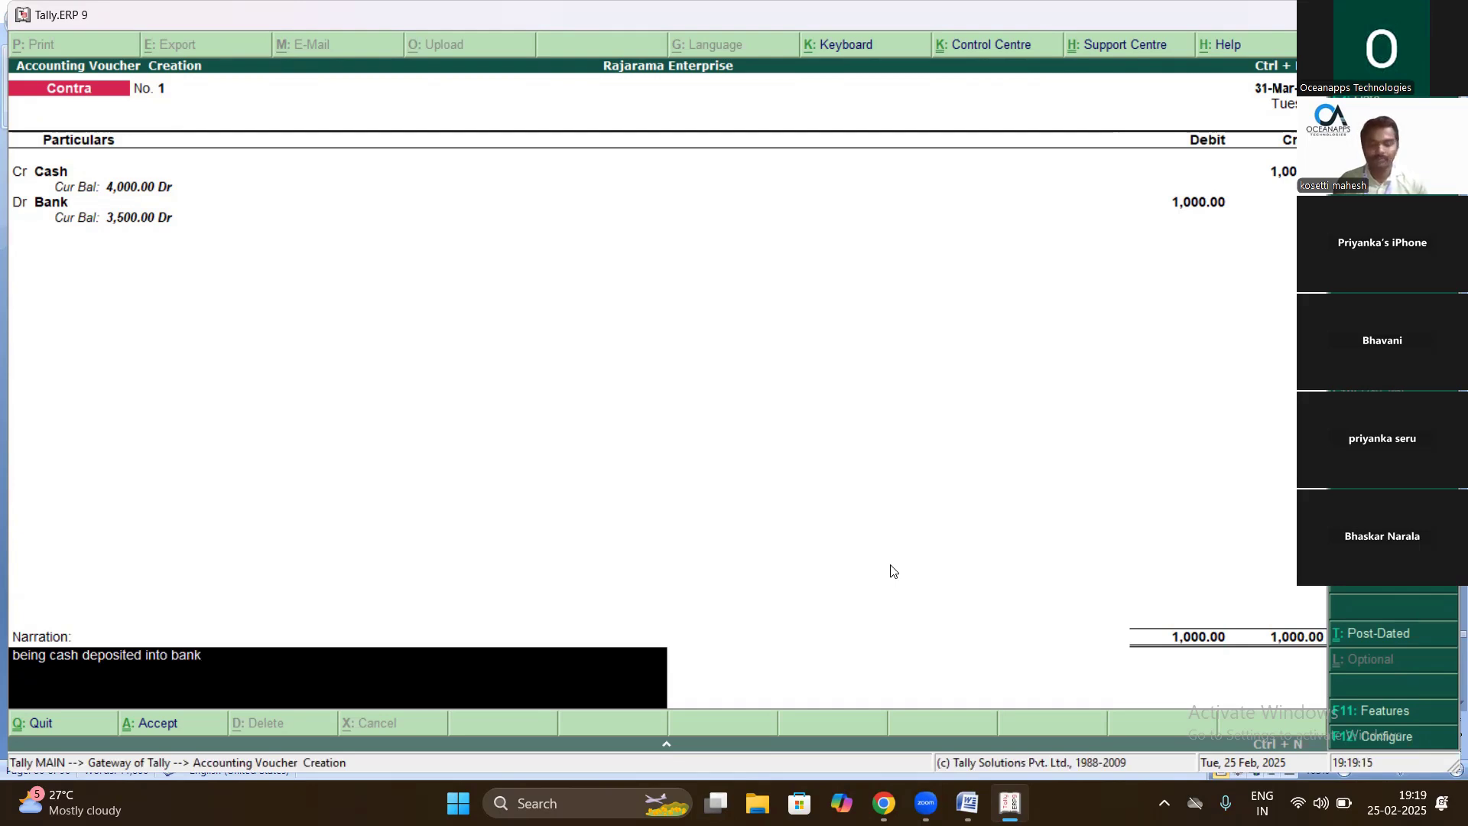
pyautogui.press('Return')
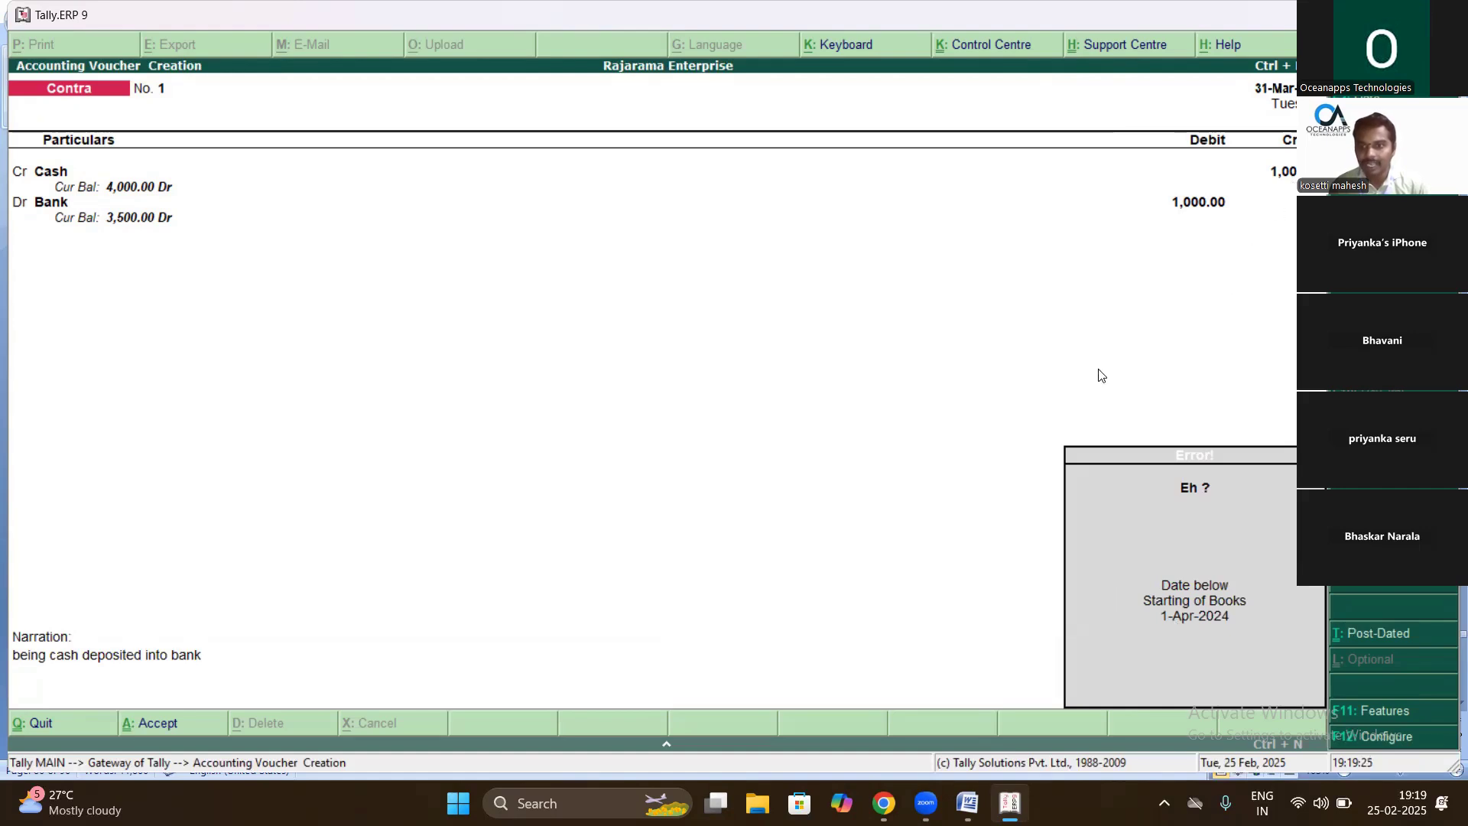
# - Dismiss the date-below-books error and bring up Change Period with Alt+F2
pyautogui.press('Escape')
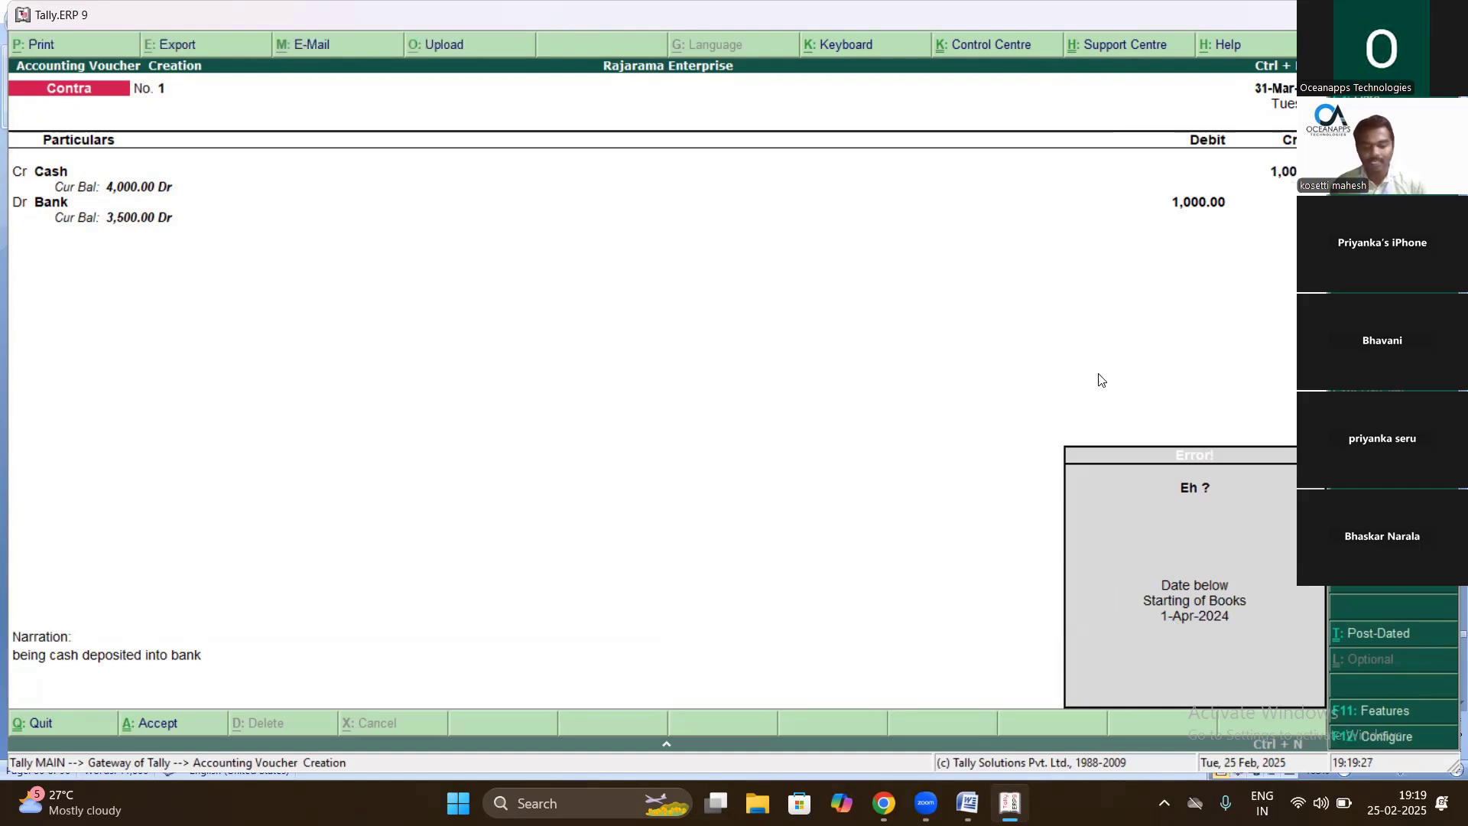
pyautogui.press('Escape')
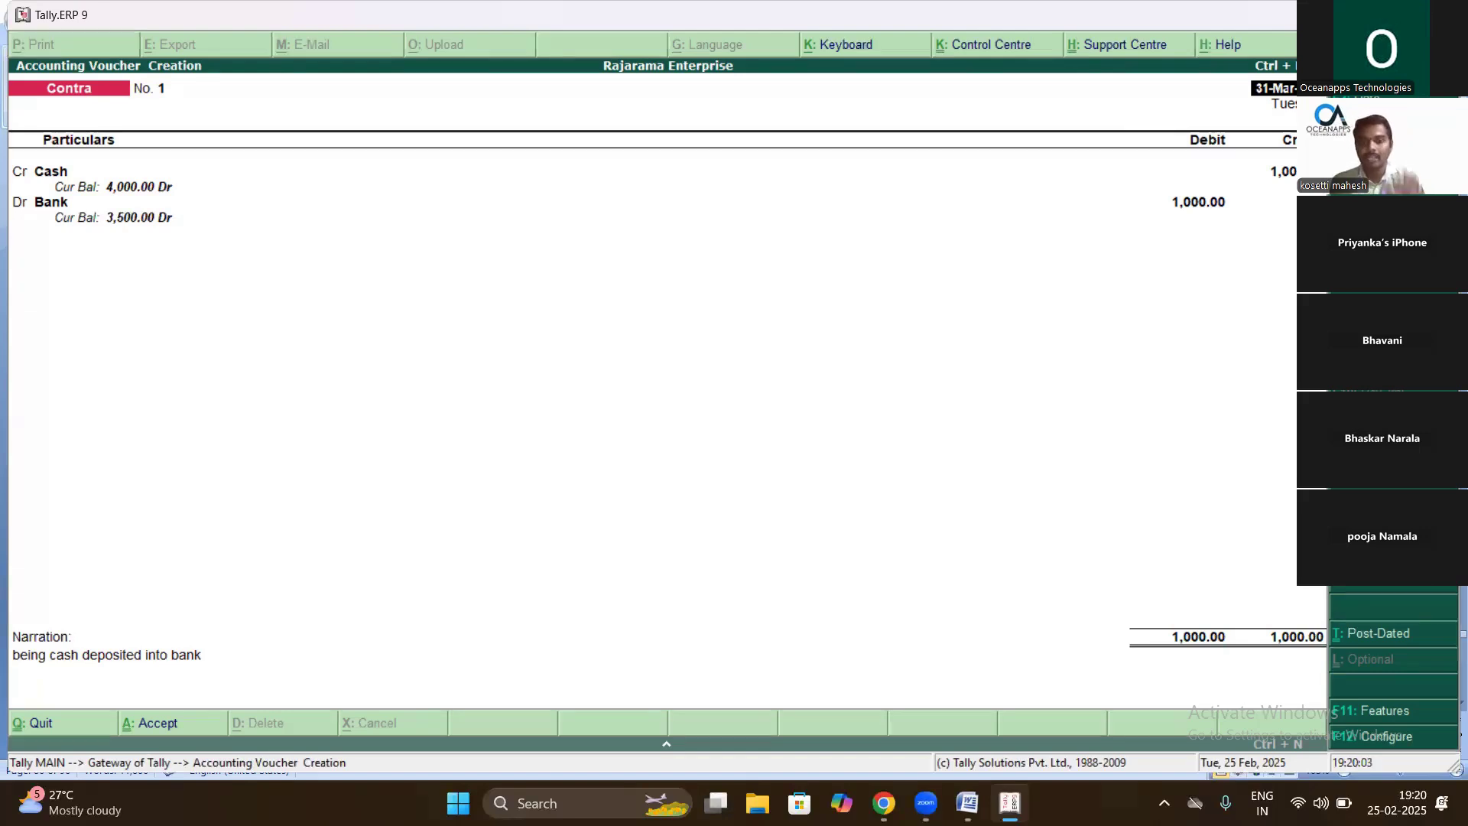
pyautogui.hotkey('alt', 'F2')
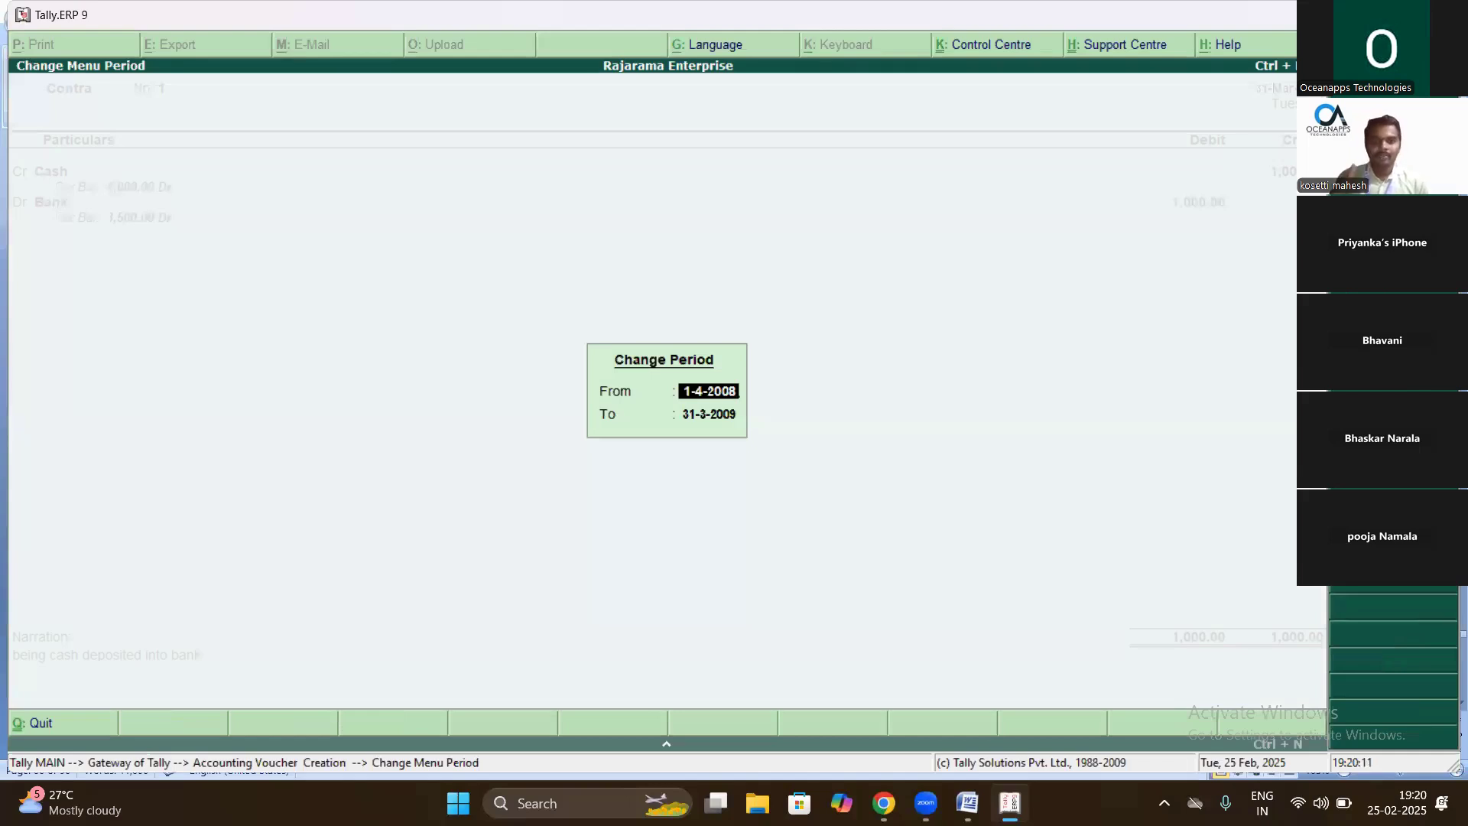
# - Change the working period to run from 1-4-2024 to 31-3-2025
pyautogui.press('BackSpace')
pyautogui.press('BackSpace')
pyautogui.write('24')
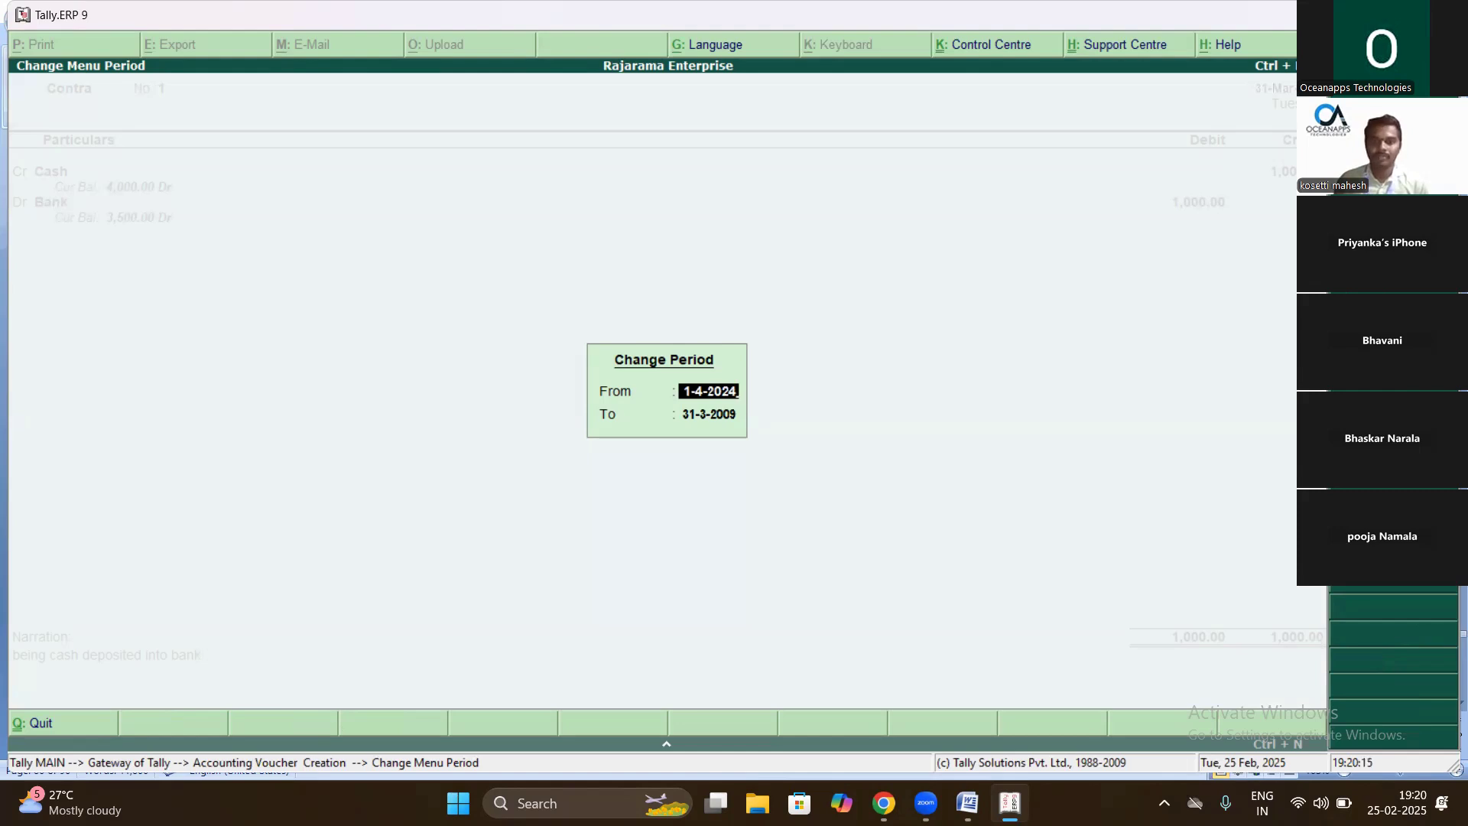
pyautogui.press('Return')
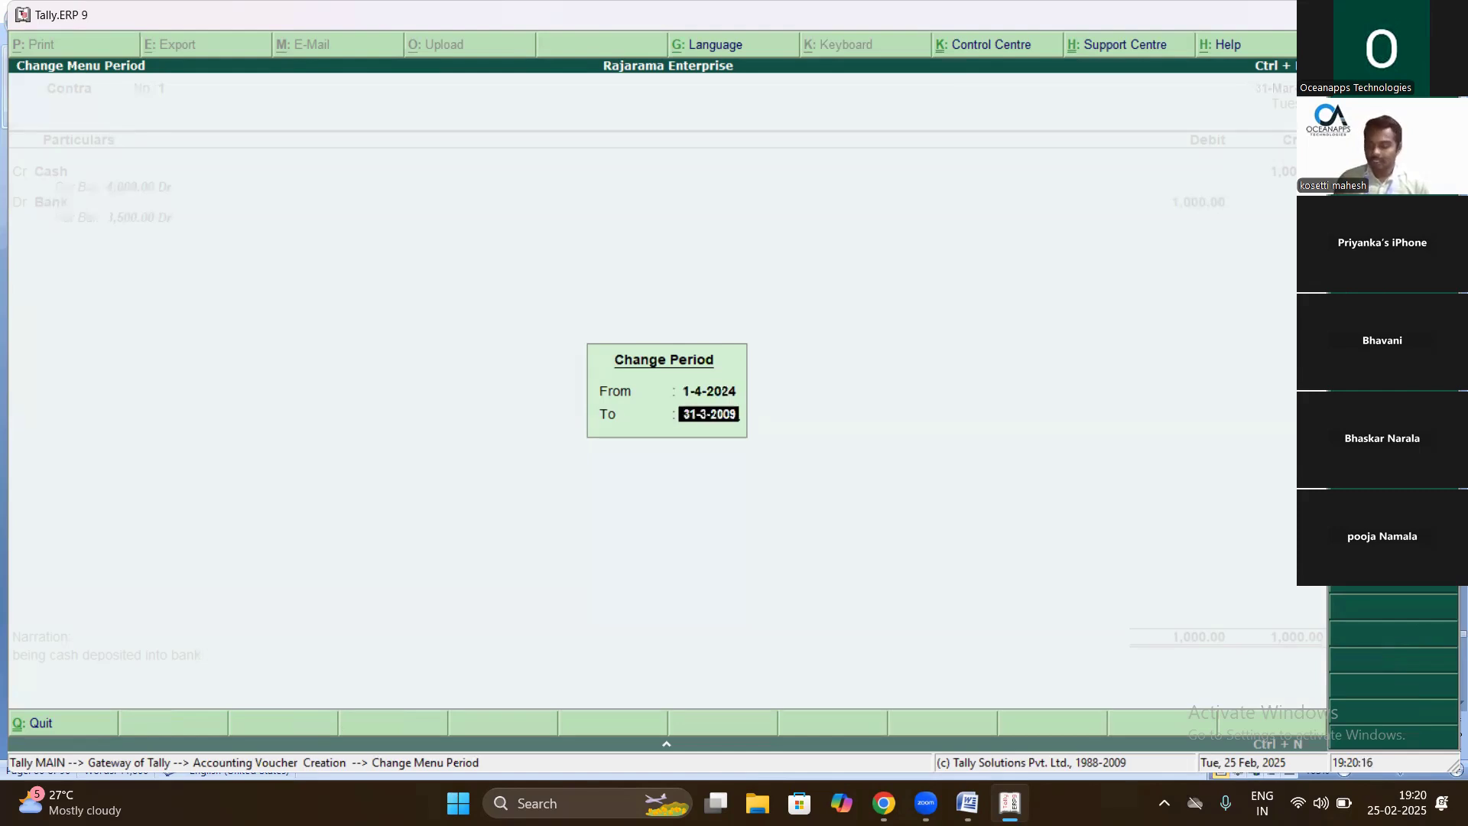
pyautogui.press('BackSpace')
pyautogui.press('BackSpace')
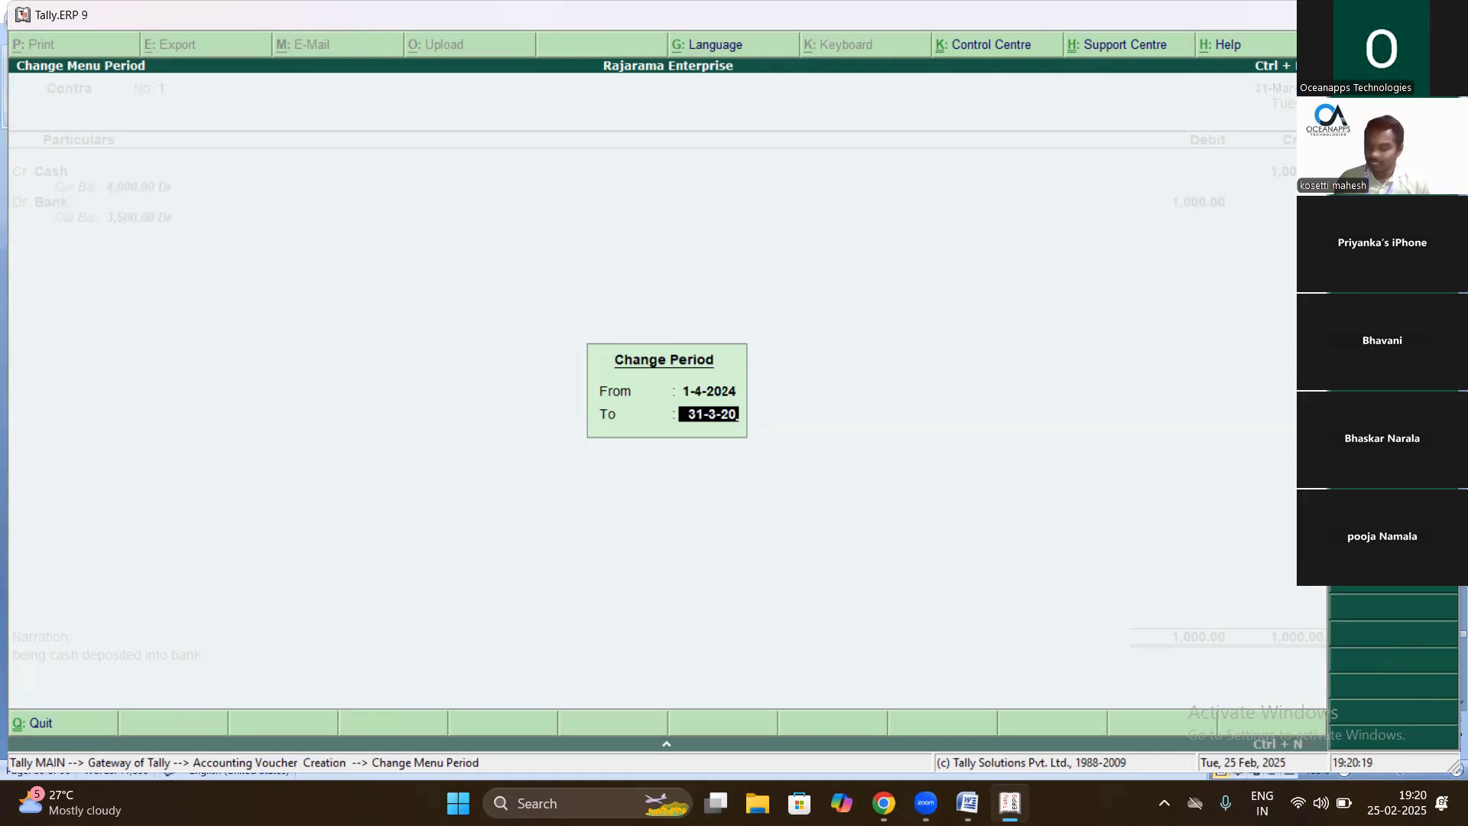
pyautogui.write('25')
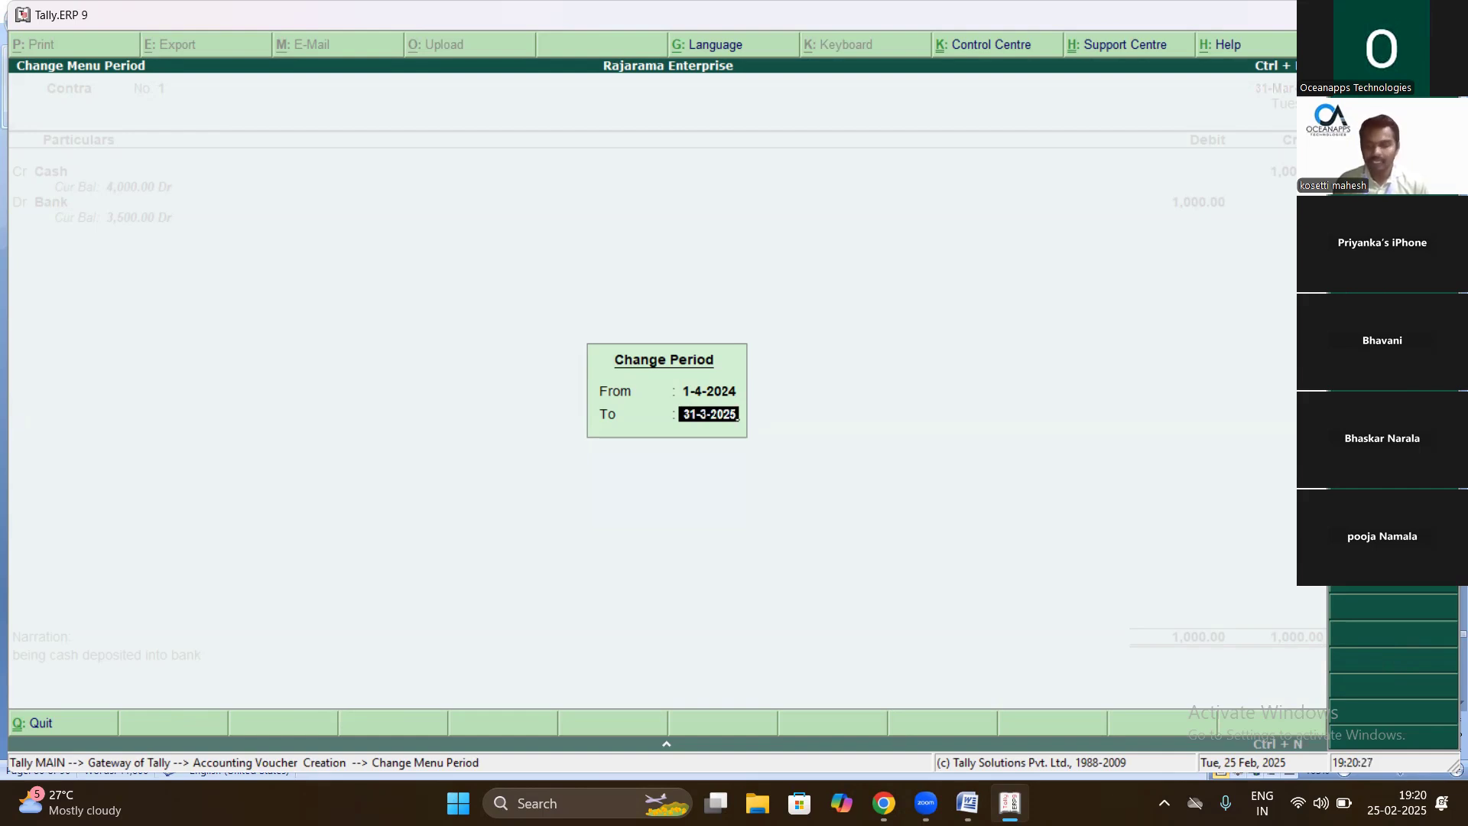
pyautogui.press('Return')
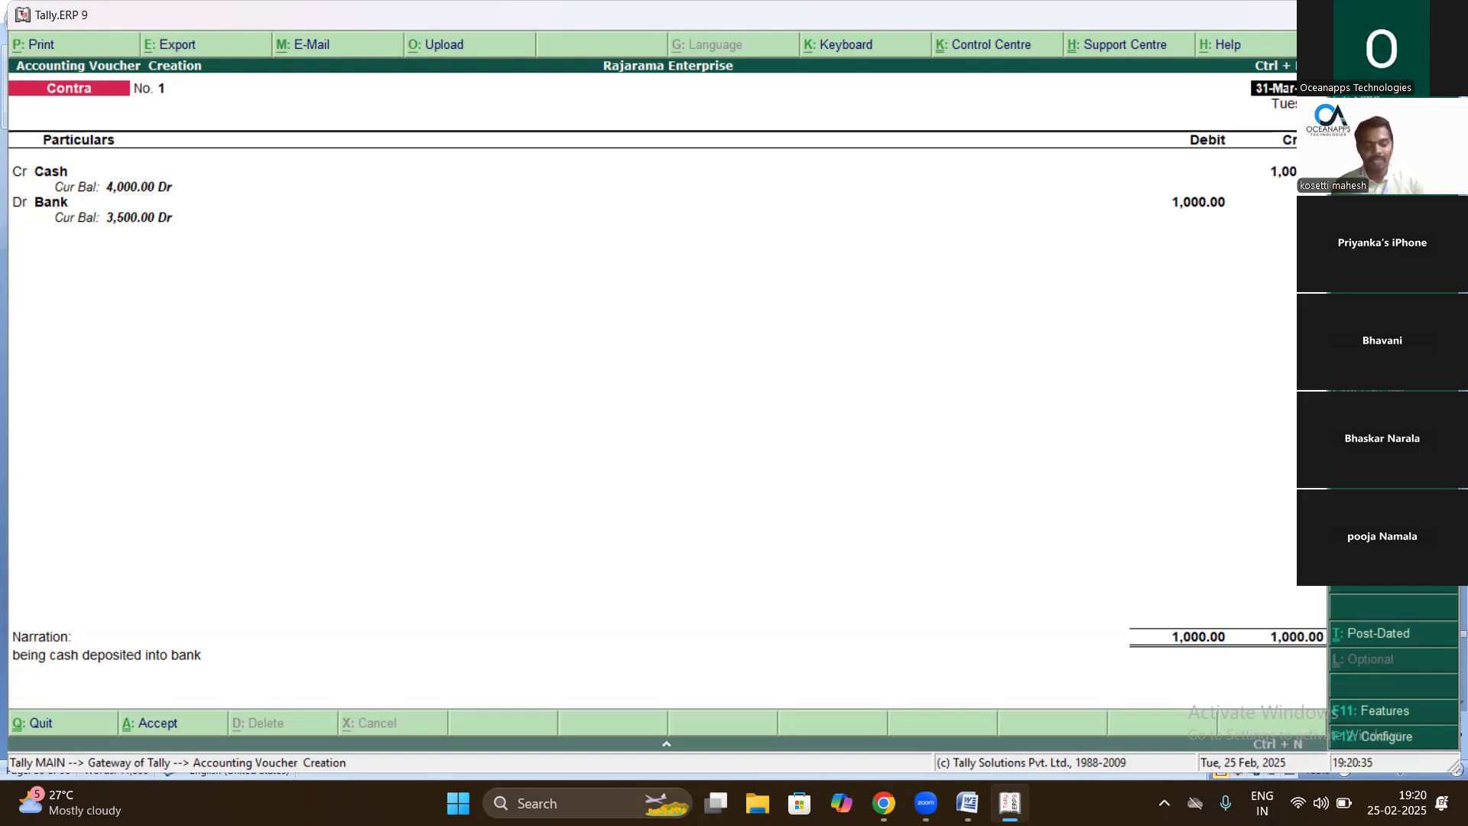
# - Redate the Contra voucher to 1-4-2024 with F2 and accept the voucher
pyautogui.press('F2')
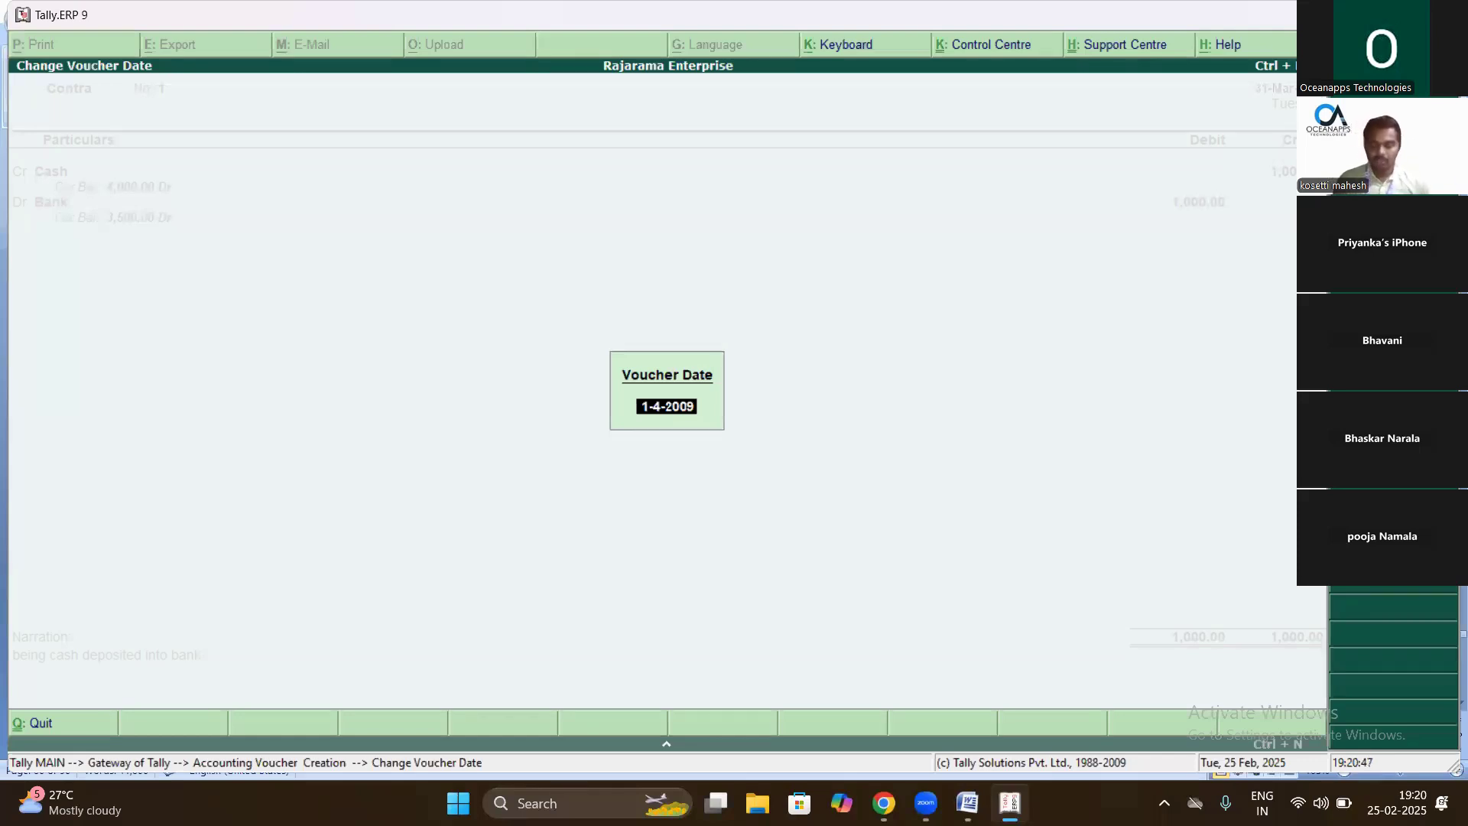
pyautogui.press('BackSpace')
pyautogui.press('BackSpace')
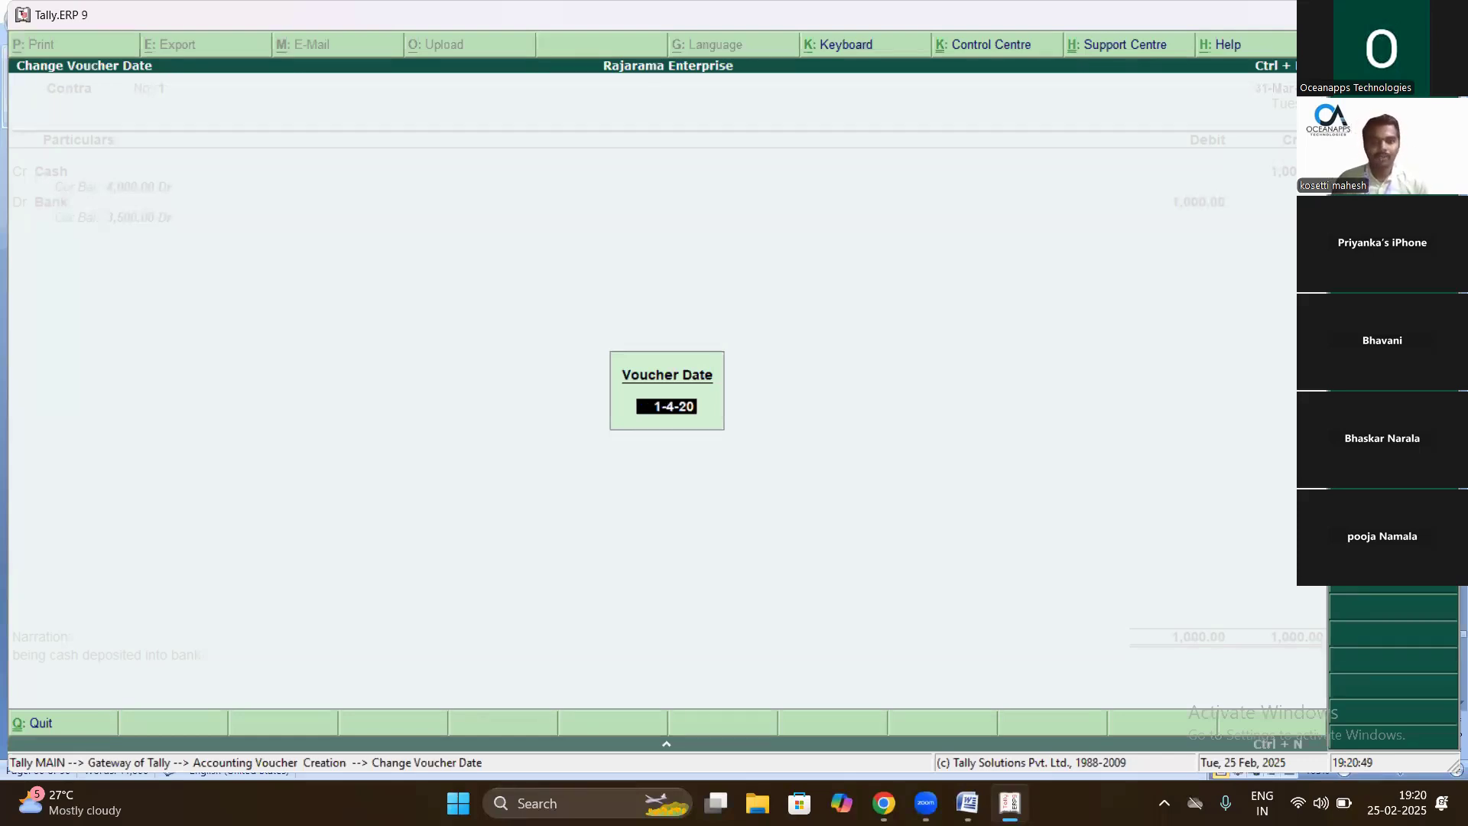
pyautogui.write('24')
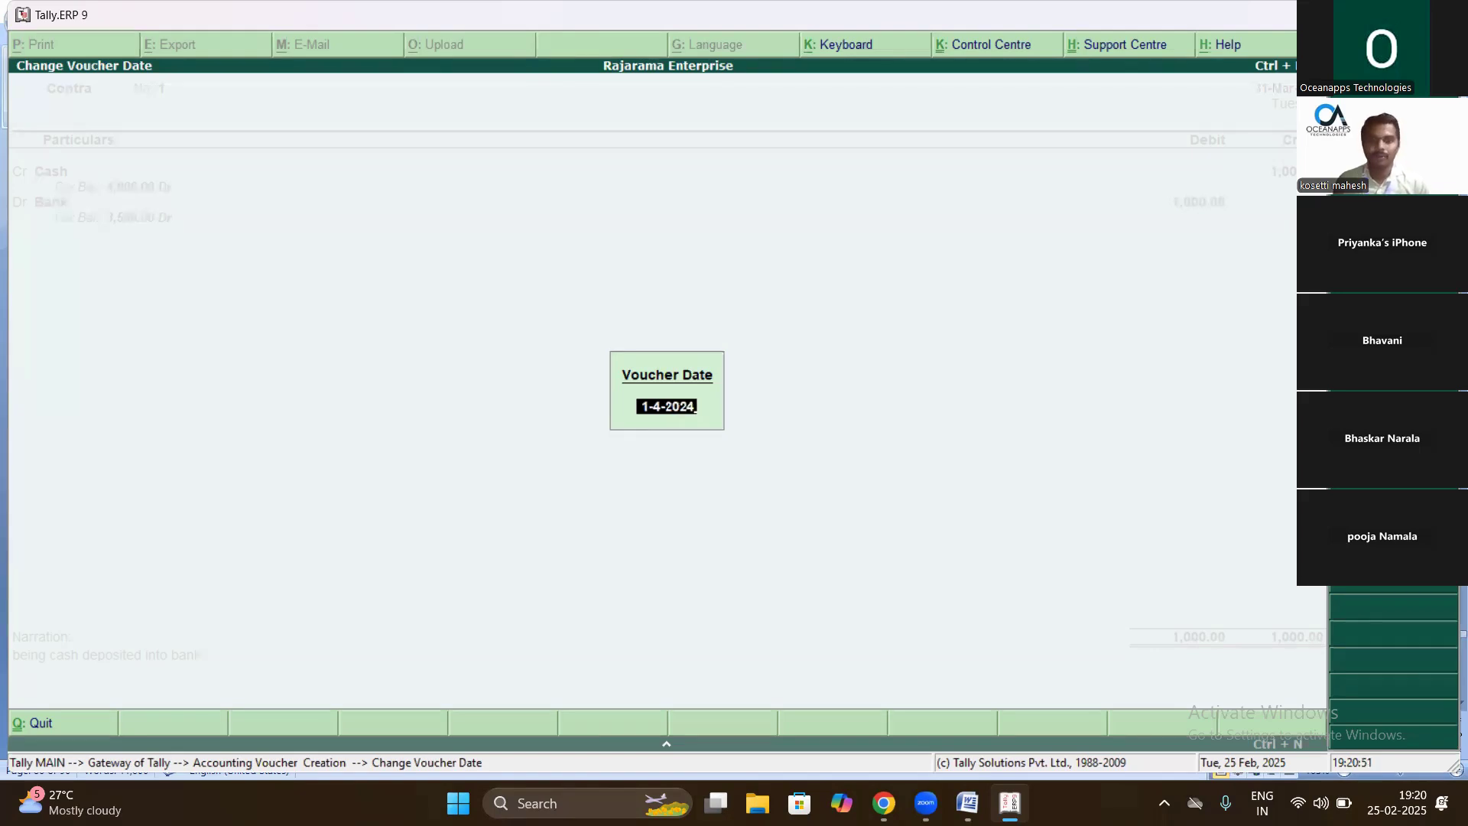
pyautogui.press('Return')
pyautogui.press('Return')
pyautogui.press('Return')
pyautogui.press('Return')
pyautogui.press('Return')
pyautogui.press('Return')
pyautogui.press('Return')
pyautogui.press('Return')
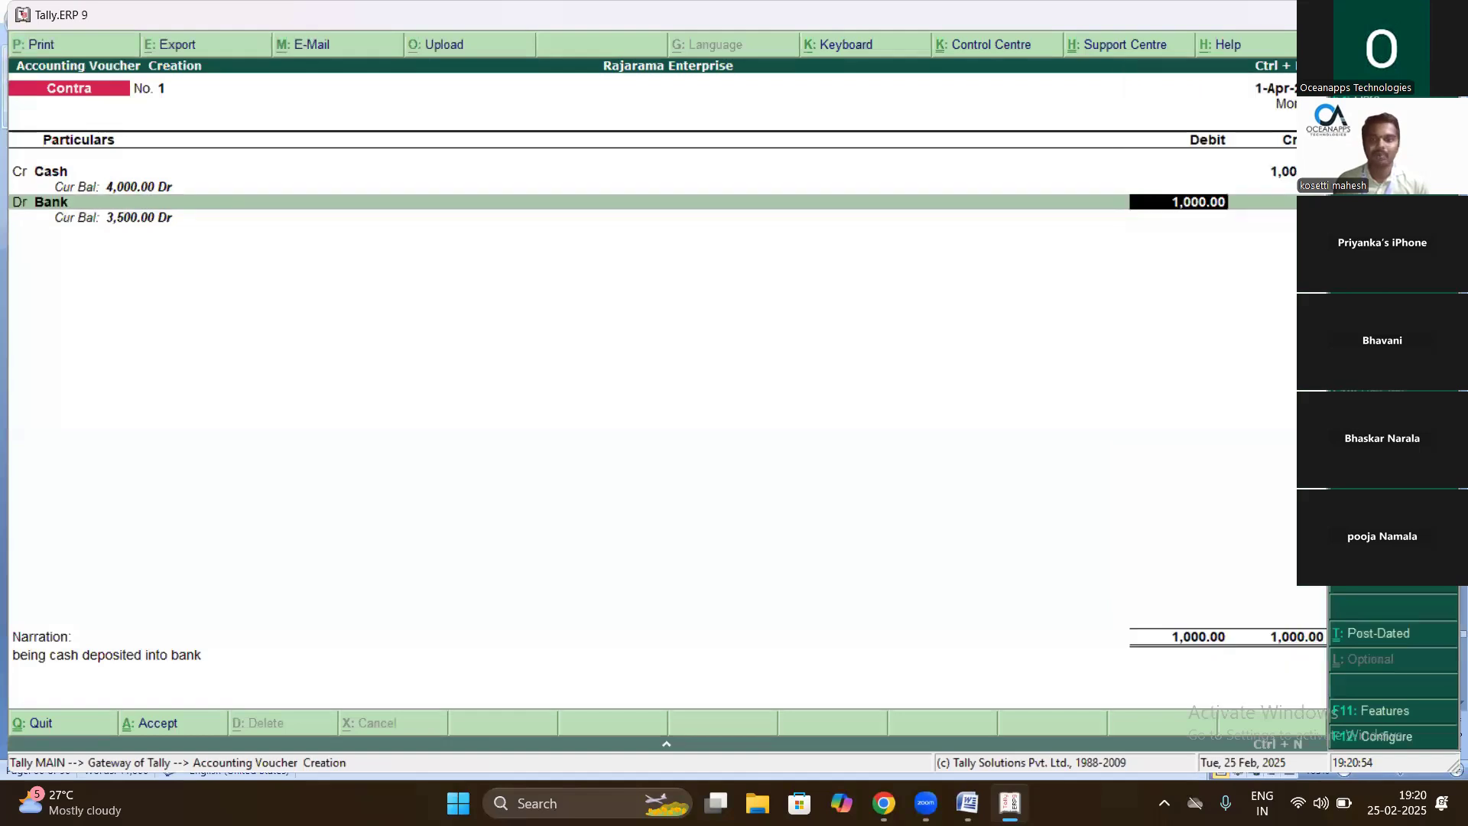
pyautogui.press('Return')
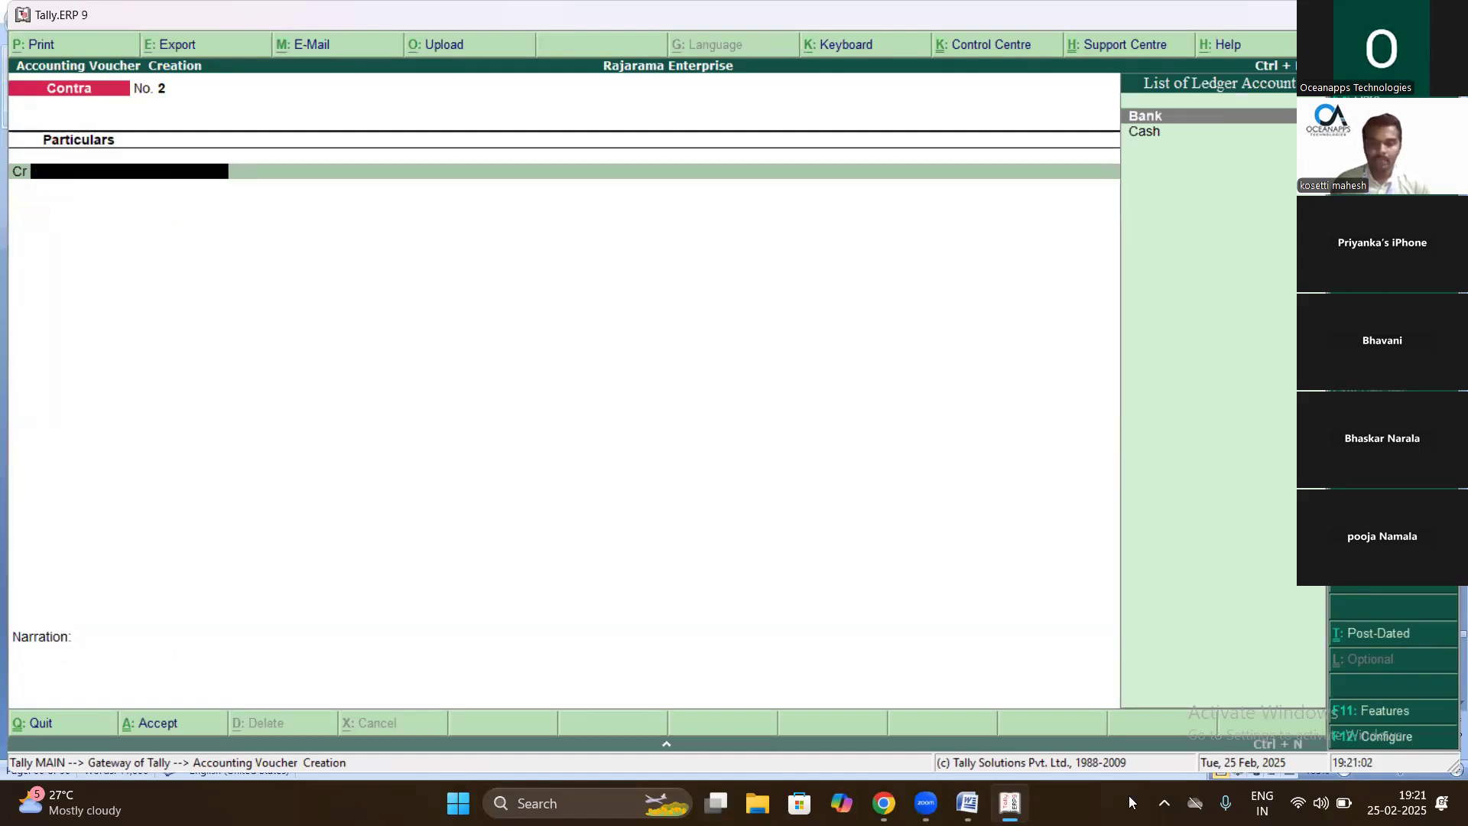
# - Review the cash purchases lines and the F9 shortcut in the Word notes, then return to Tally
pyautogui.click(967, 801)
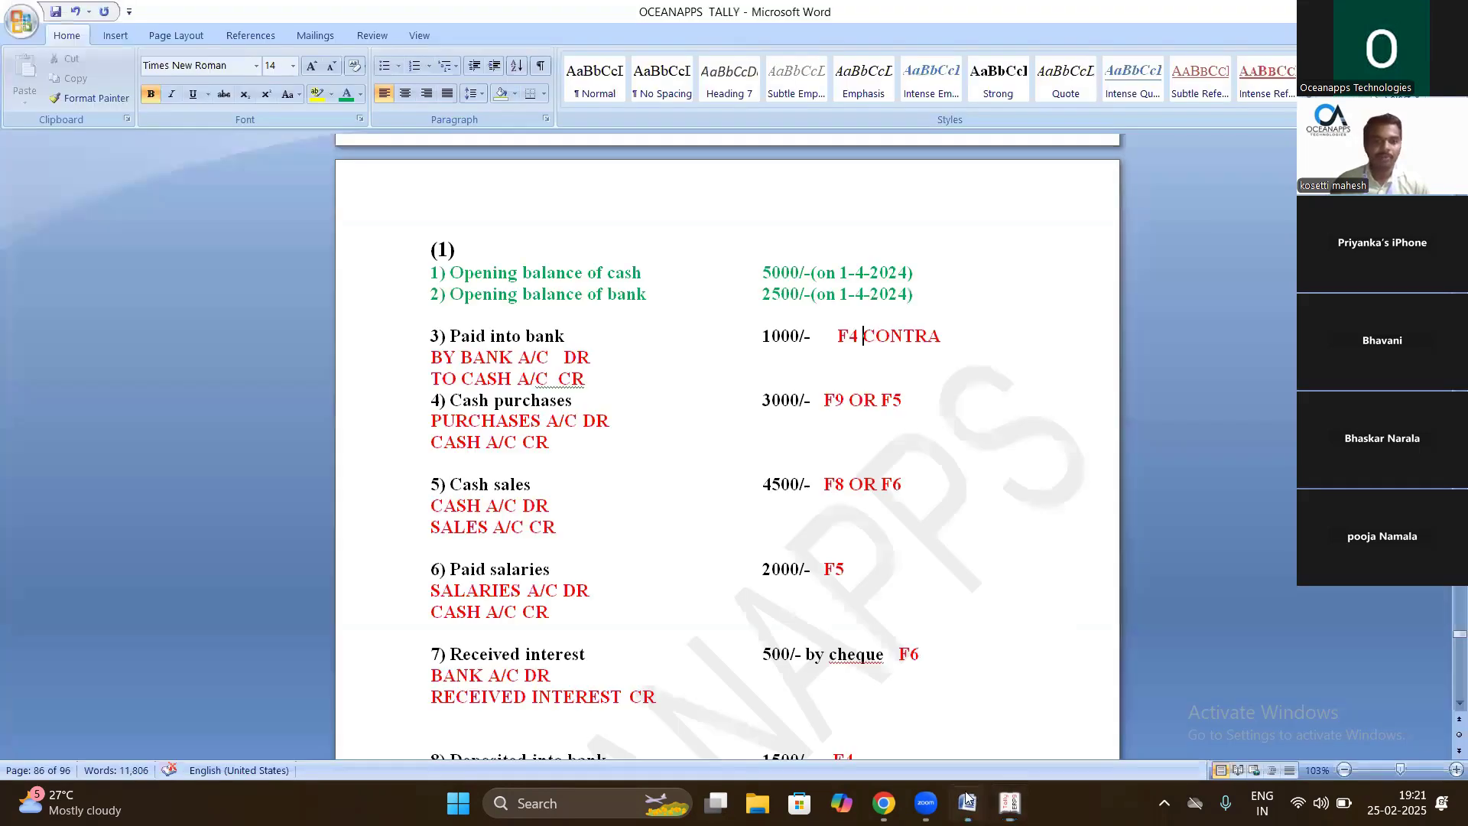
pyautogui.moveTo(514, 402); pyautogui.dragTo(577, 401)
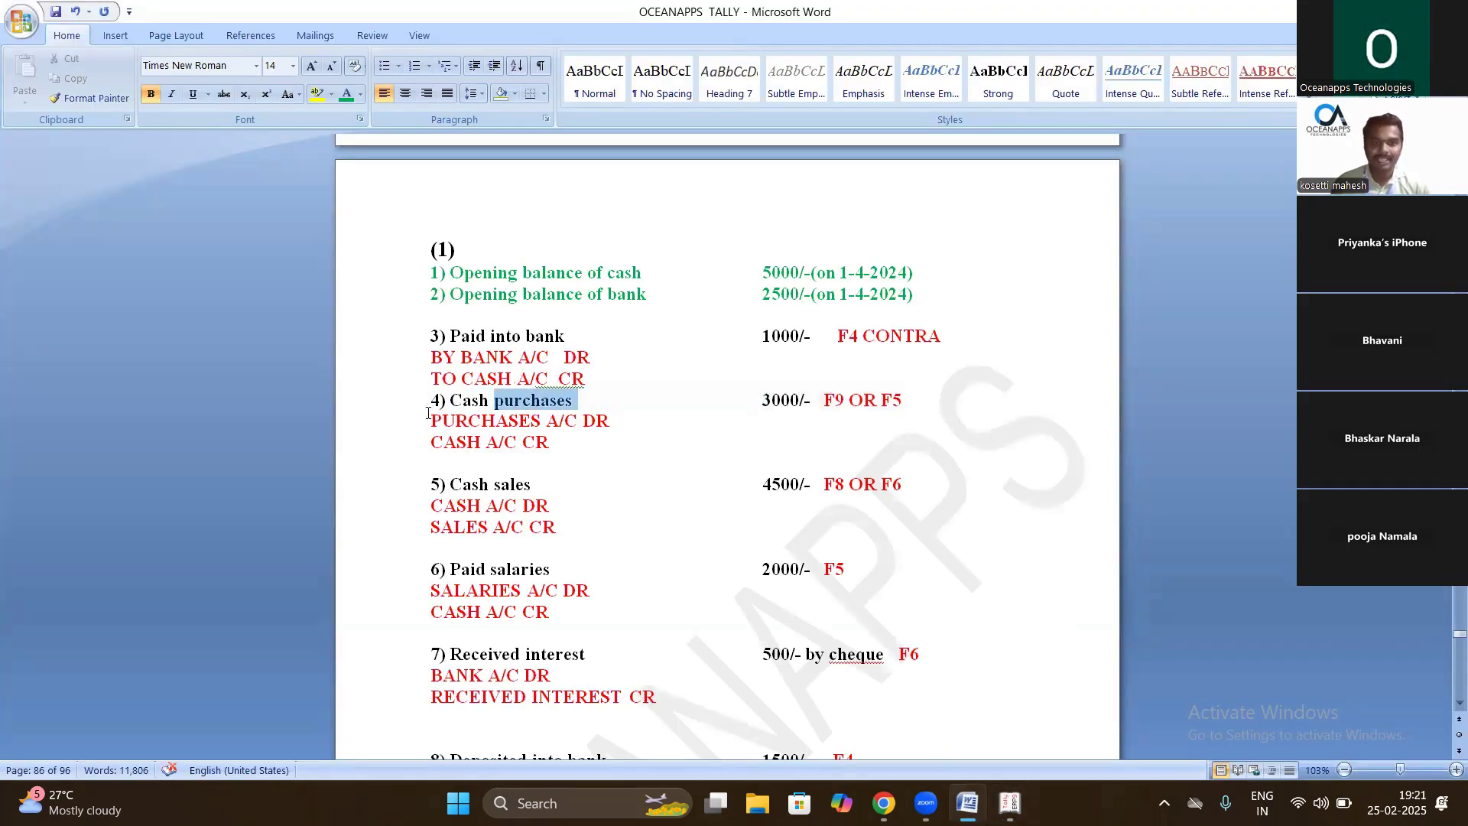
pyautogui.hotkey('shift', 'End')
pyautogui.click(645, 484)
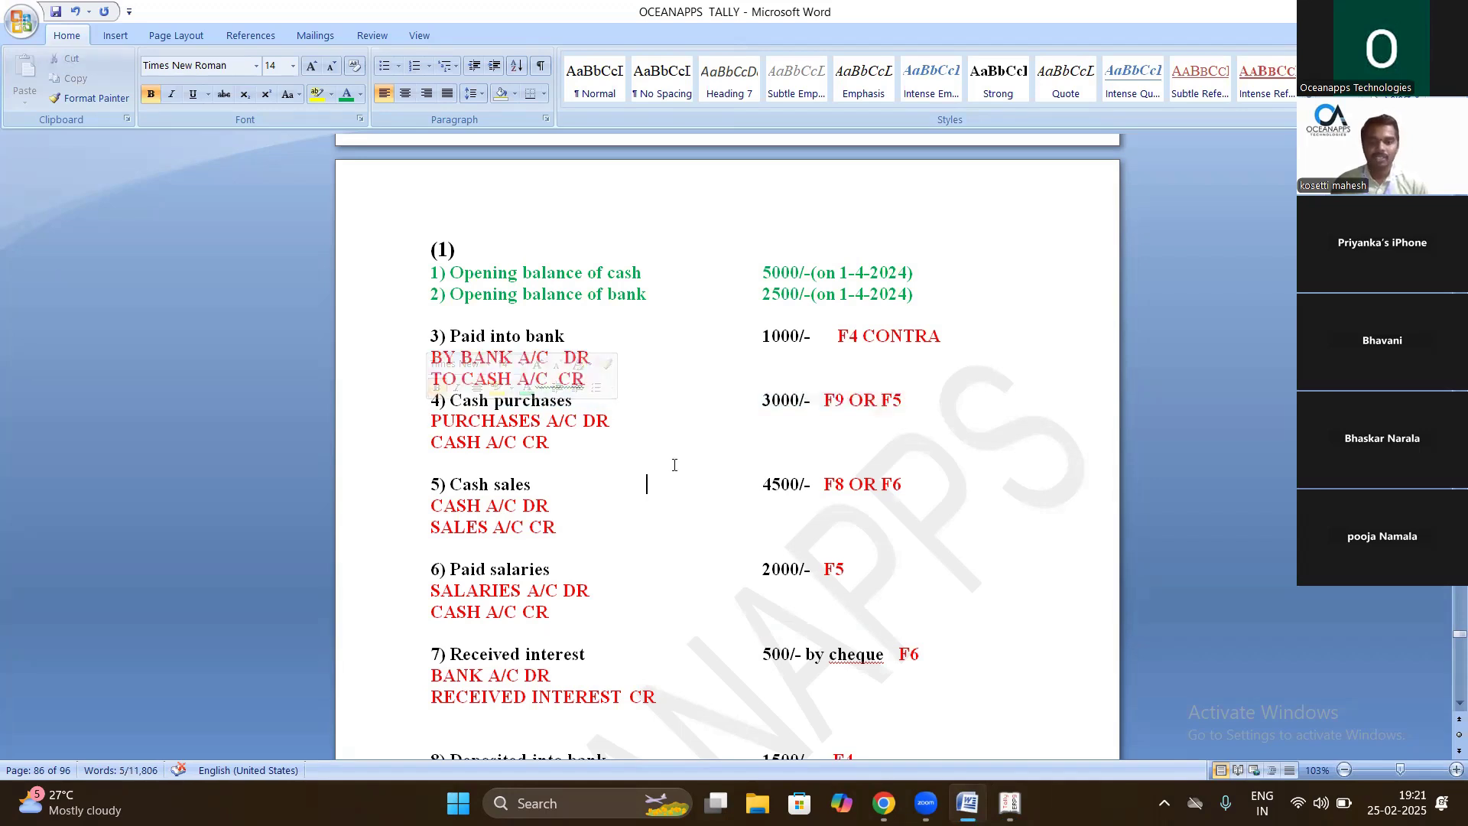
pyautogui.moveTo(566, 443); pyautogui.dragTo(428, 441)
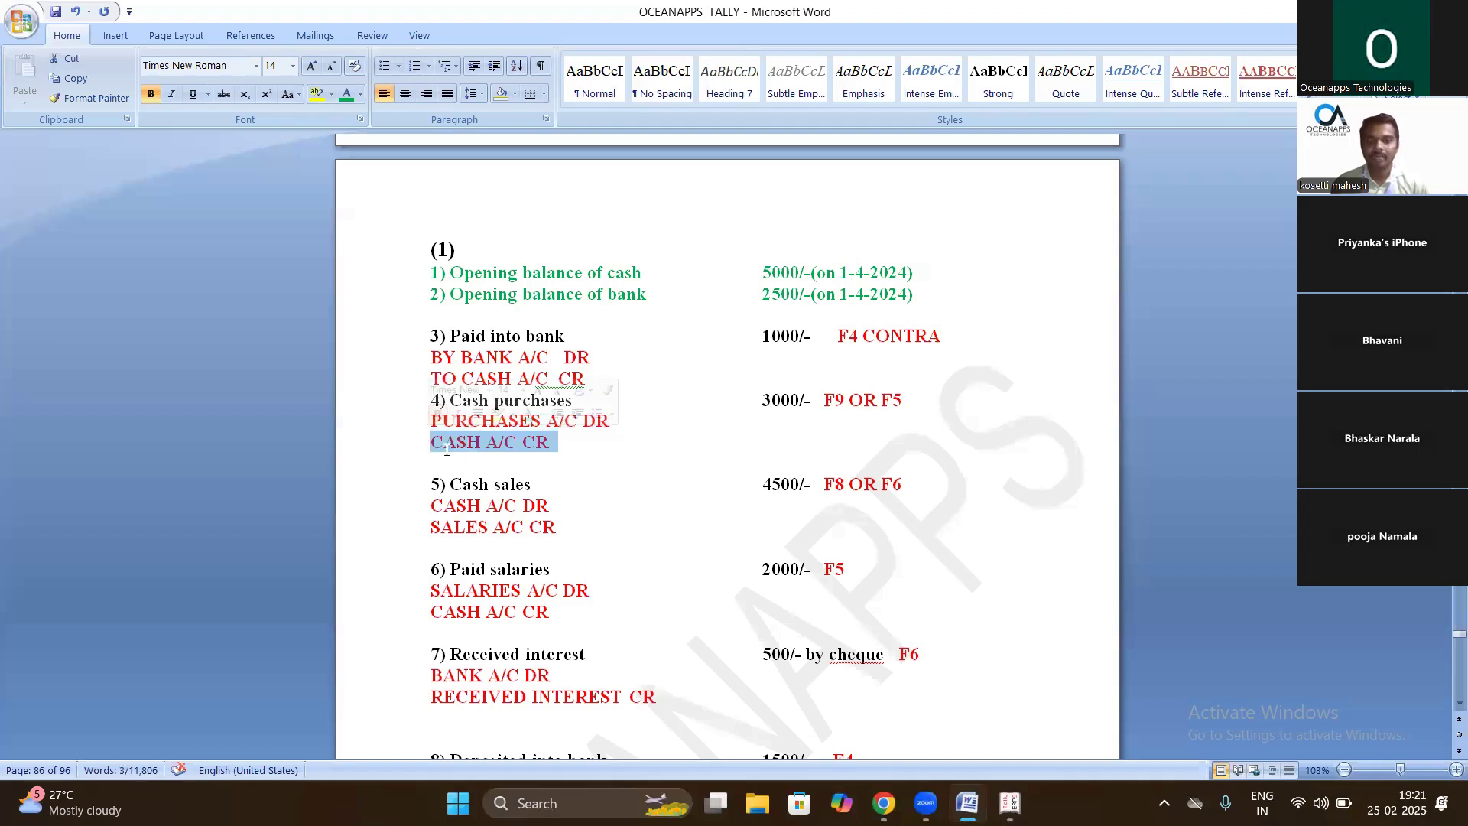
pyautogui.click(825, 399)
pyautogui.moveTo(824, 399)
pyautogui.mouseDown()
pyautogui.moveTo(848, 400)
pyautogui.moveTo(814, 399)
pyautogui.mouseUp()
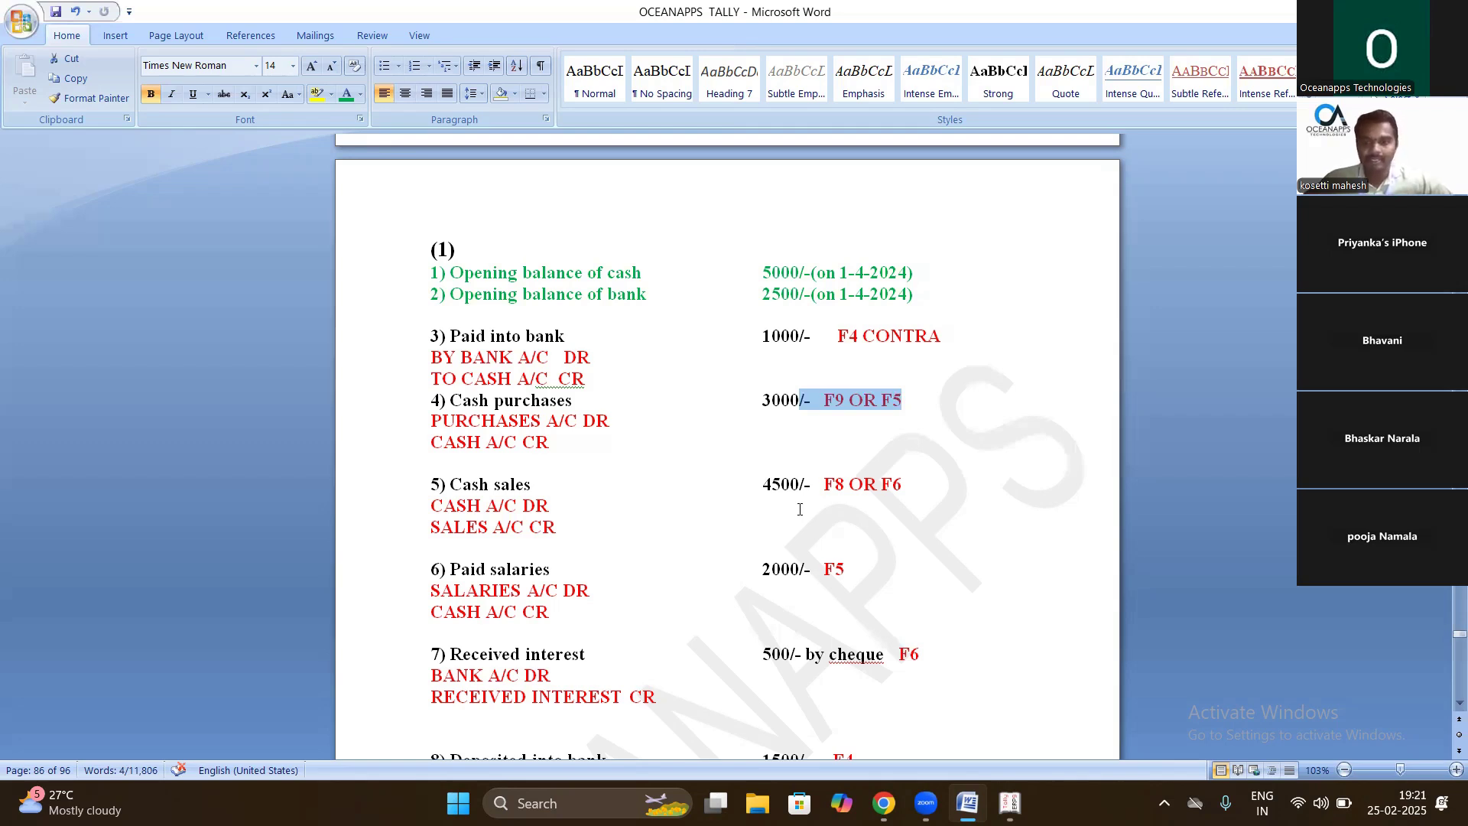
pyautogui.hotkey('alt', 'Tab')
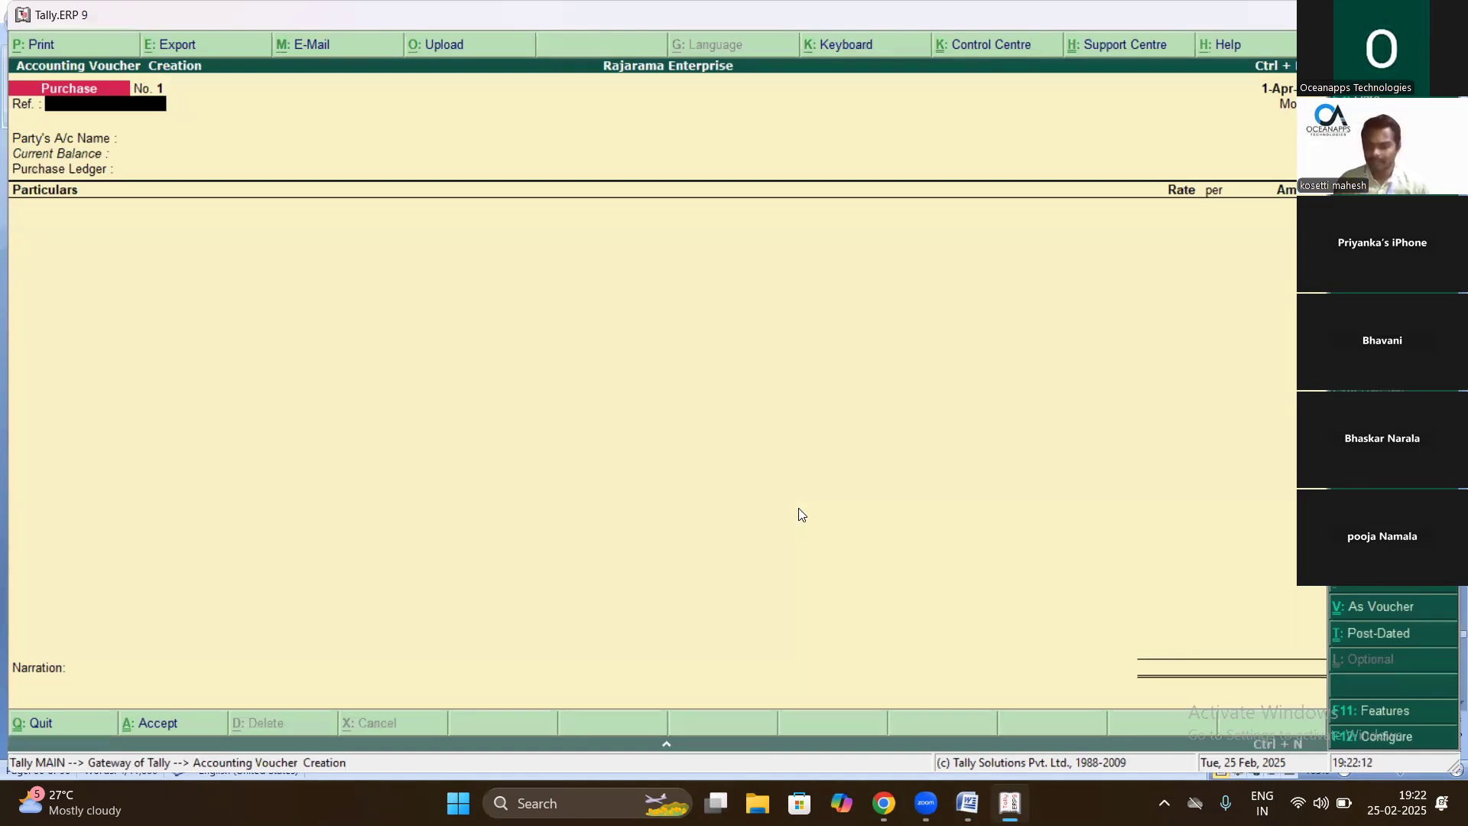
# - Move to Party's A/c Name so the List of Ledger Accounts shows Bank and Cash
pyautogui.press('Return')
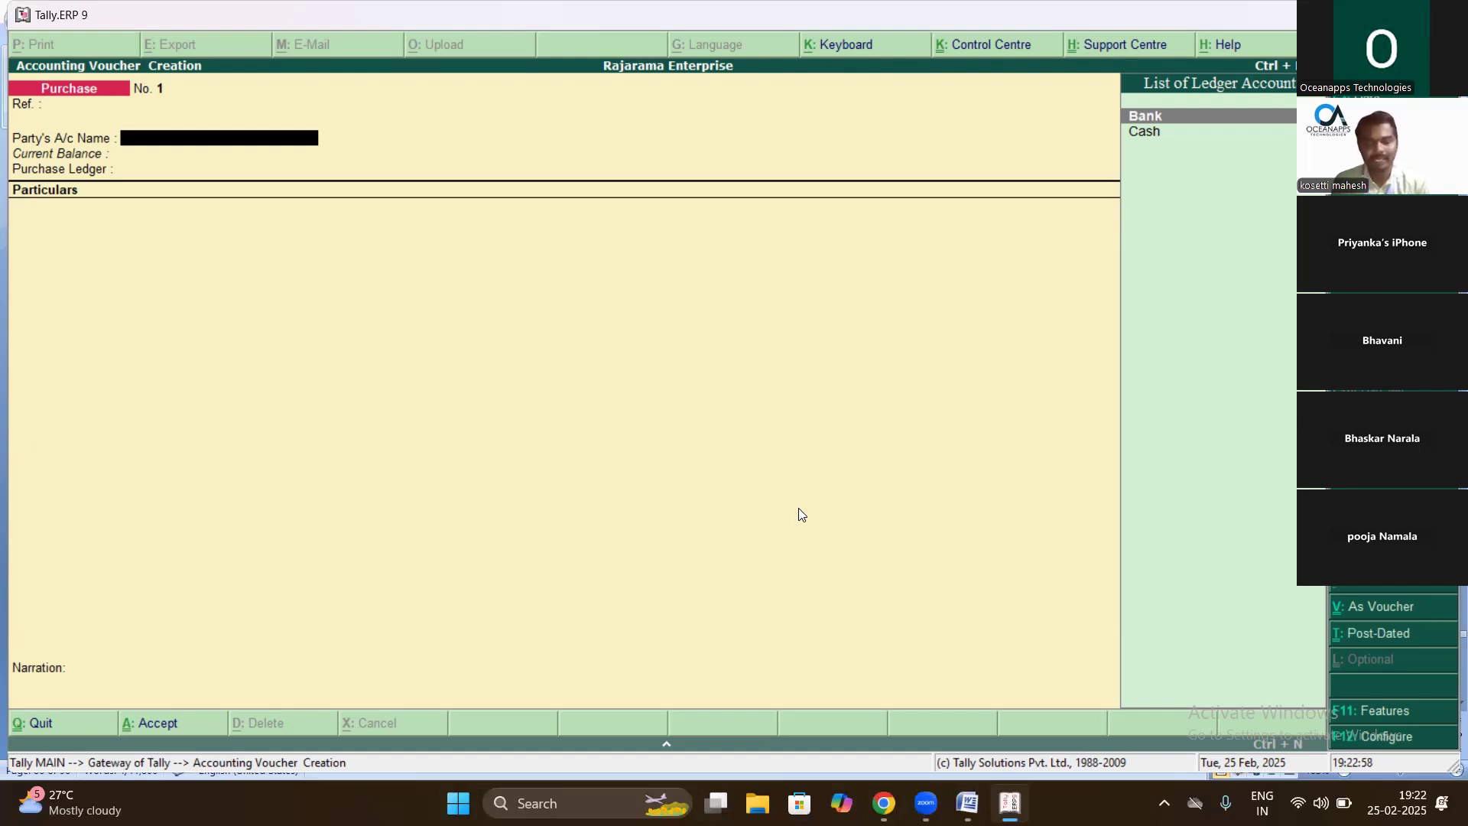
# - Pick Cash as the party account and accept the supplier details as Not Applicable
pyautogui.press('Down')
pyautogui.press('Return')
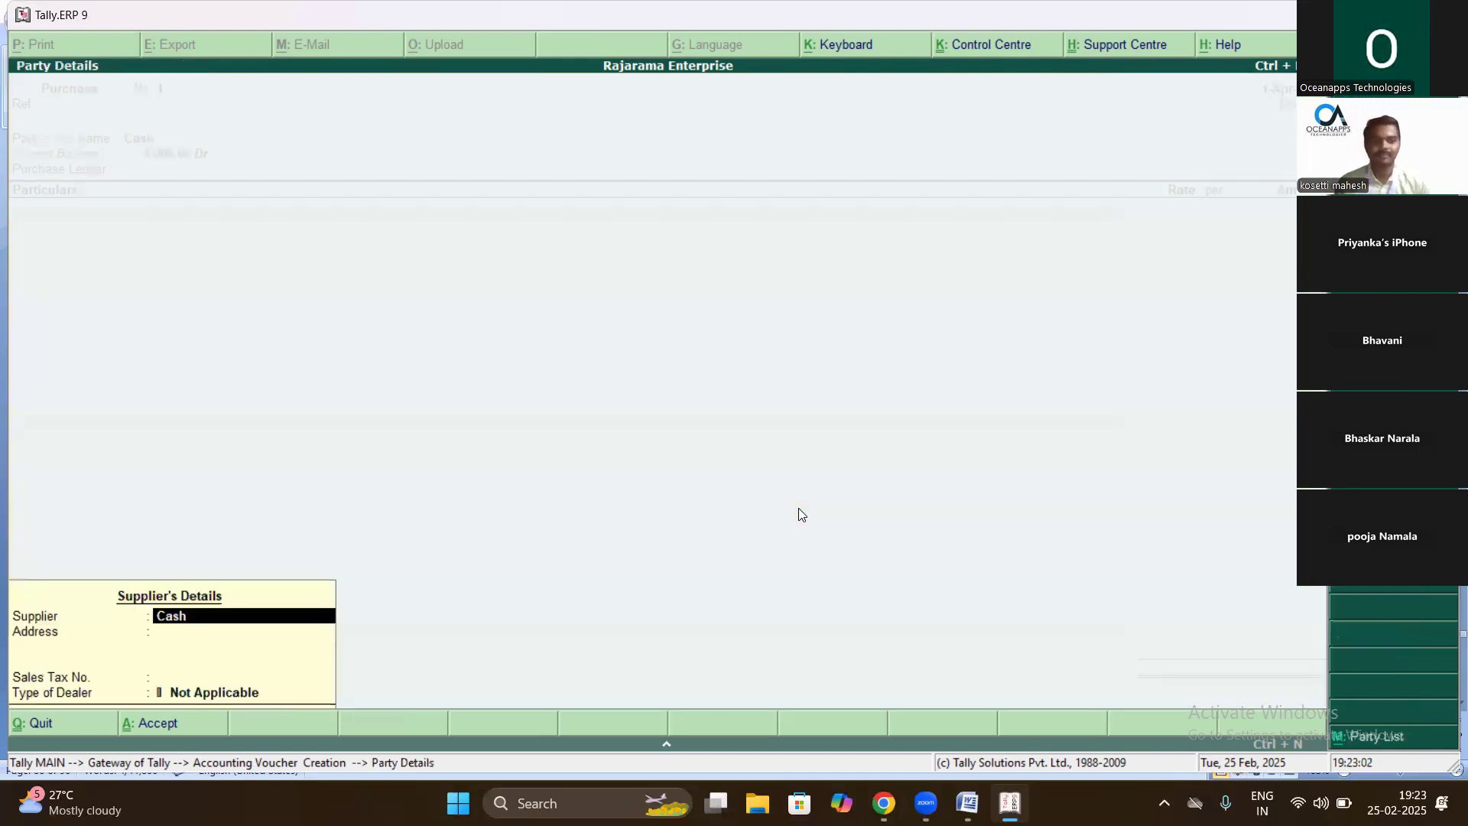
pyautogui.press('Return')
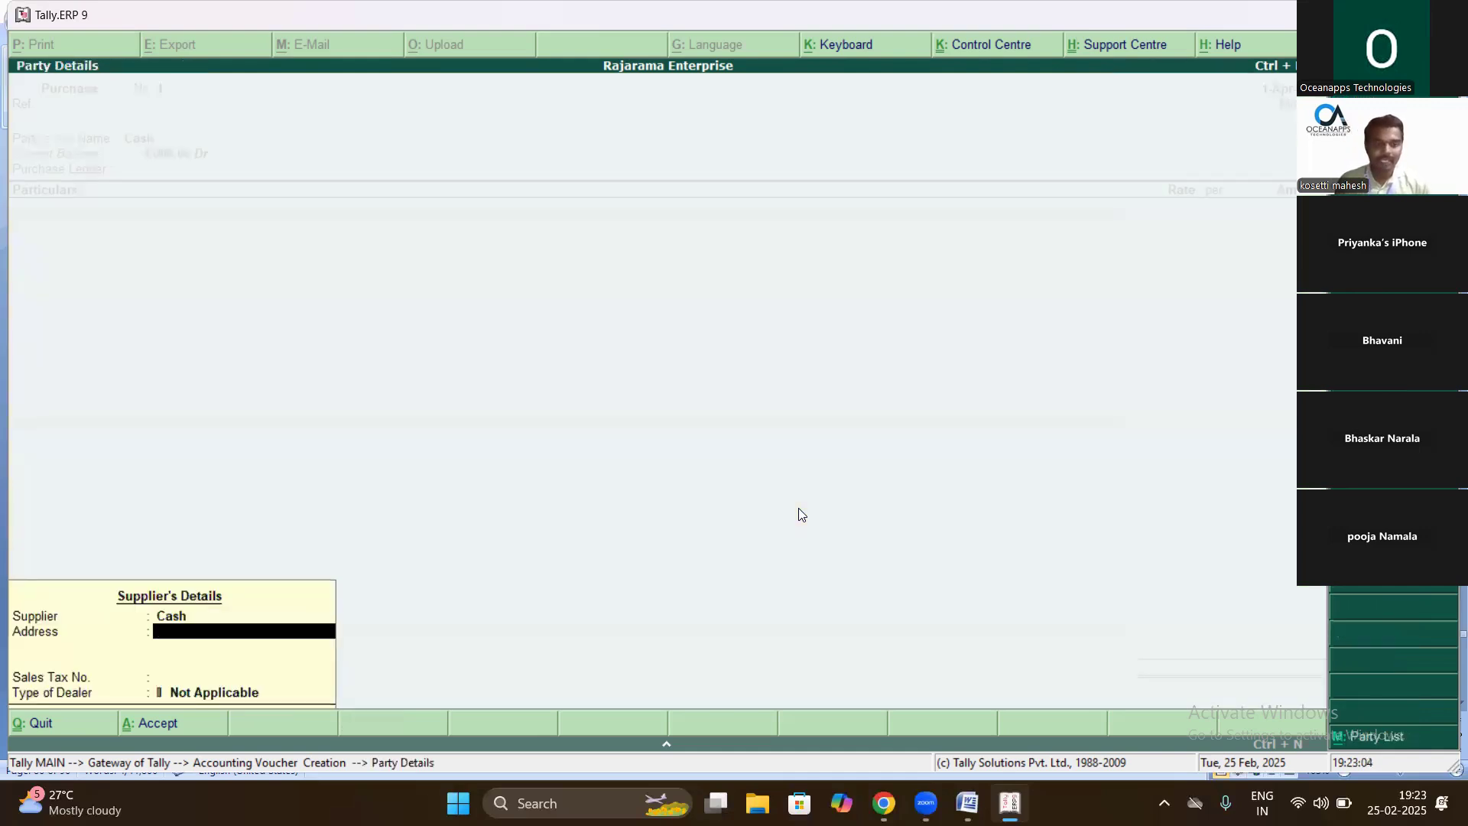
pyautogui.press('Return')
pyautogui.press('Return')
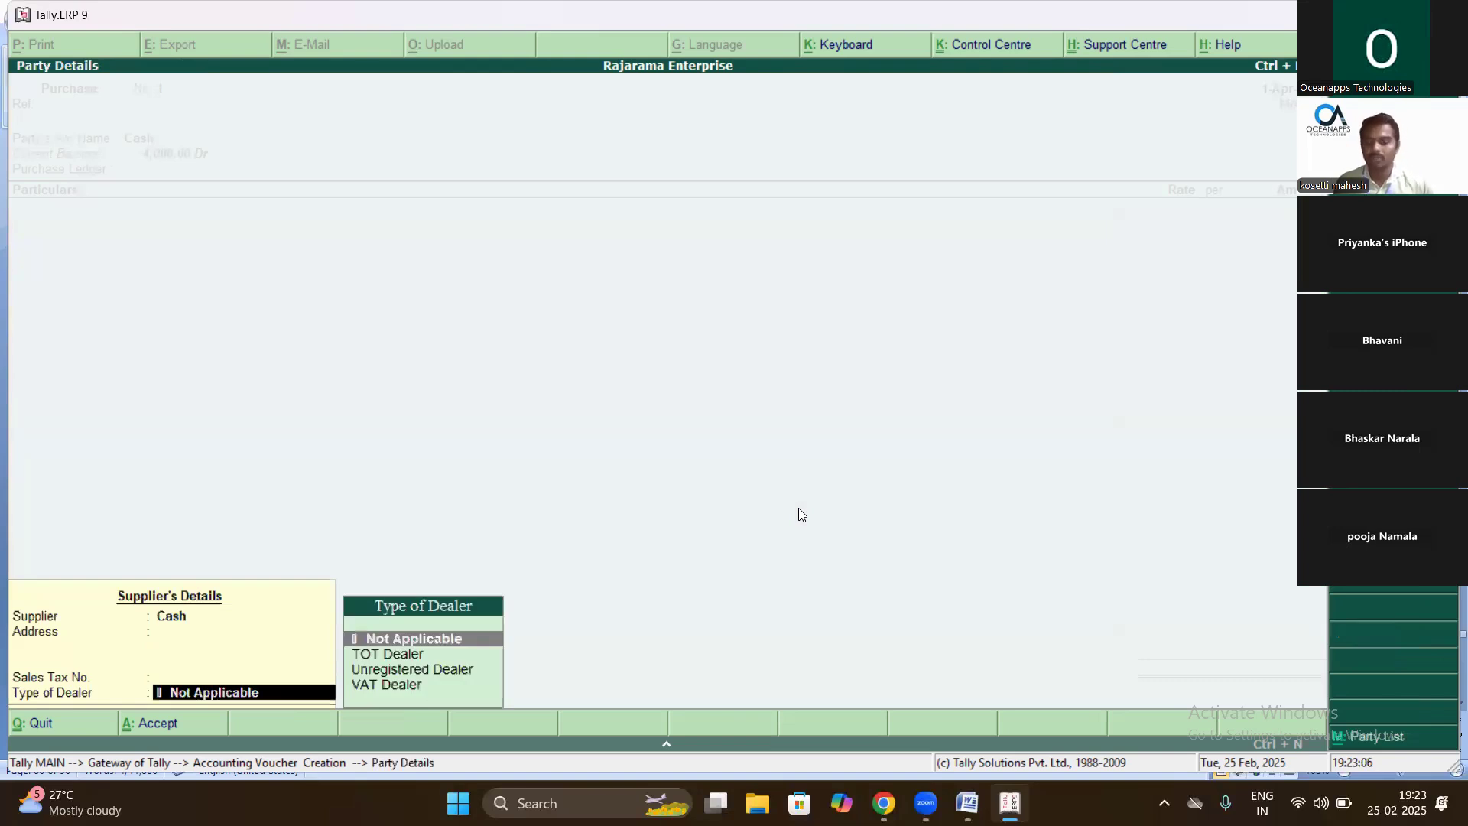
pyautogui.press('Return')
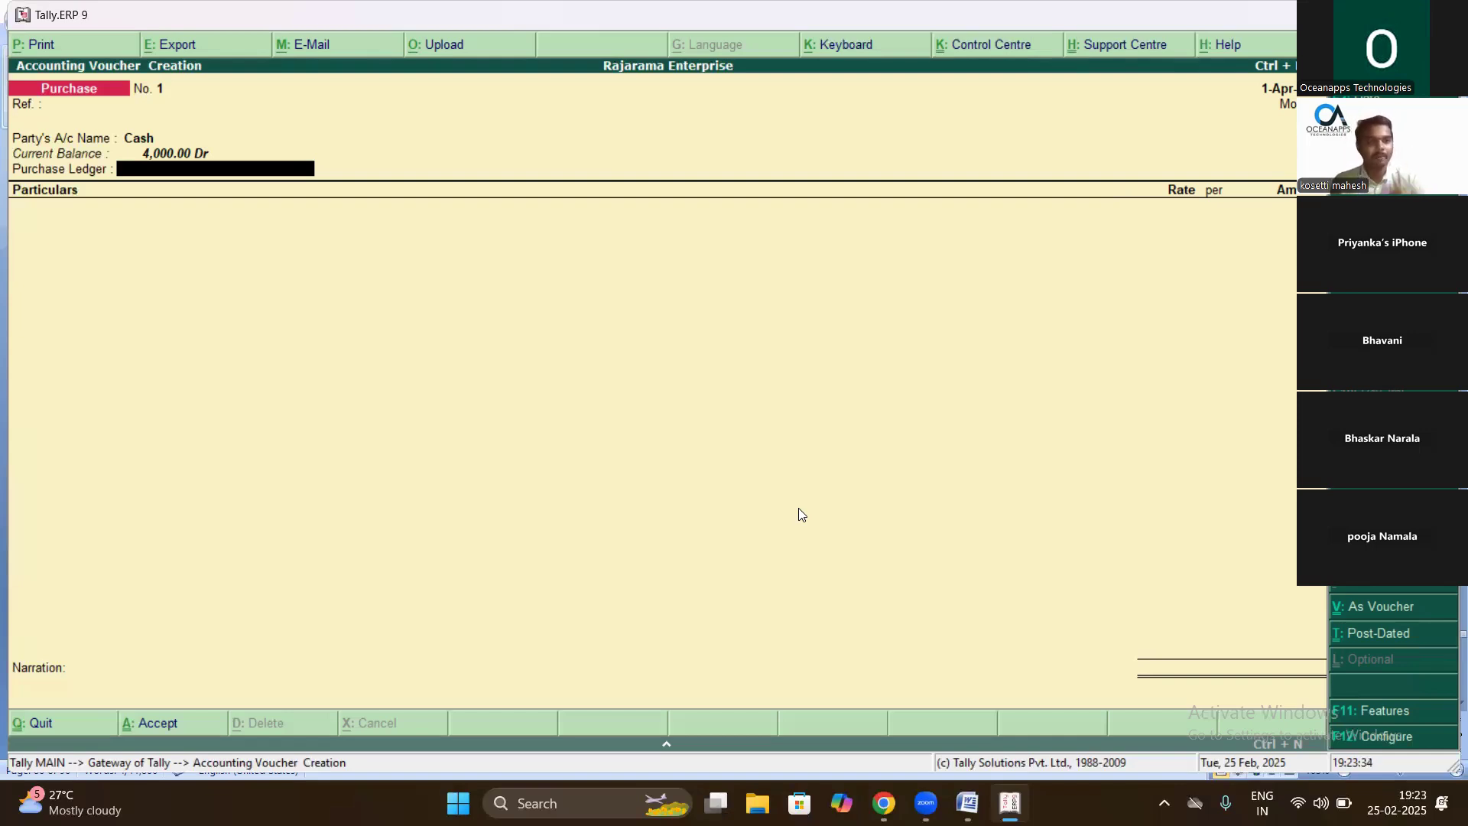
pyautogui.press('BackSpace')
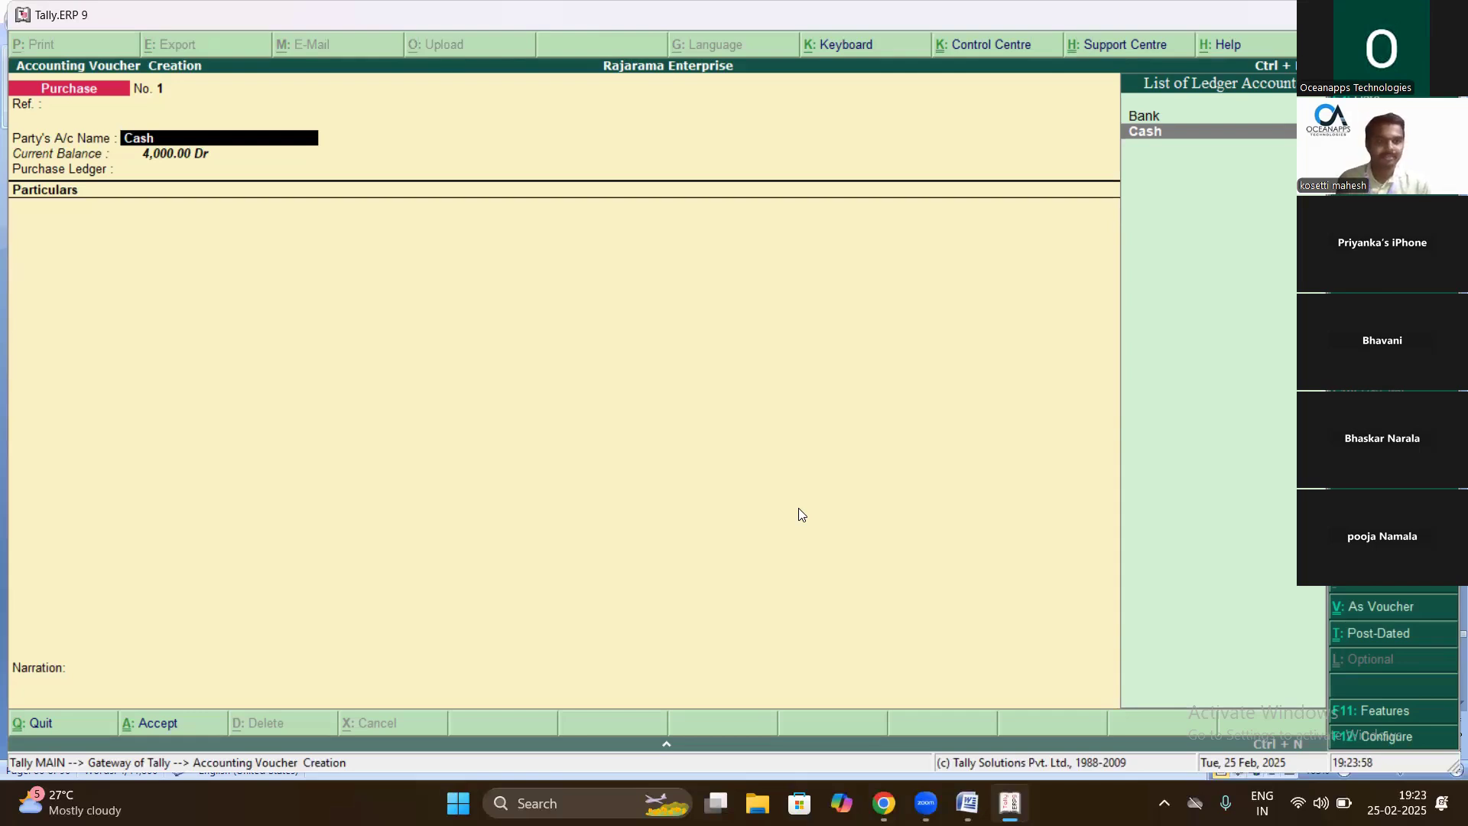
pyautogui.press('Return')
pyautogui.press('Return')
pyautogui.press('Return')
pyautogui.press('Return')
pyautogui.press('Return')
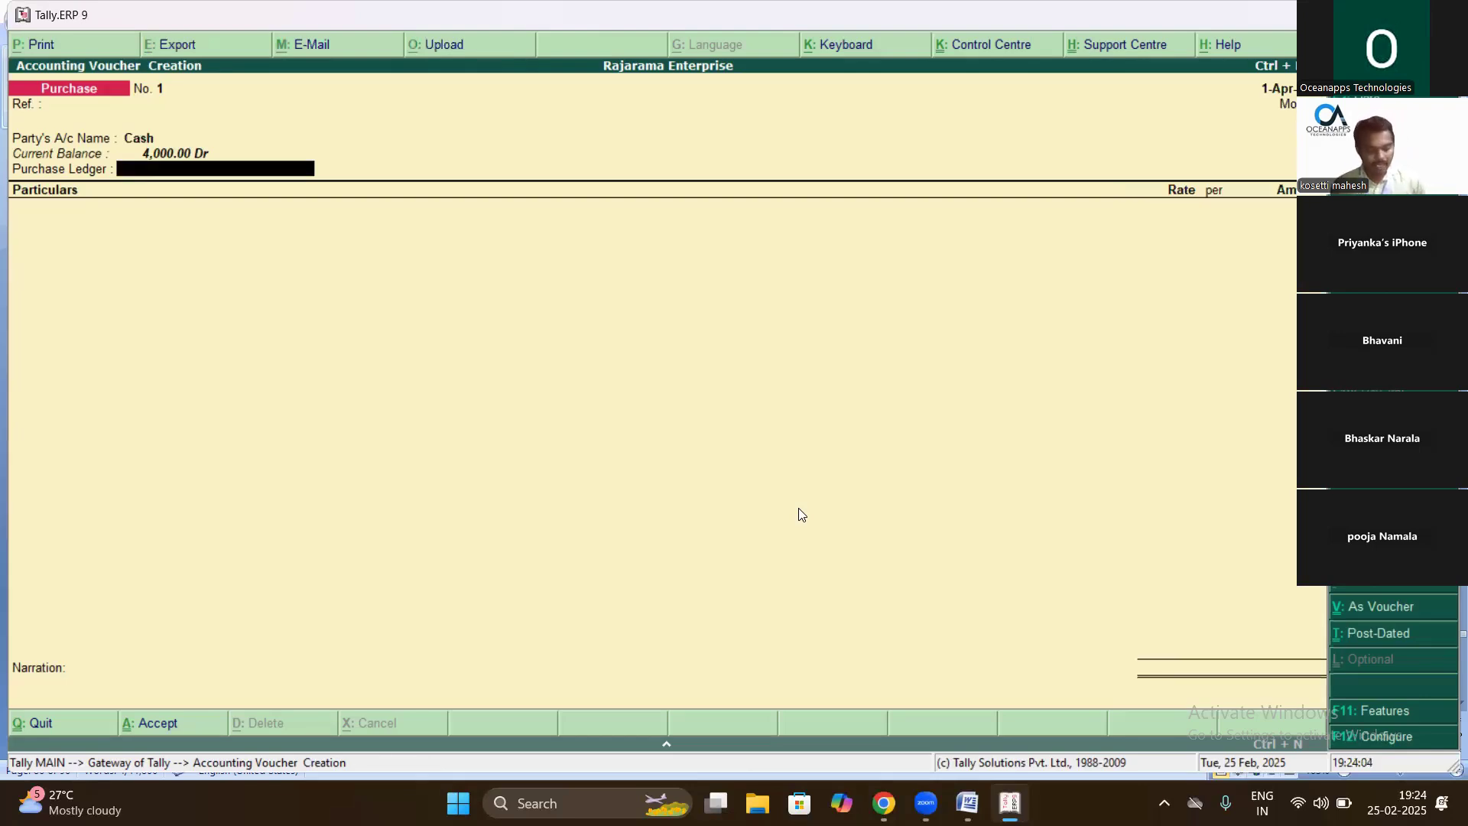
# - Create a Purchases ledger under the Purchases group and enter 3,000 against it
pyautogui.hotkey('alt', 'c')
pyautogui.write('Pu')
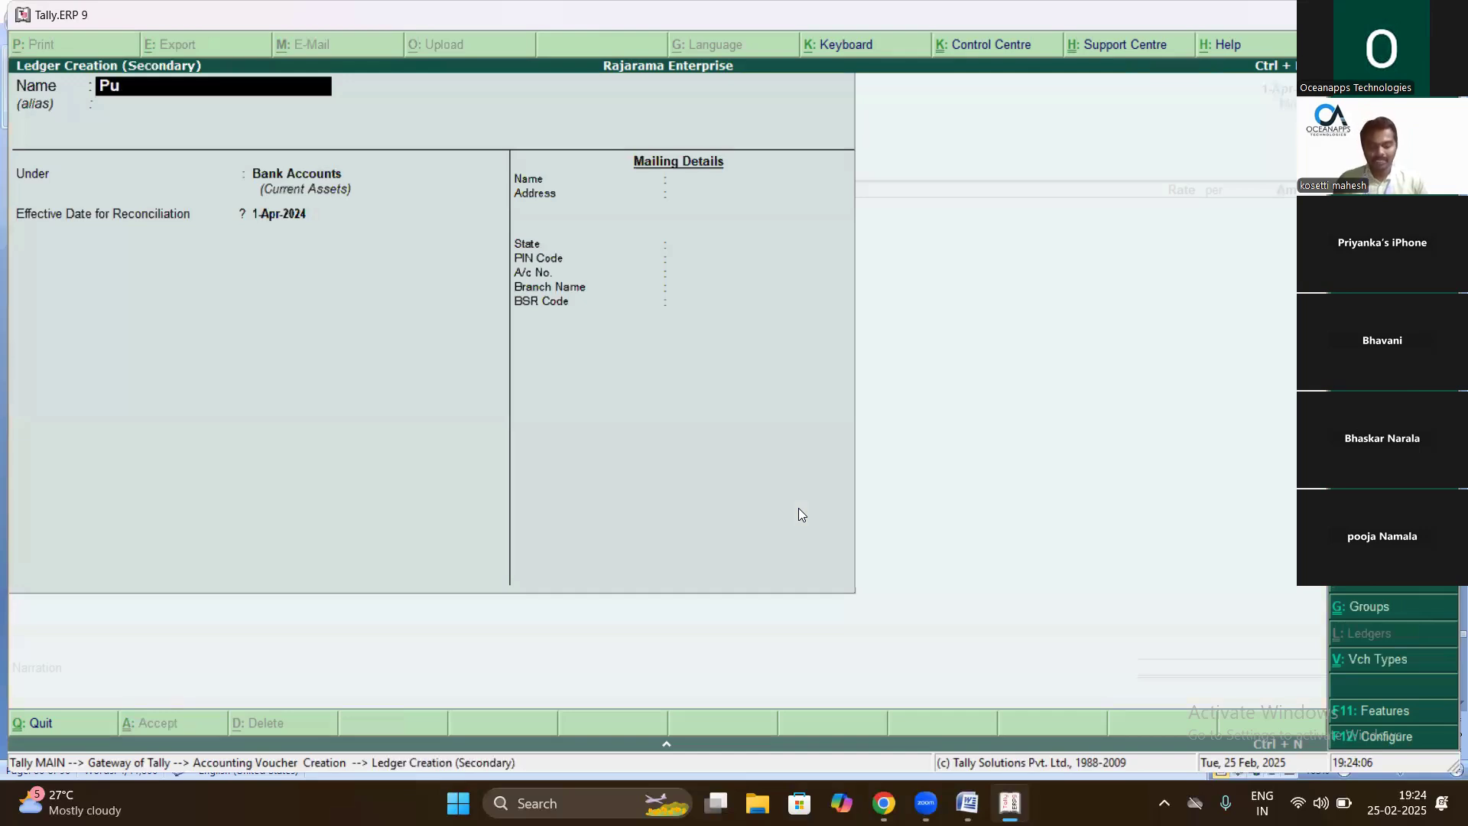
pyautogui.write('rchases')
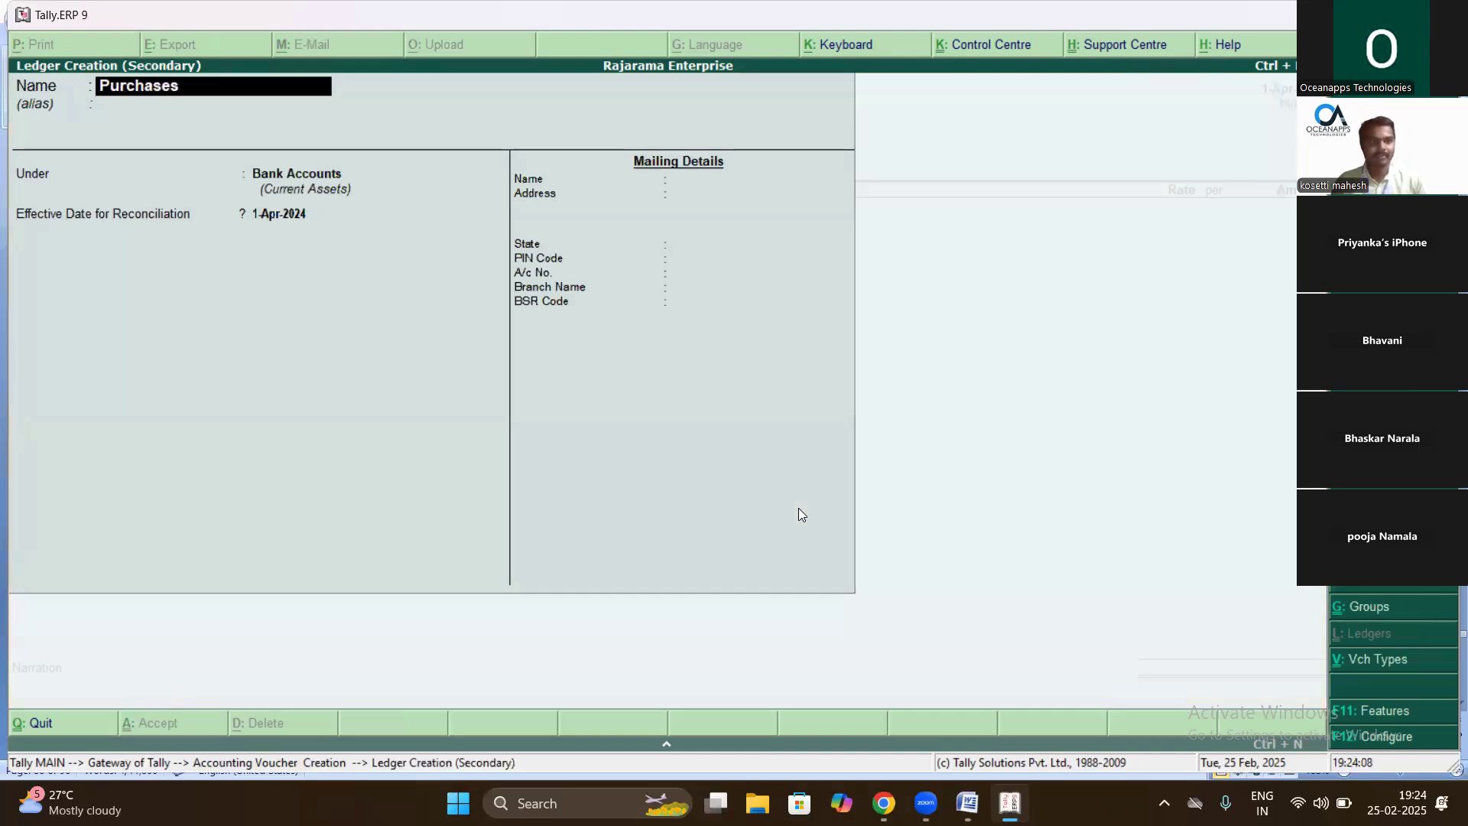
pyautogui.press('Return')
pyautogui.press('Return')
pyautogui.write('Pur')
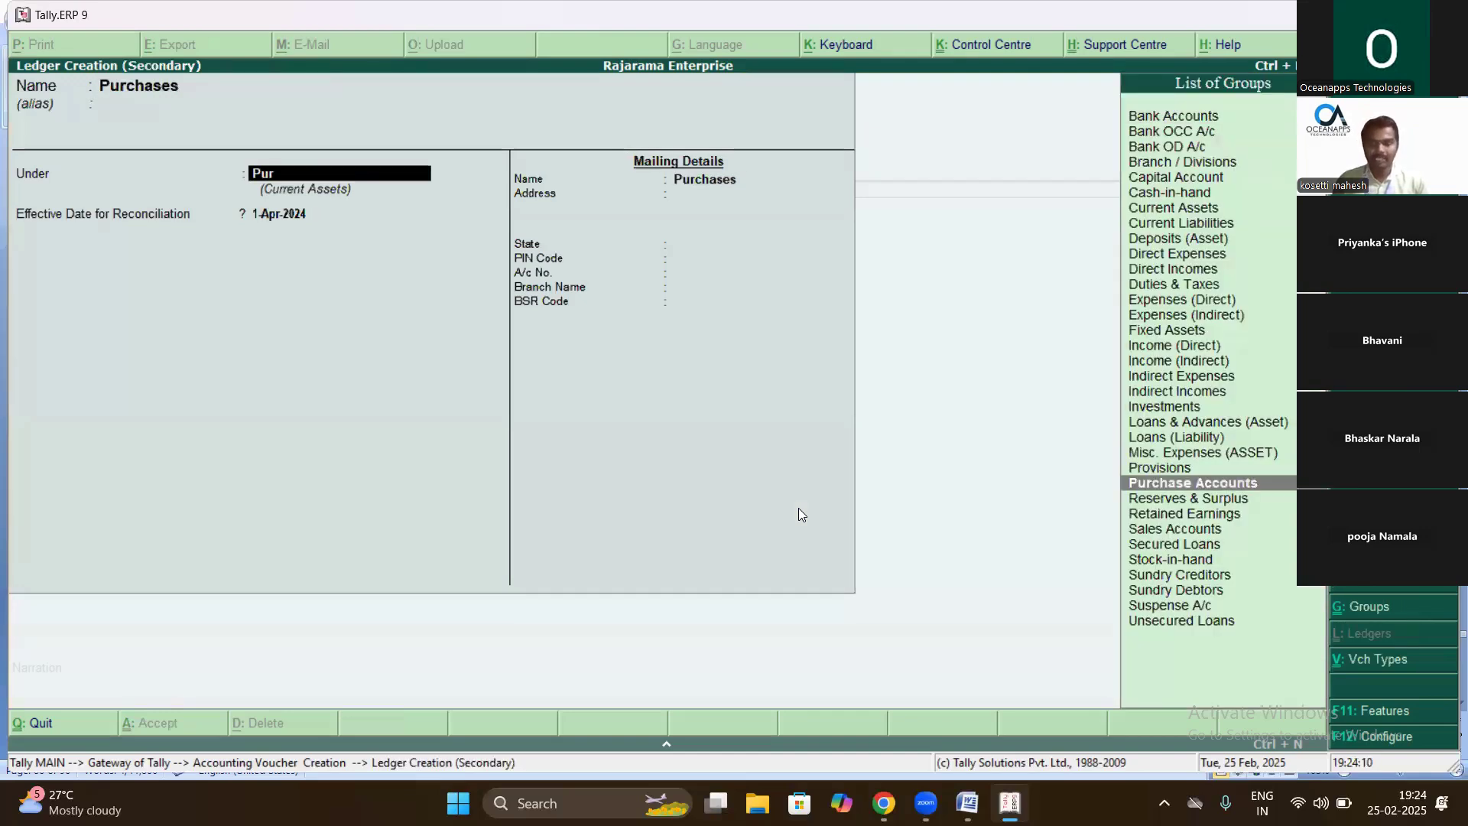
pyautogui.press('Return')
pyautogui.press('Return')
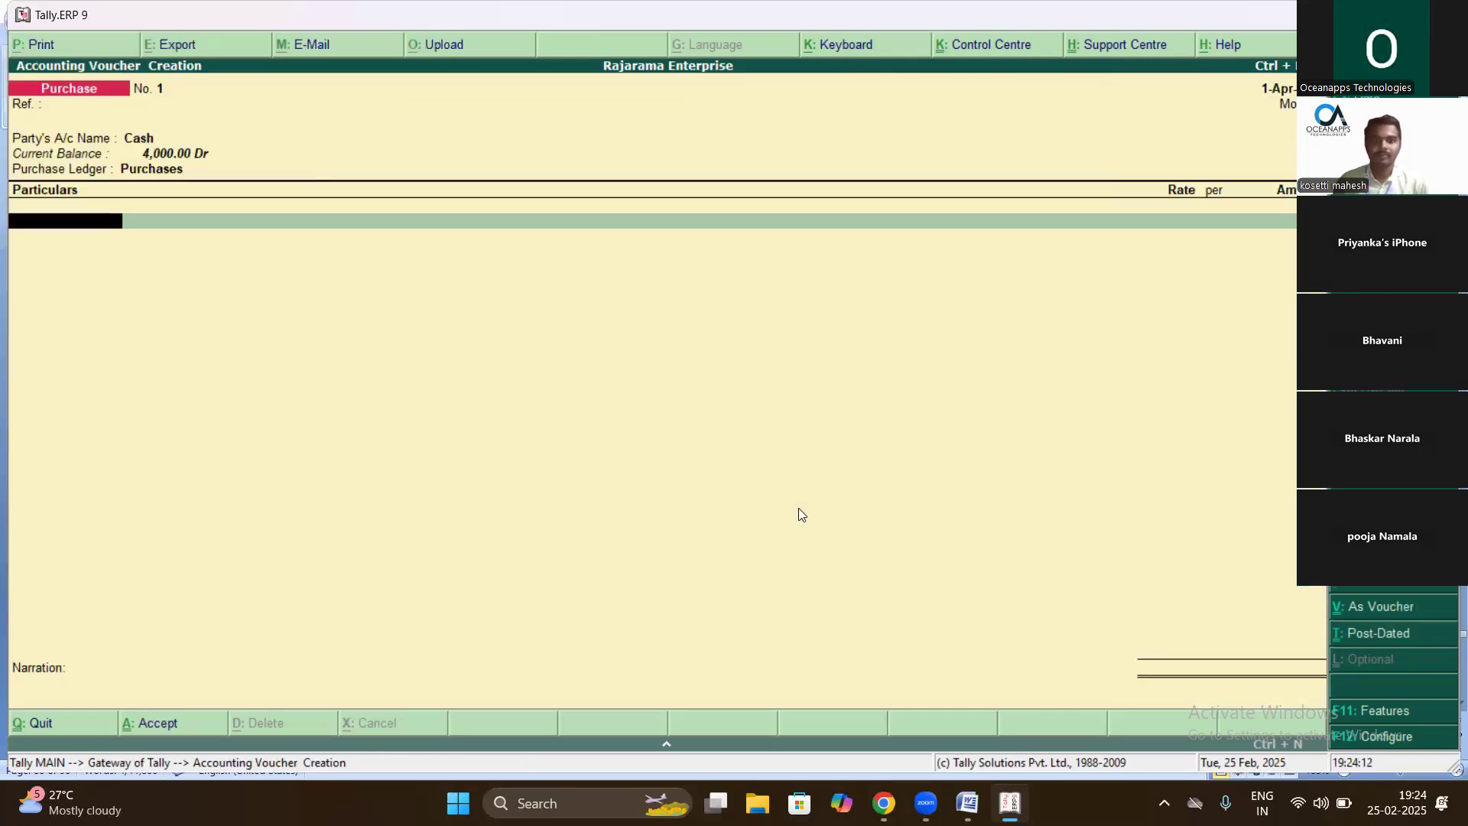
pyautogui.write('Pu')
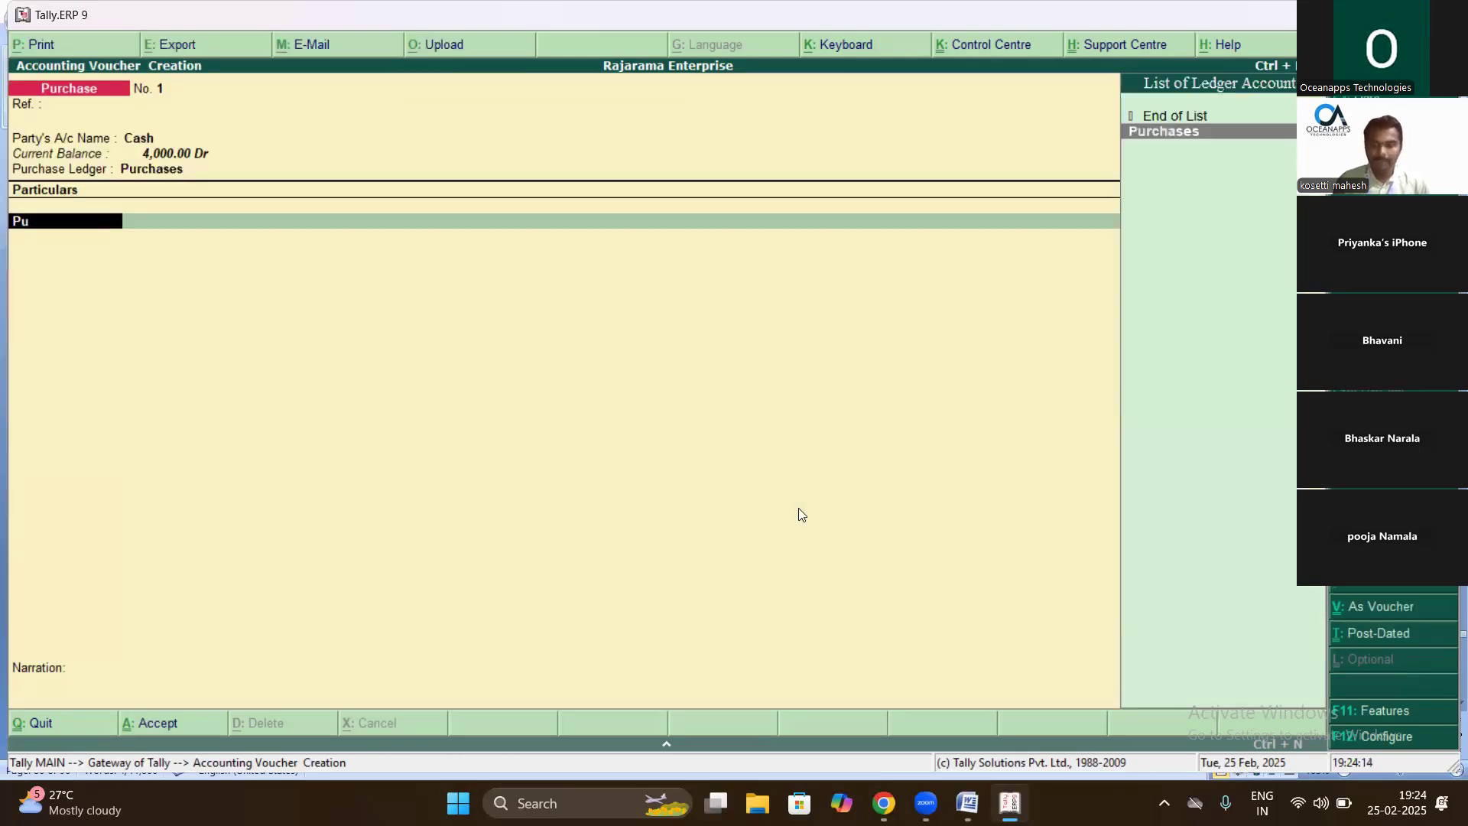
pyautogui.press('Return')
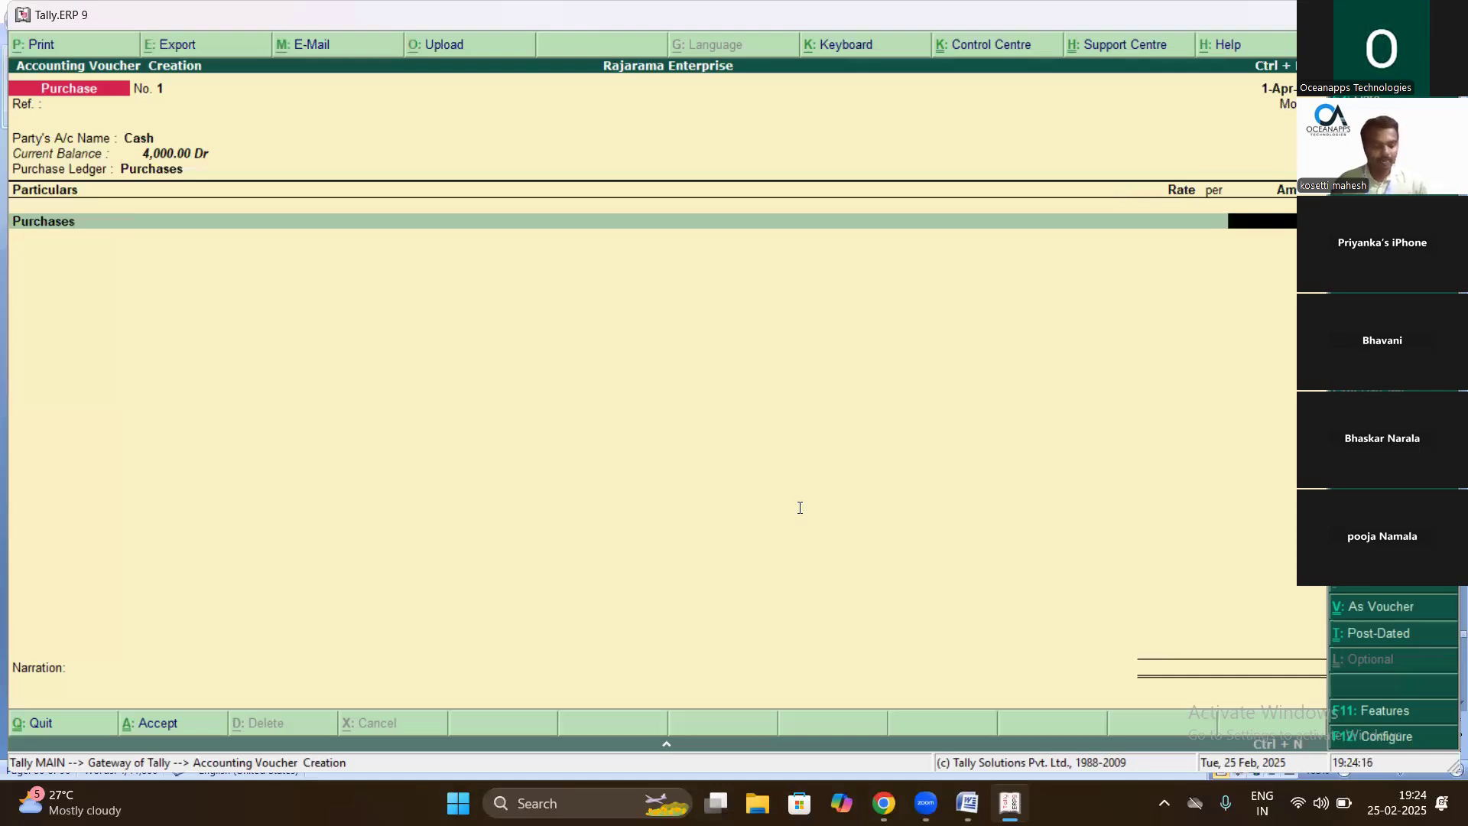
pyautogui.hotkey('alt', 'Tab')
pyautogui.hotkey('alt', 'Tab')
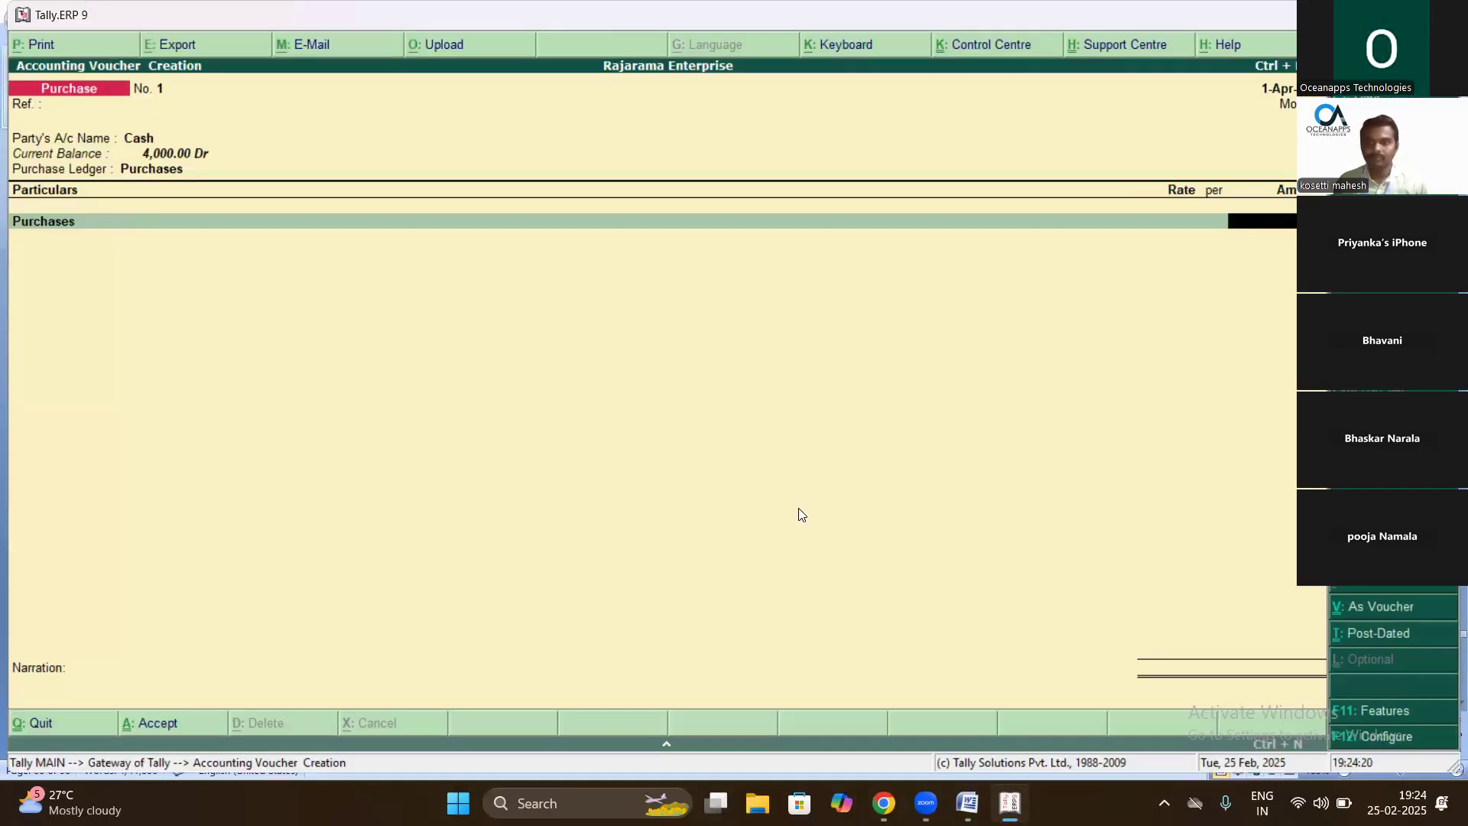
pyautogui.press('Return')
pyautogui.press('Return')
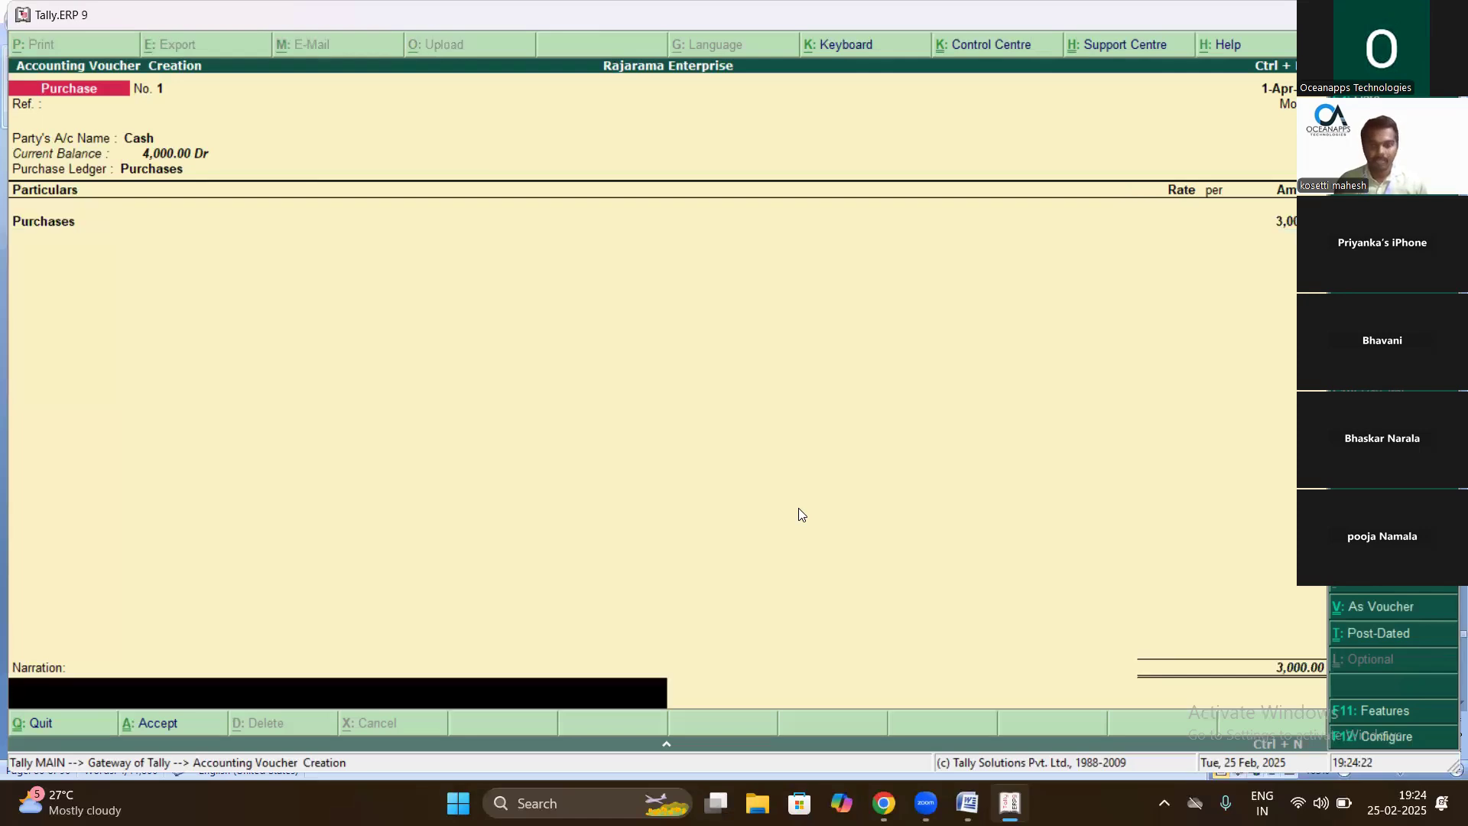
# - Narrate the voucher 'being goods purchases by bill number' and save it
pyautogui.write('being go')
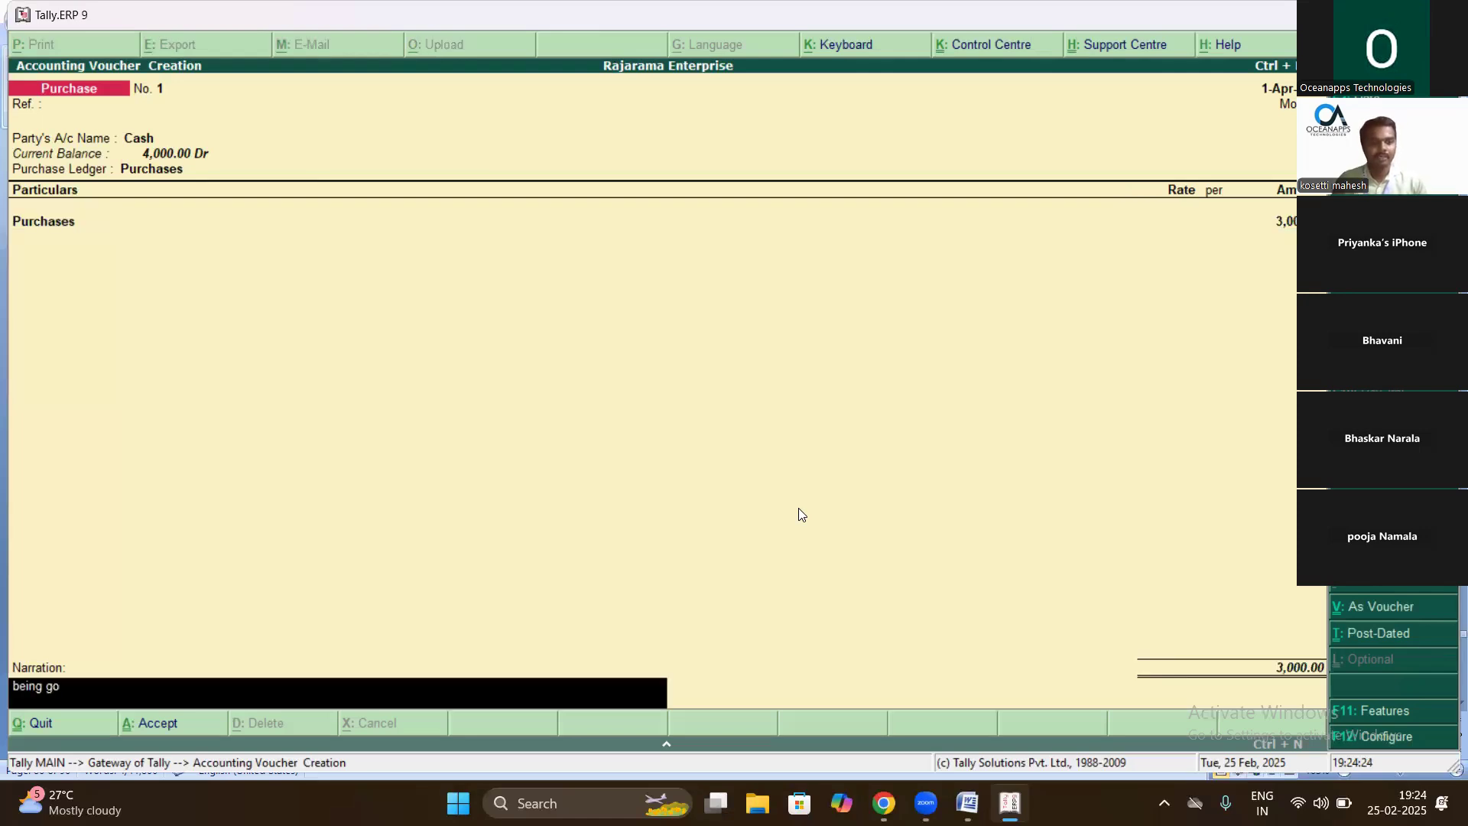
pyautogui.write('ods purchases on c')
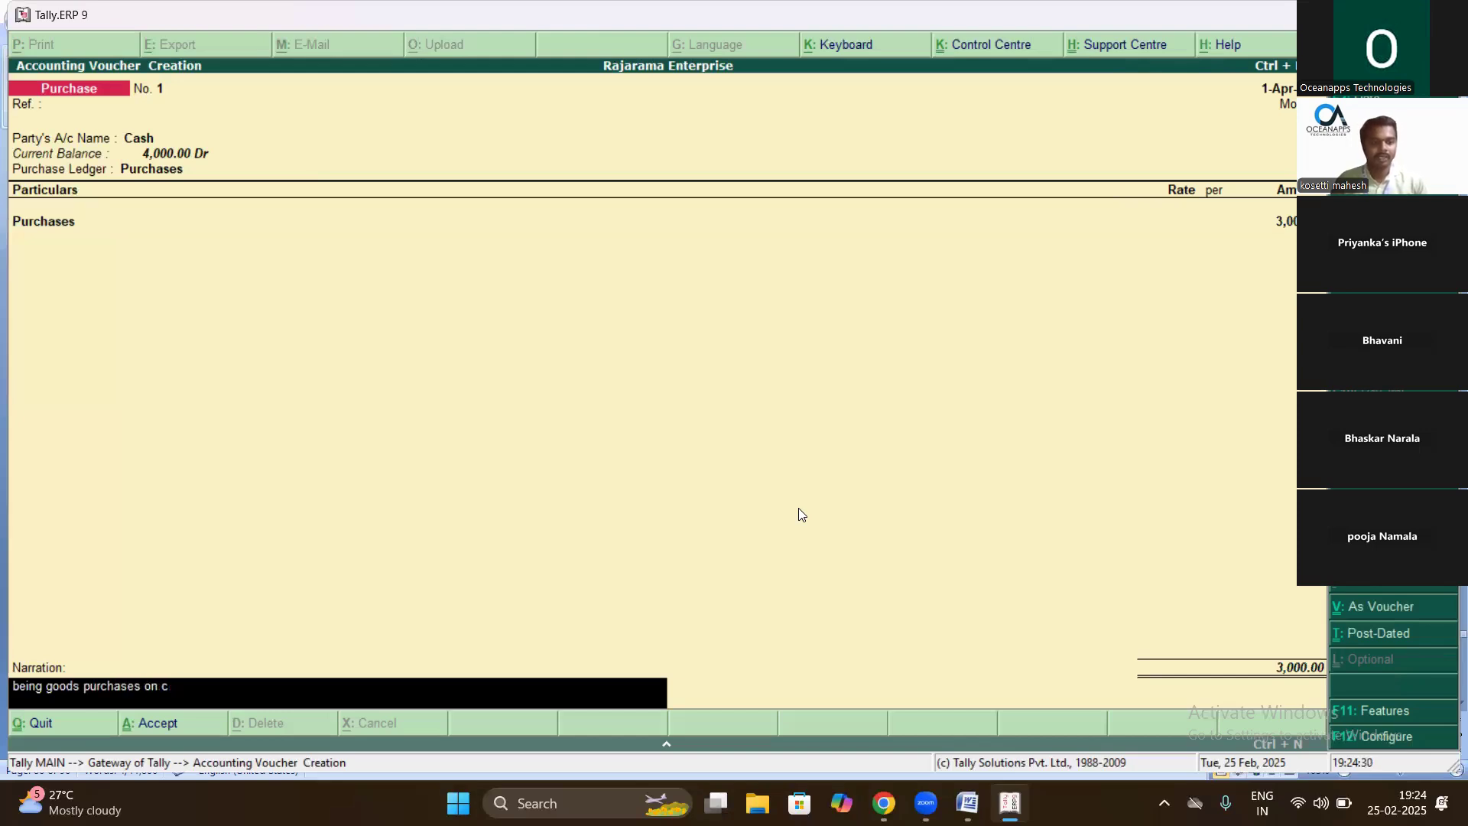
pyautogui.write('ash basis')
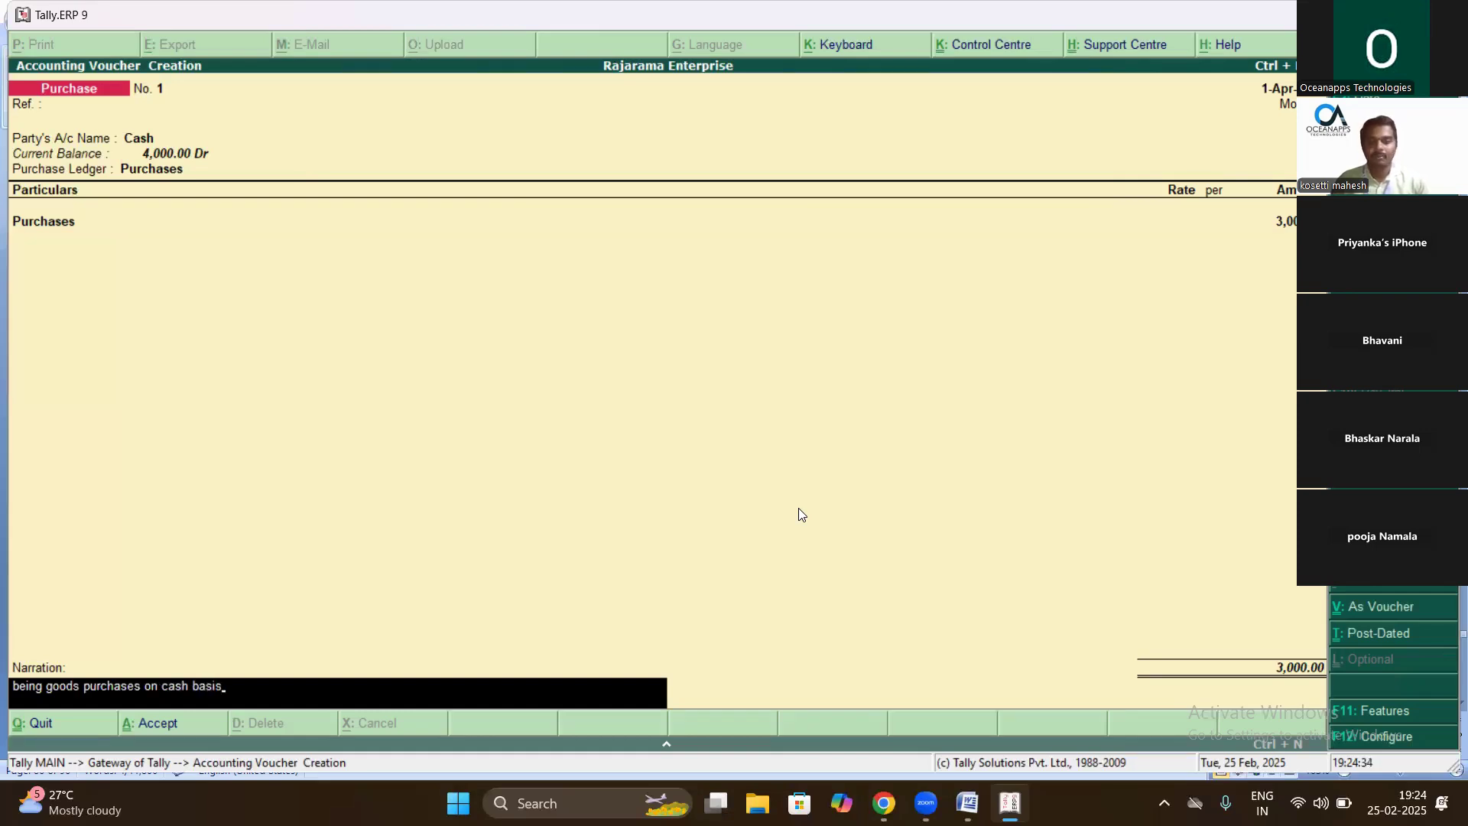
pyautogui.press('BackSpace')
pyautogui.press('BackSpace')
pyautogui.press('BackSpace')
pyautogui.press('BackSpace')
pyautogui.press('BackSpace')
pyautogui.press('BackSpace')
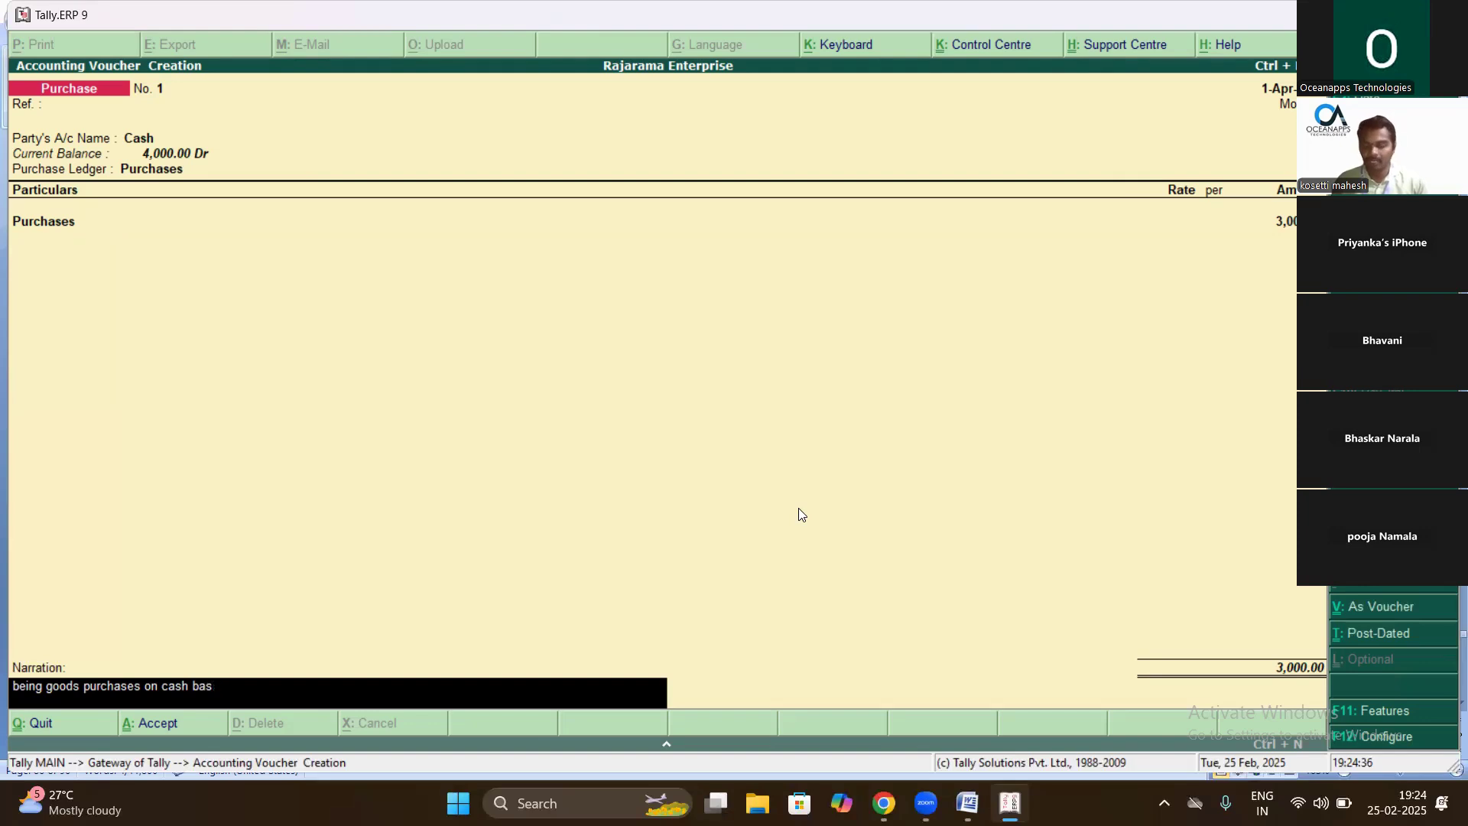
pyautogui.press('BackSpace')
pyautogui.press('BackSpace')
pyautogui.press('BackSpace')
pyautogui.press('BackSpace')
pyautogui.press('BackSpace')
pyautogui.press('BackSpace')
pyautogui.press('BackSpace')
pyautogui.press('BackSpace')
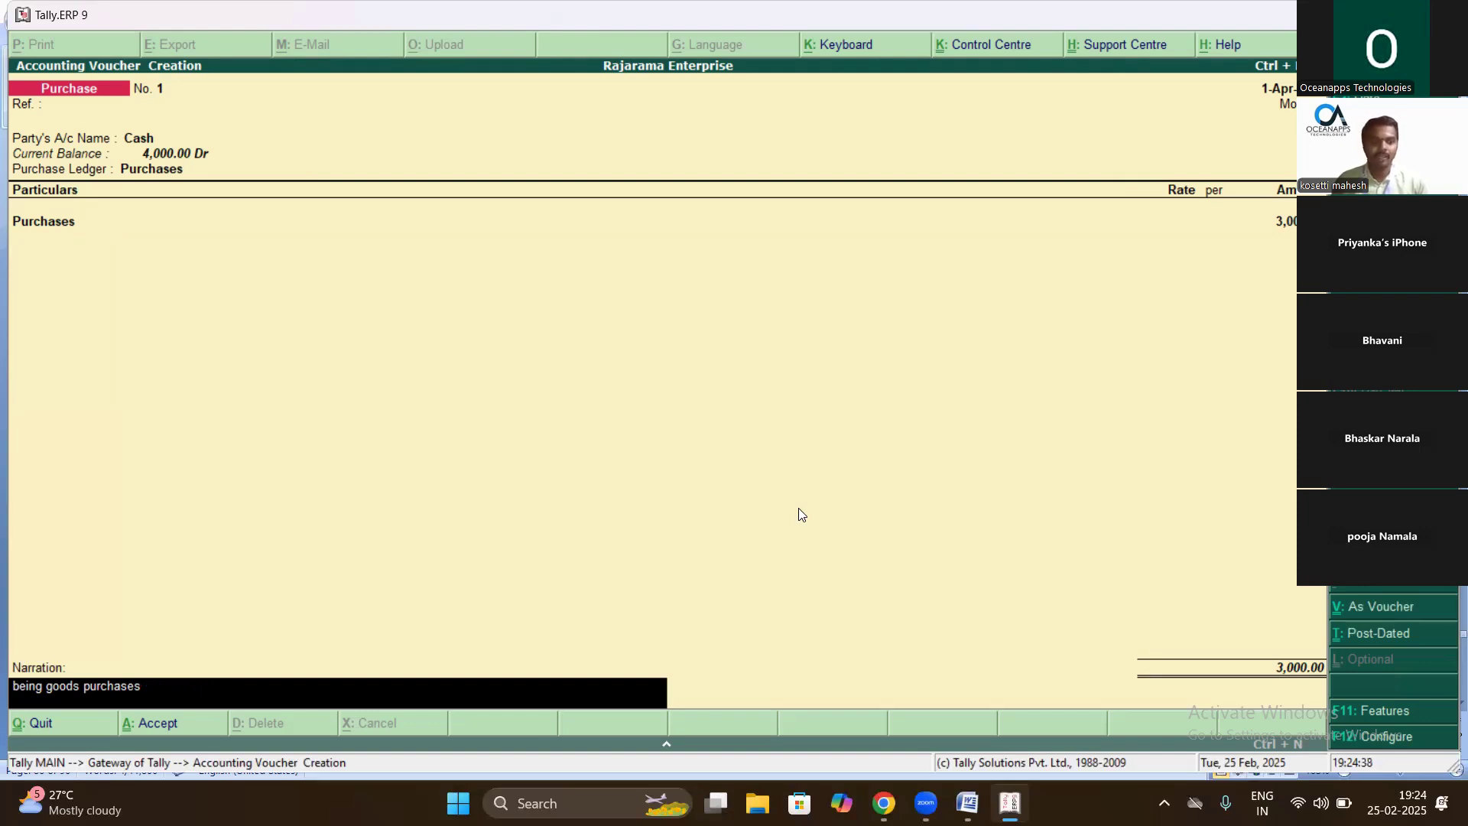
pyautogui.write('by bi')
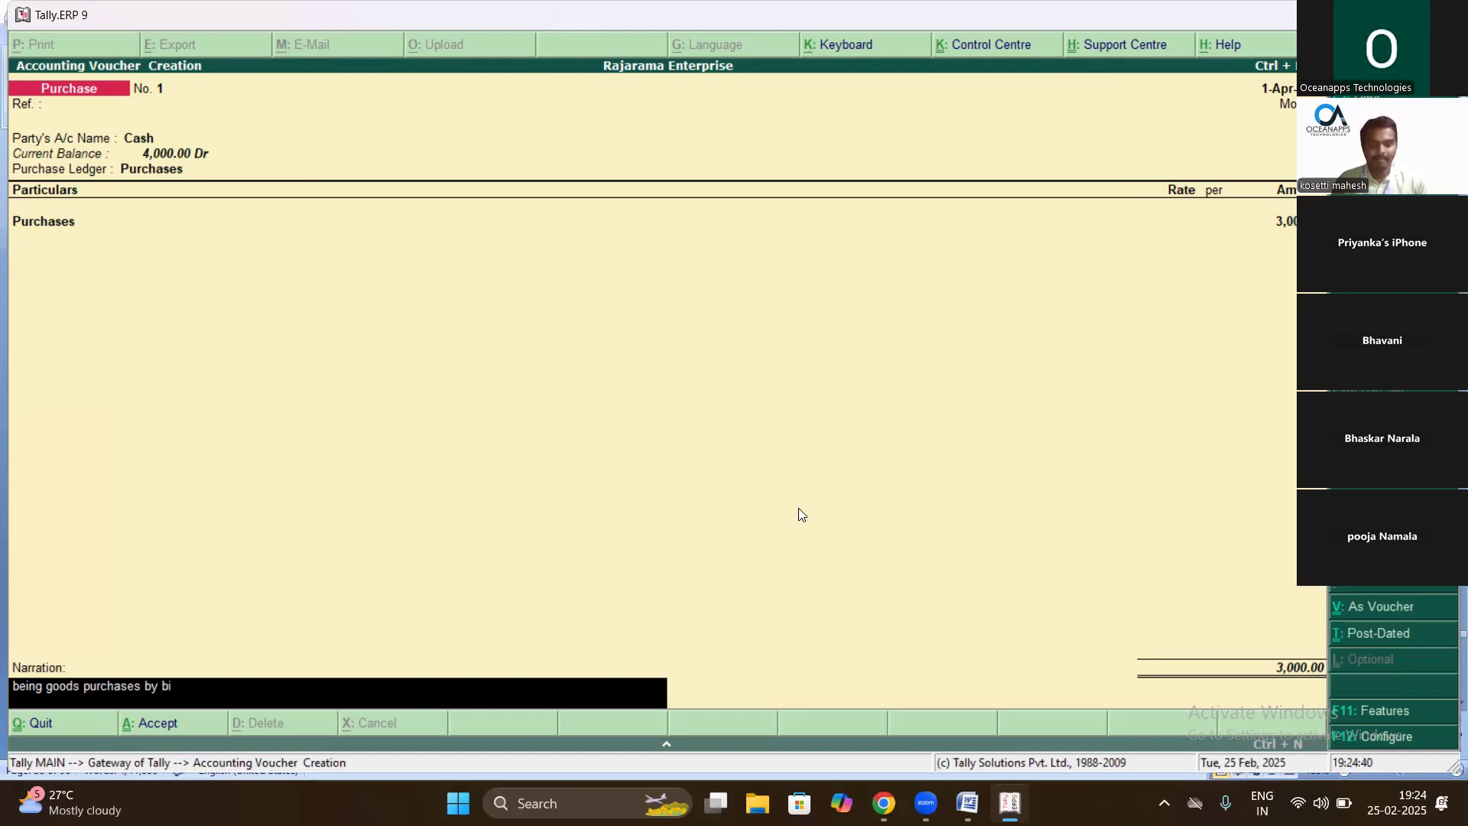
pyautogui.write('ll number')
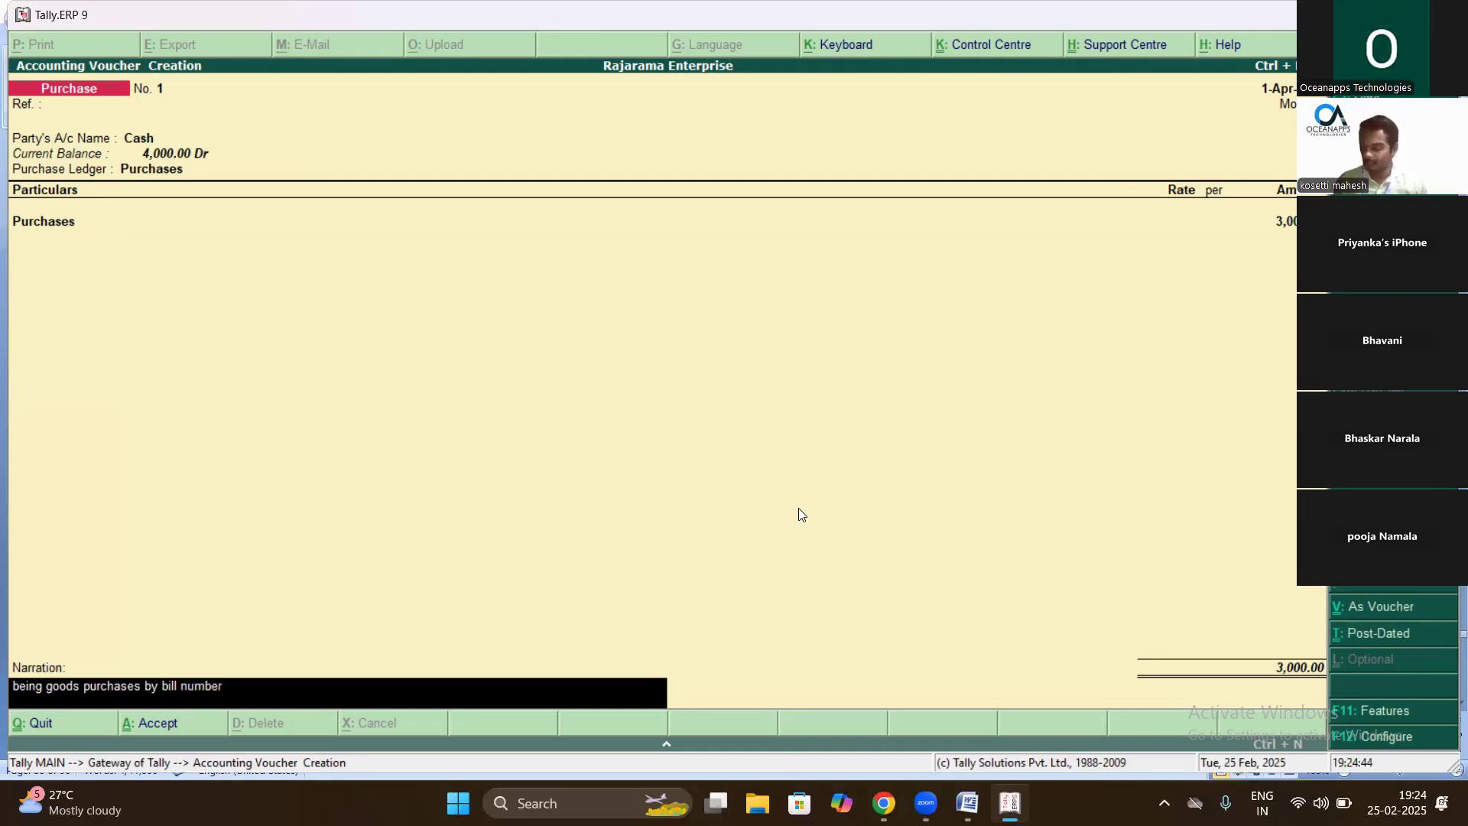
pyautogui.press('Return')
pyautogui.press('Return')
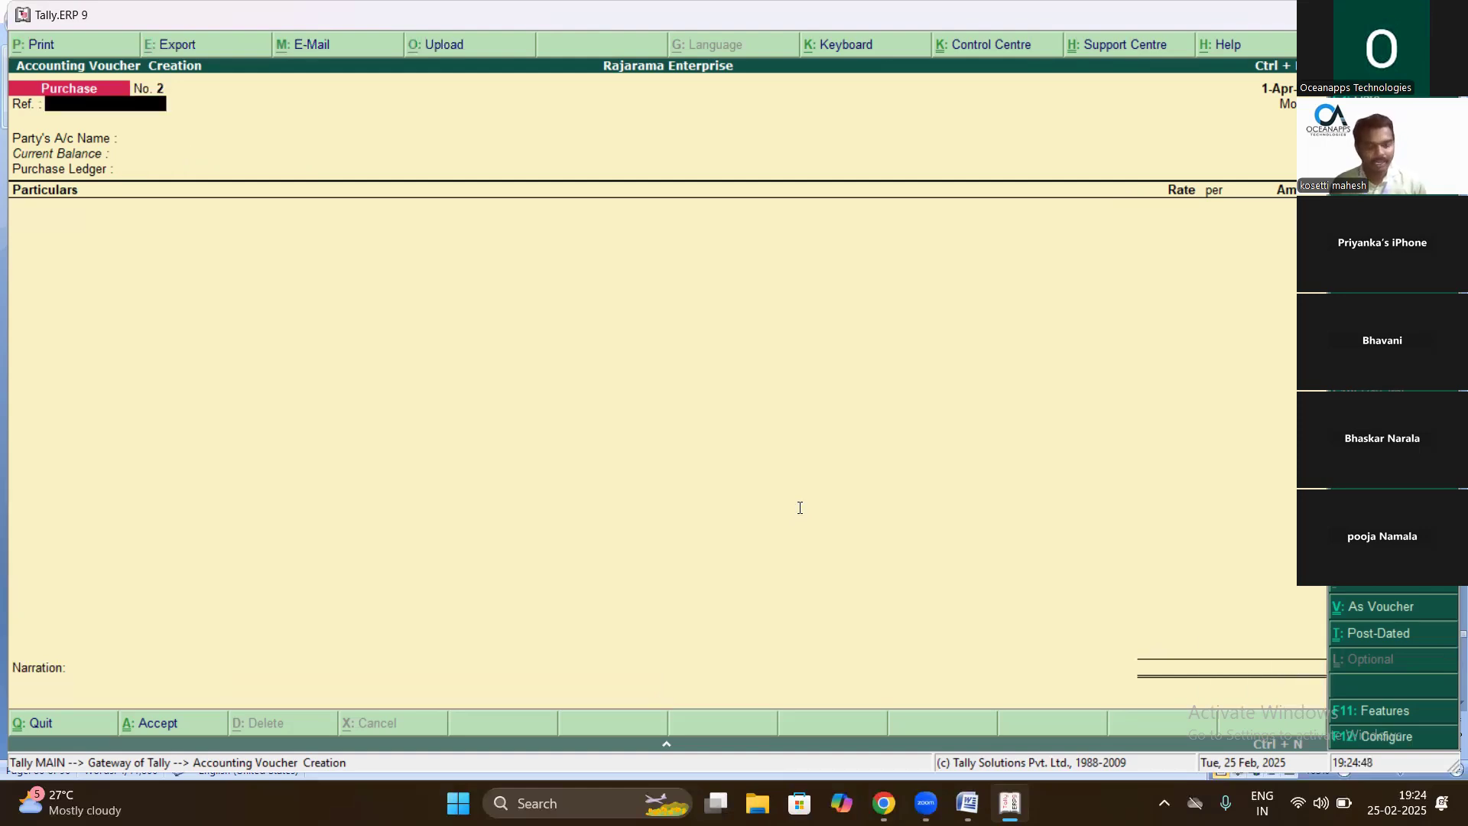
# - Start Sales voucher No. 1 with Cash as the party, accepting Not Applicable party details
pyautogui.hotkey('alt', 'Tab')
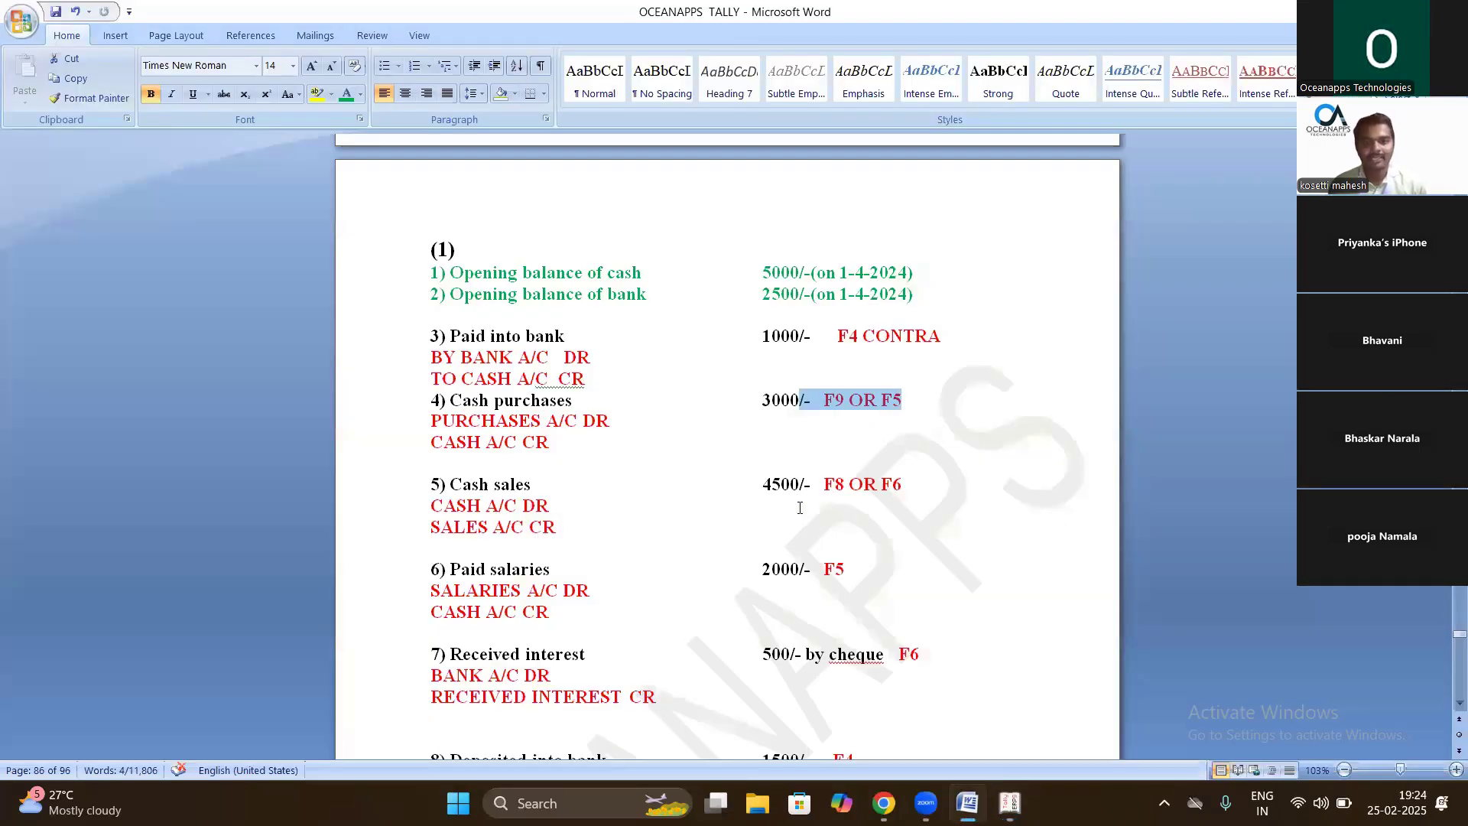
pyautogui.hotkey('alt', 'Tab')
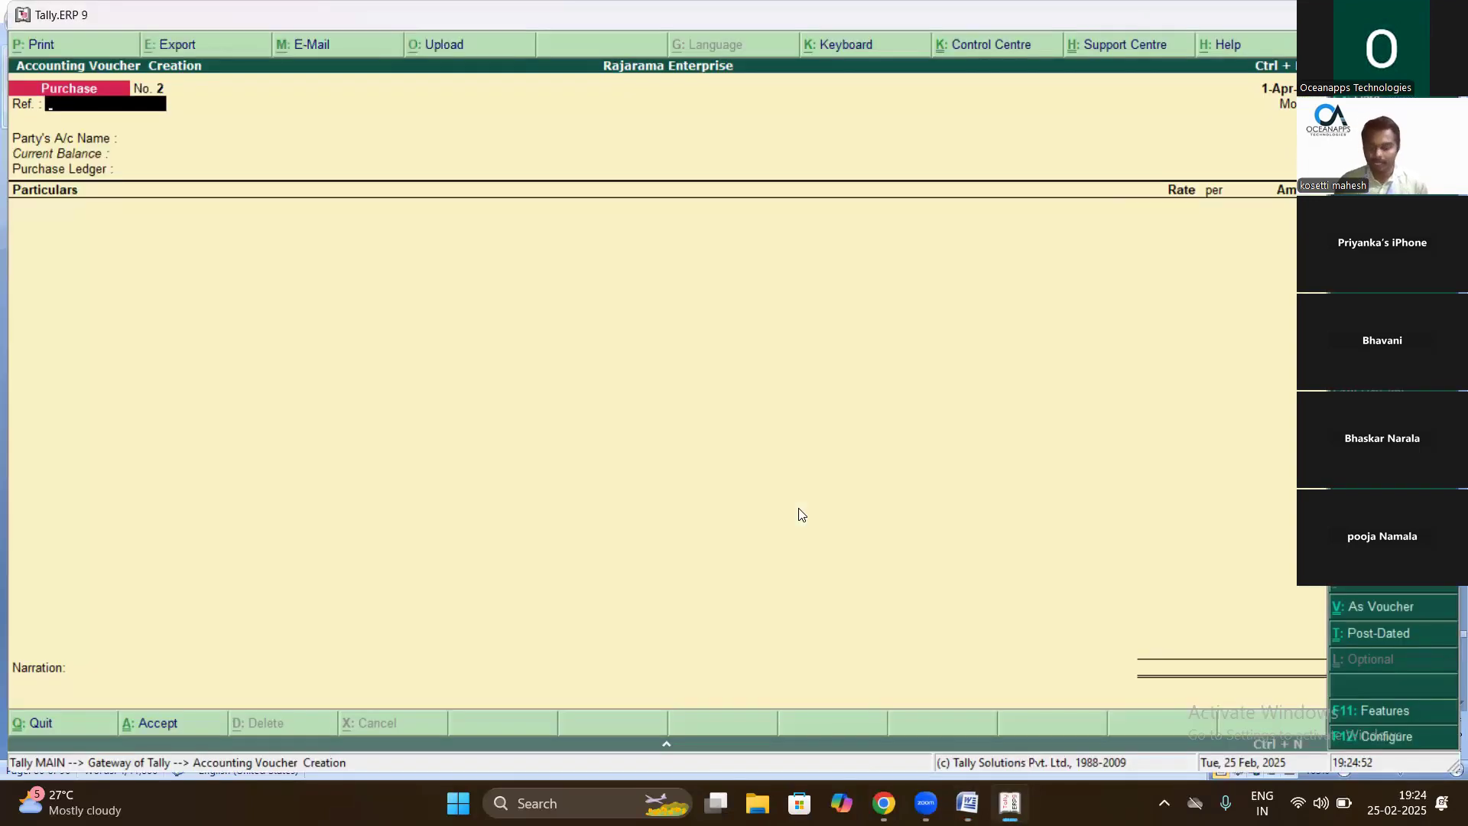
pyautogui.press('F8')
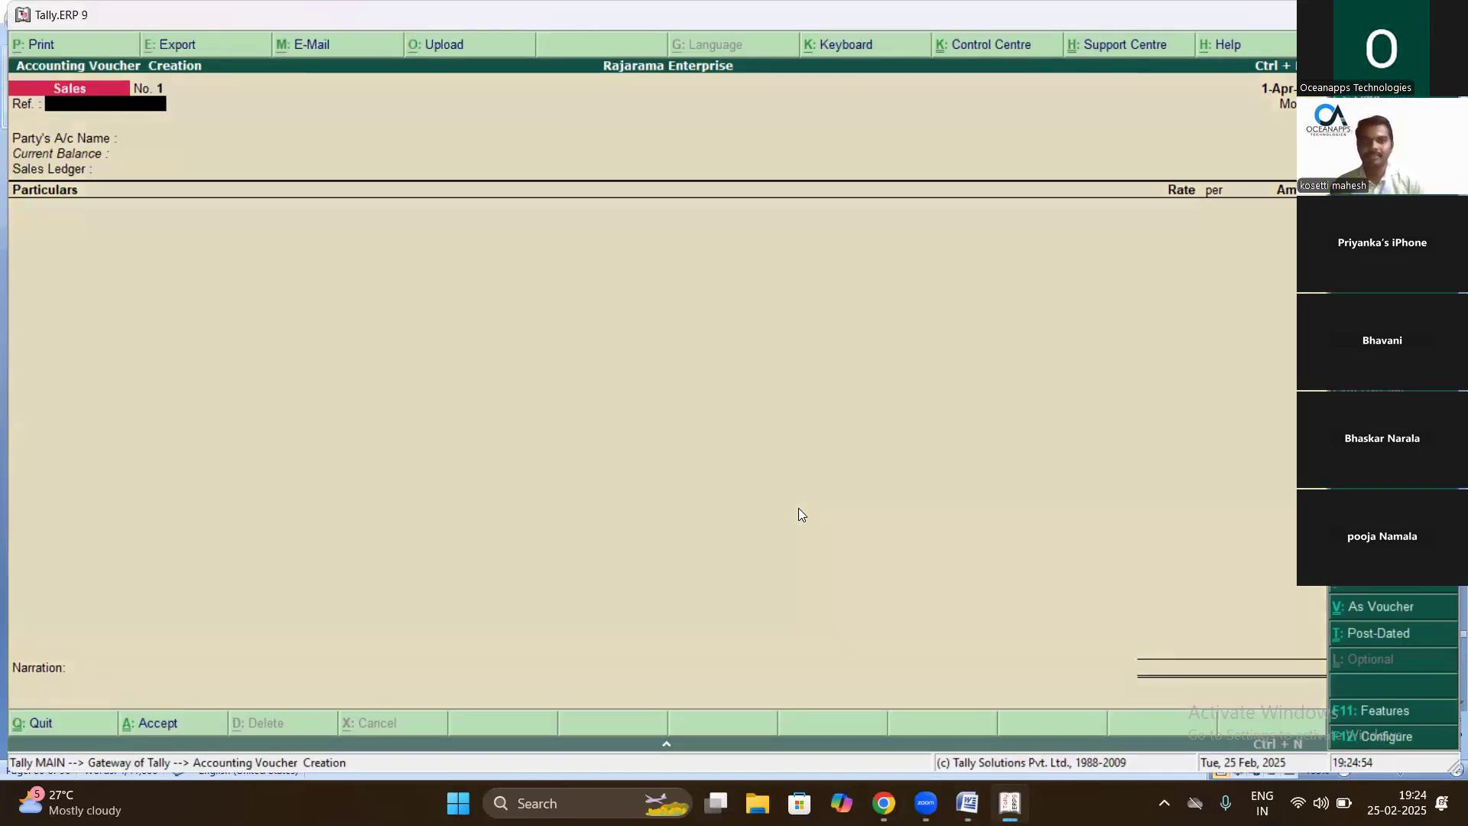
pyautogui.press('Return')
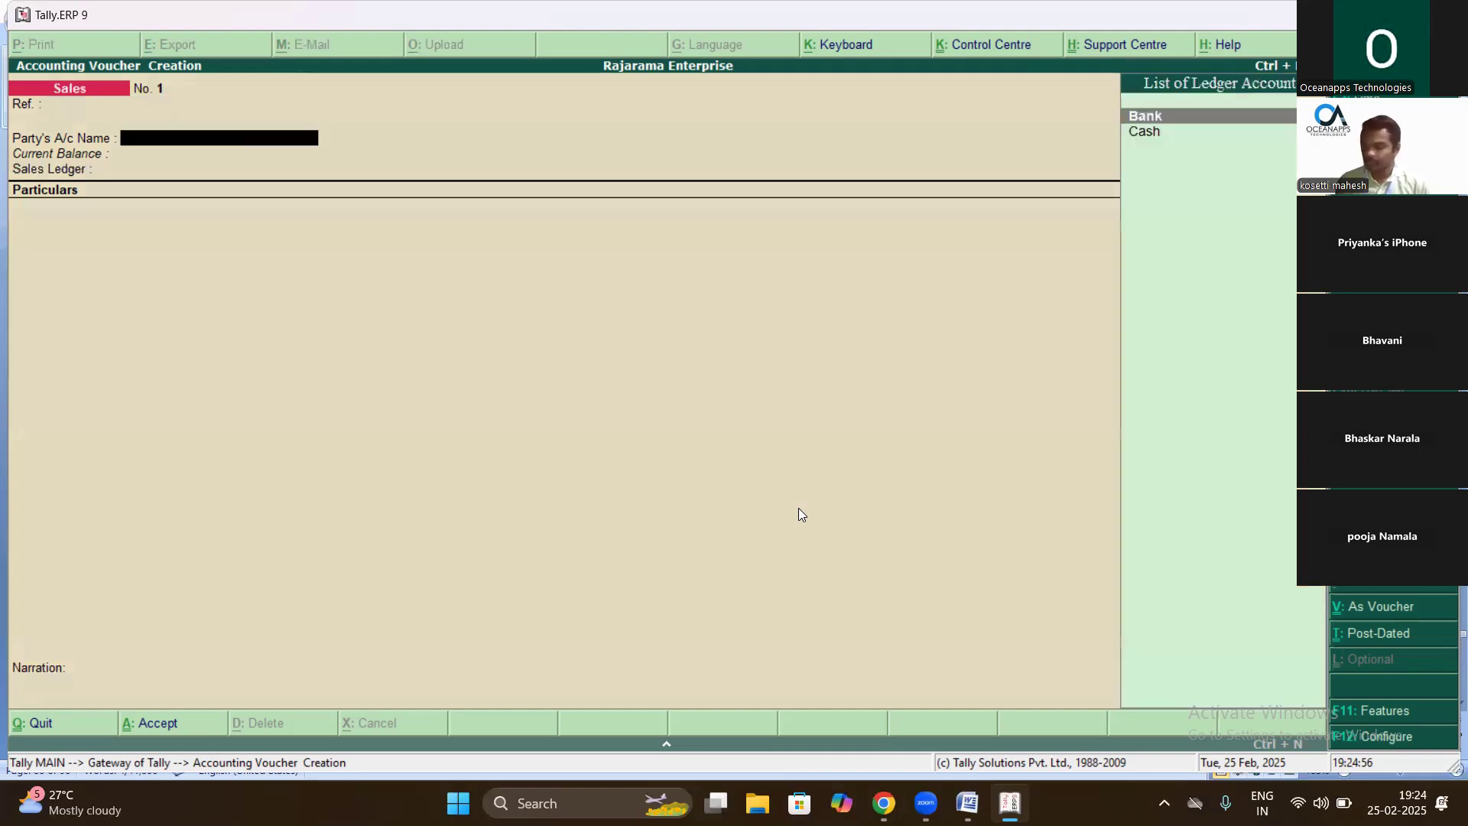
pyautogui.press('Down')
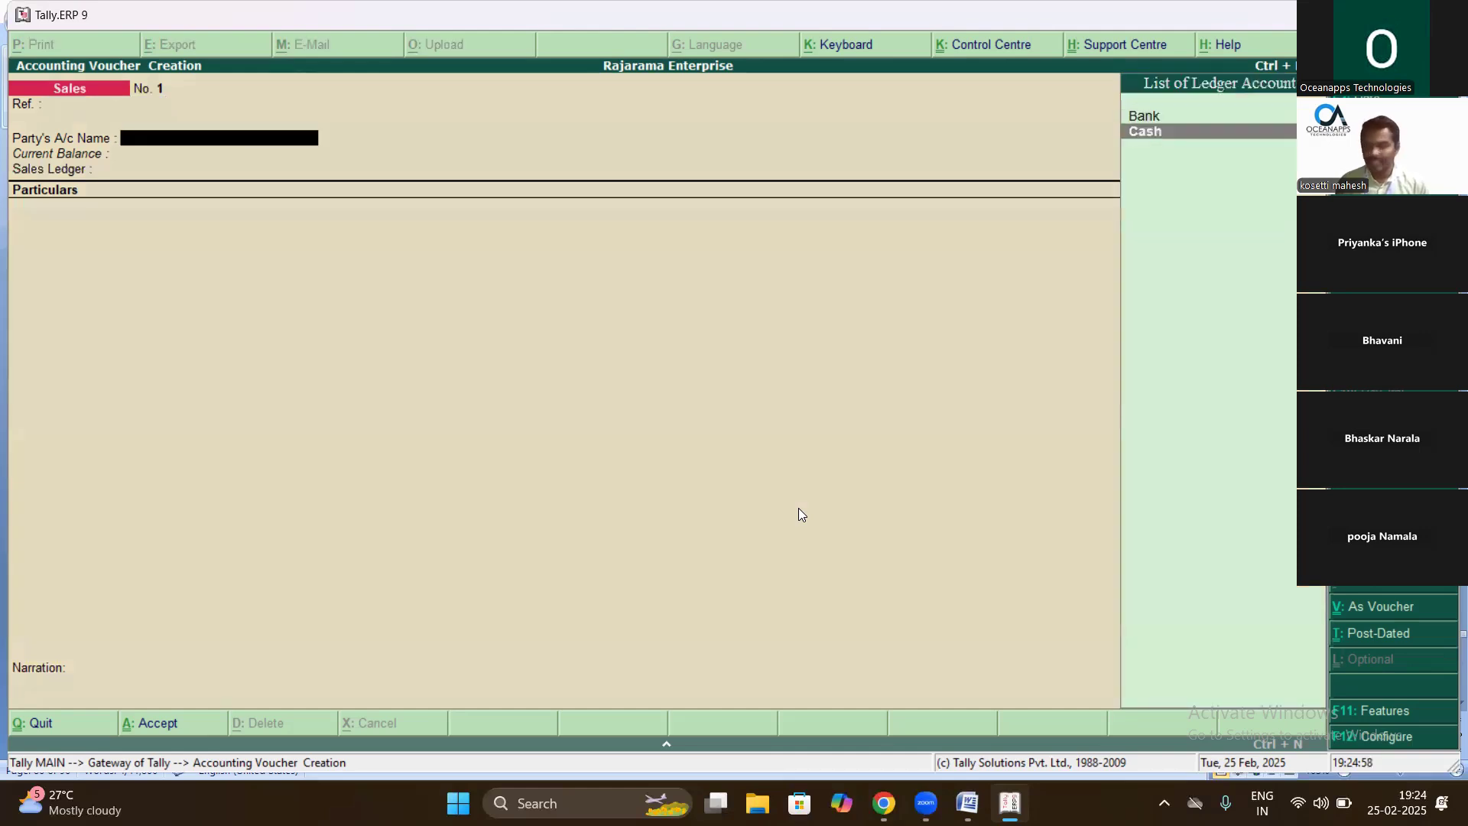
pyautogui.press('Return')
pyautogui.press('Return')
pyautogui.press('Return')
pyautogui.press('Return')
pyautogui.press('Return')
pyautogui.press('Return')
pyautogui.press('Return')
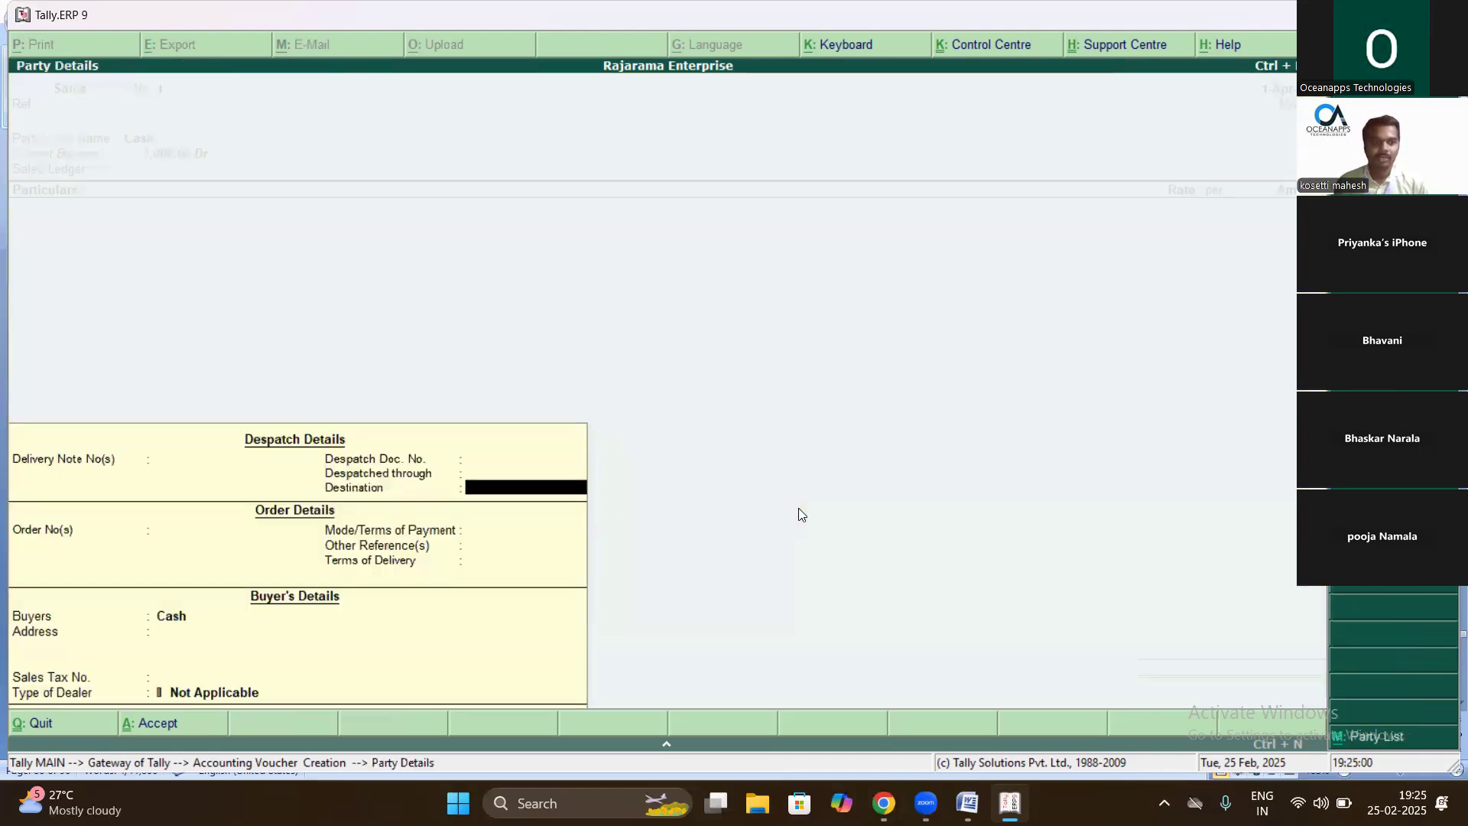
pyautogui.press('Return')
pyautogui.press('Return')
pyautogui.press('Return')
pyautogui.press('Return')
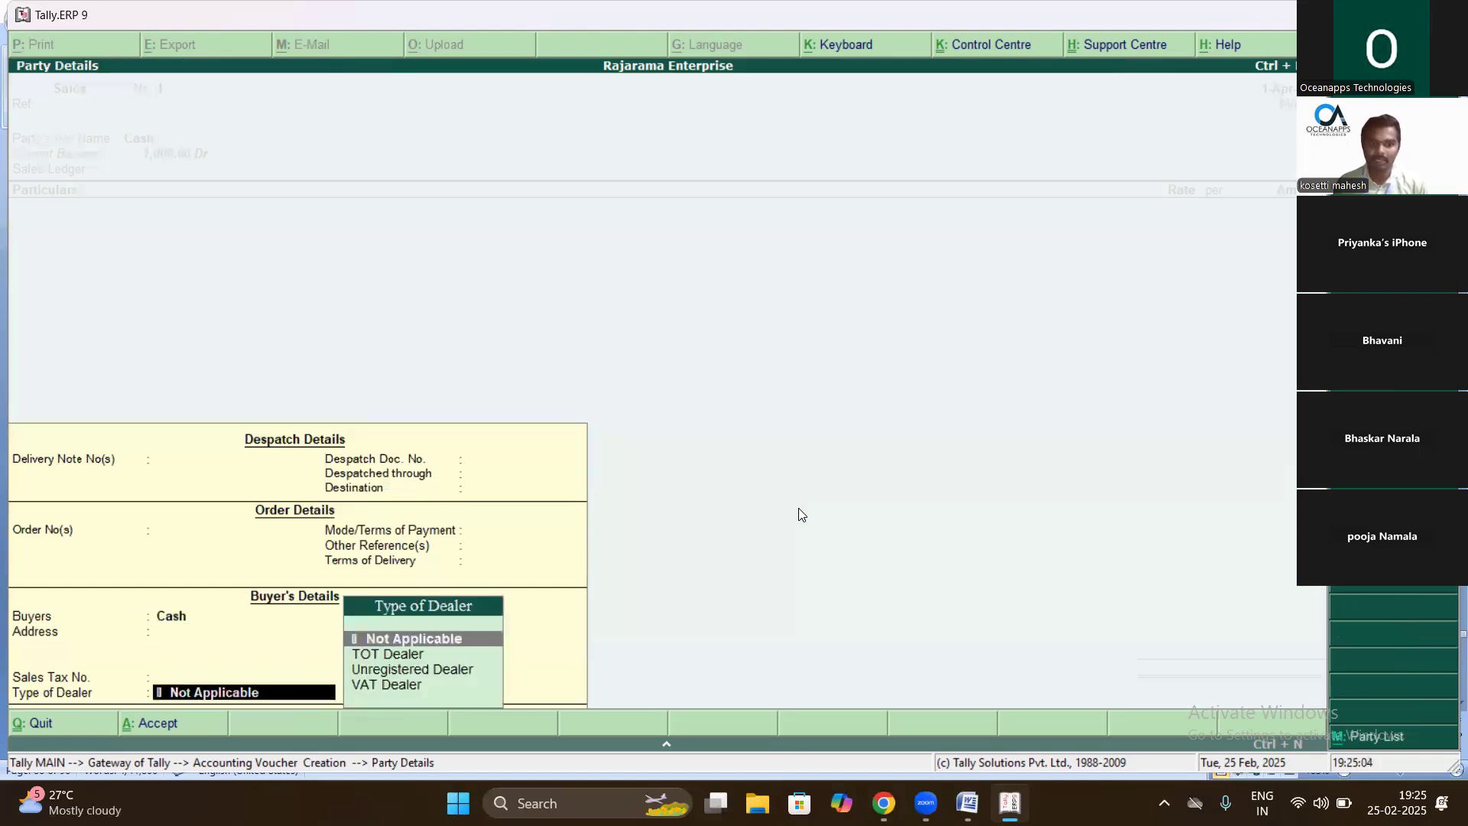
pyautogui.press('Return')
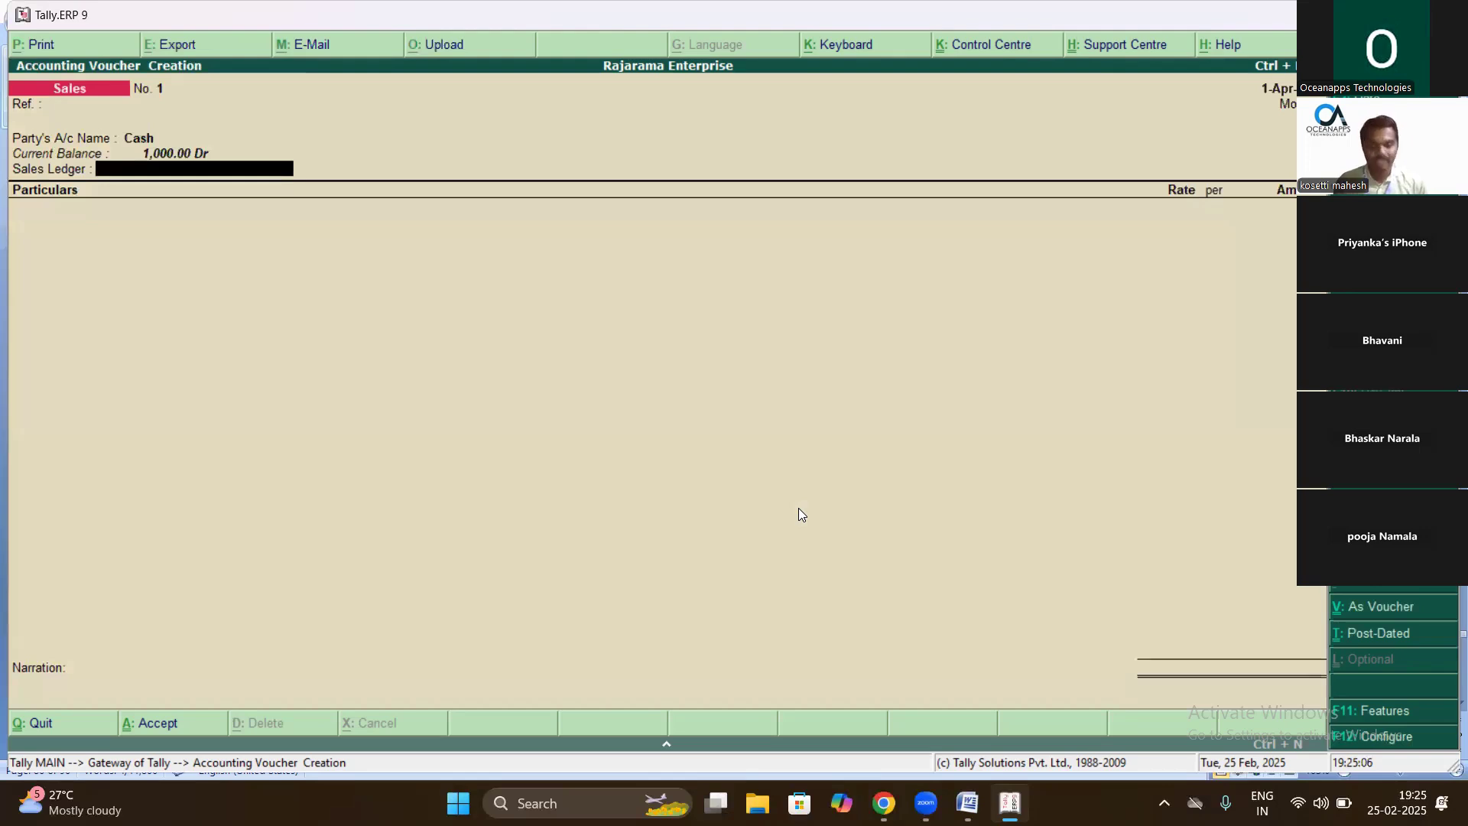
# - Begin creating a new ledger named Sales for the sales ledger field
pyautogui.hotkey('alt', 'c')
pyautogui.write('Sales')
pyautogui.press('Return')
# - Finish the Sales ledger and credit Sales 4,500 in the voucher
pyautogui.press('Return')
pyautogui.write('Sa')
pyautogui.press('Return')
pyautogui.press('Return')
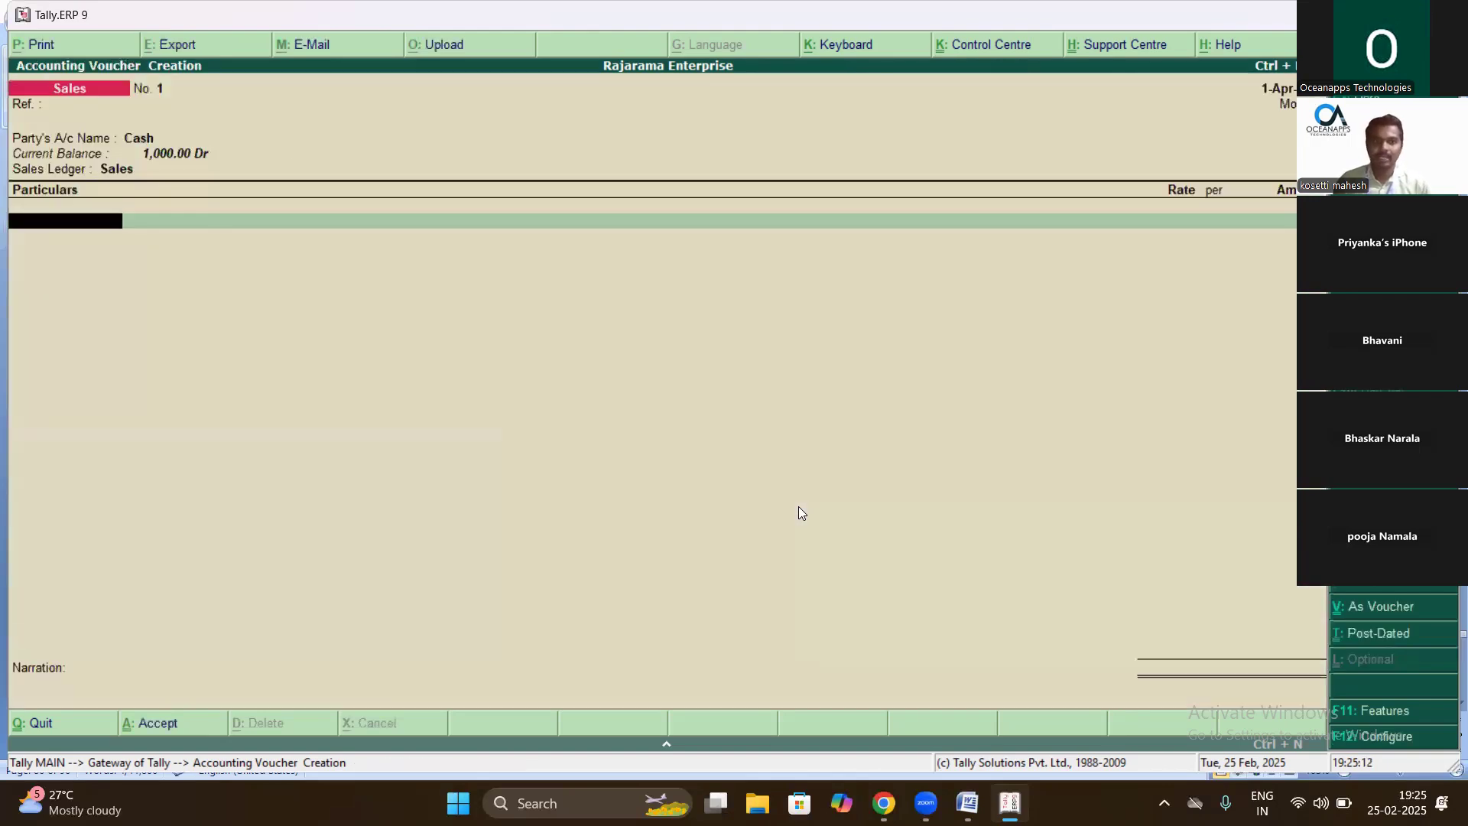
pyautogui.write('Sal')
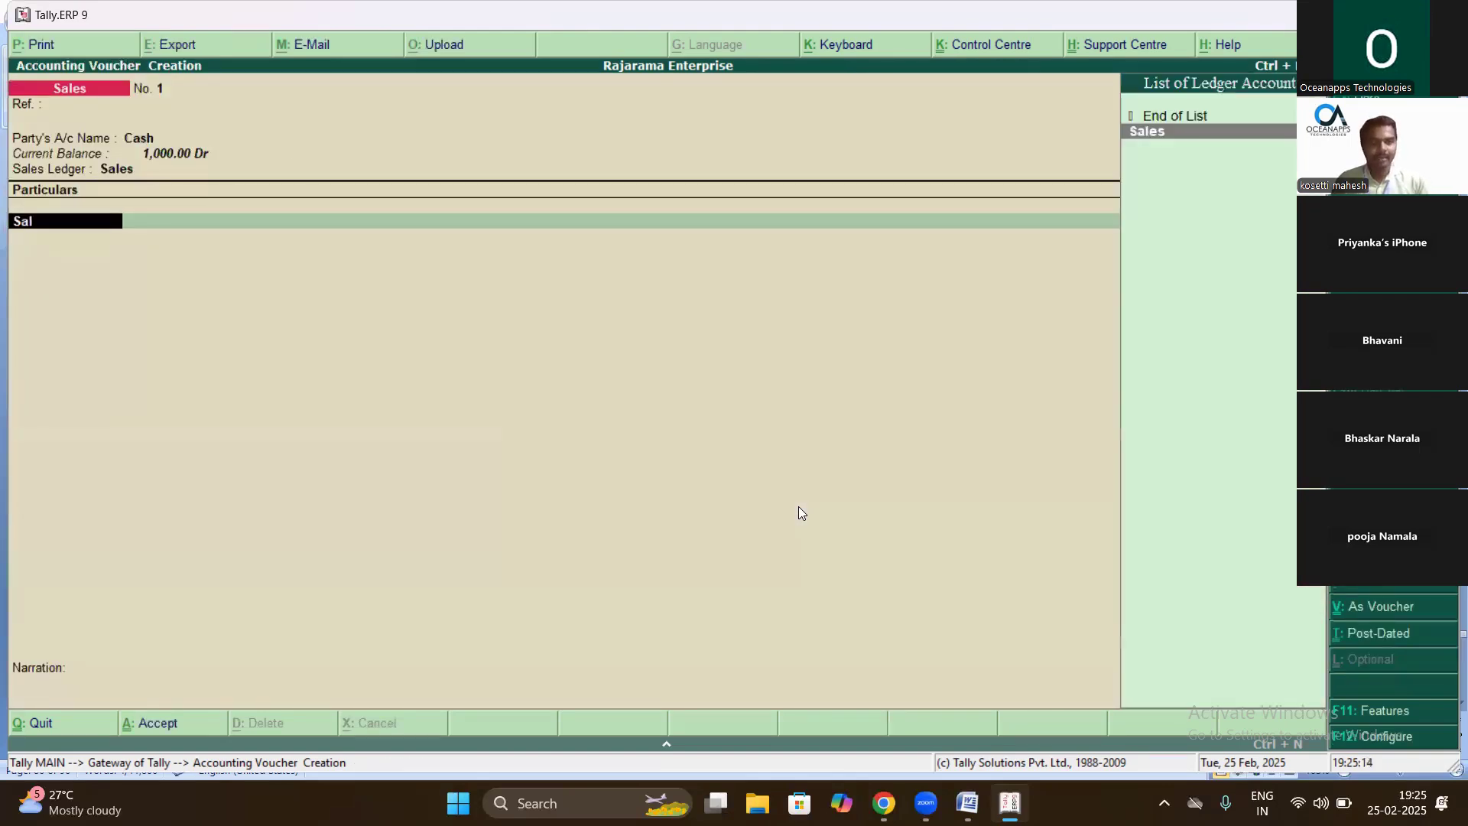
pyautogui.press('Return')
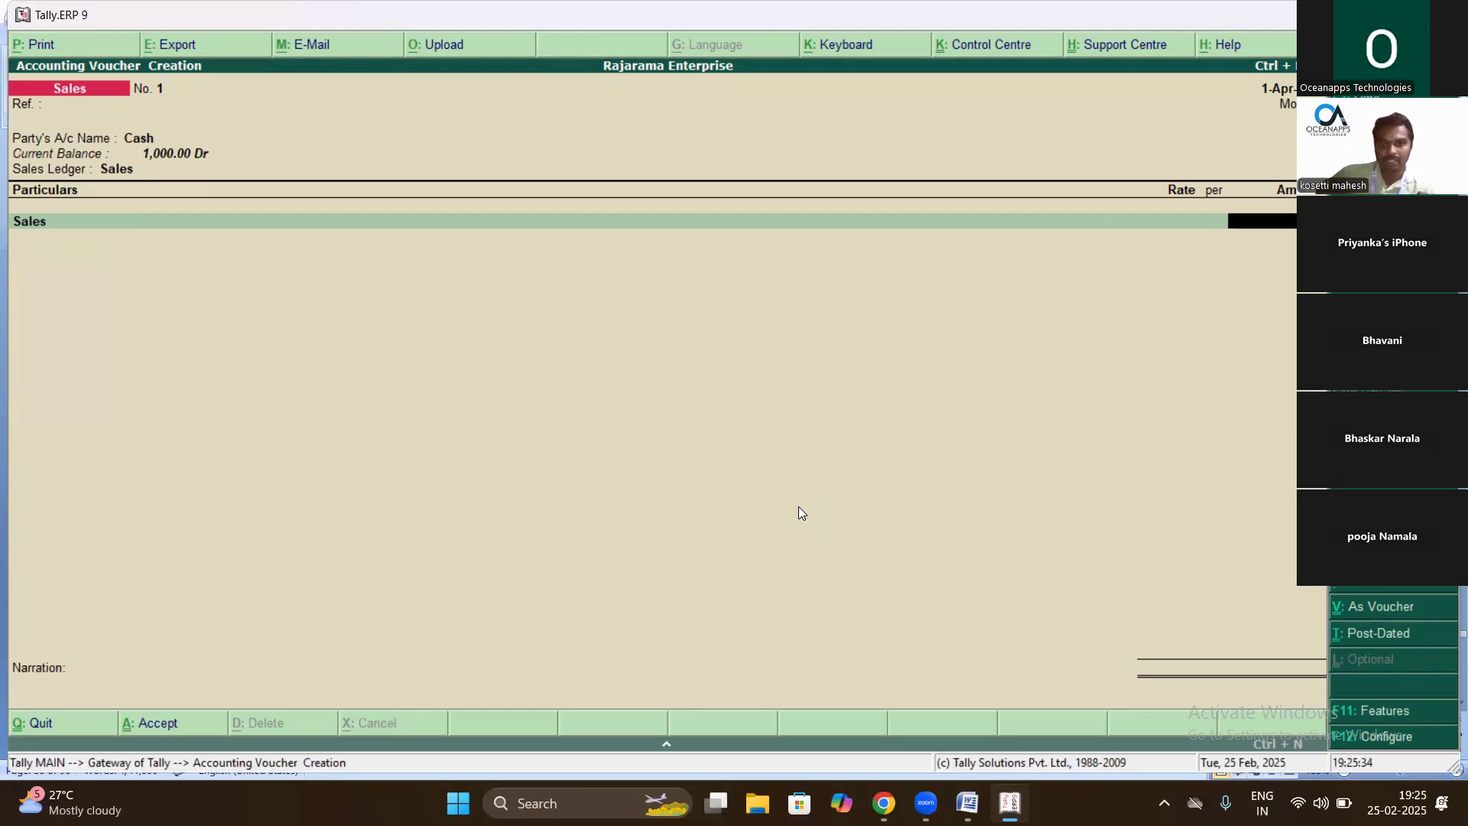
# - Add the narration 'being goods sold by bill no' and save the Sales voucher
pyautogui.hotkey('alt', 'Tab')
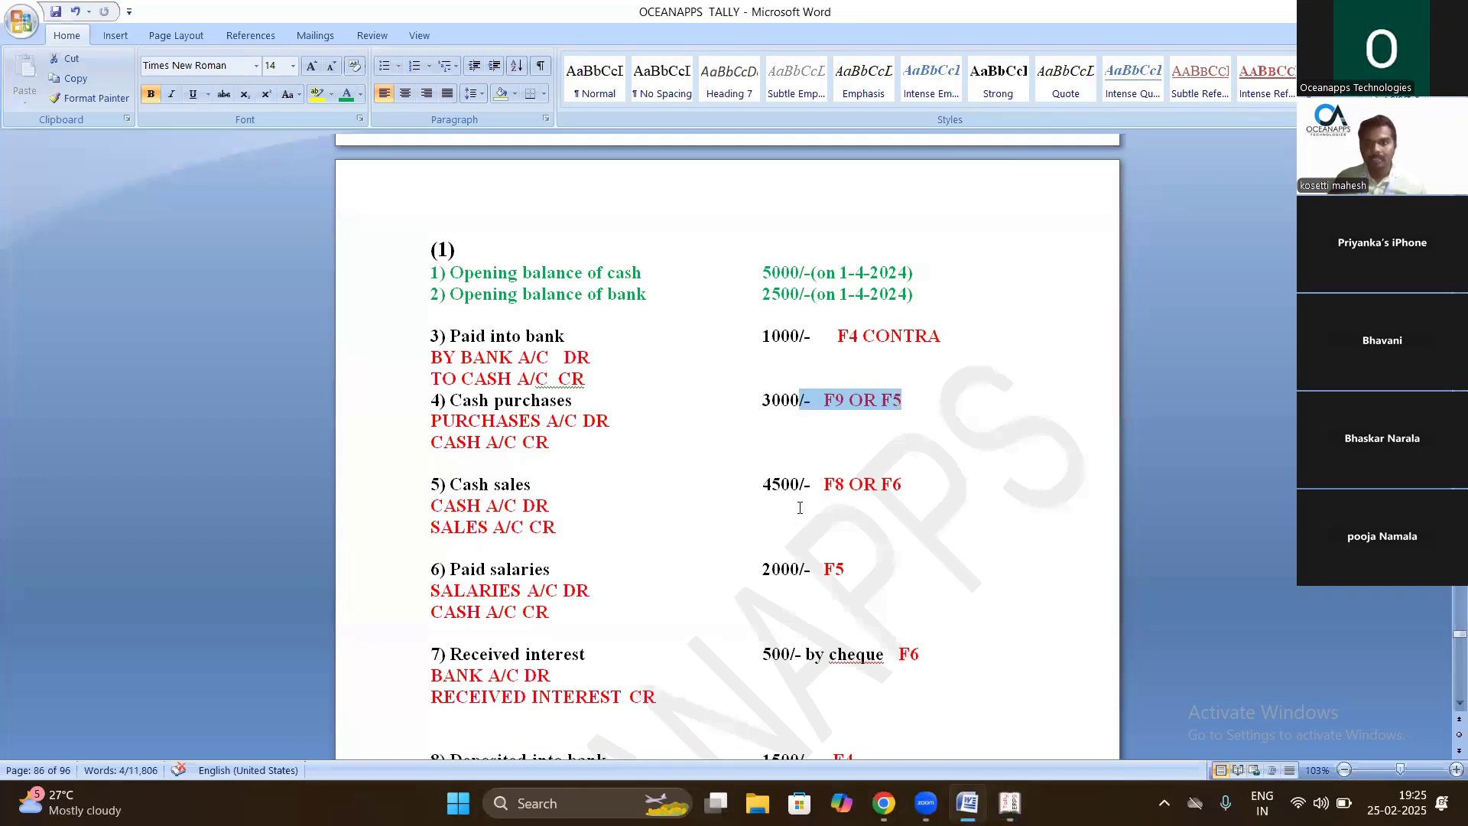
pyautogui.press('alt')
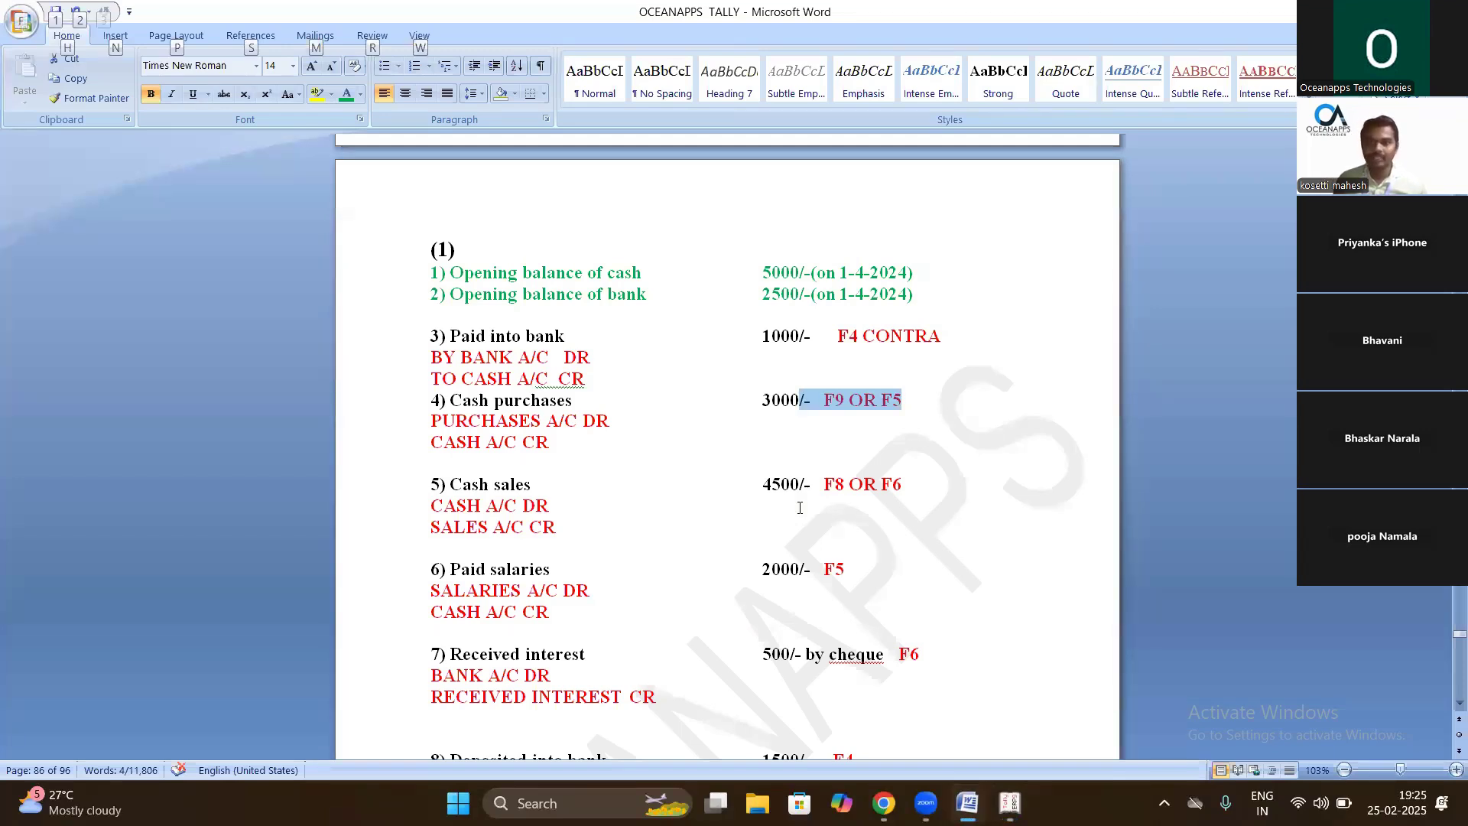
pyautogui.hotkey('alt', 'Tab')
pyautogui.write('being goods')
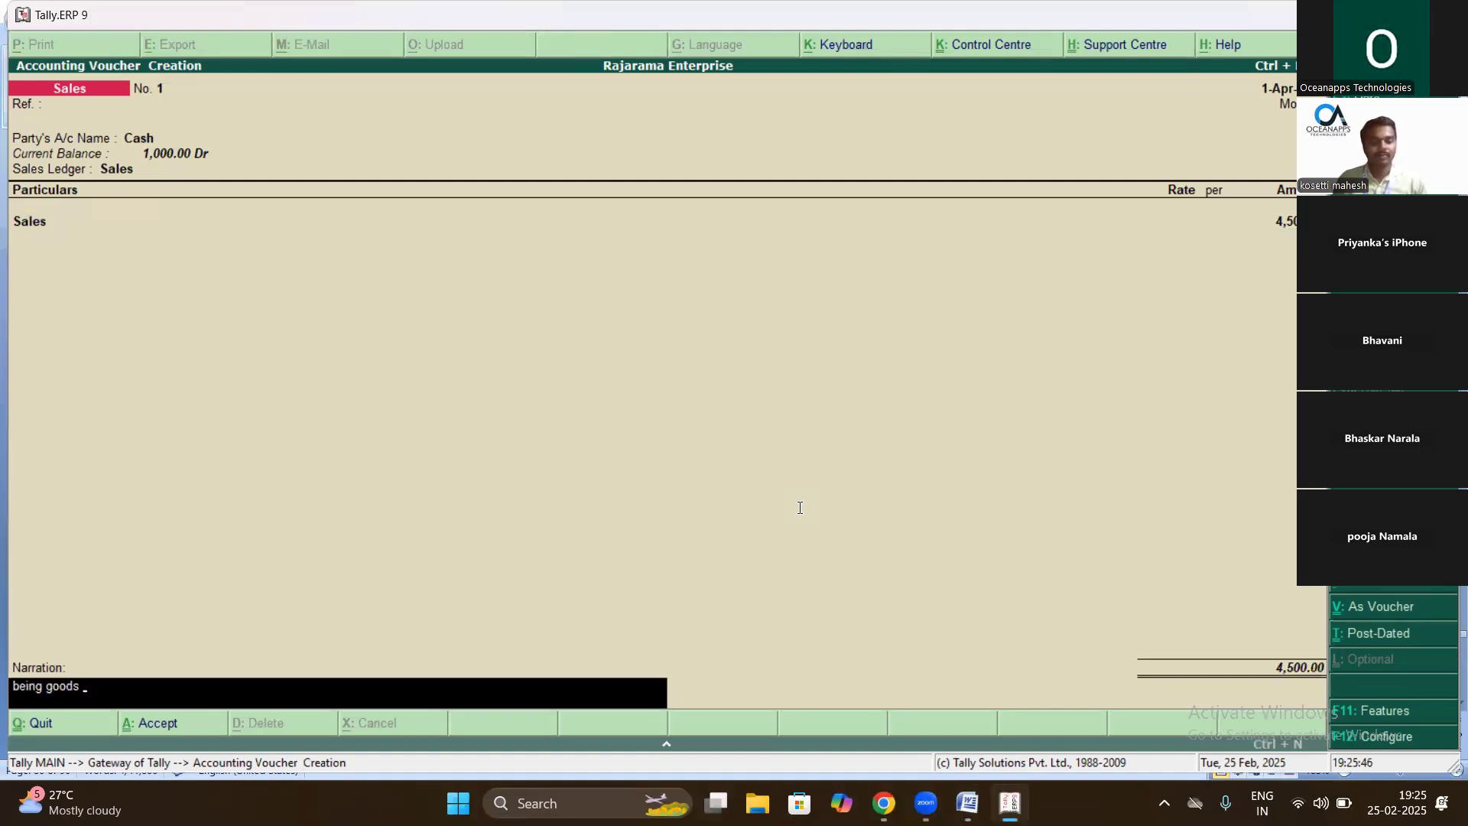
pyautogui.write(' sold by bill no')
pyautogui.press('Return')
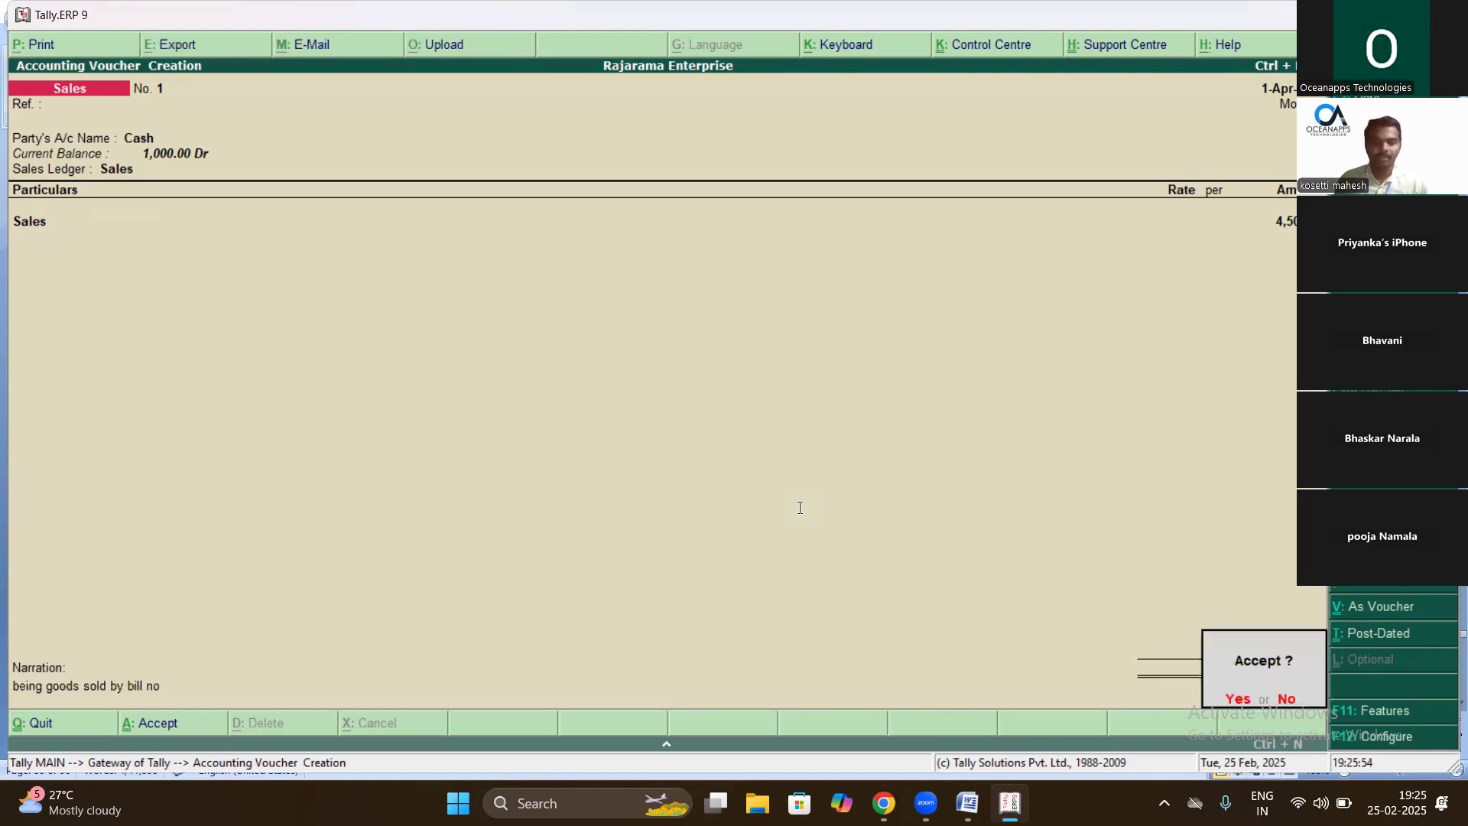
pyautogui.press('Return')
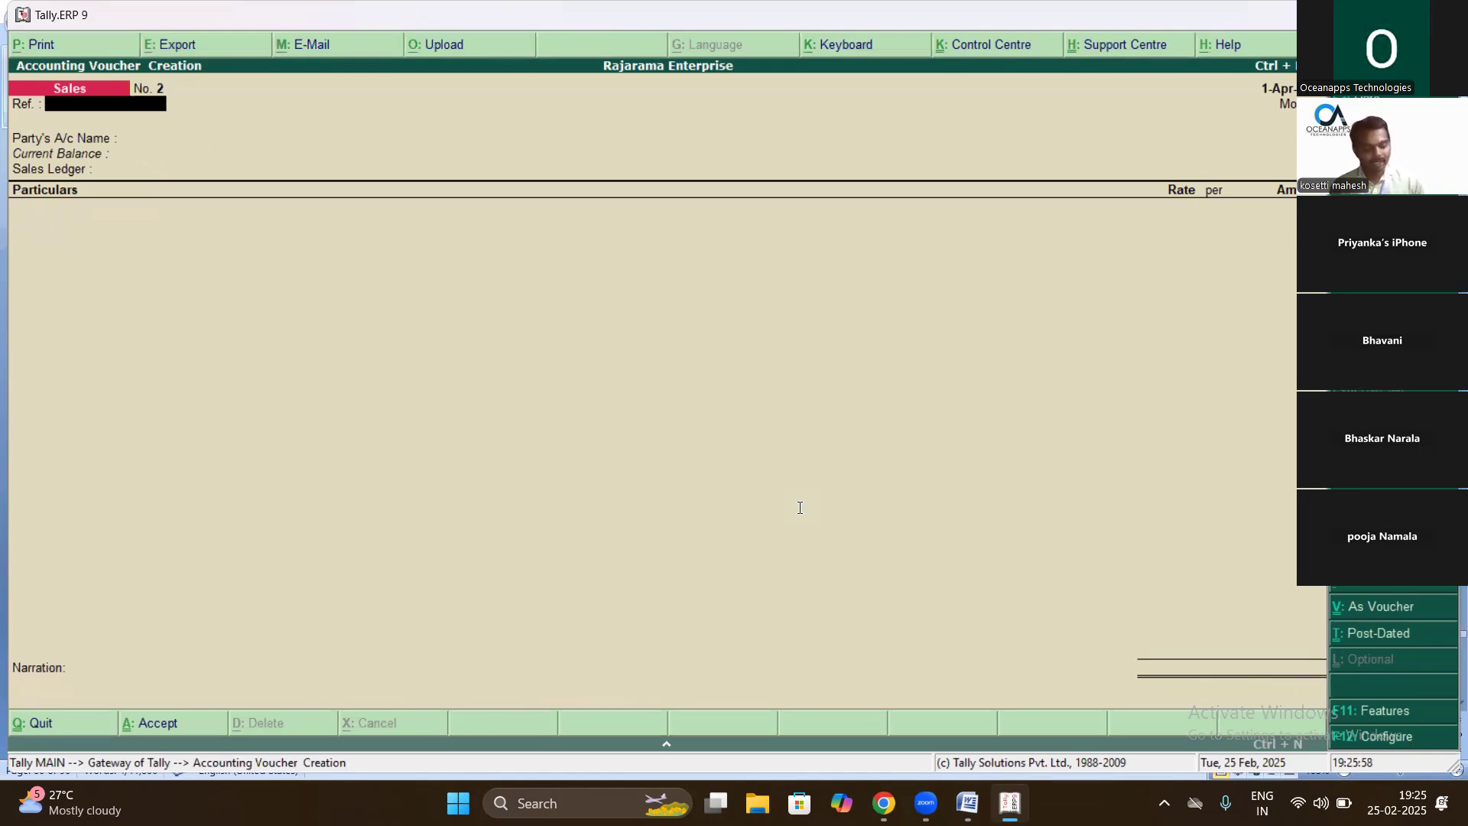
pyautogui.hotkey('alt', 'Tab')
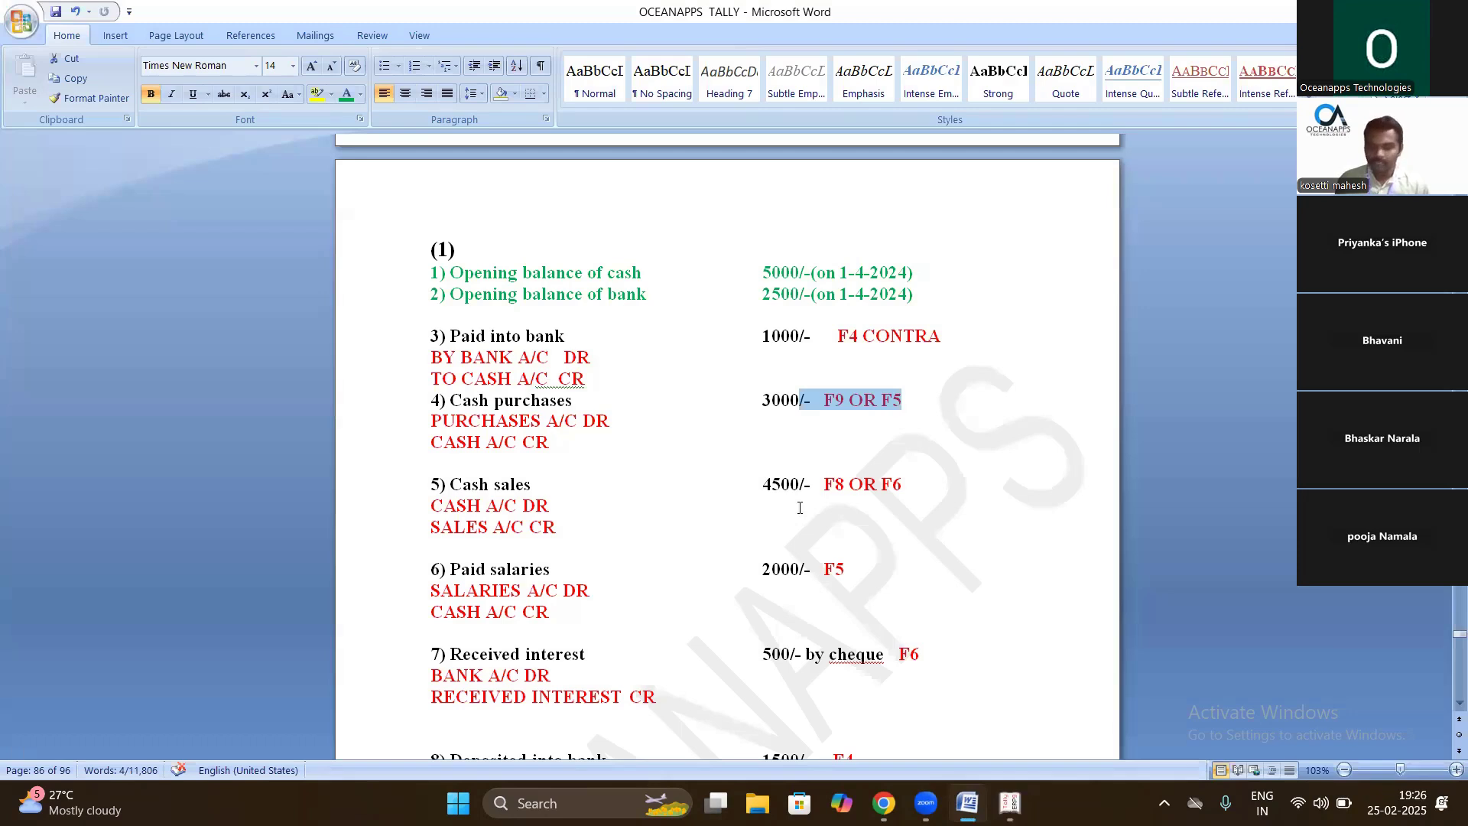
# - Highlight the 'Paid salaries 2000' note and switch Tally to a Payment voucher
pyautogui.press('Down')
pyautogui.press('Down')
pyautogui.moveTo(899, 567); pyautogui.dragTo(460, 568)
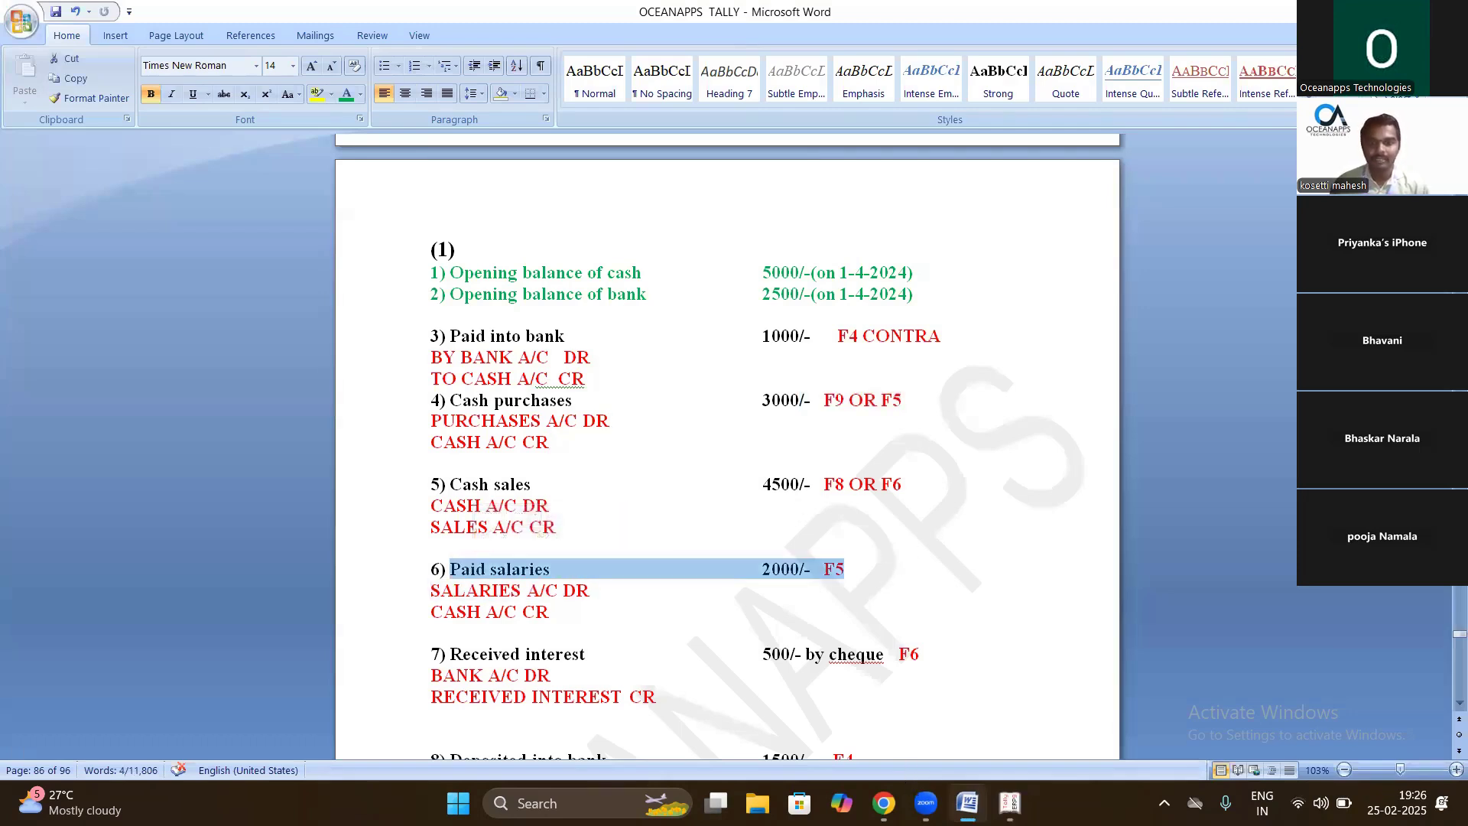
pyautogui.moveTo(1009, 802)
pyautogui.click(953, 772)
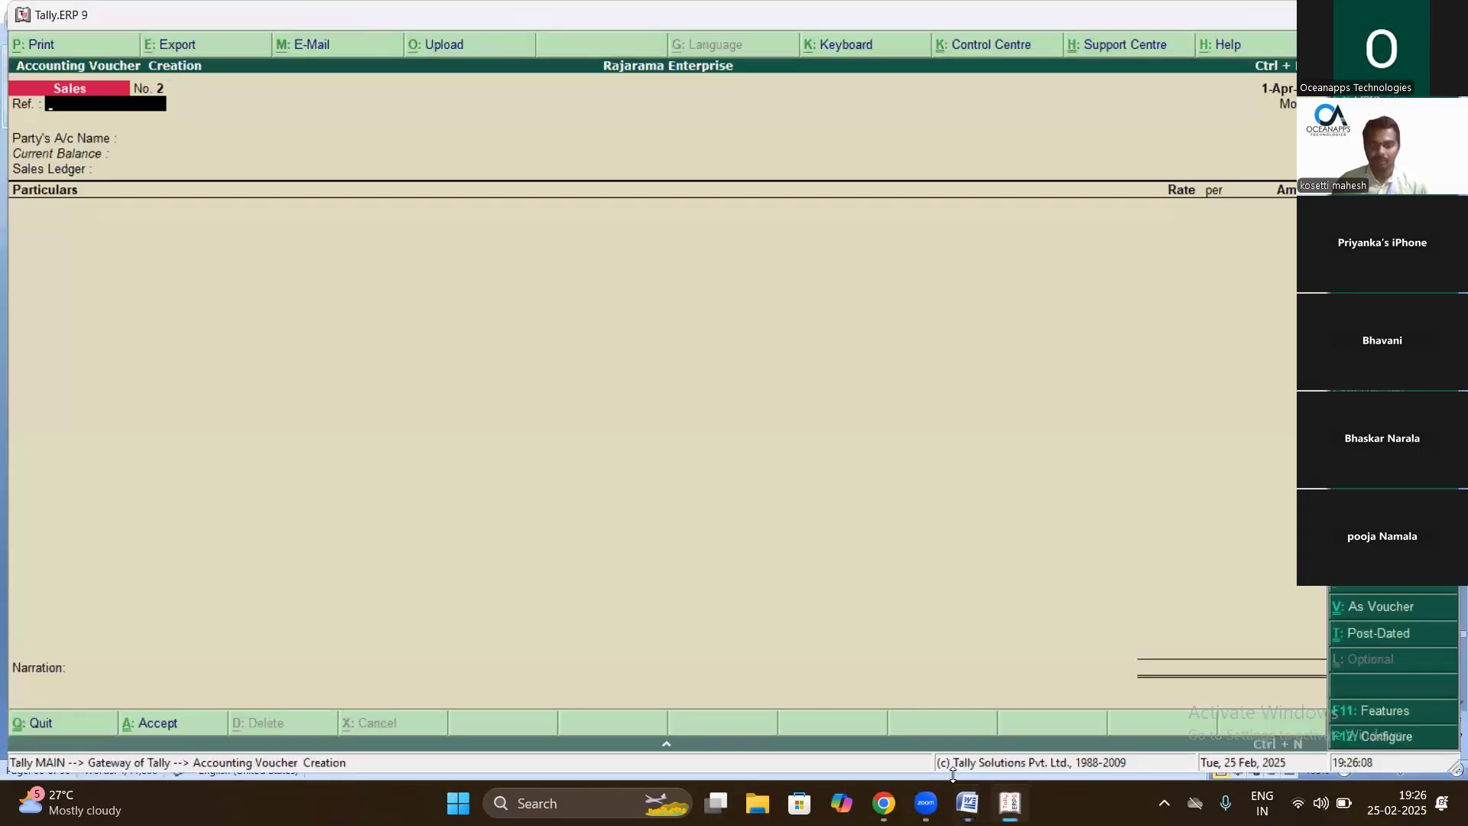
pyautogui.press('F5')
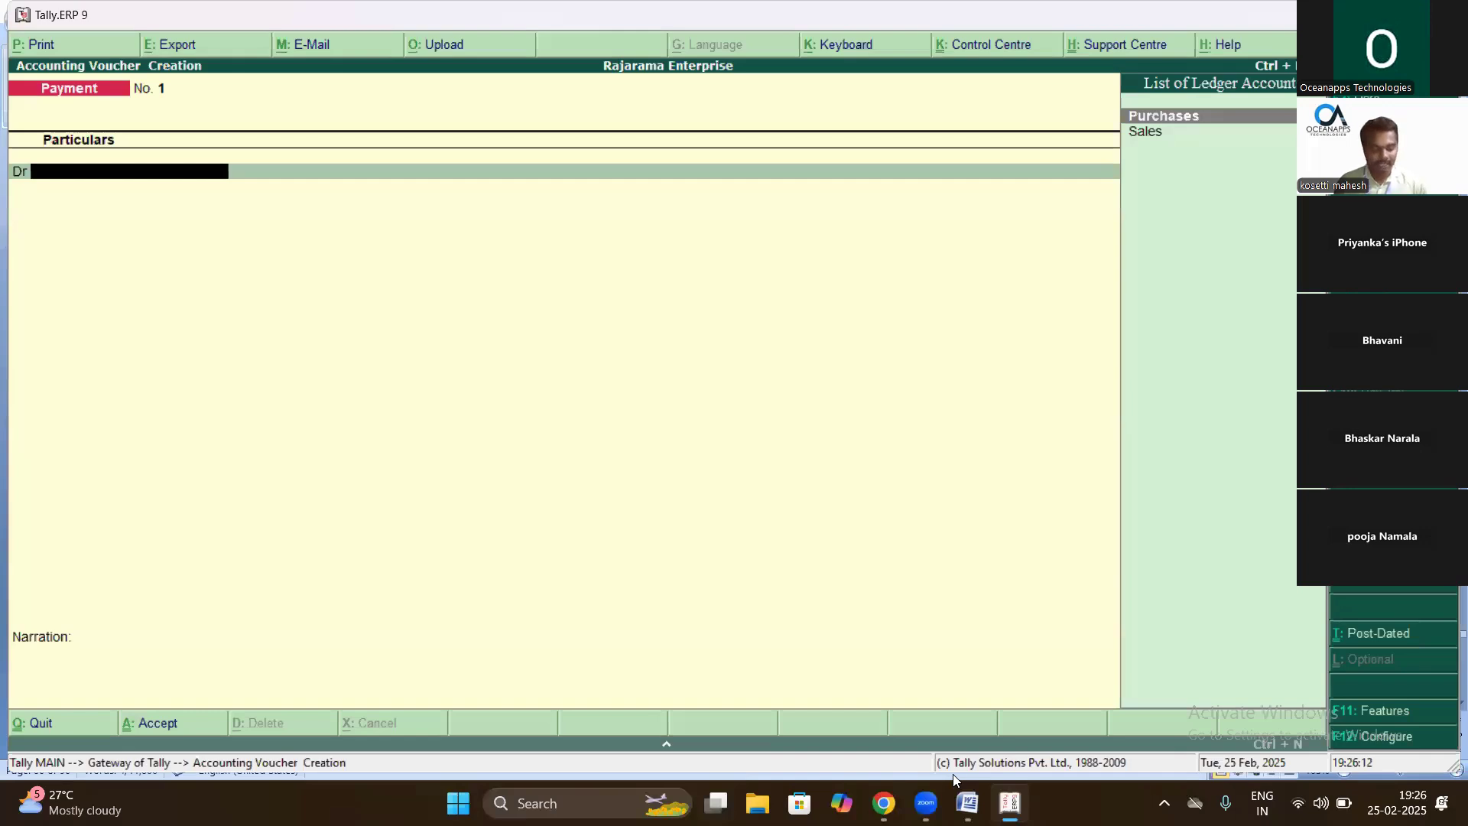
# - Create a new Salaries ledger under Indirect Expenses
pyautogui.hotkey('alt', 'c')
pyautogui.write('Salaries')
pyautogui.press('Return')
pyautogui.press('Return')
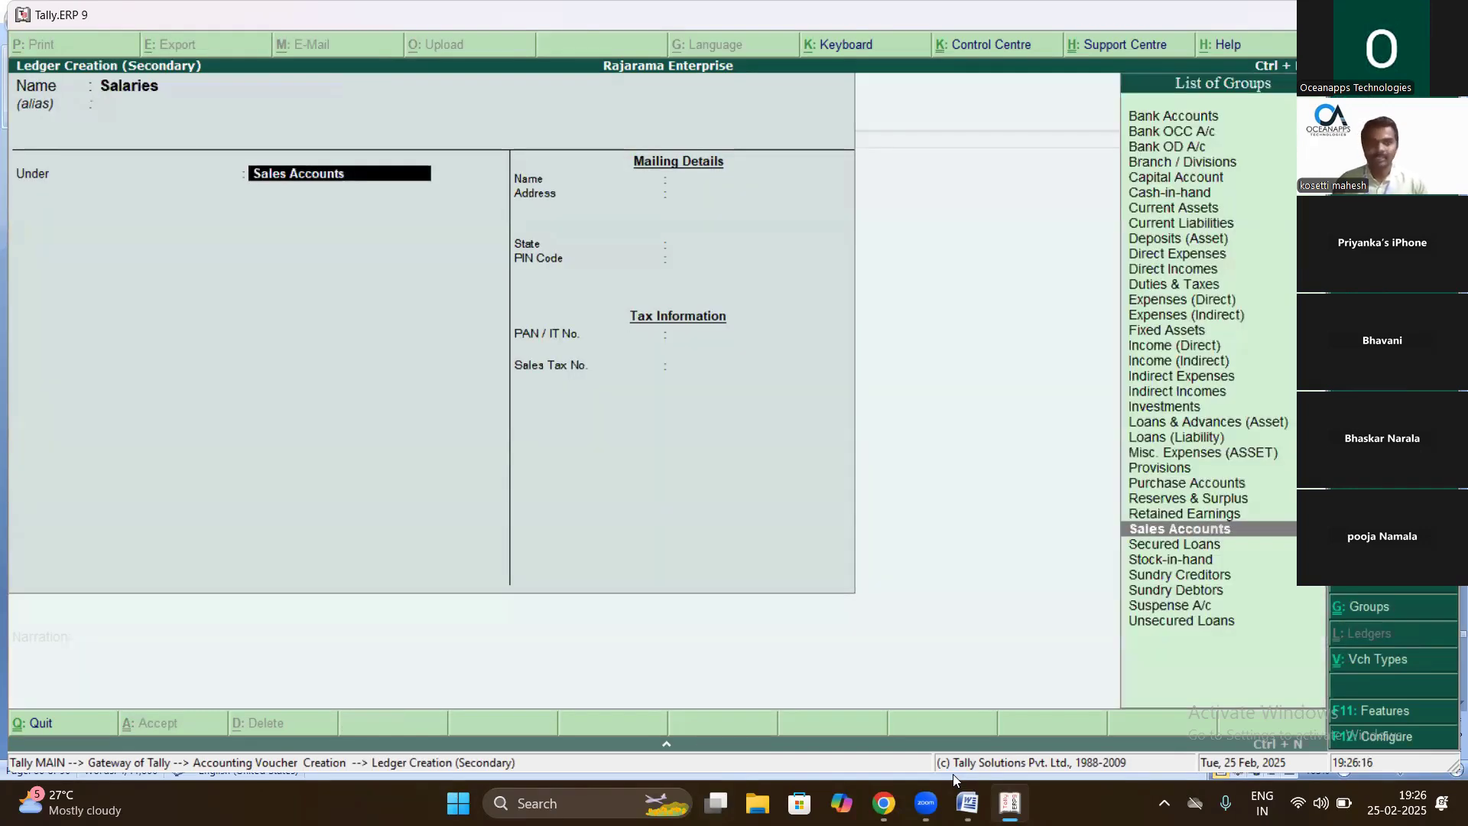
pyautogui.write('In')
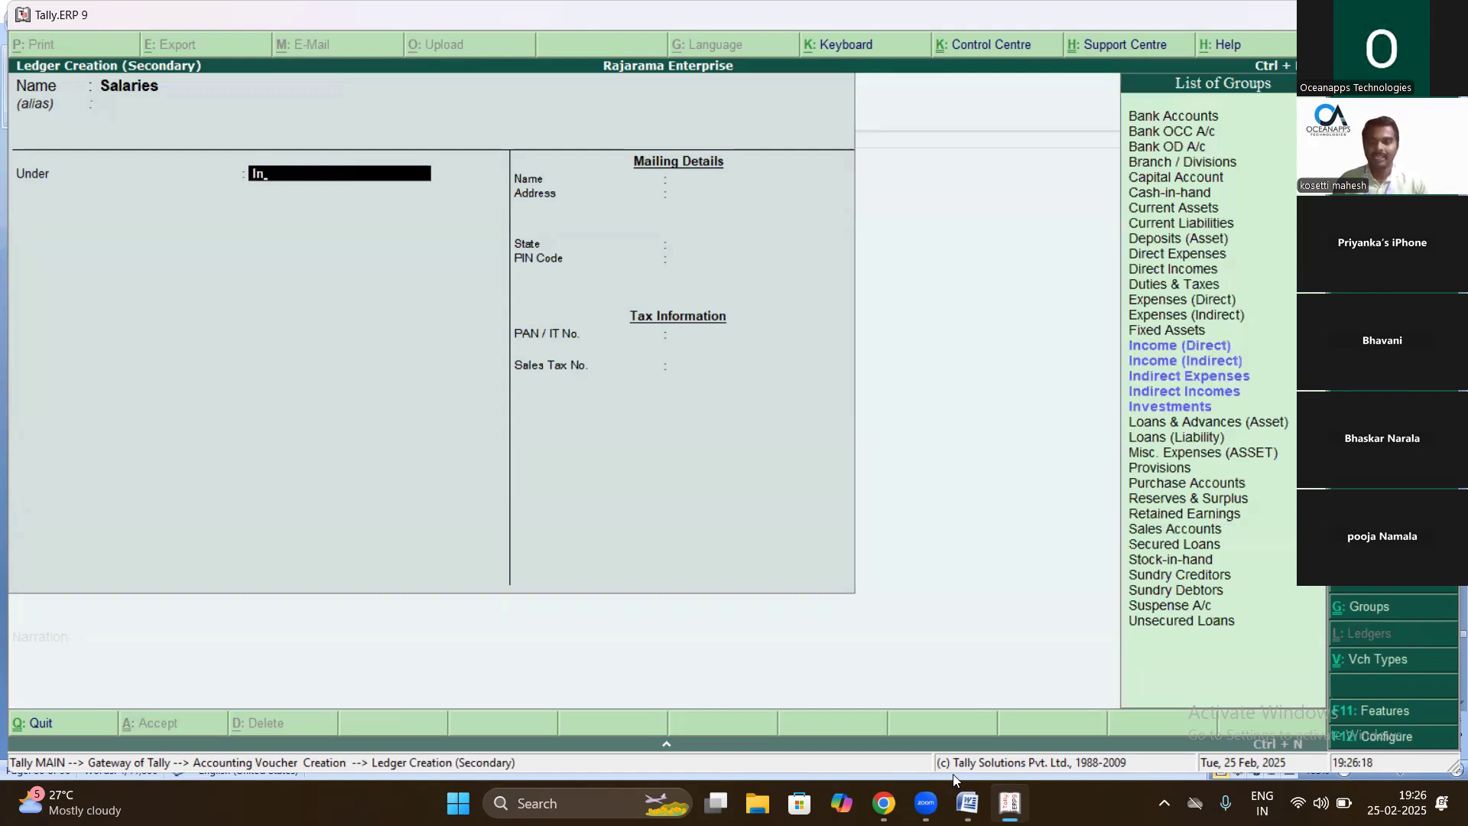
pyautogui.press('Down')
pyautogui.press('Down')
pyautogui.press('Return')
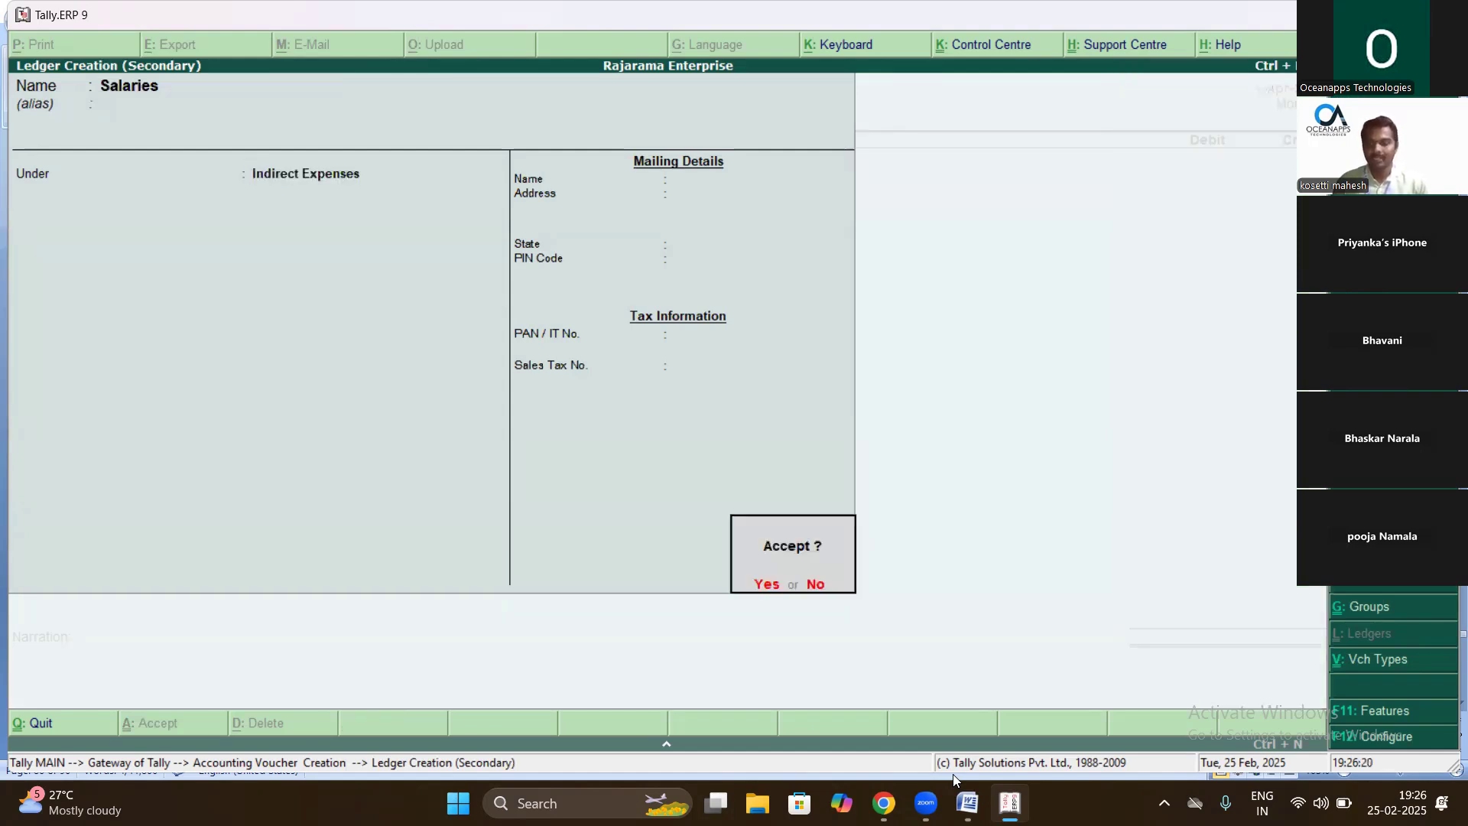
pyautogui.press('Return')
# - Debit Salaries 2000, credit Cash, narrate 'being salaries paid' and save the payment
pyautogui.hotkey('alt', 'Tab')
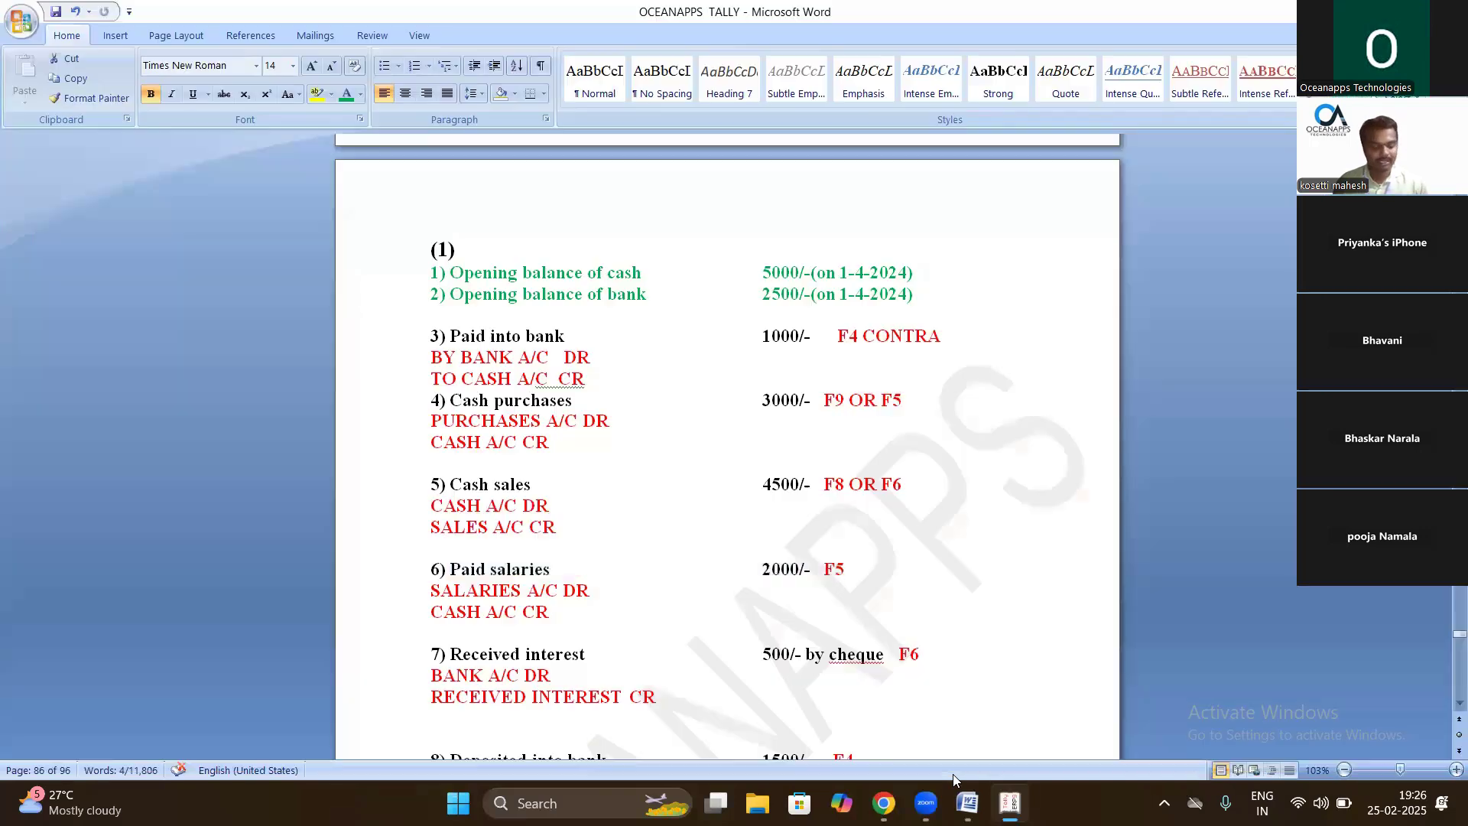
pyautogui.hotkey('alt', 'Tab')
pyautogui.write('2000')
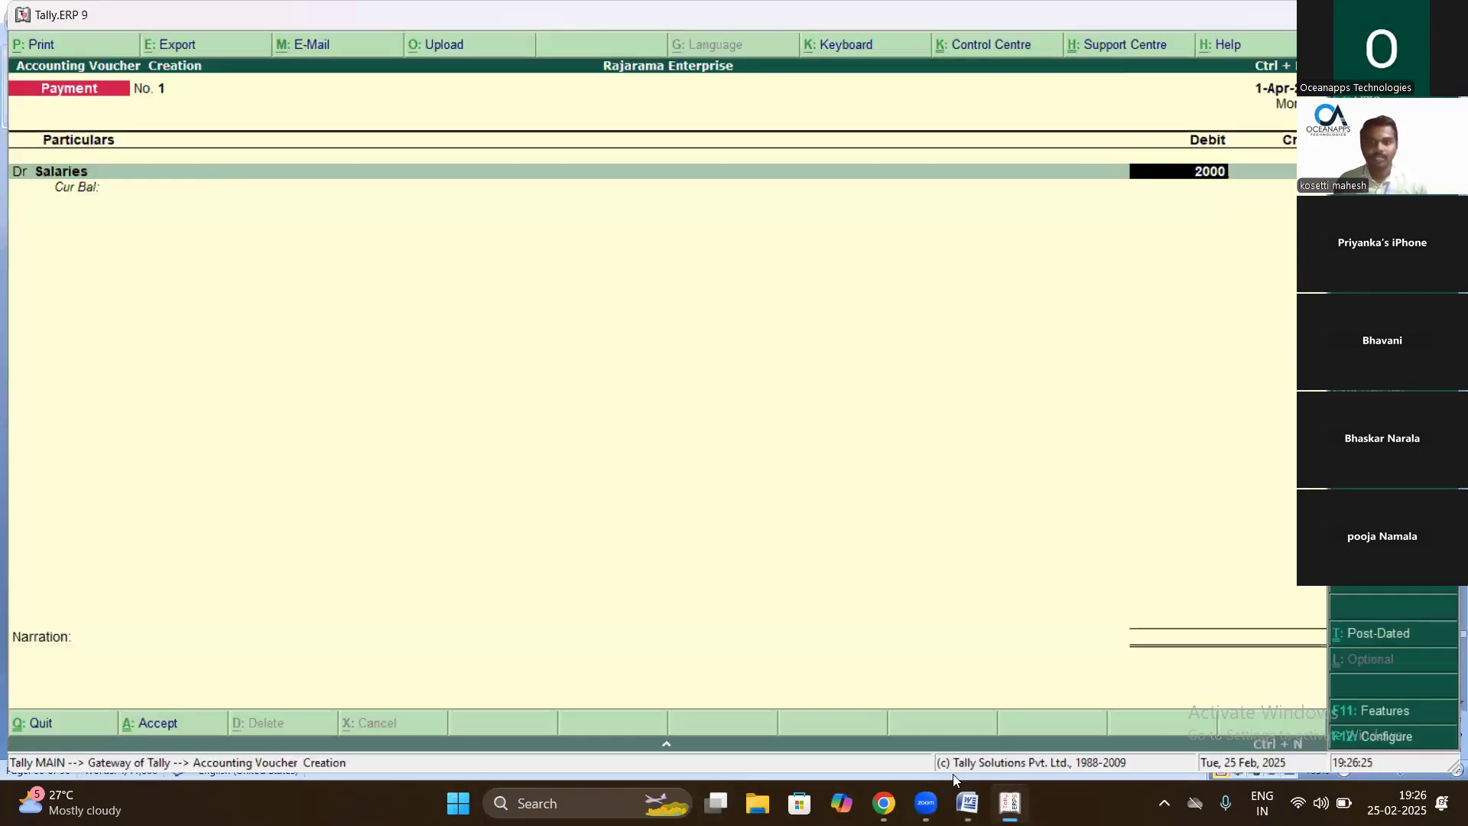
pyautogui.press('Return')
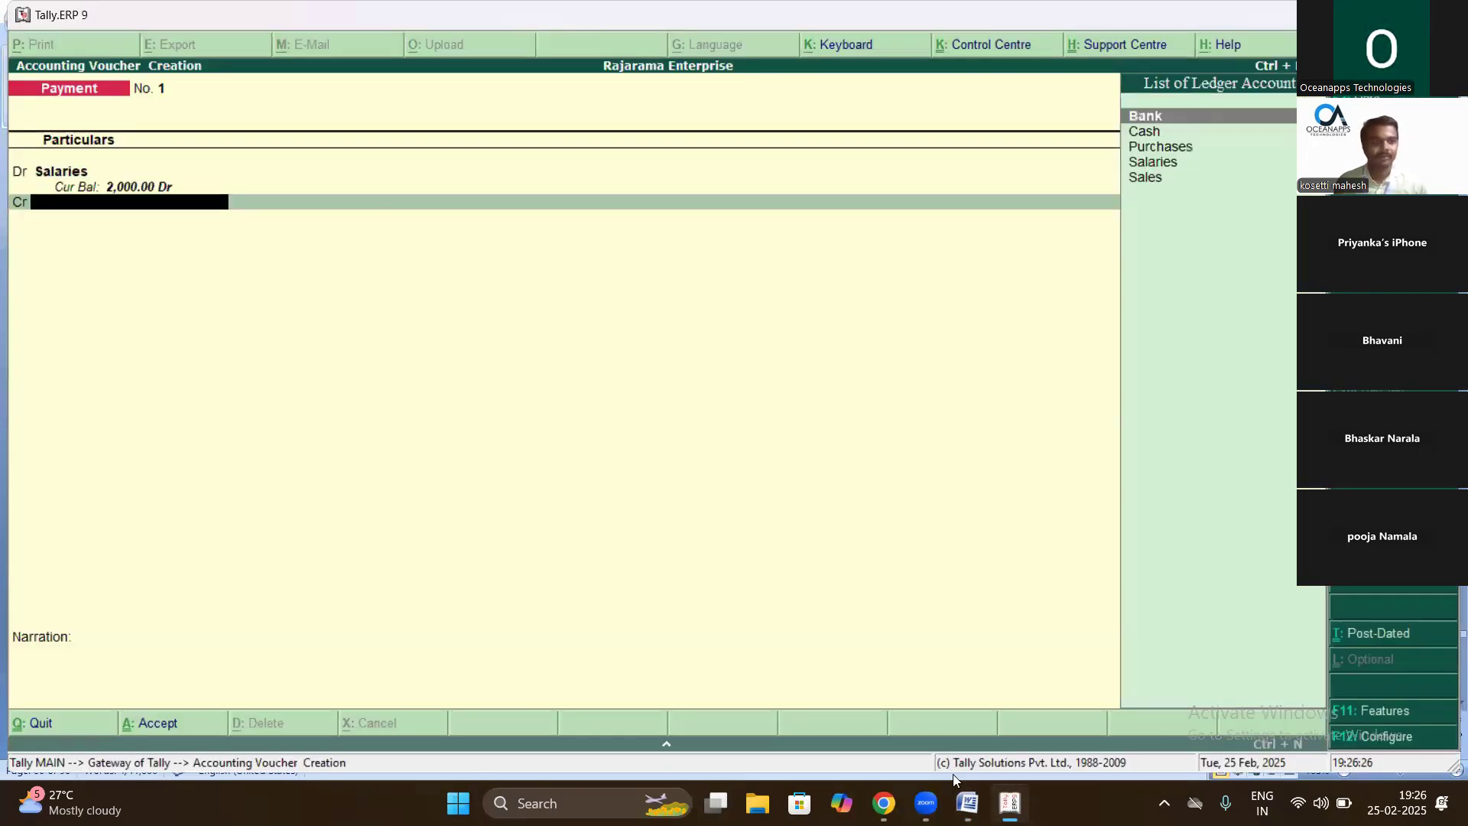
pyautogui.write('Ca')
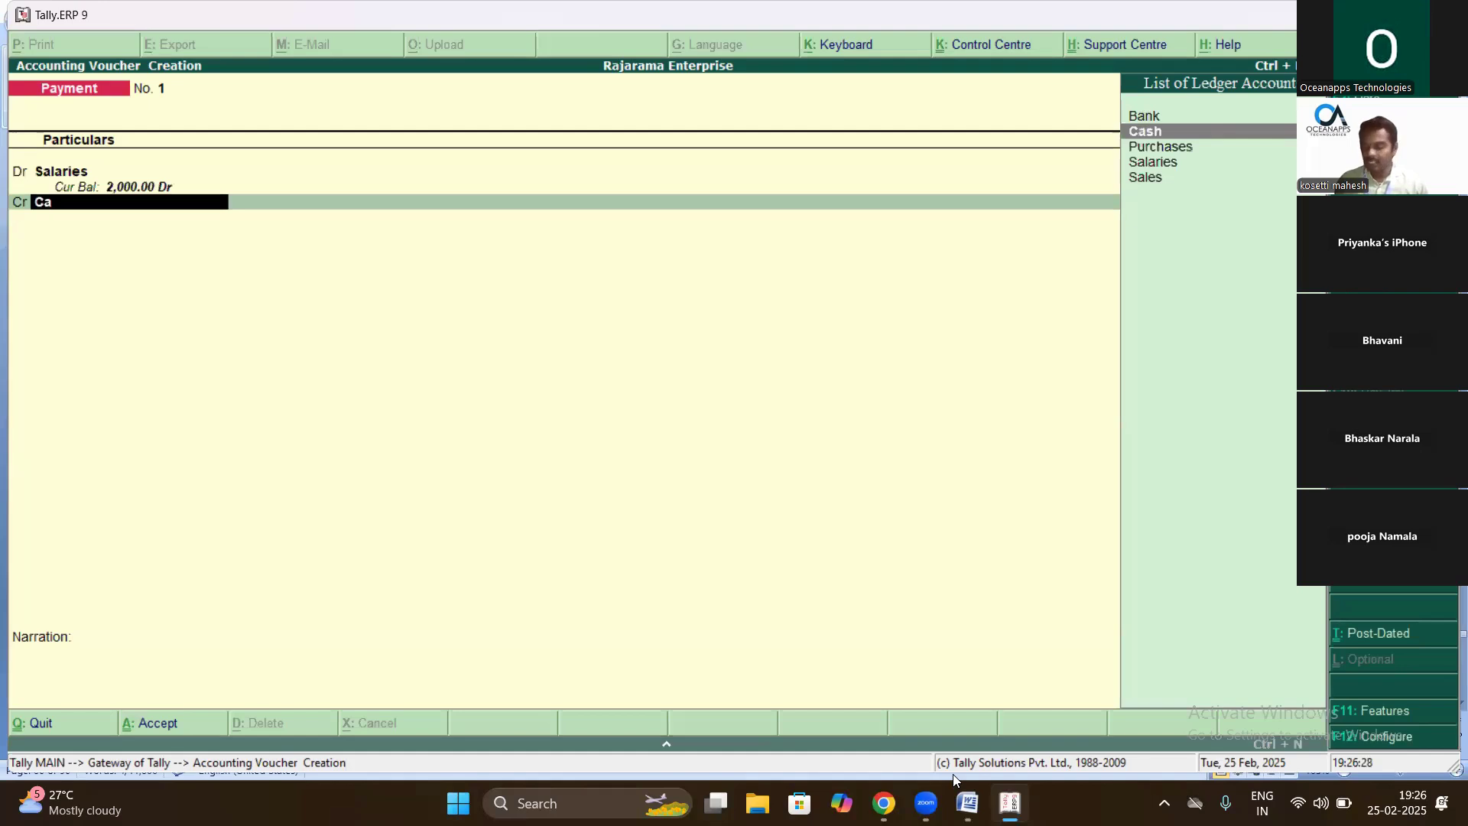
pyautogui.press('Return')
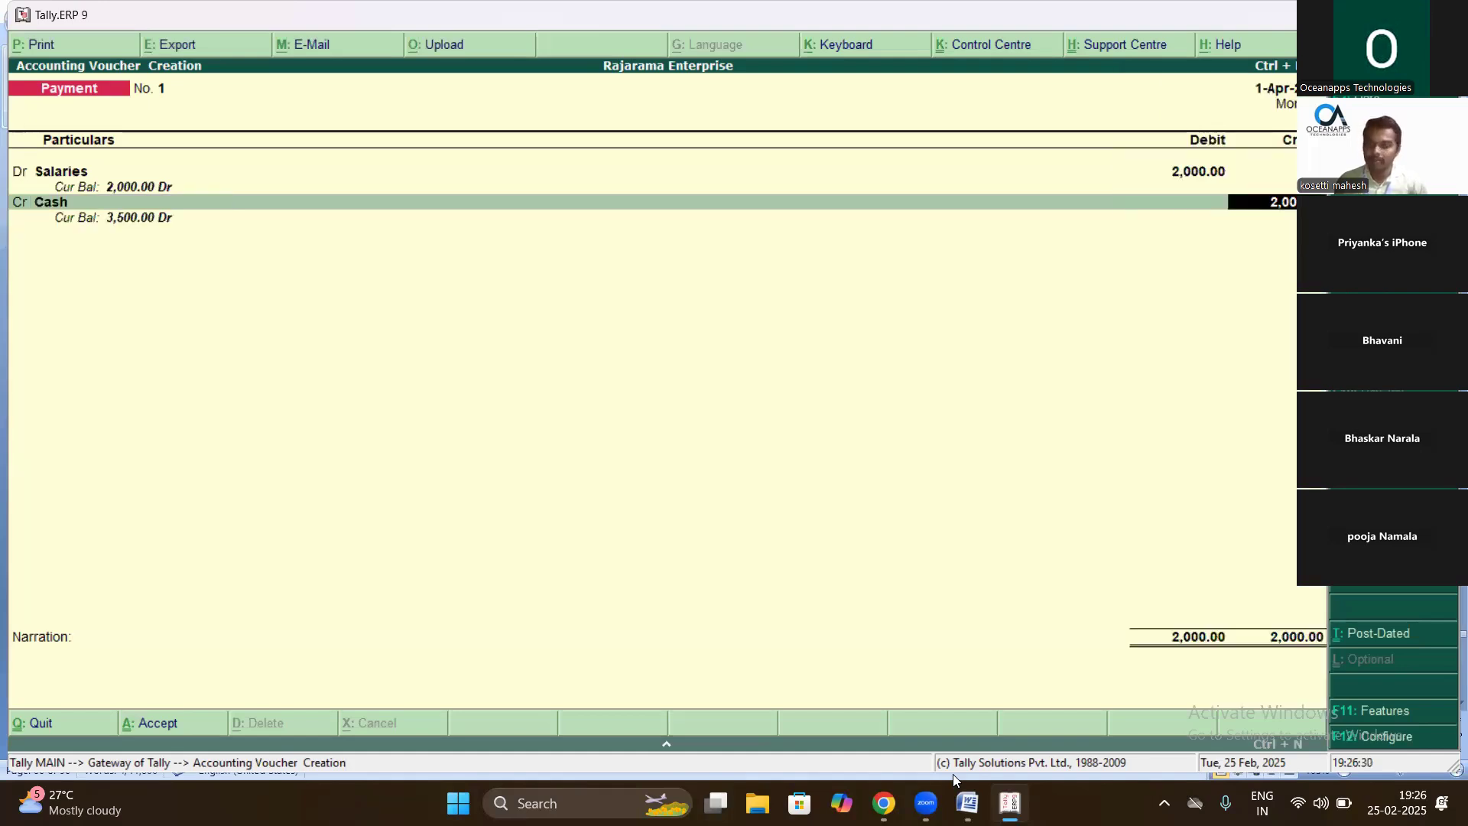
pyautogui.press('Return')
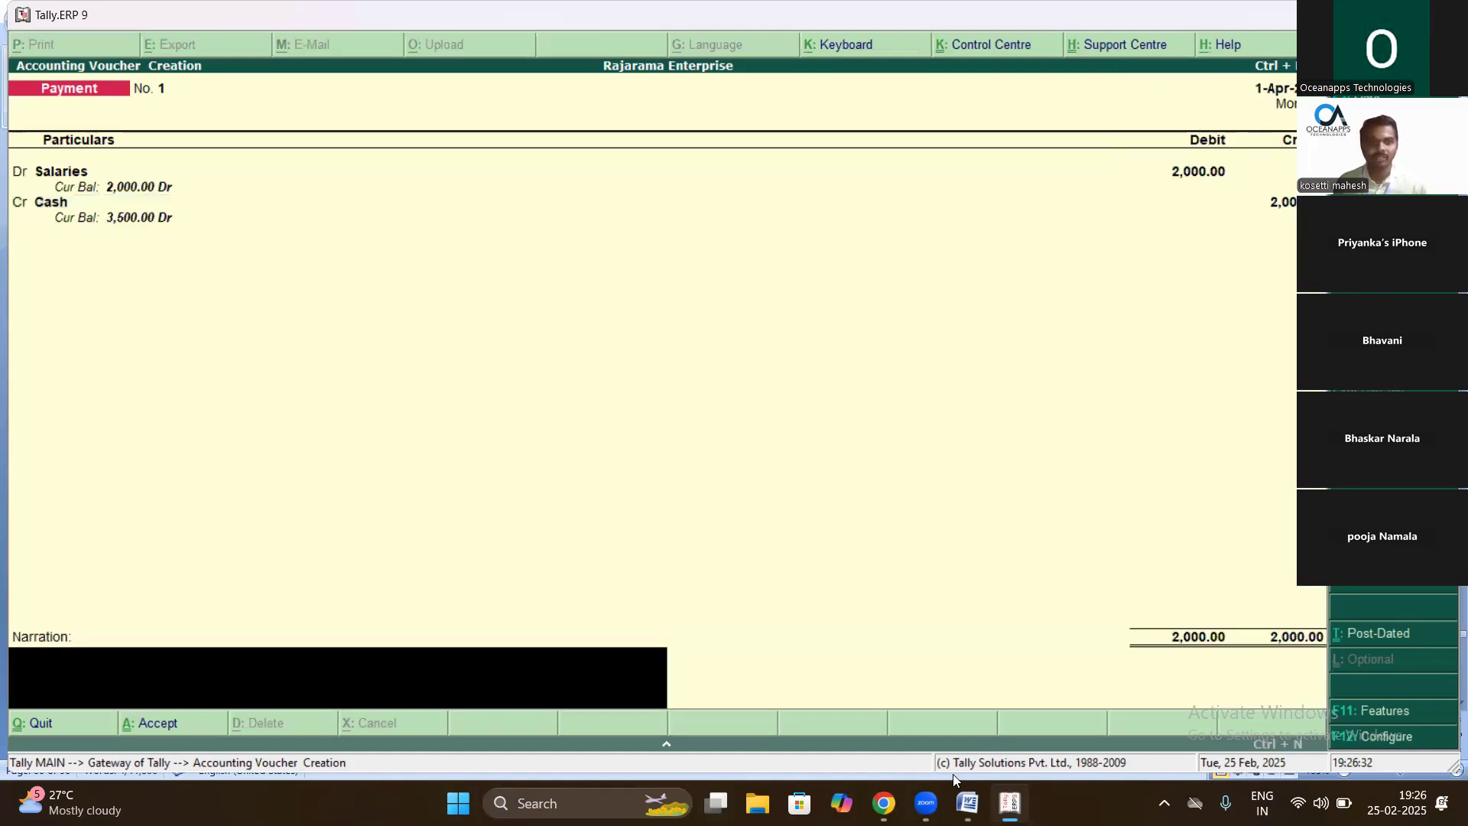
pyautogui.write('being salaries paid')
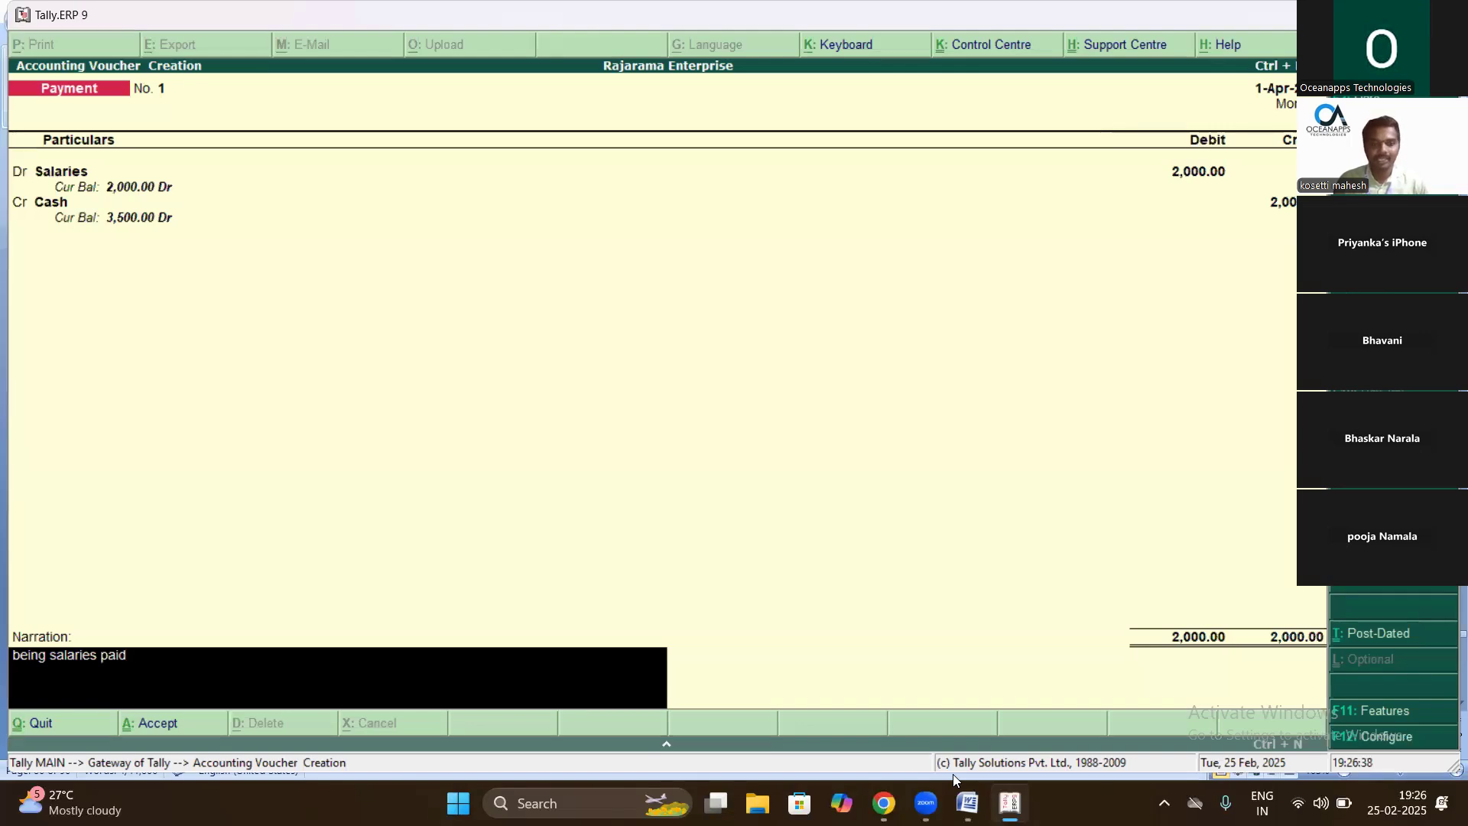
pyautogui.press('Return')
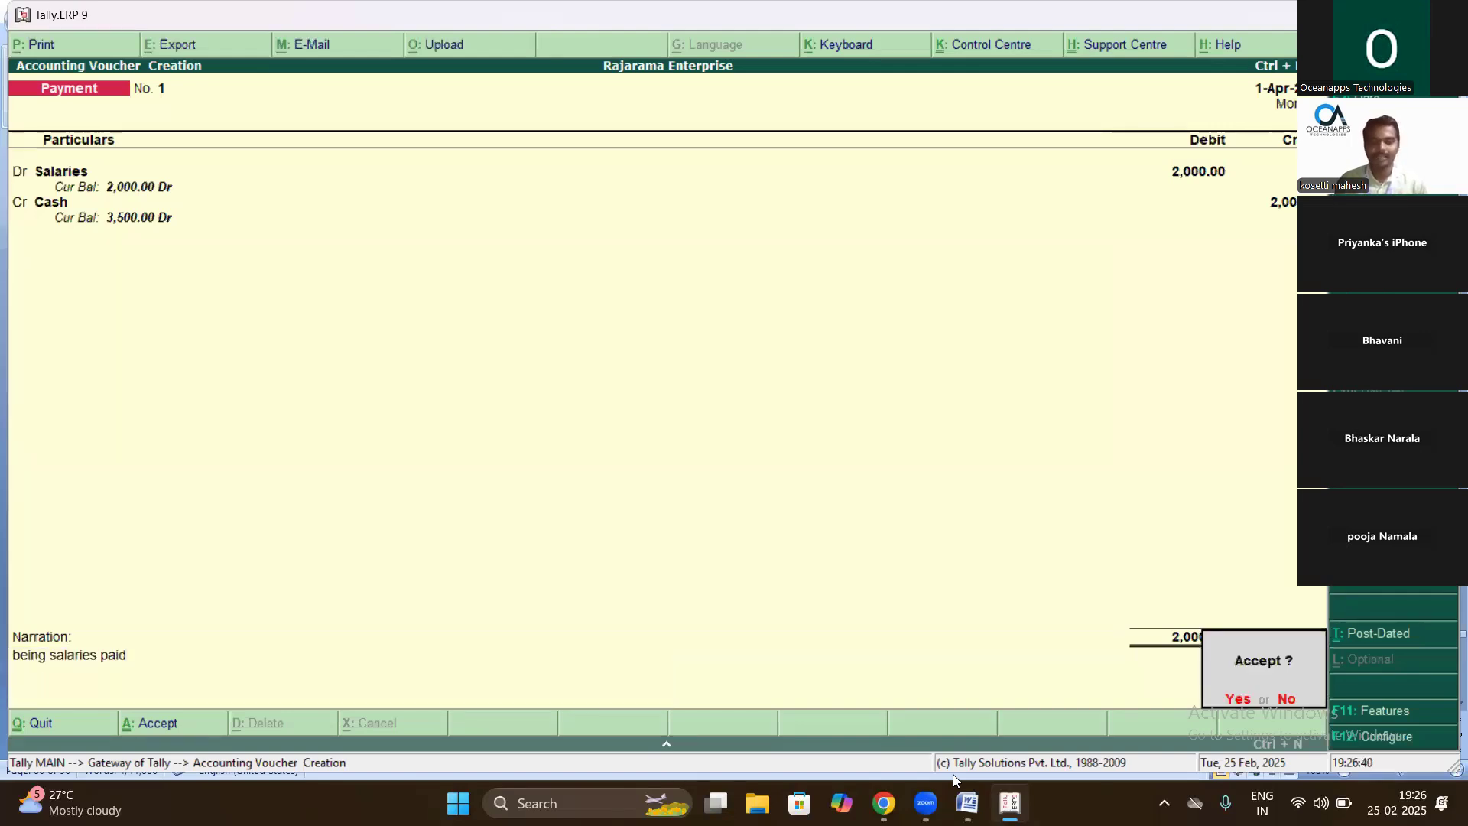
pyautogui.press('Return')
# - Mark the Received interest line in the Word notes
pyautogui.hotkey('alt', 'Tab')
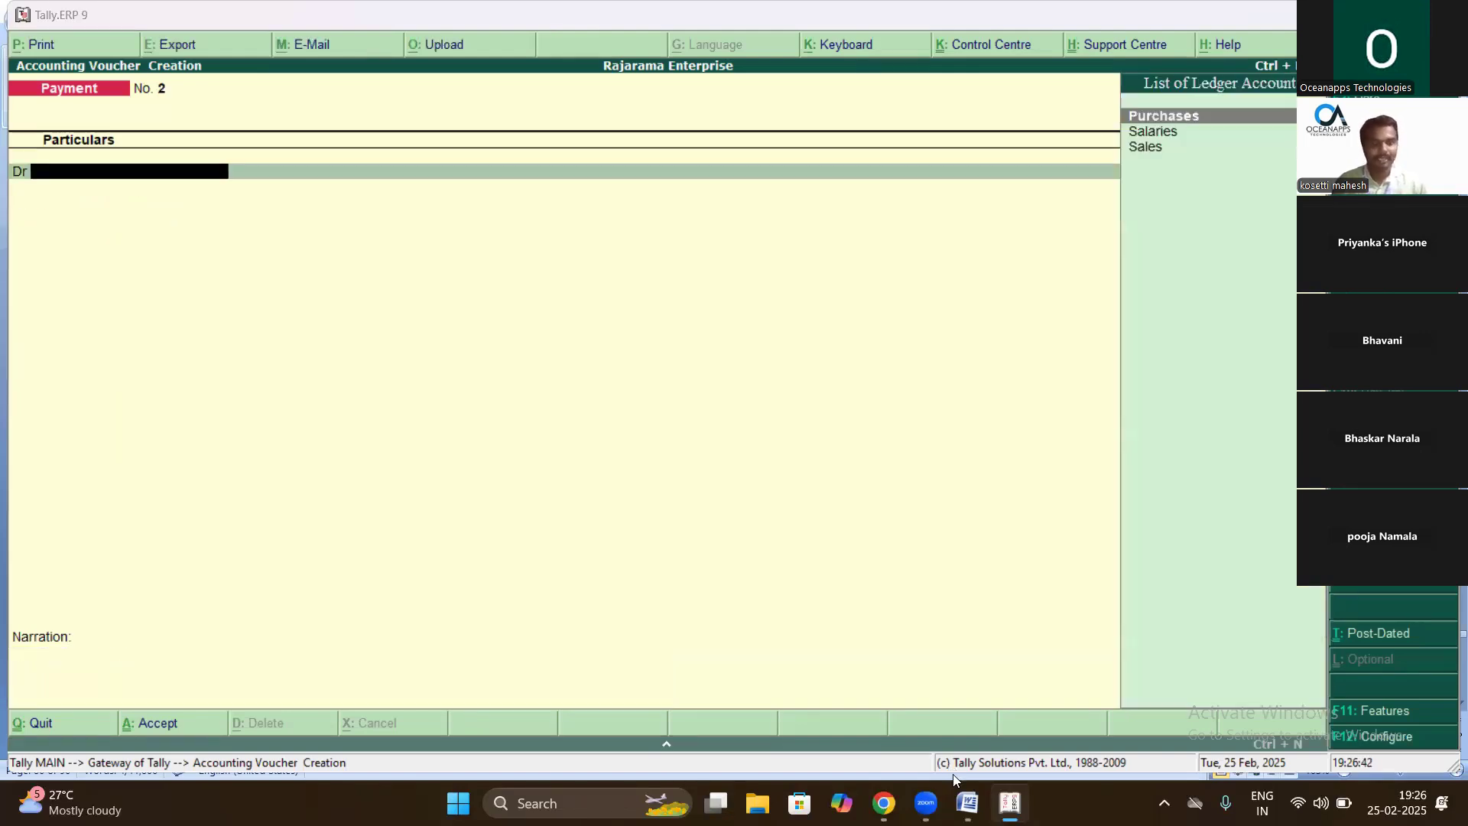
pyautogui.scroll(-3, 892, 464)
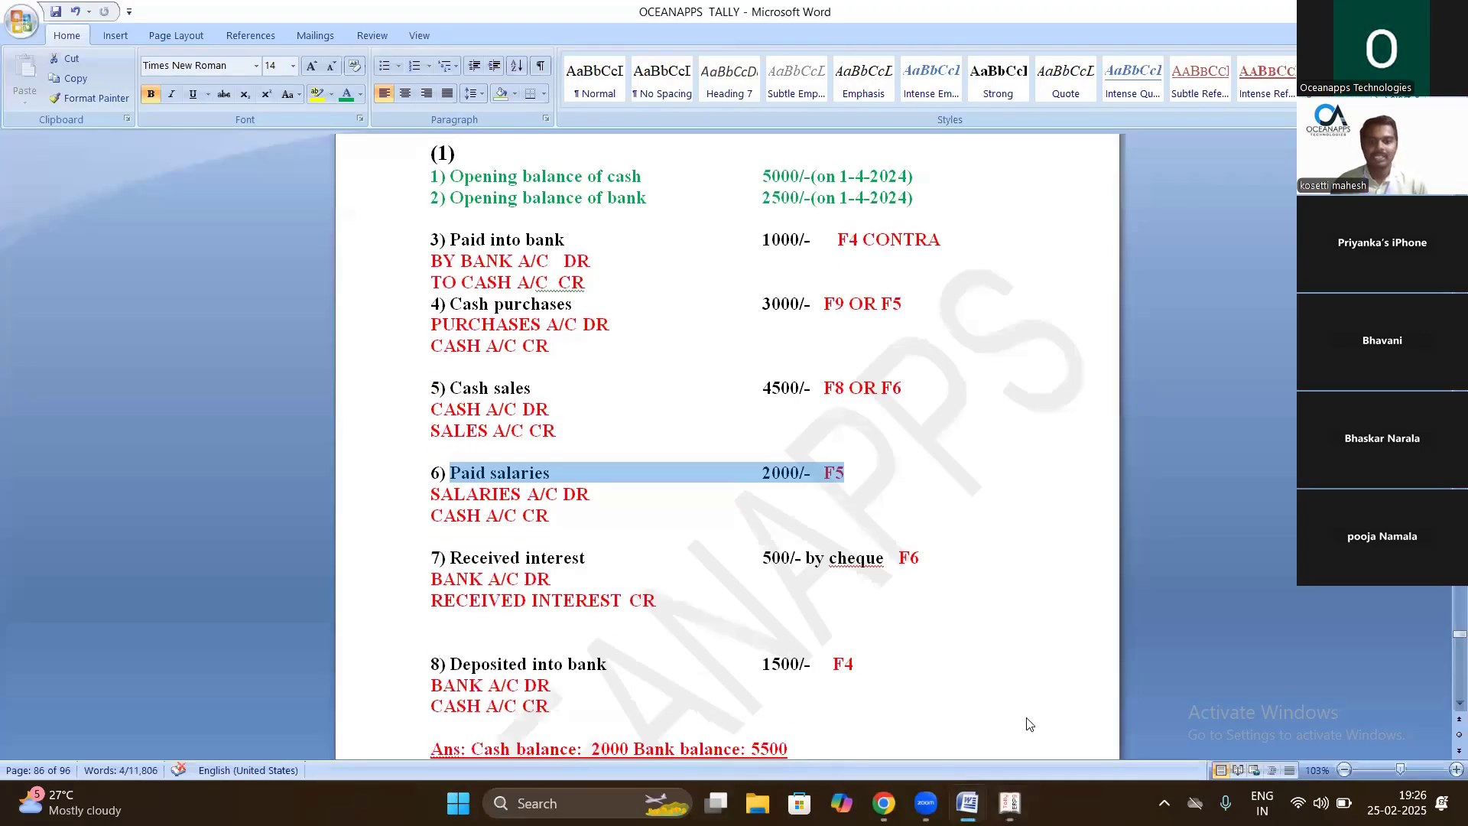
pyautogui.moveTo(892, 464); pyautogui.dragTo(463, 463)
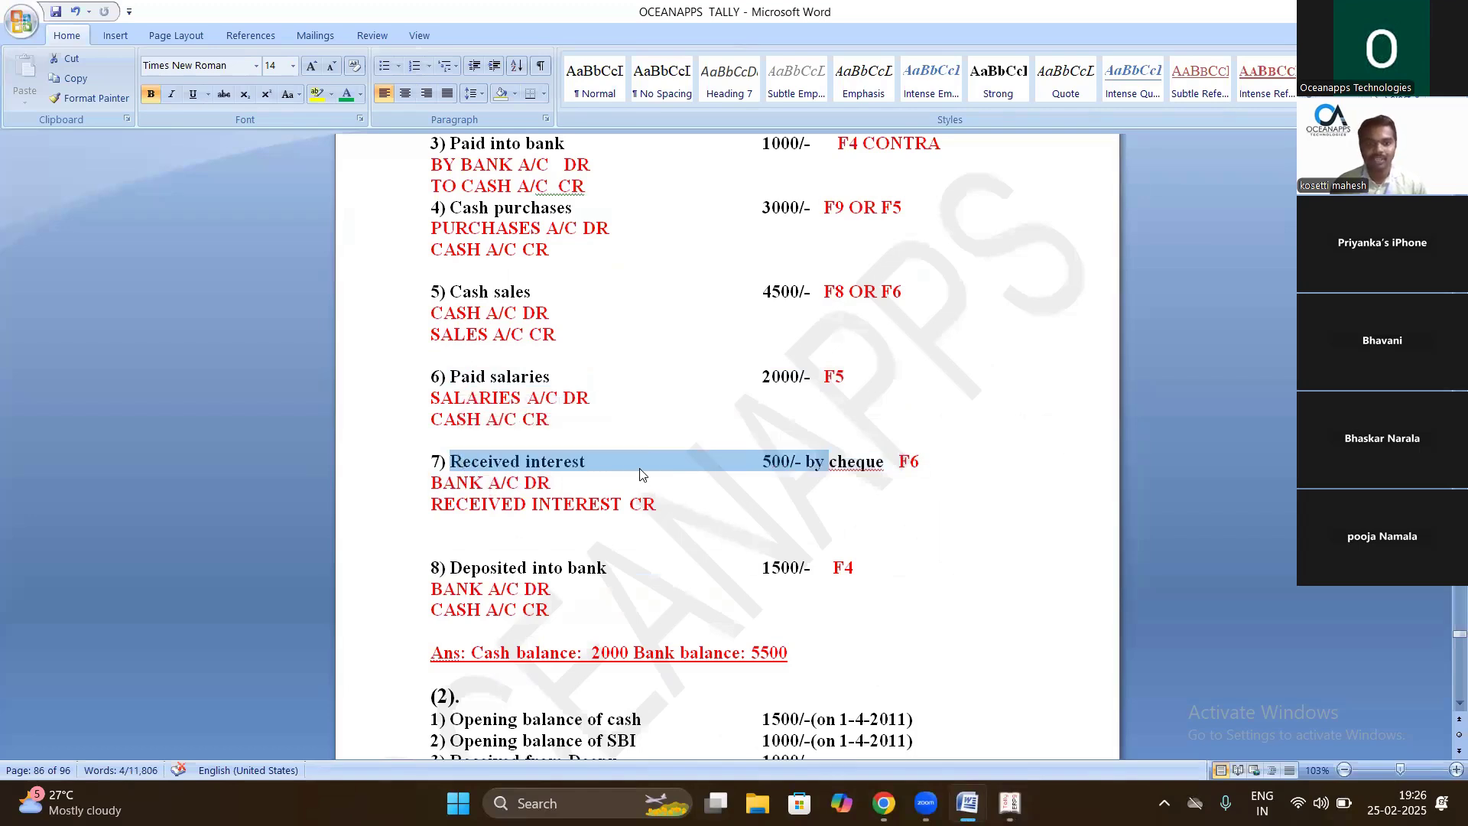
pyautogui.hotkey('alt', 'Tab')
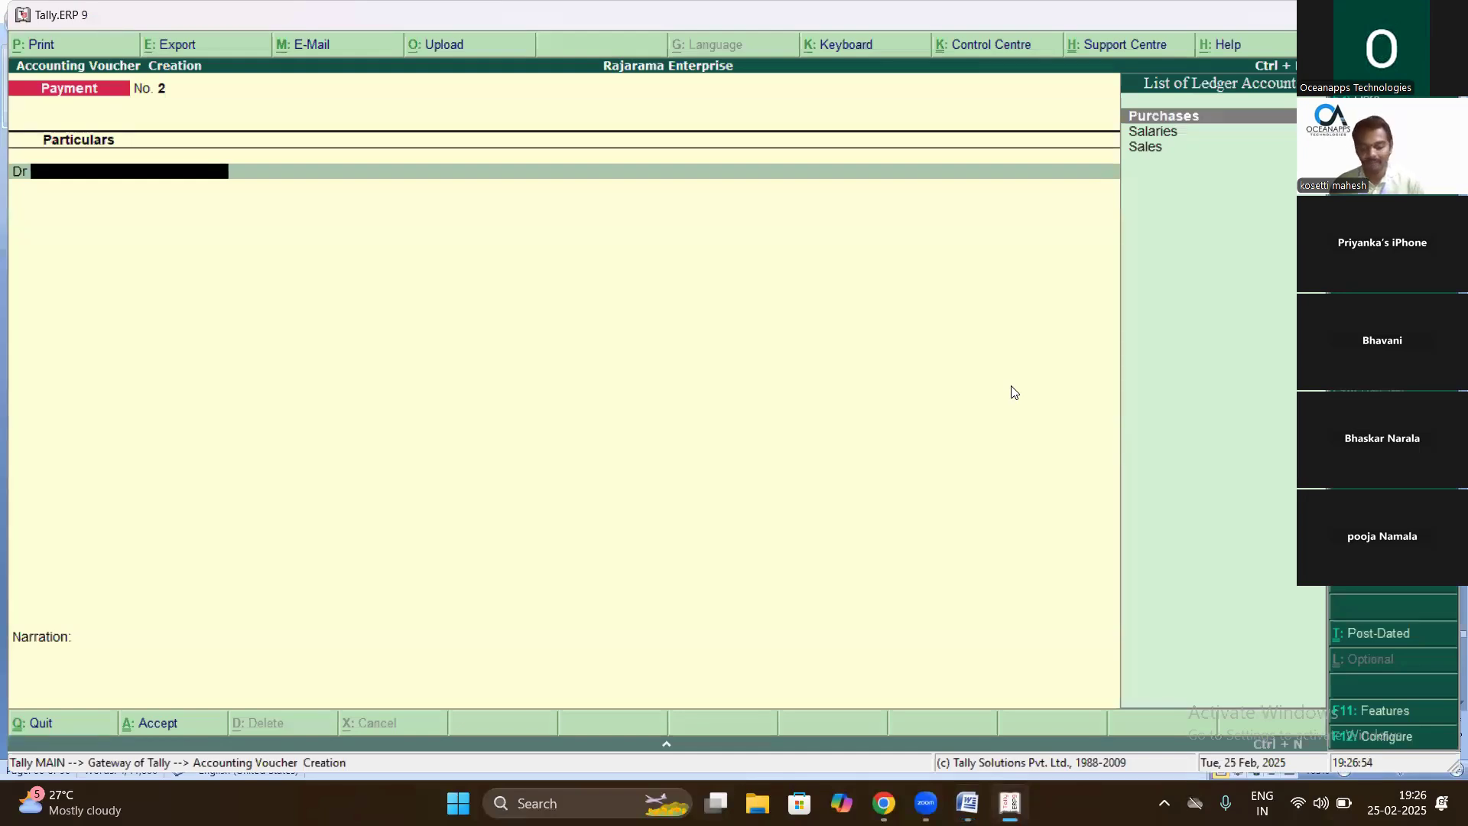
# - In a Receipt voucher, create a 'Recieved Interest' ledger under Indirect Incomes
pyautogui.press('F6')
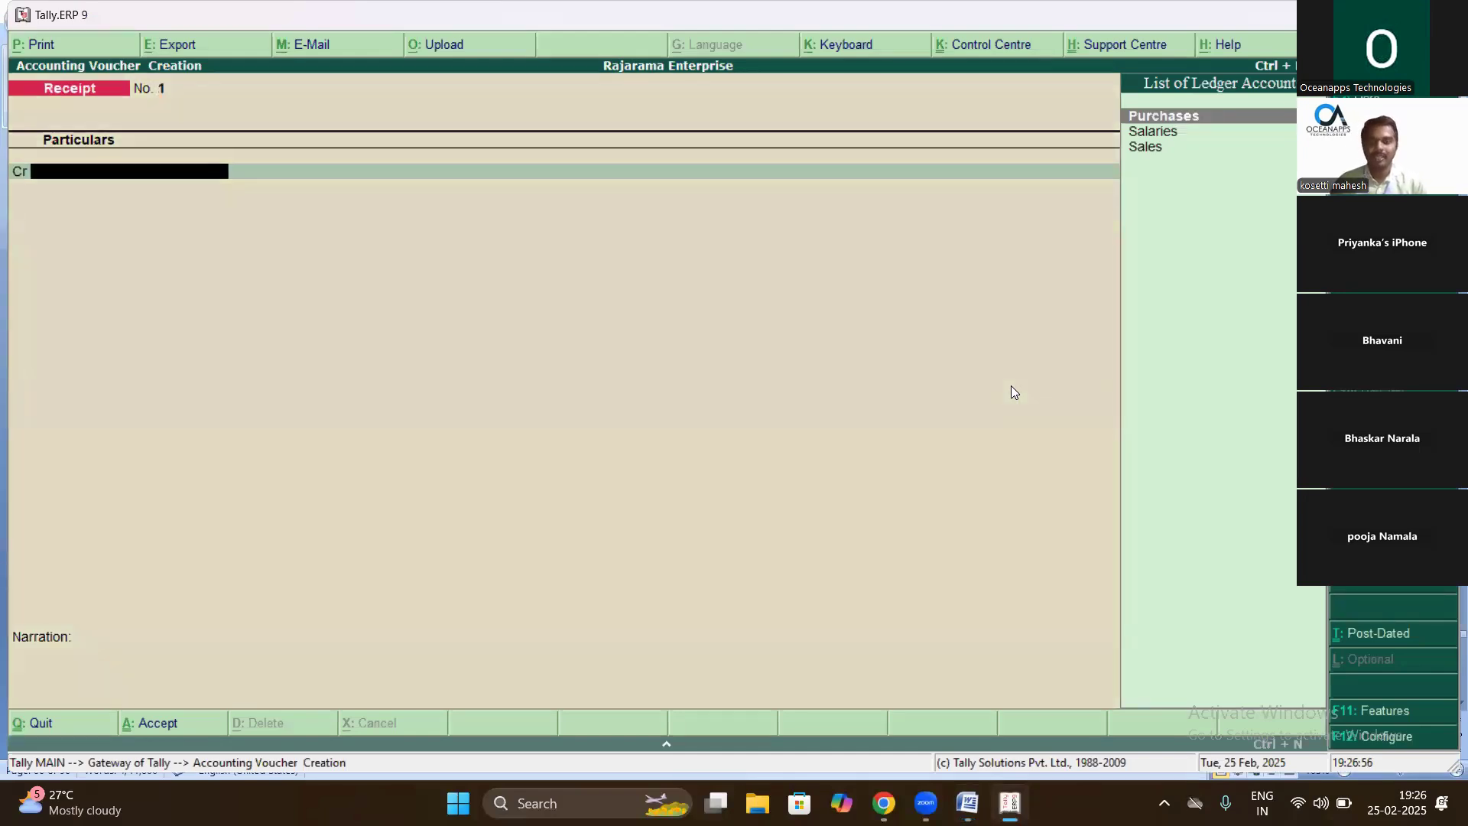
pyautogui.hotkey('alt', 'c')
pyautogui.write('Recieved Interest')
pyautogui.press('Return')
pyautogui.write('I')
pyautogui.press('Down')
pyautogui.press('Down')
pyautogui.press('Down')
pyautogui.press('Down')
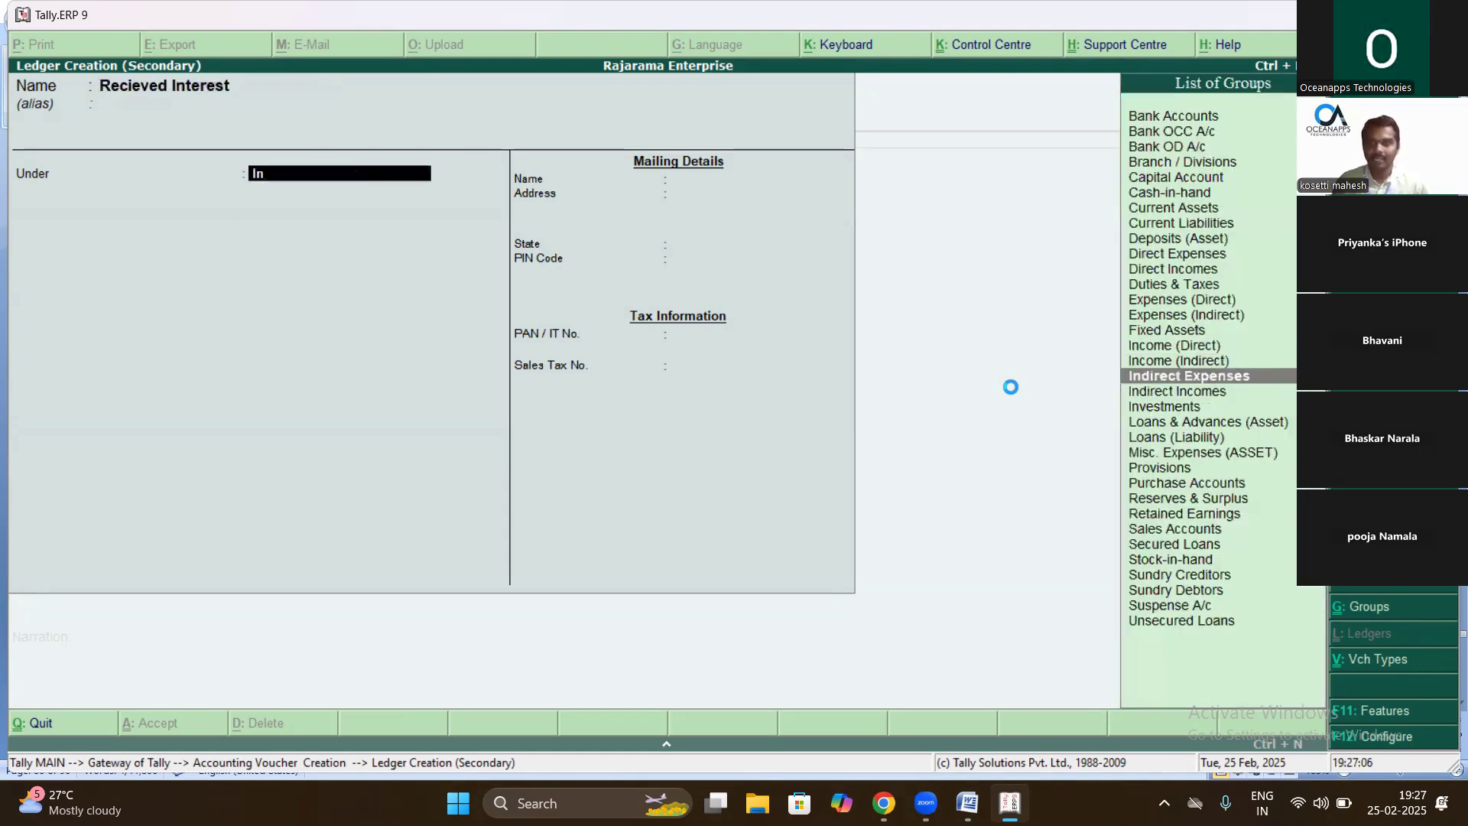
pyautogui.write('n')
pyautogui.press('Return')
pyautogui.hotkey('ctrl', 'a')
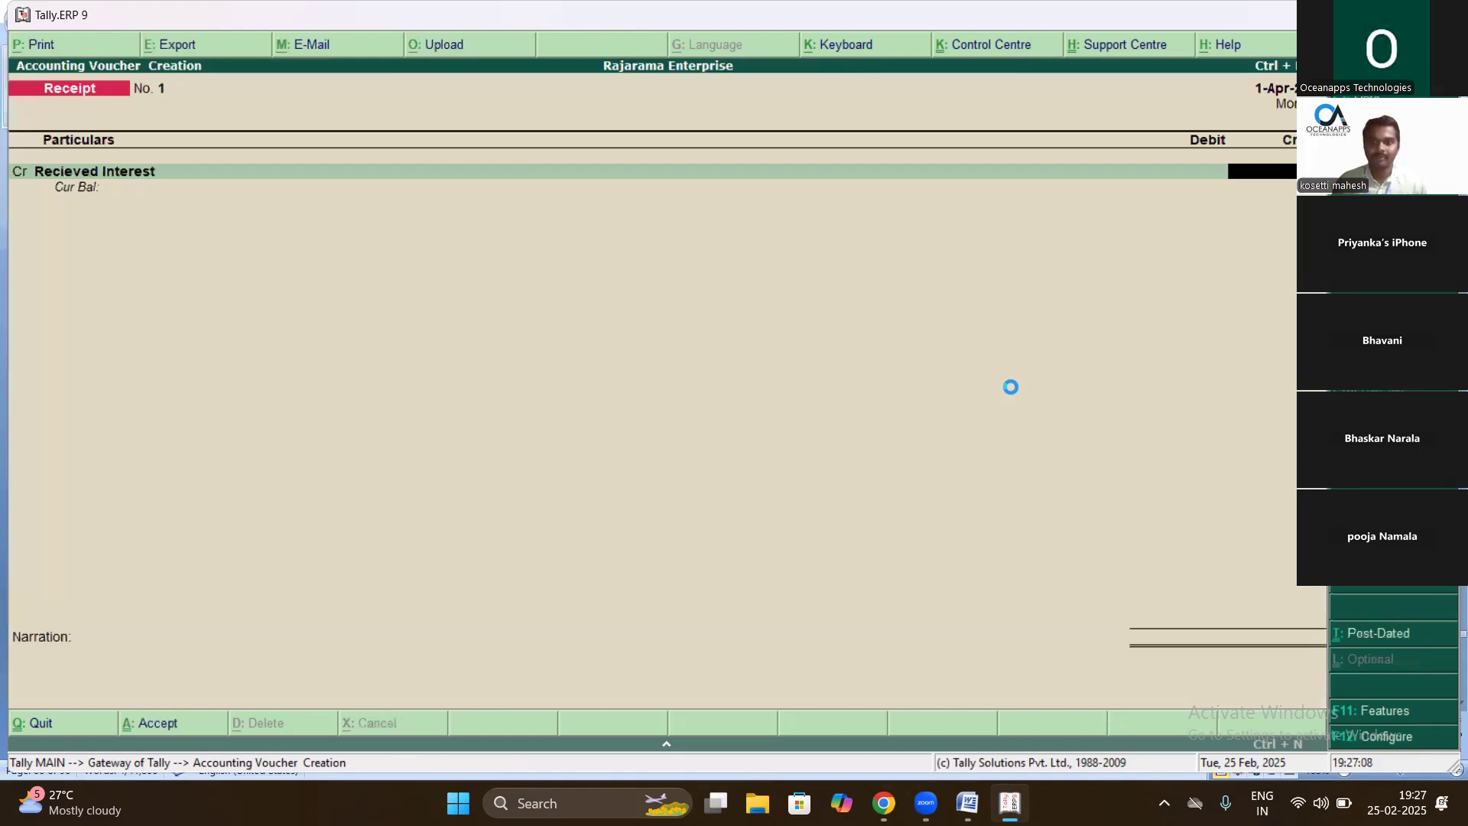
# - Credit 500 to Recieved Interest, debit Bank with cheque number 123, and save
pyautogui.hotkey('alt', 'Tab')
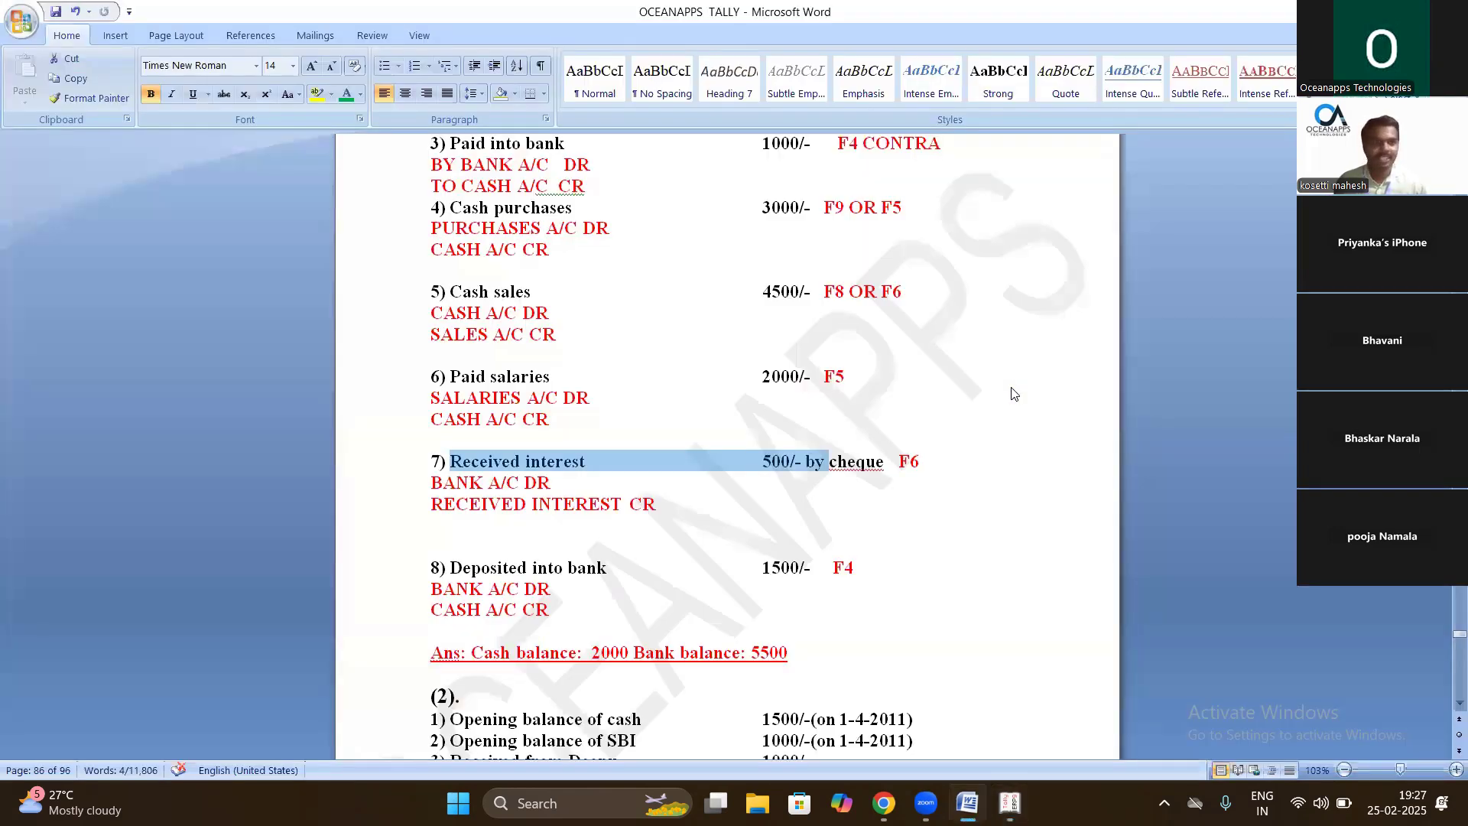
pyautogui.hotkey('alt', 'Tab')
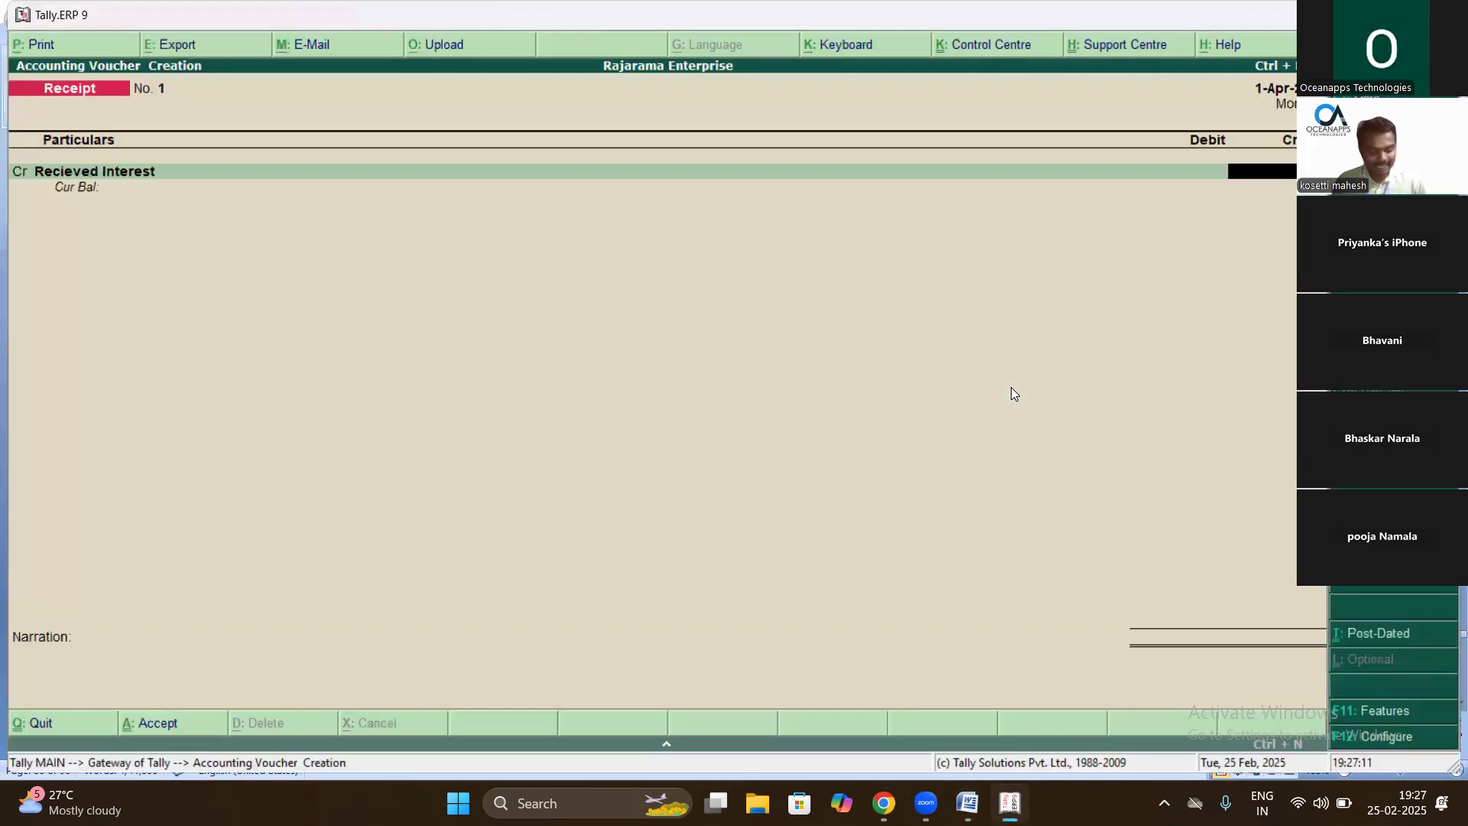
pyautogui.press('Return')
pyautogui.press('Return')
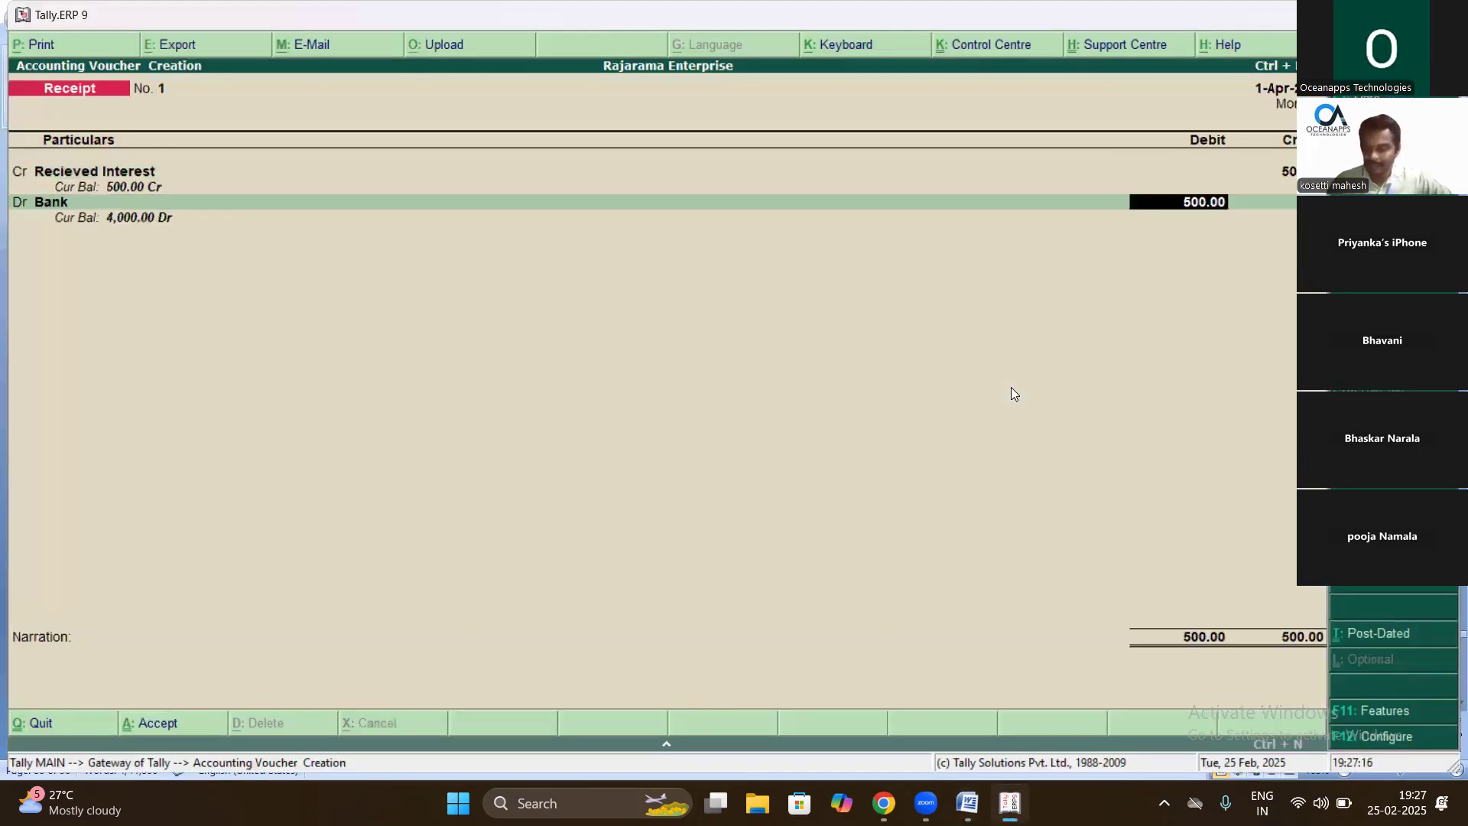
pyautogui.press('Return')
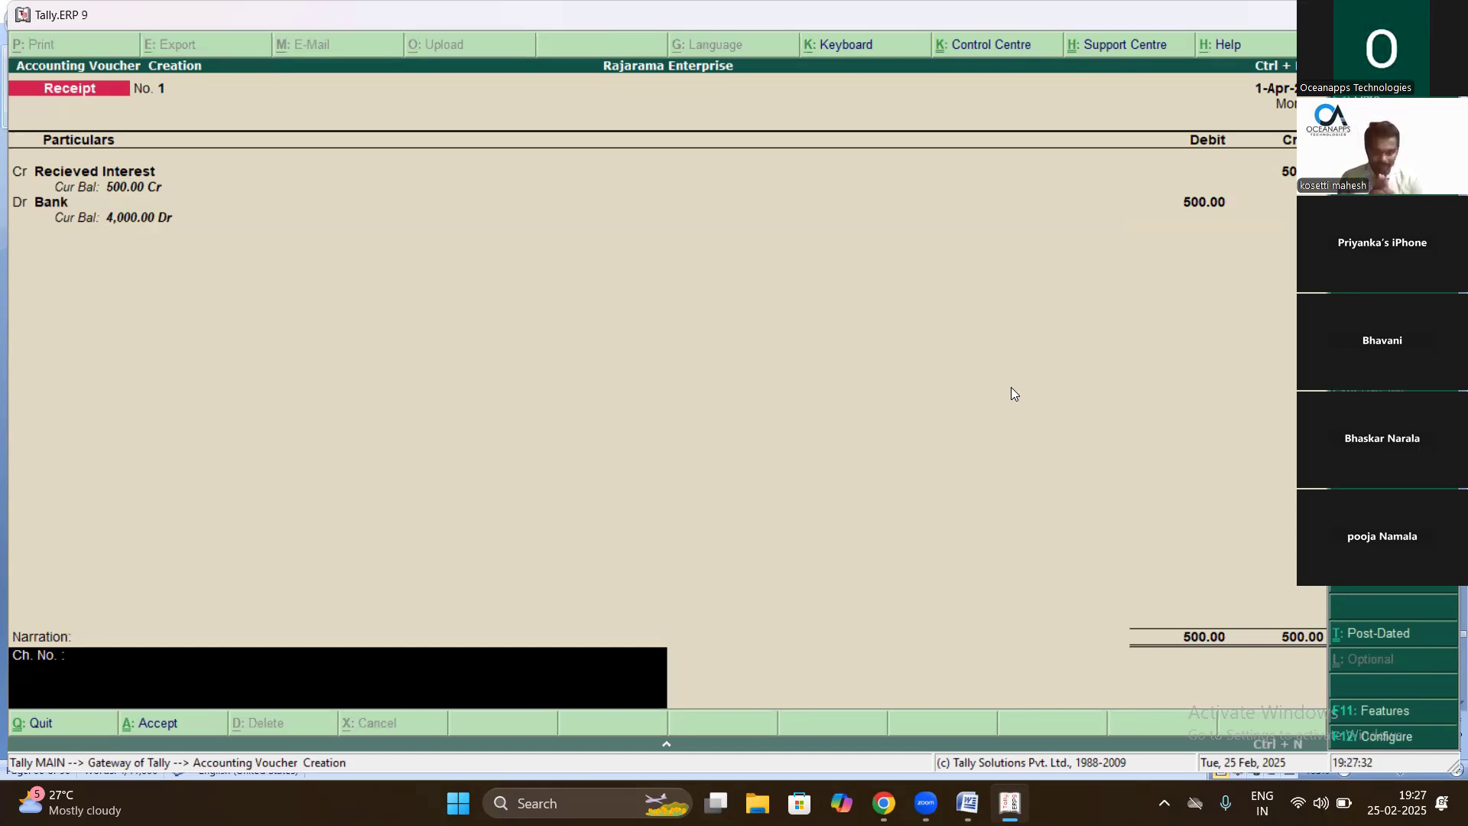
pyautogui.write('123')
pyautogui.press('Return')
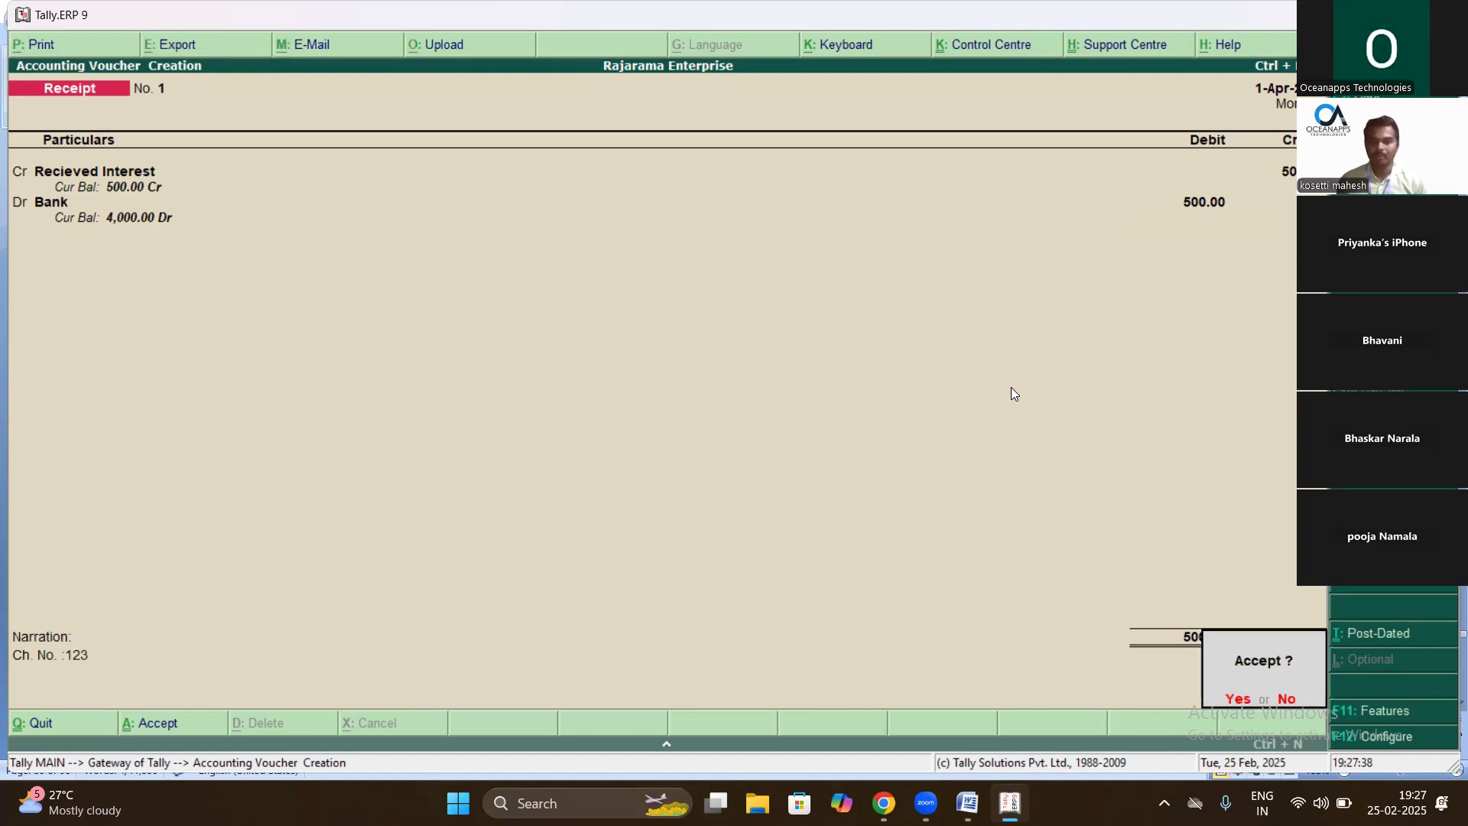
pyautogui.press('Return')
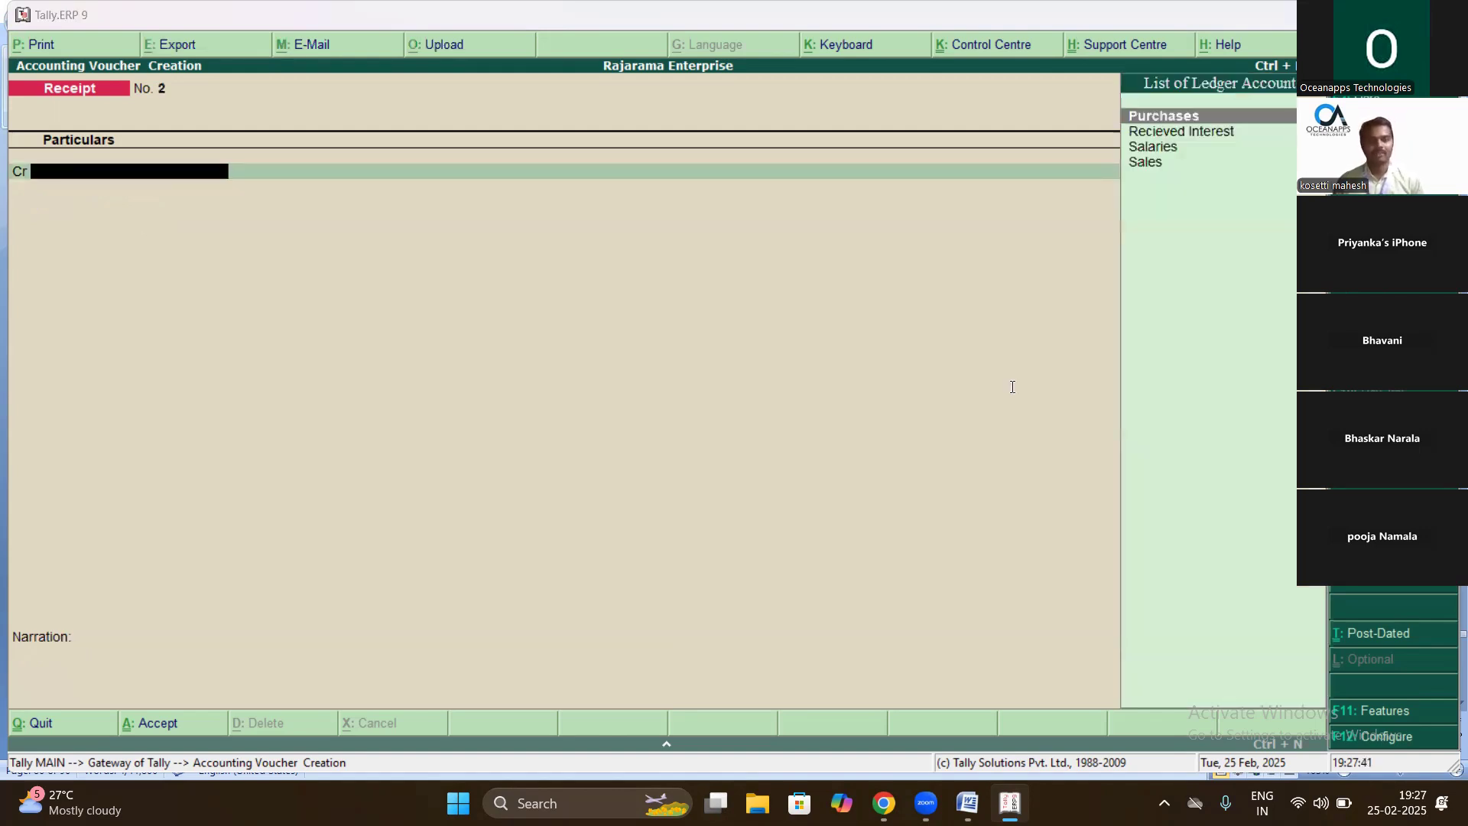
# - Clear the marked notes line and start a Contra voucher crediting Cash
pyautogui.hotkey('alt', 'Tab')
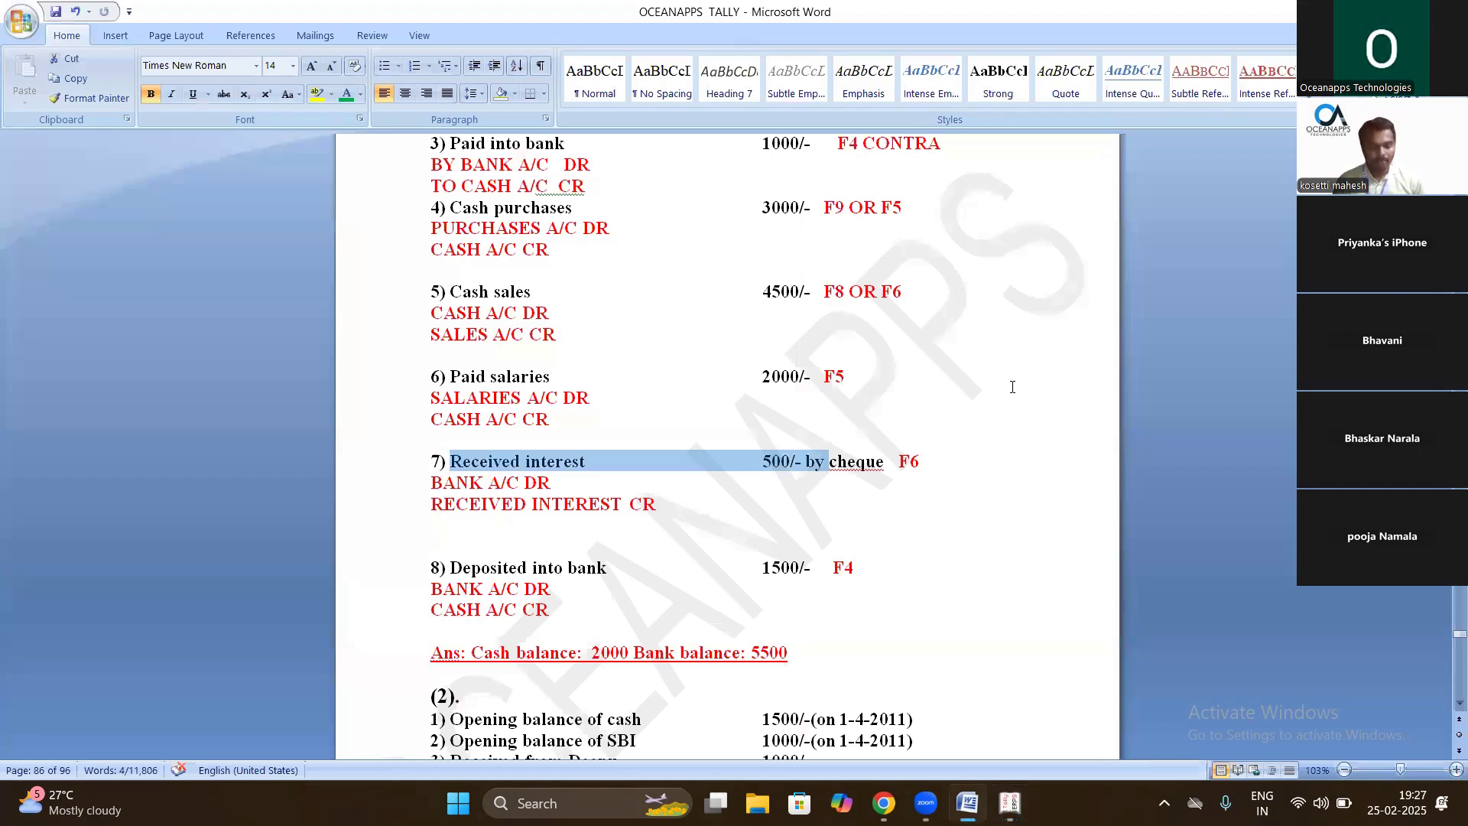
pyautogui.click(1011, 387)
pyautogui.hotkey('alt', 'Tab')
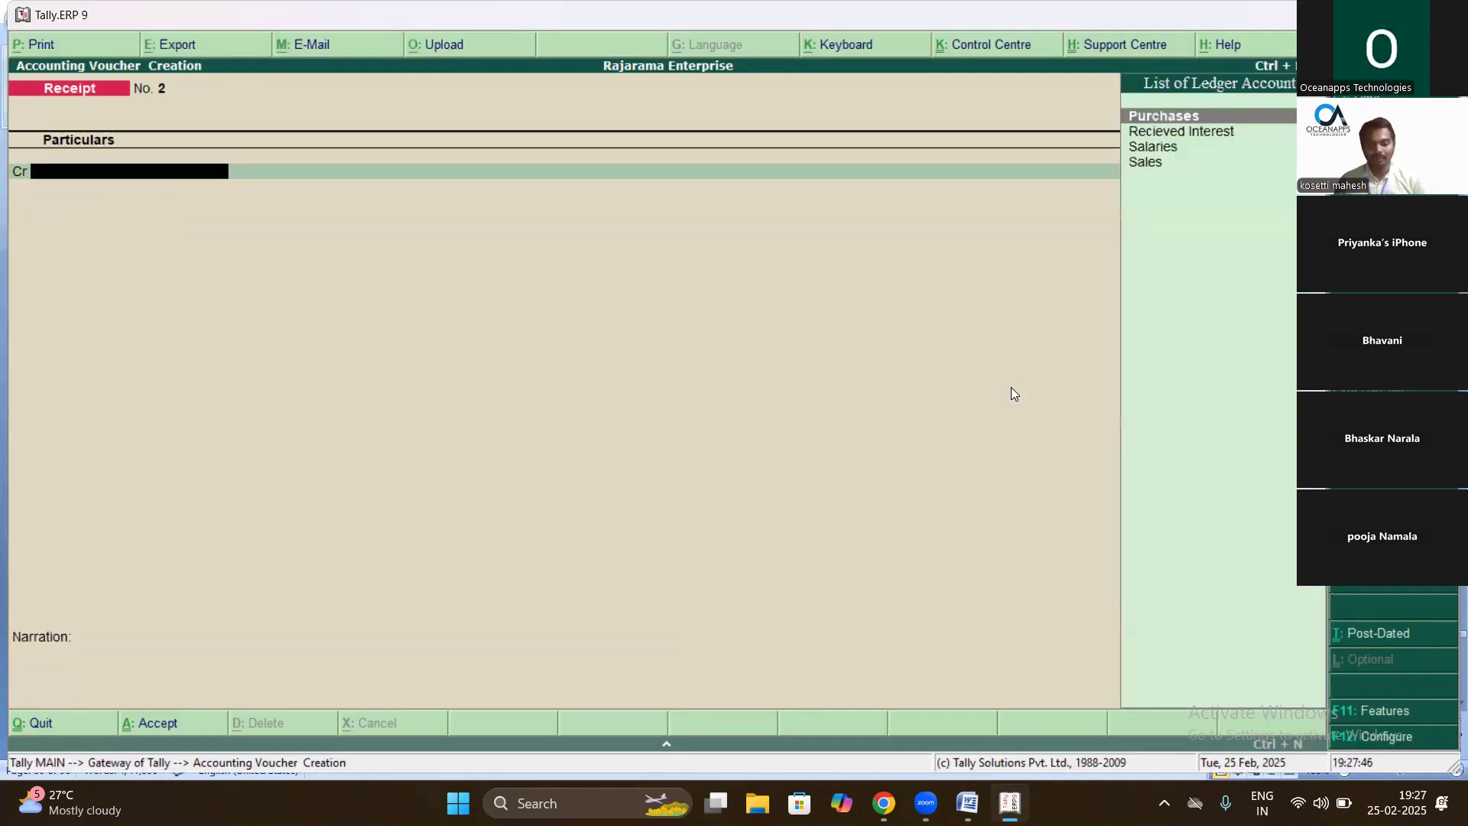
pyautogui.press('F4')
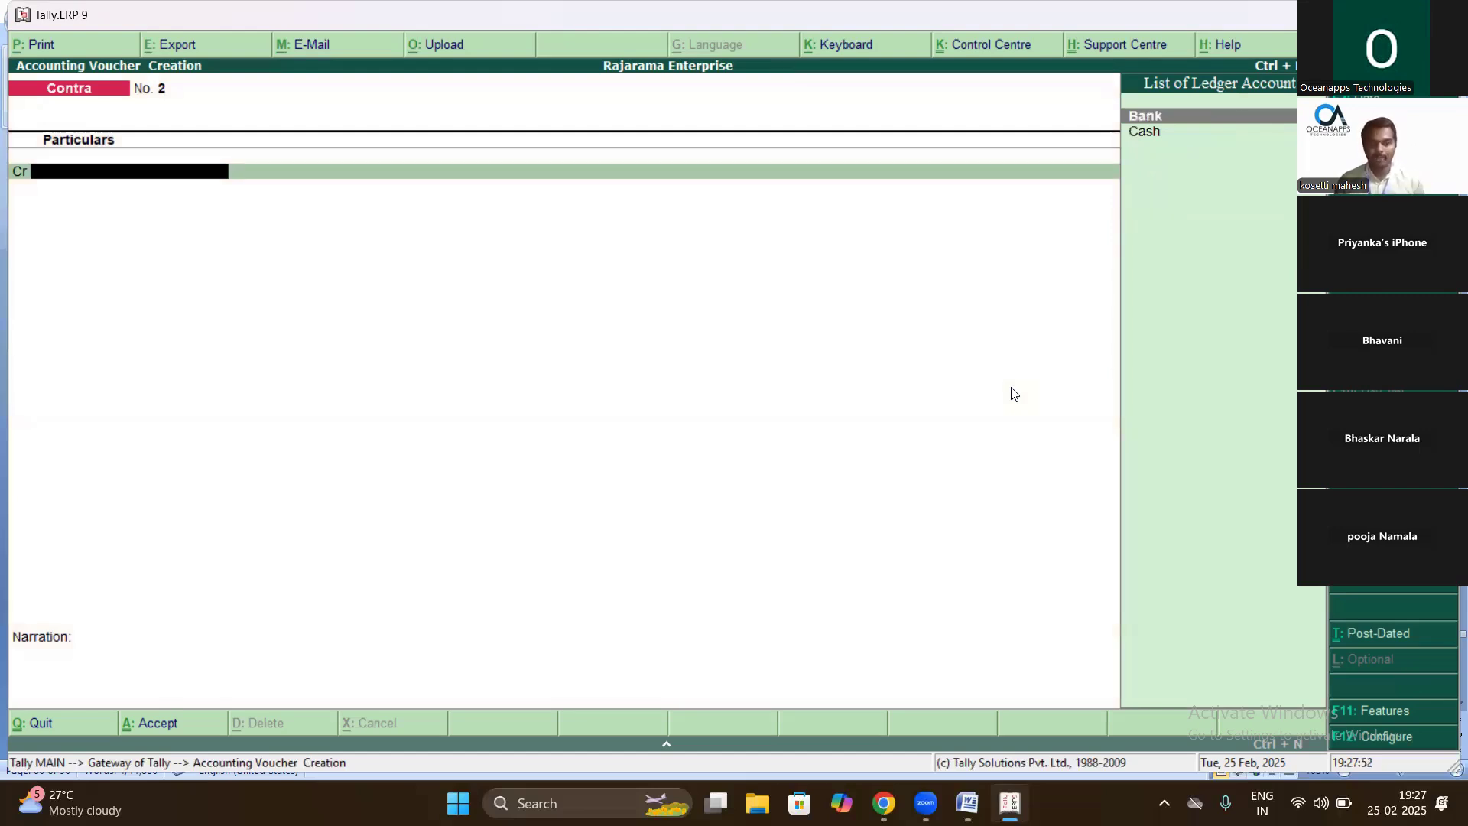
pyautogui.press('Down')
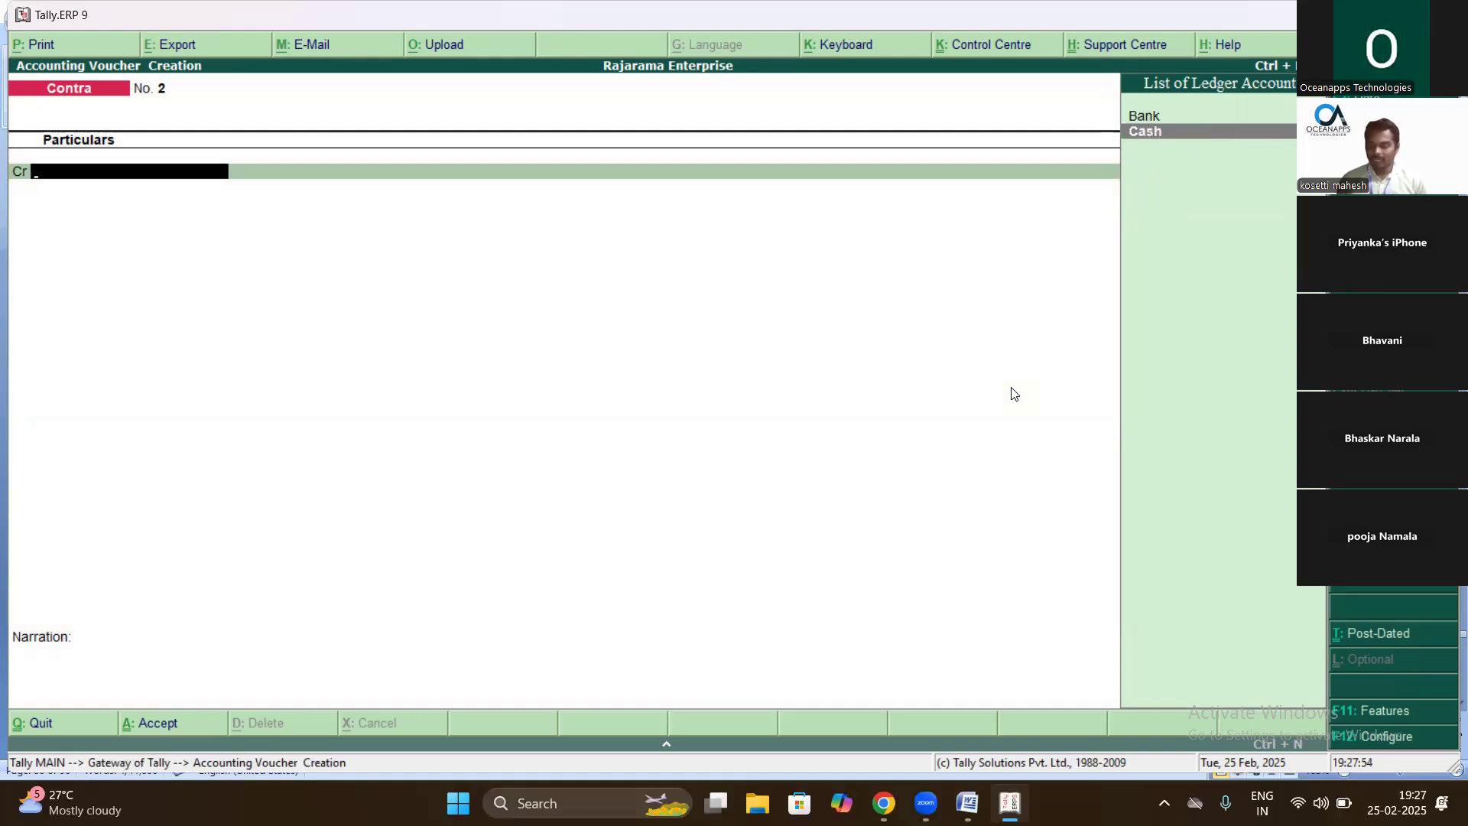
pyautogui.press('Return')
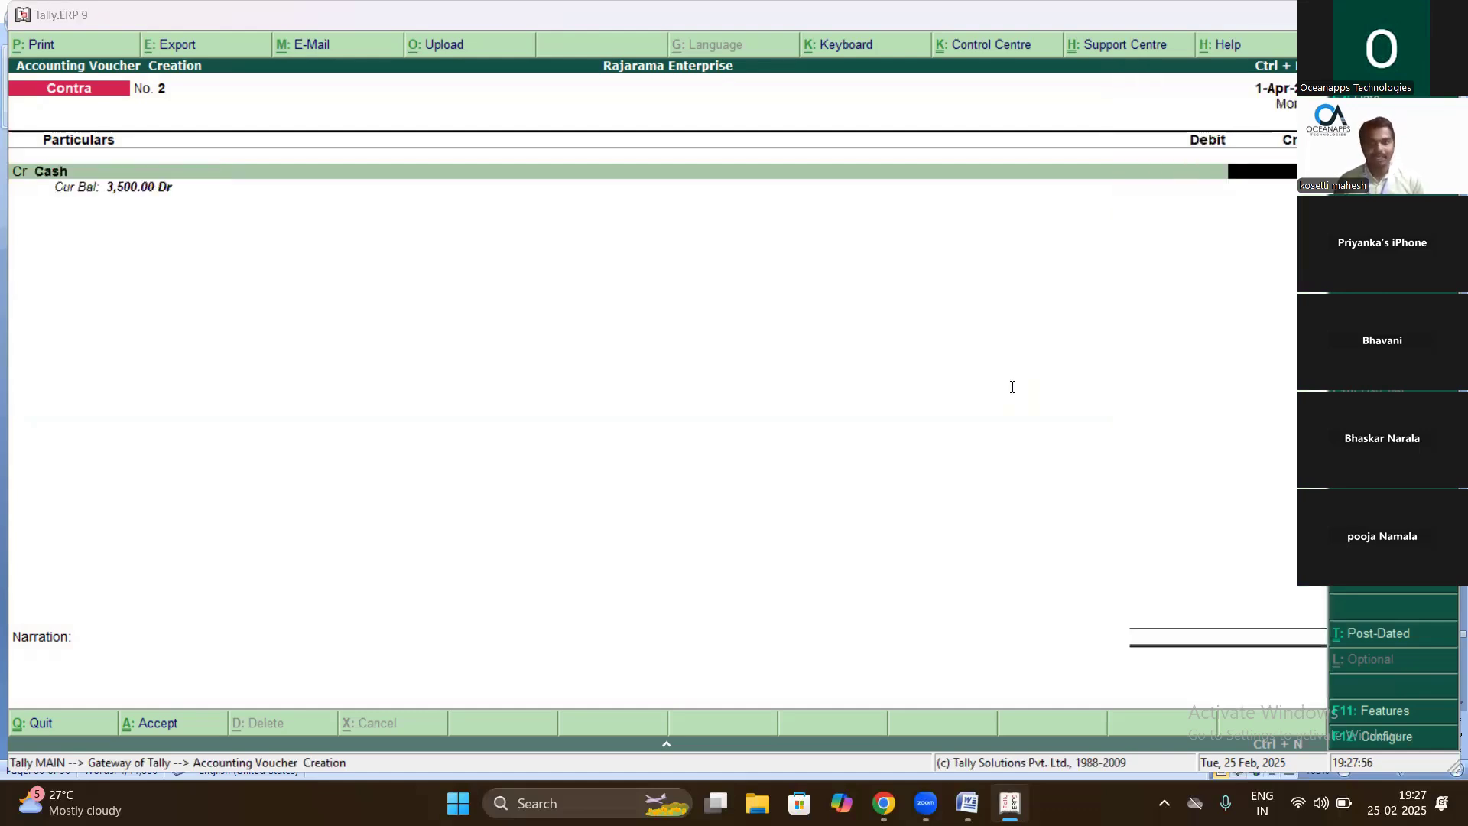
# - Credit Cash 1500 and debit Bank in the Contra voucher
pyautogui.hotkey('alt', 'Tab')
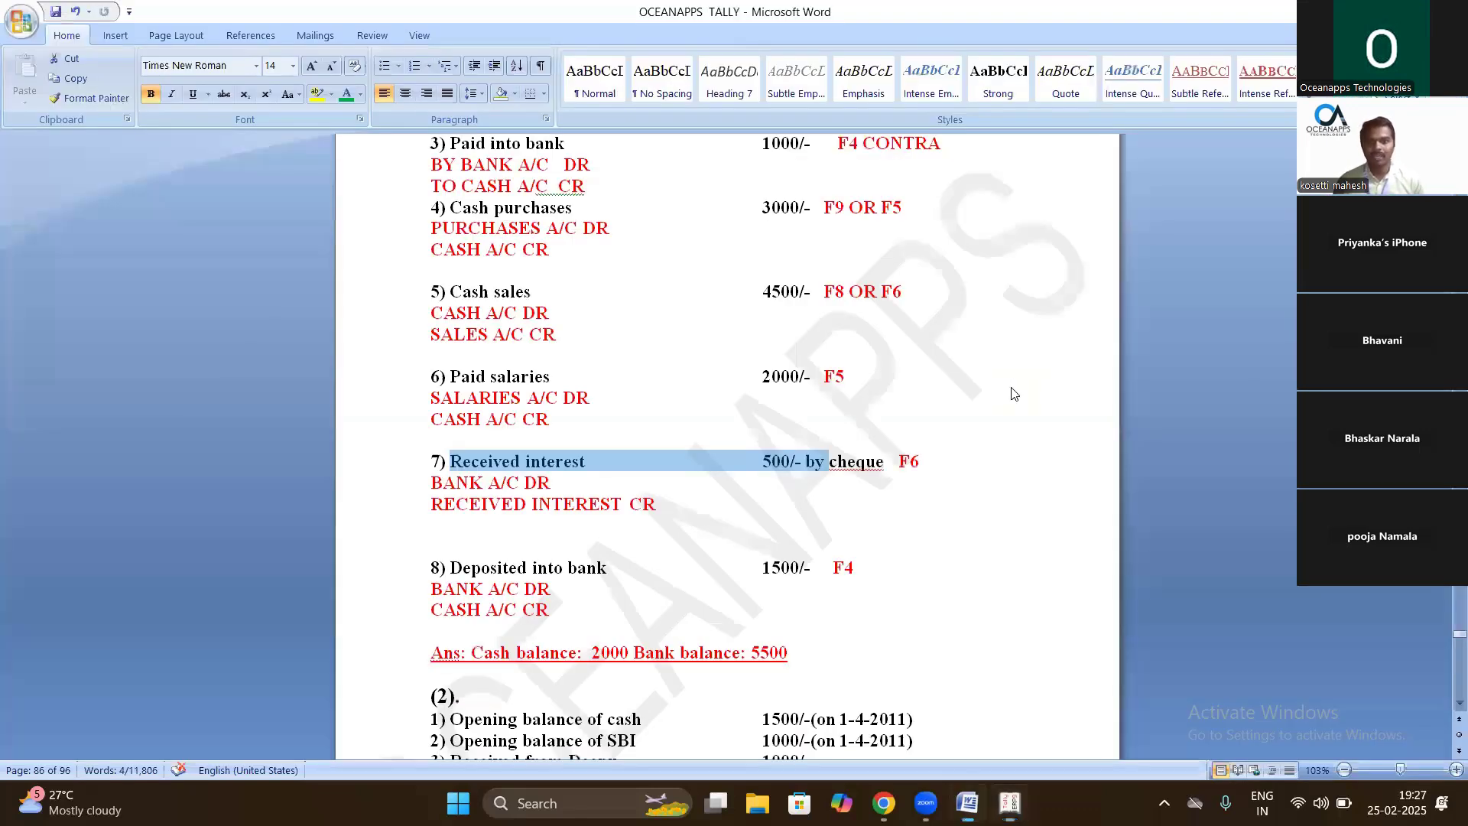
pyautogui.hotkey('alt', 'Tab')
pyautogui.write('1500')
pyautogui.press('Return')
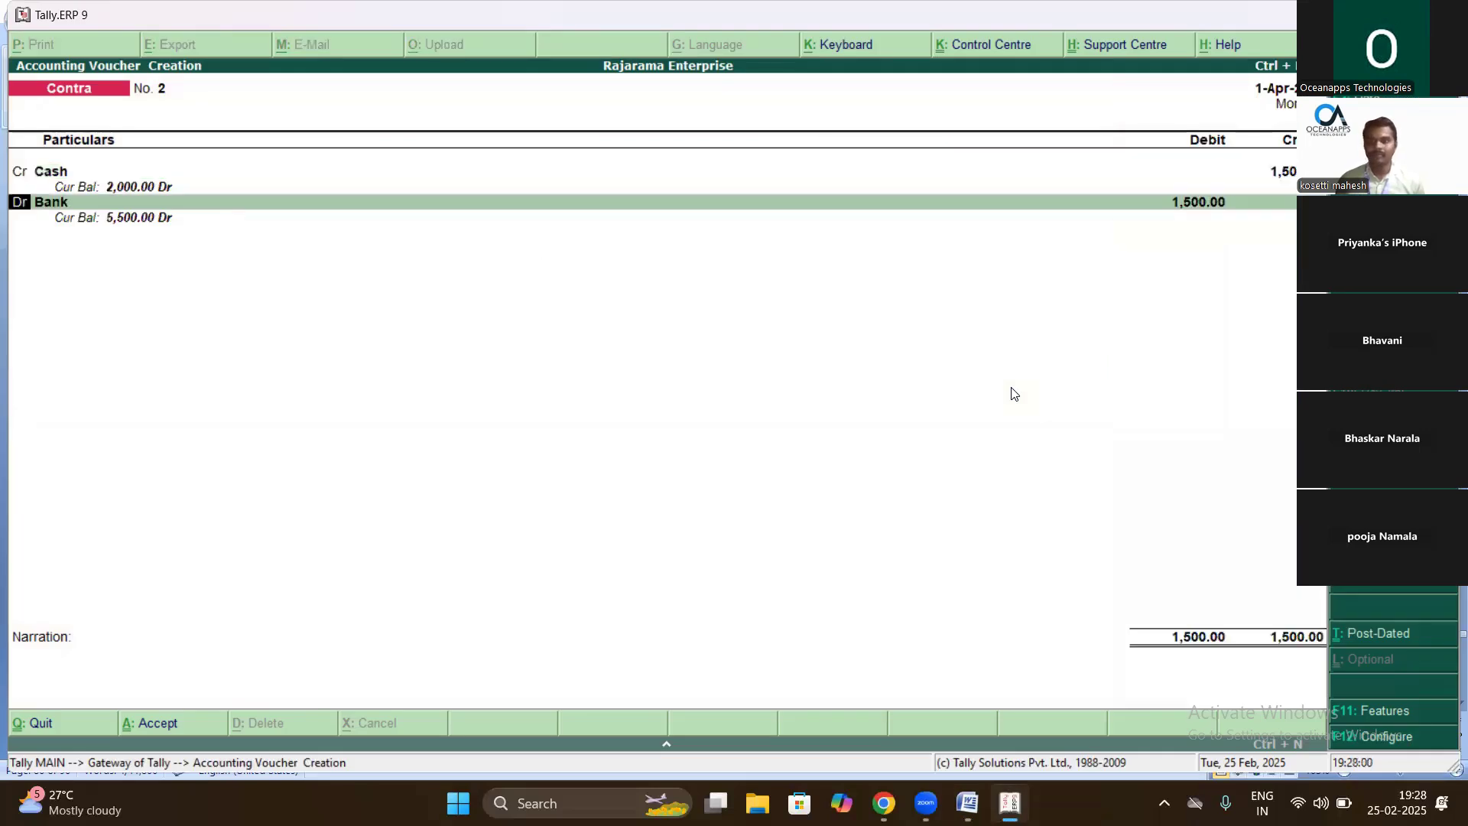
pyautogui.press('Return')
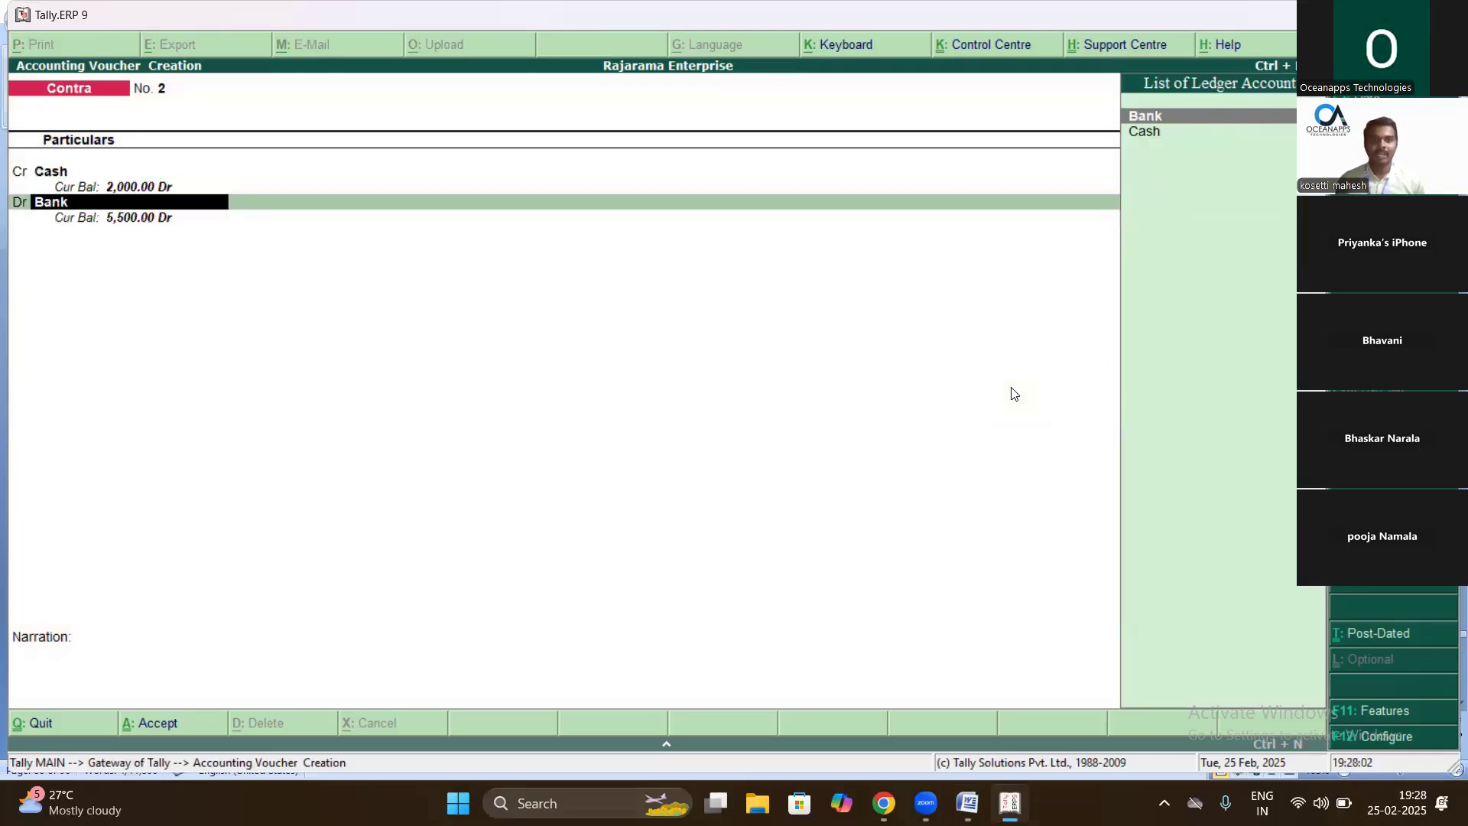
pyautogui.press('Return')
pyautogui.press('Return')
# - Enter the narration 'being cash deposited into bank' and save Contra voucher No. 2
pyautogui.write('be')
pyautogui.write('gin')
pyautogui.press('BackSpace')
pyautogui.press('BackSpace')
pyautogui.press('BackSpace')
pyautogui.write('ing cah')
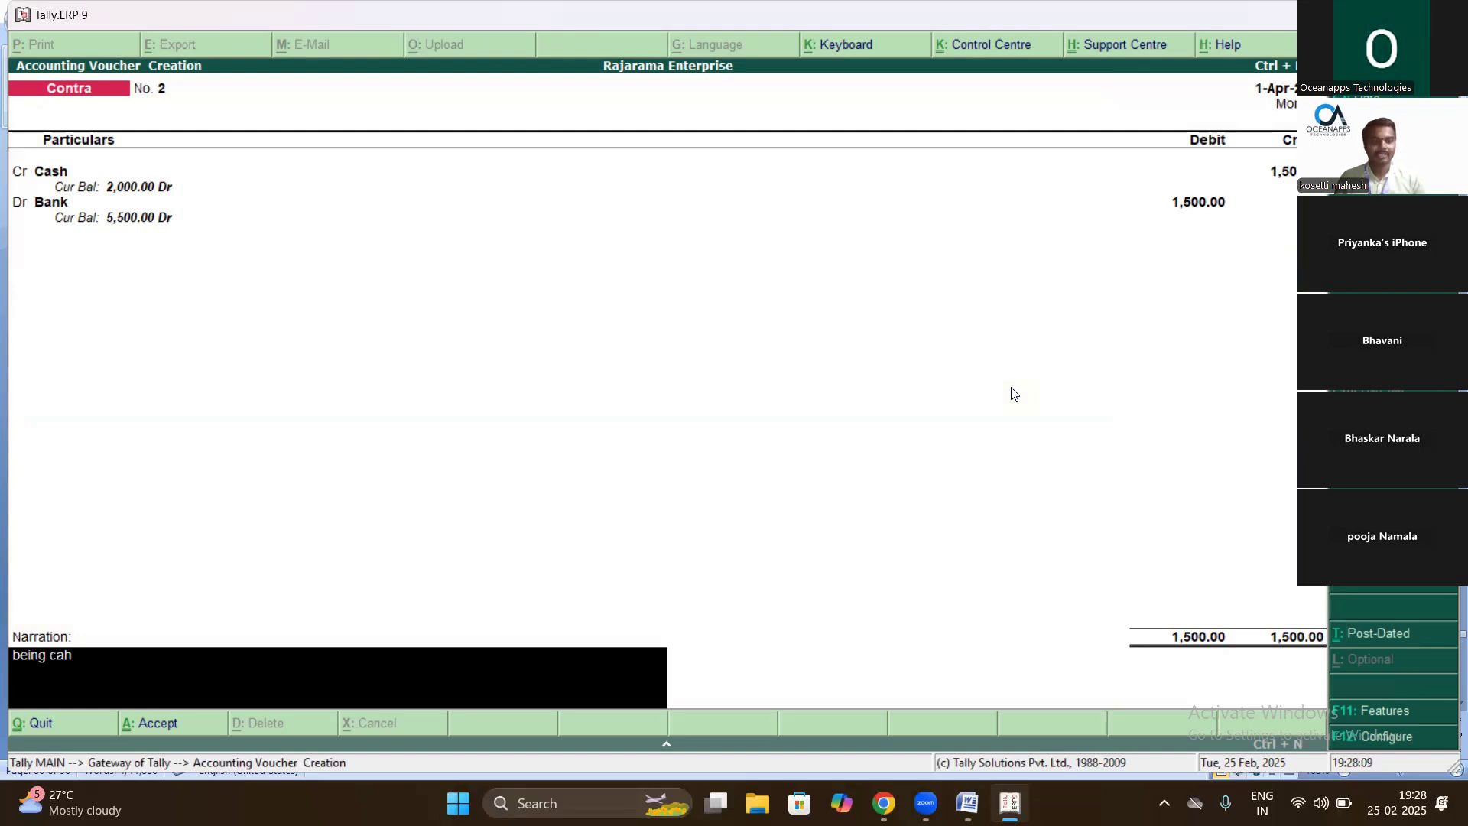
pyautogui.press('BackSpace')
pyautogui.write('sh')
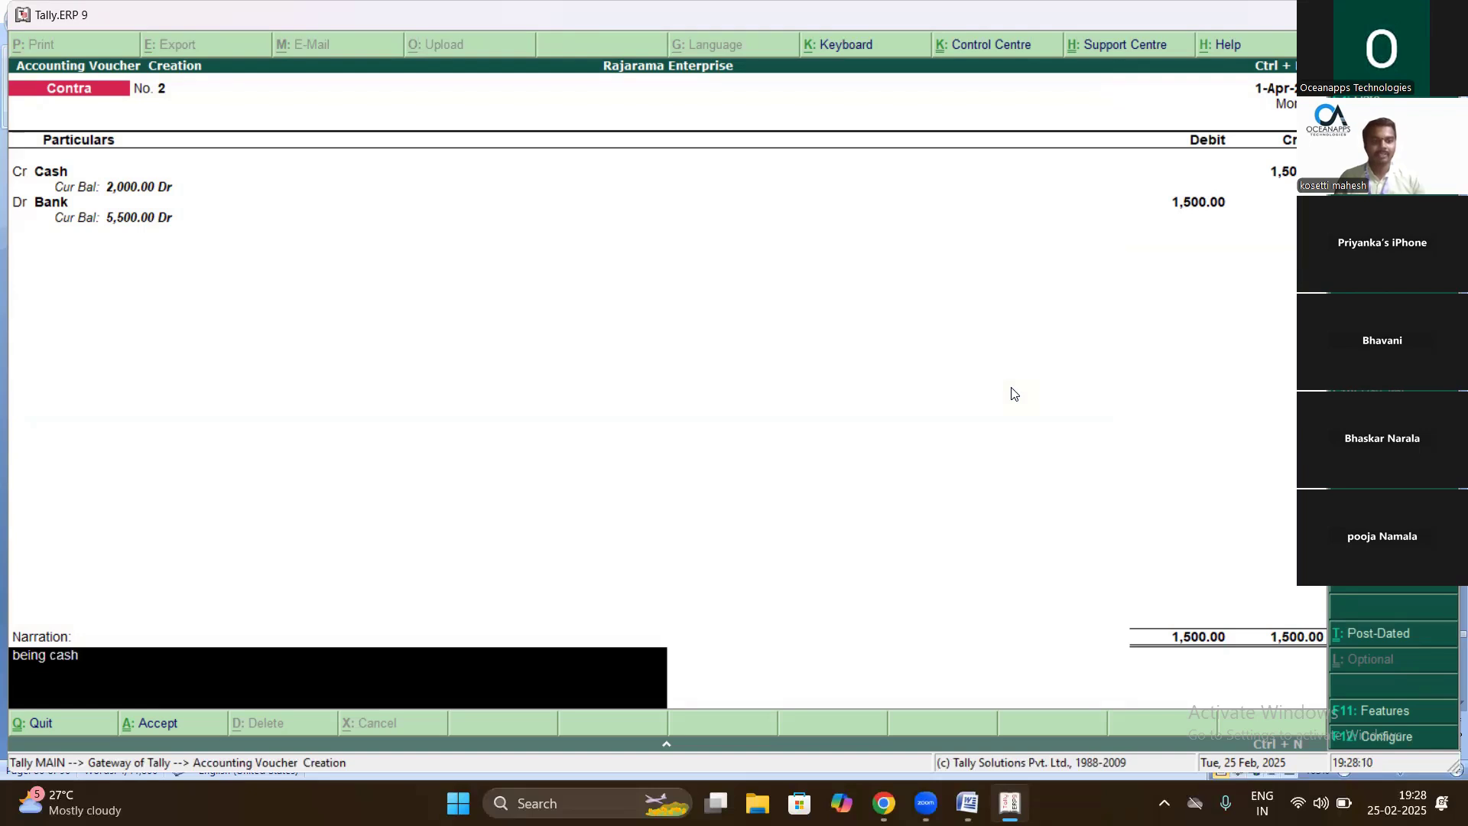
pyautogui.write(' deposioted')
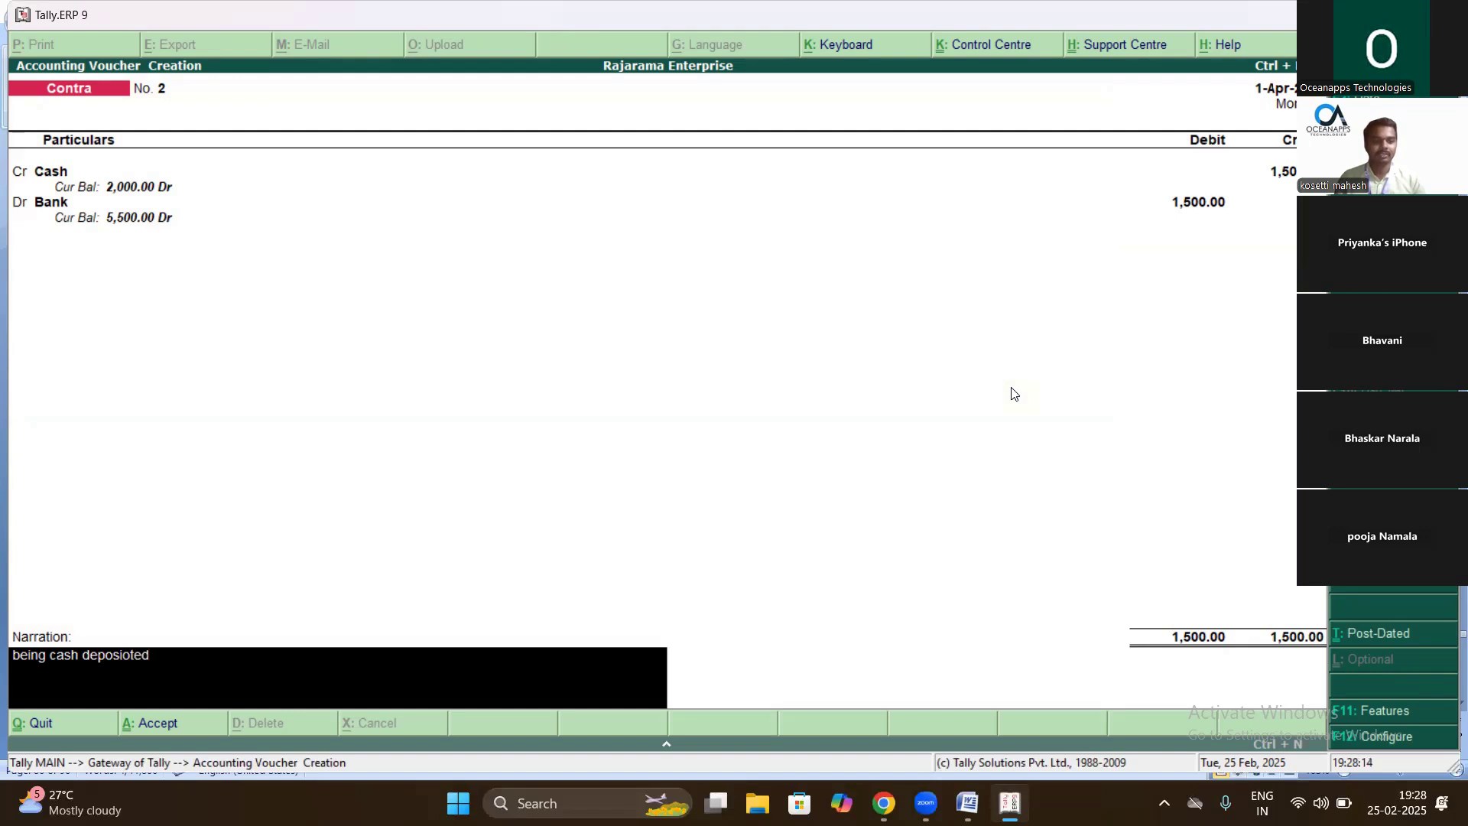
pyautogui.press('BackSpace')
pyautogui.press('BackSpace')
pyautogui.press('BackSpace')
pyautogui.press('BackSpace')
pyautogui.write('ted into bank')
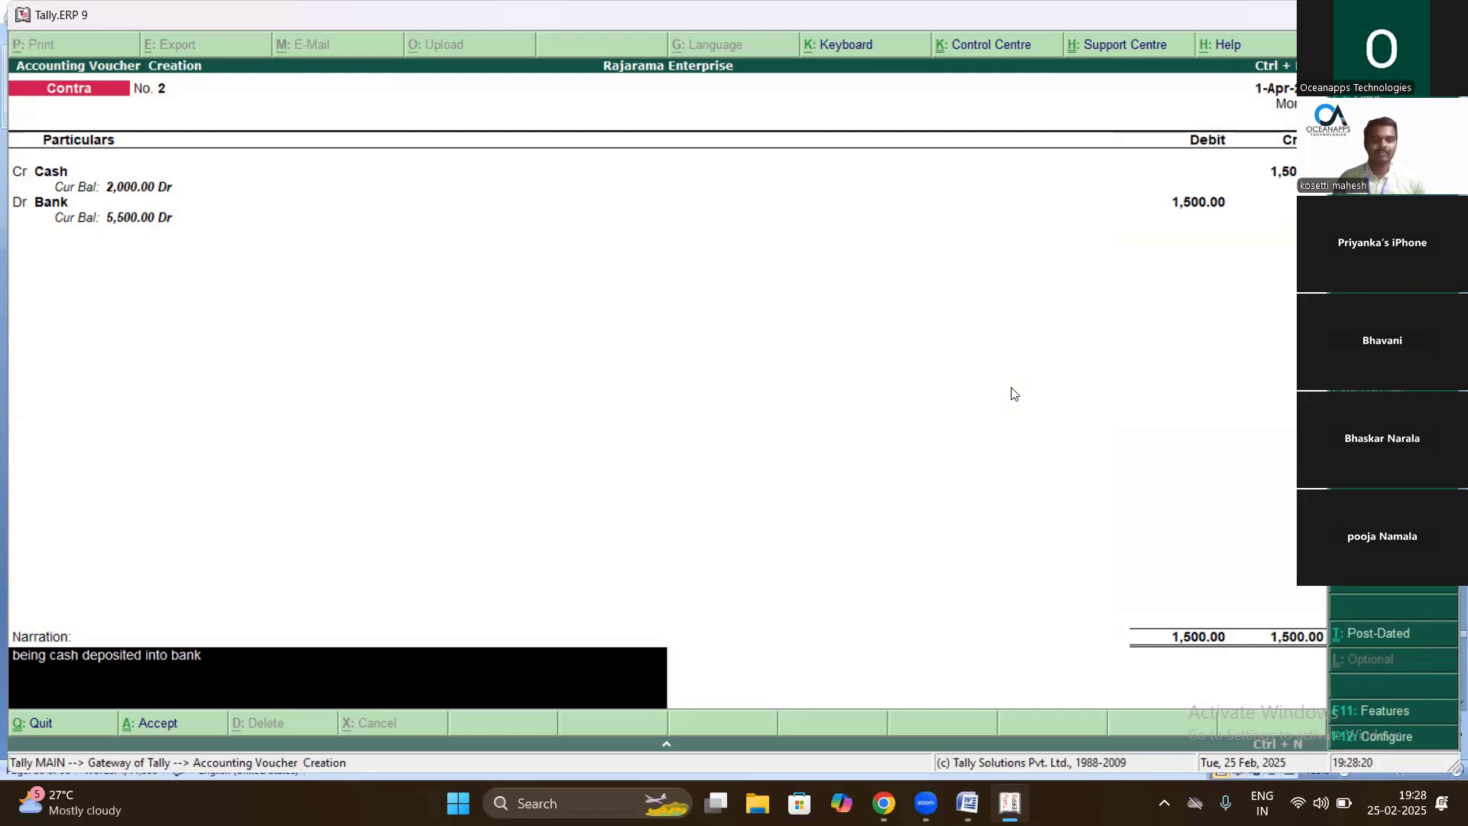
pyautogui.press('Return')
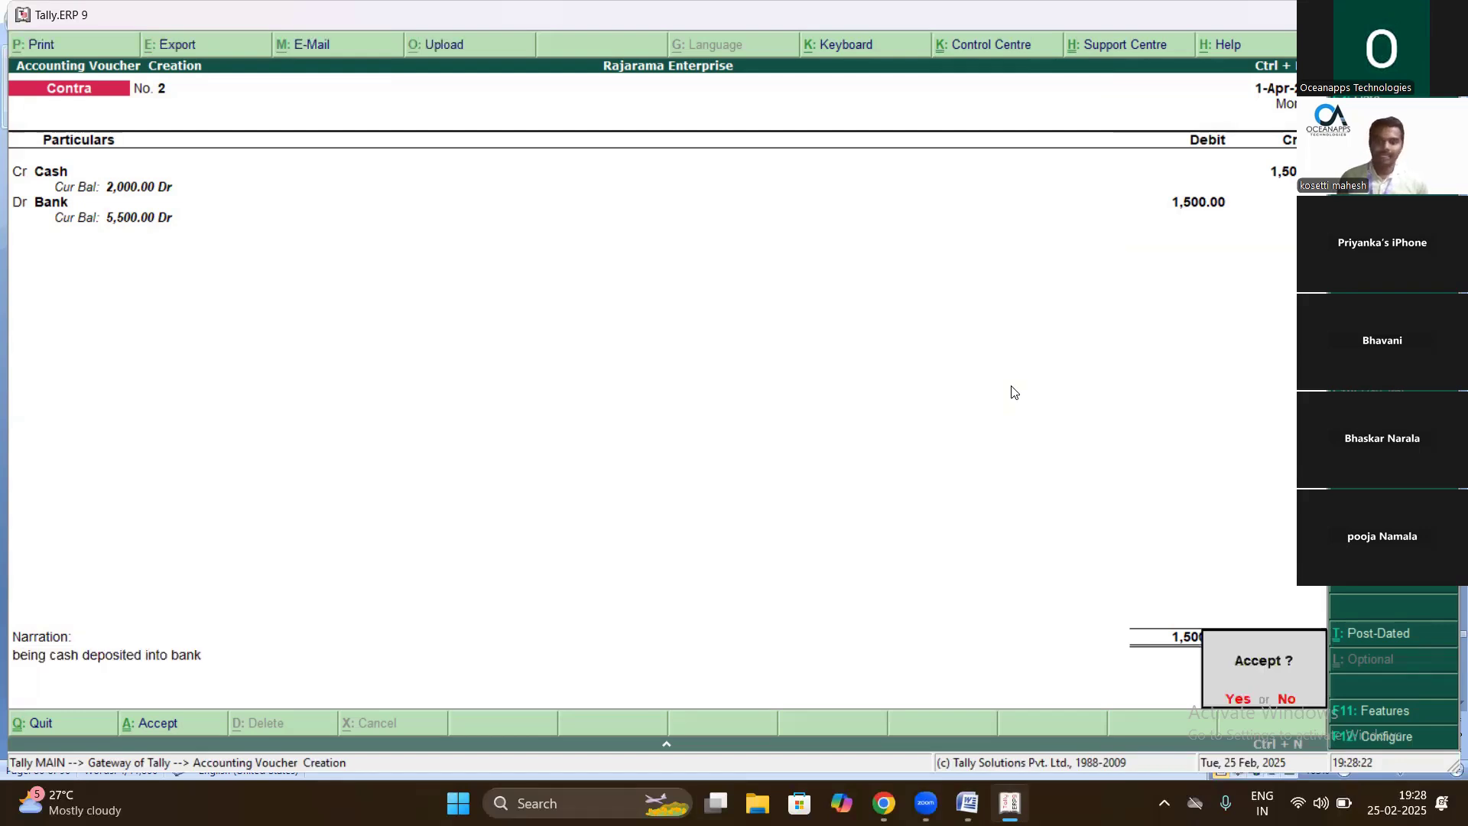
pyautogui.press('Return')
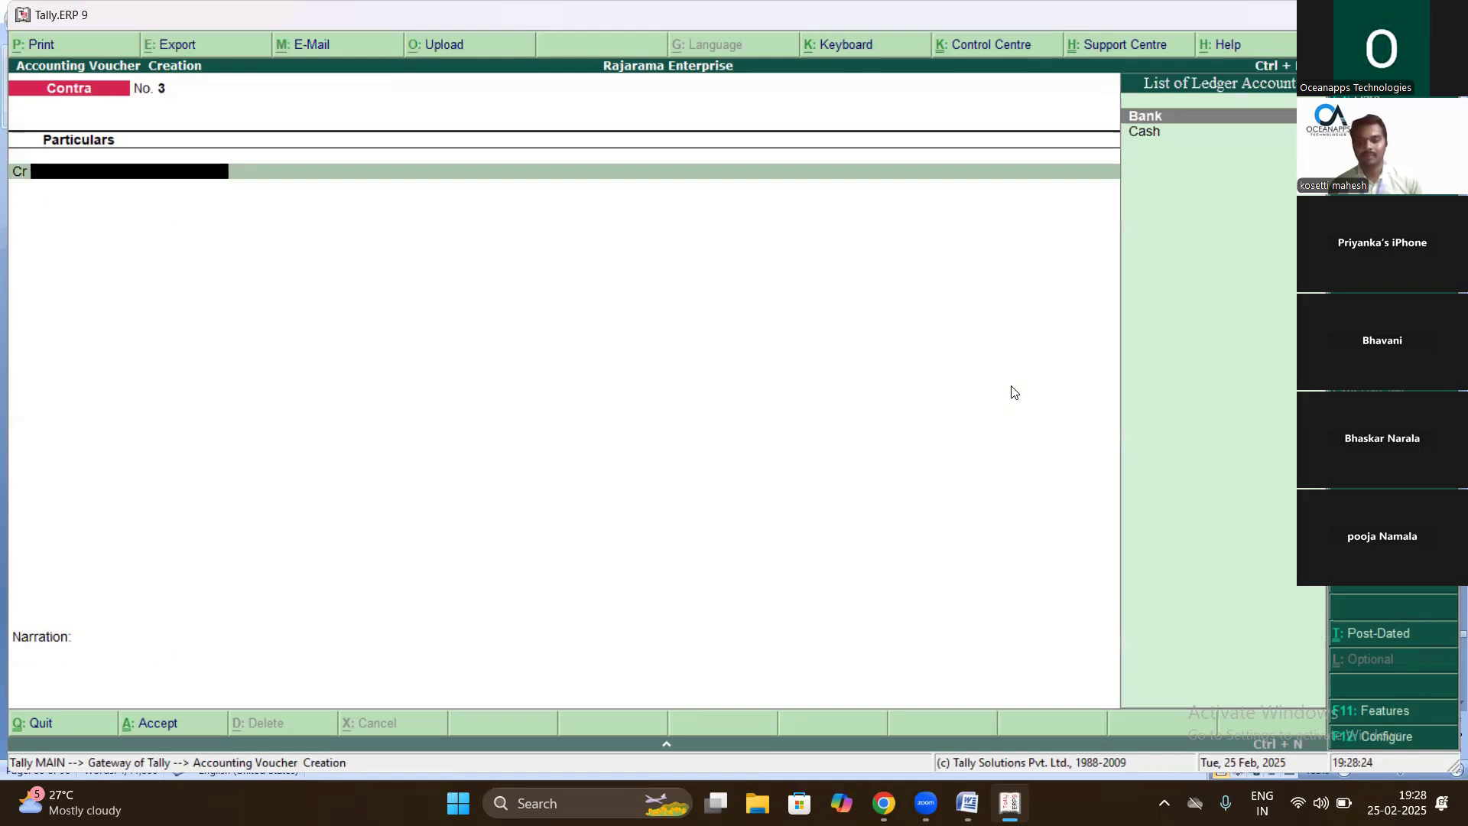
pyautogui.press('Escape')
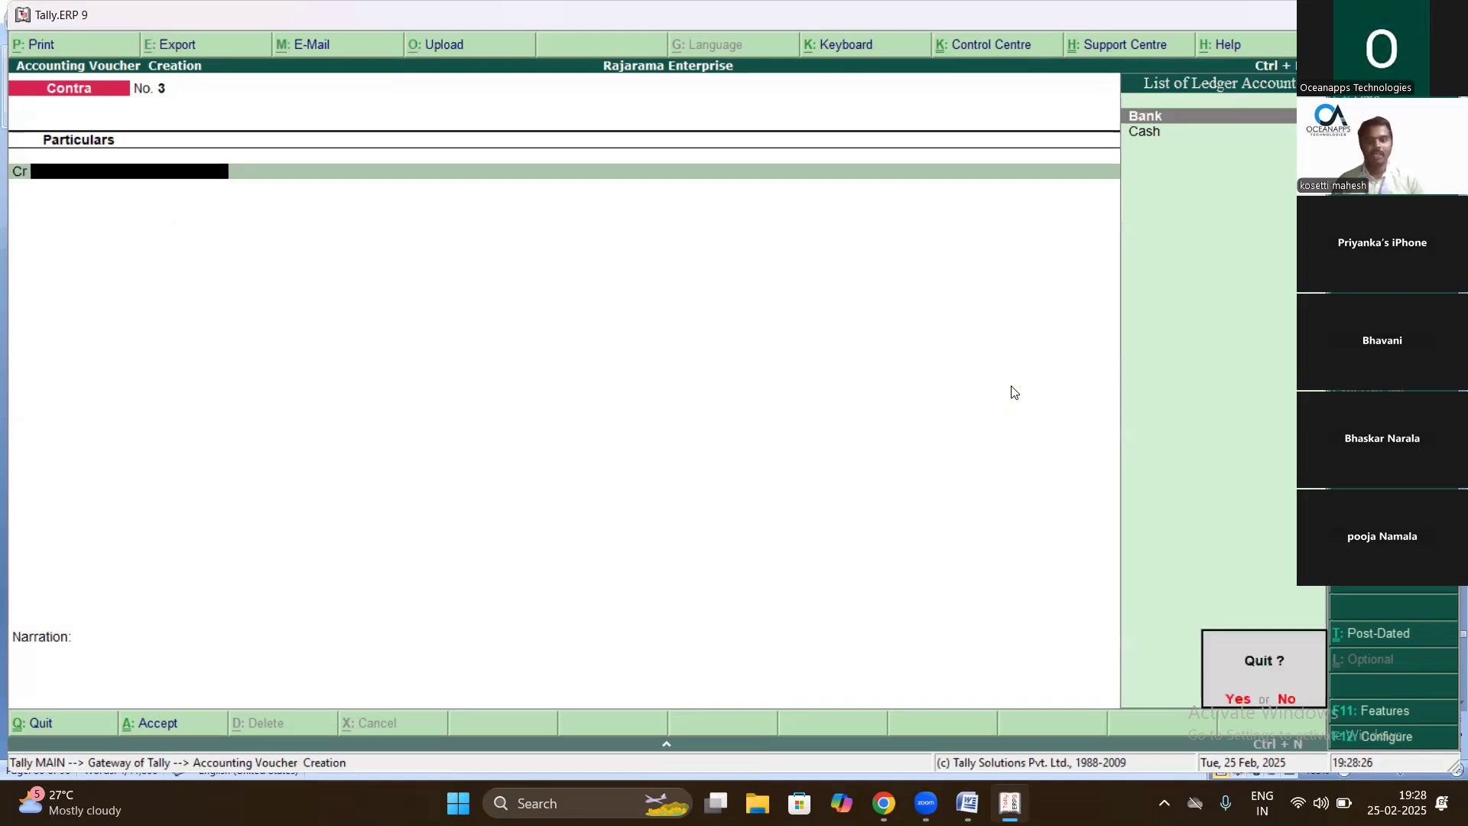
# - Review the expected balances in the Word exercise, then quit voucher entry to the Gateway of Tally
pyautogui.click(967, 802)
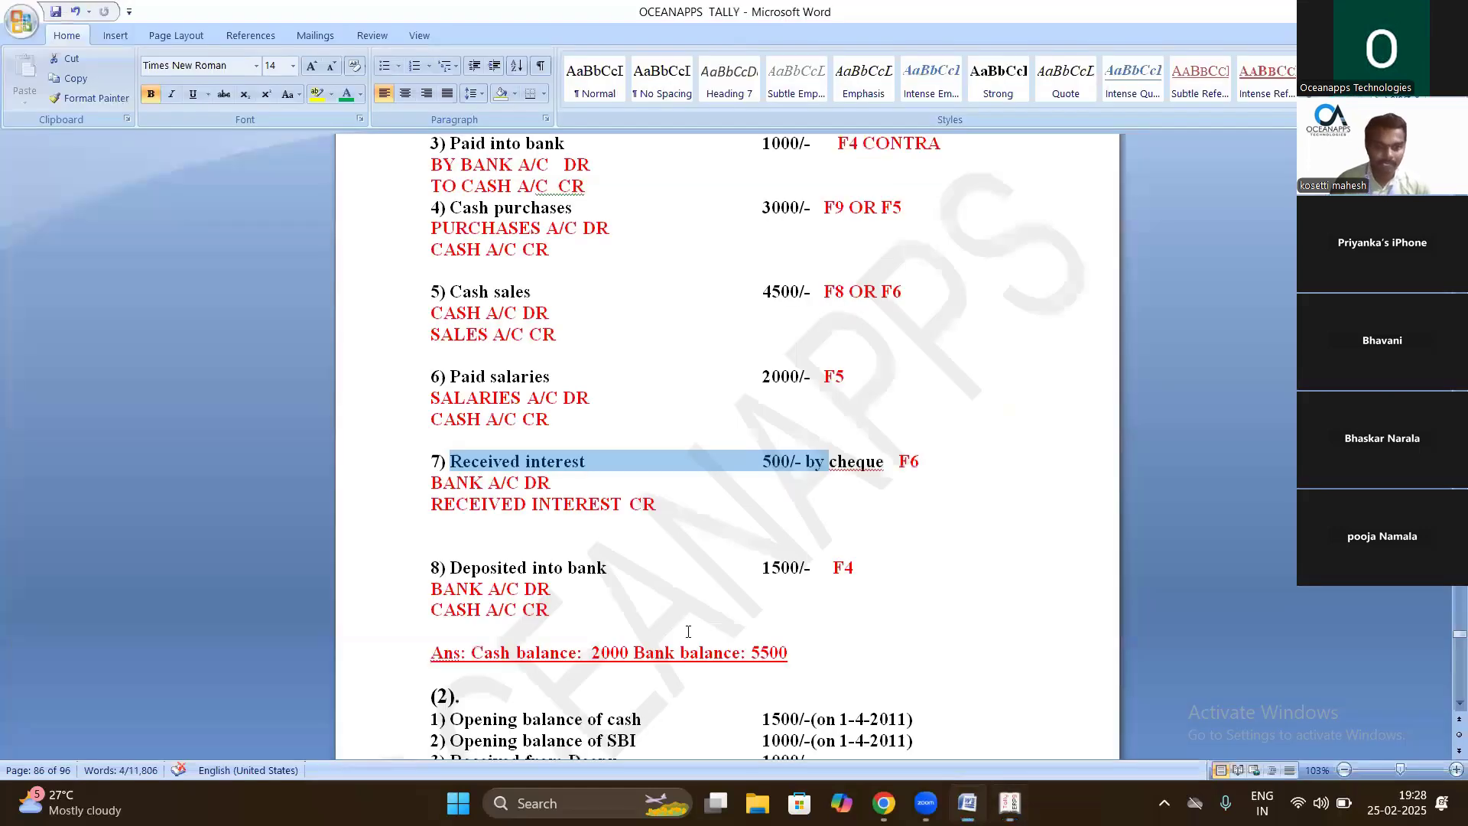
pyautogui.scroll(-1, 821, 591)
pyautogui.moveTo(659, 589)
pyautogui.mouseDown()
pyautogui.moveTo(725, 605)
pyautogui.moveTo(649, 593)
pyautogui.mouseUp()
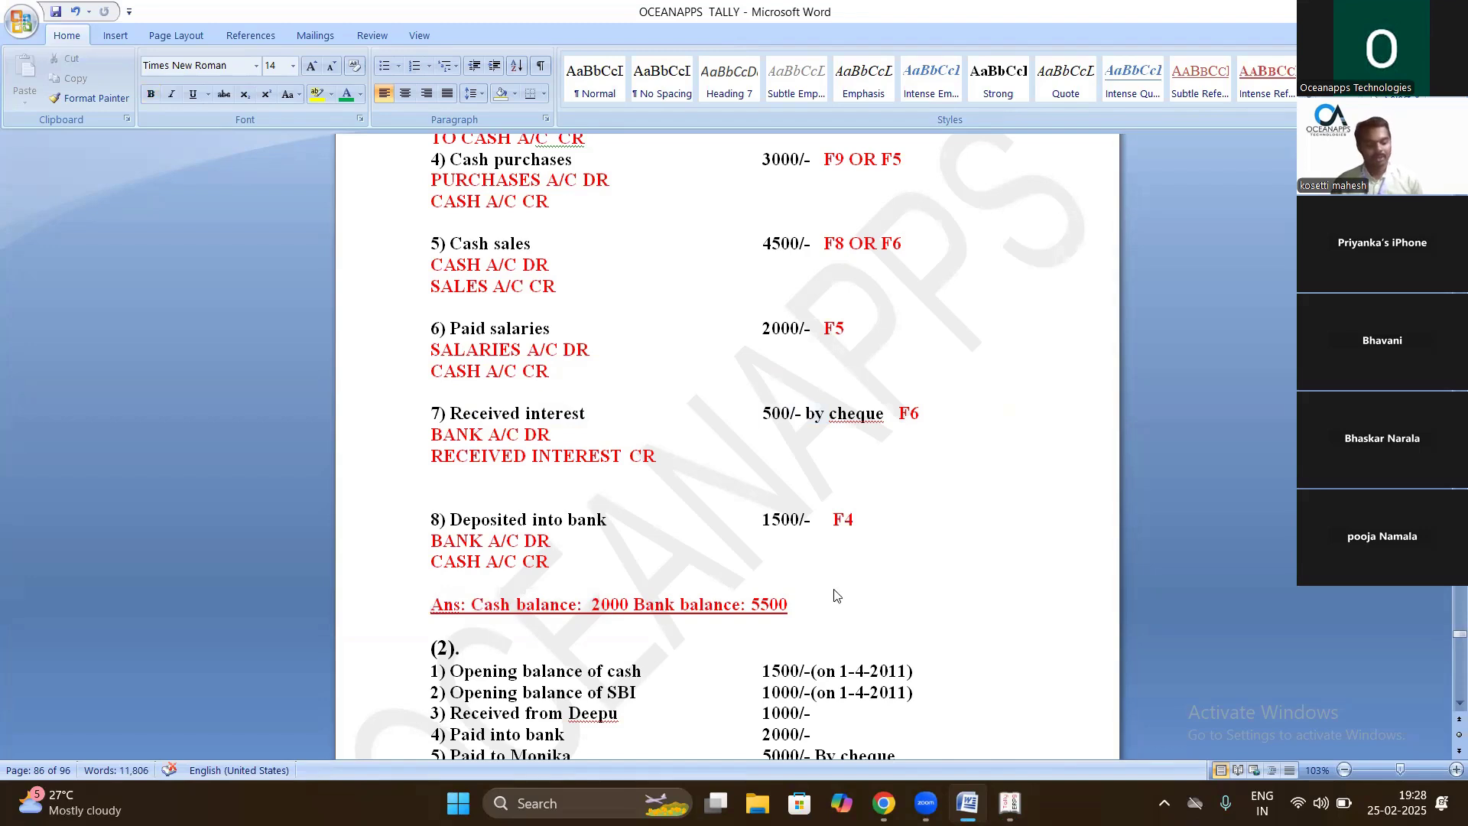
pyautogui.hotkey('alt', 'Tab')
pyautogui.press('y')
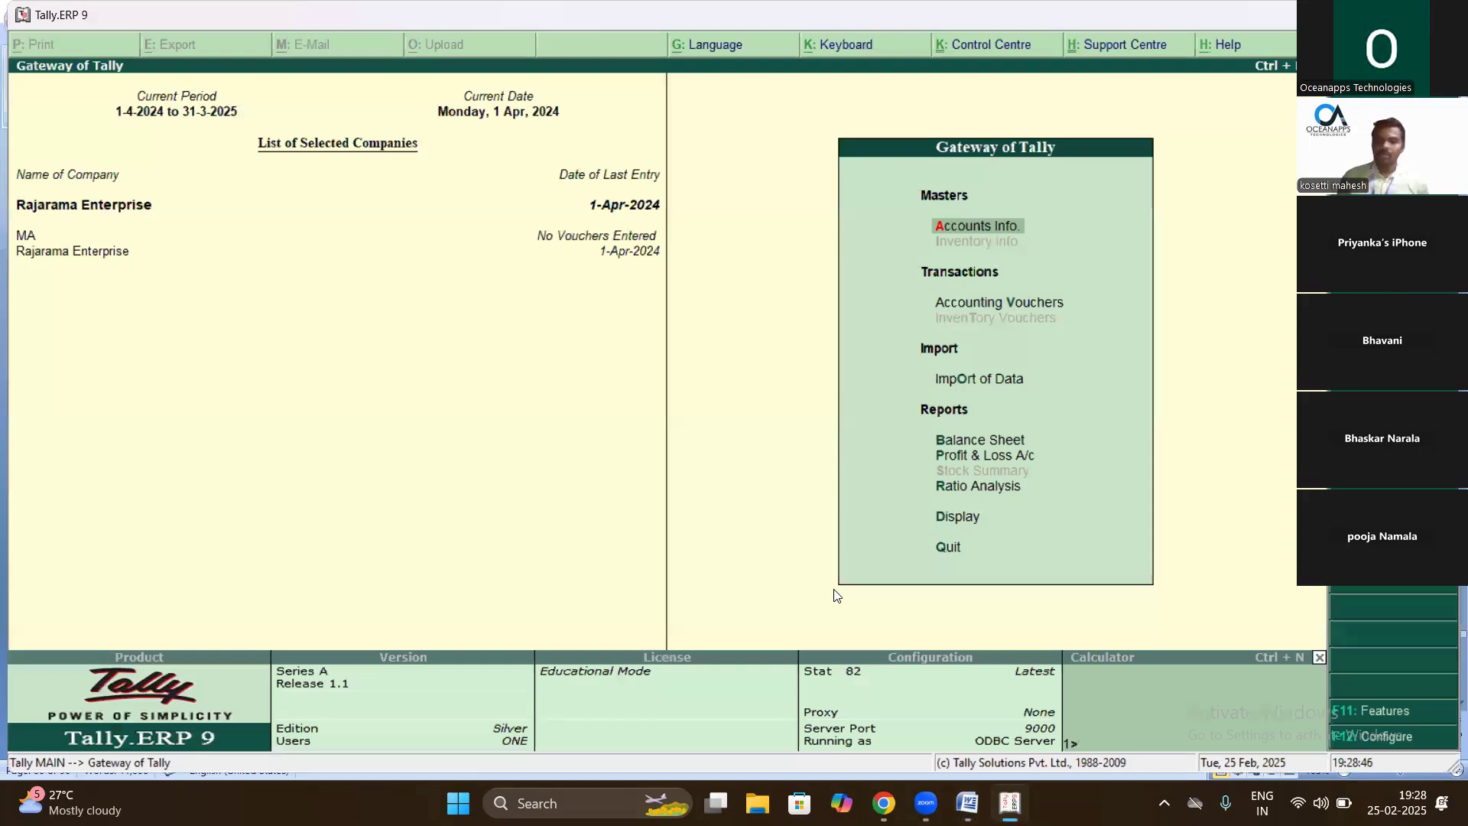
# - Open Cash/Bank Book(s) and check that Cash closes at 2,000.00
pyautogui.press('Down')
pyautogui.press('Down')
pyautogui.press('Down')
pyautogui.press('Down')
pyautogui.press('Down')
pyautogui.press('Down')
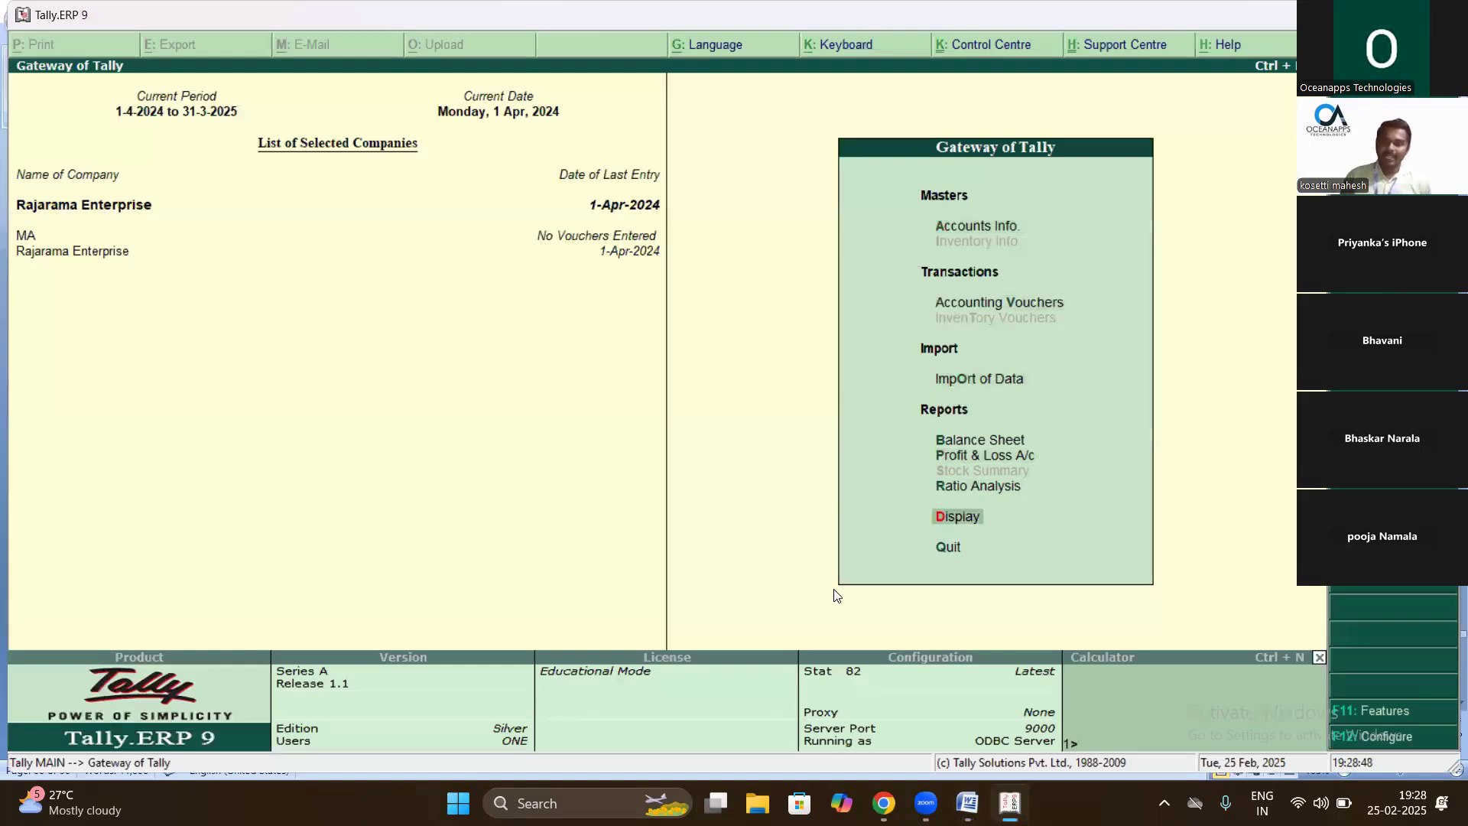
pyautogui.press('Return')
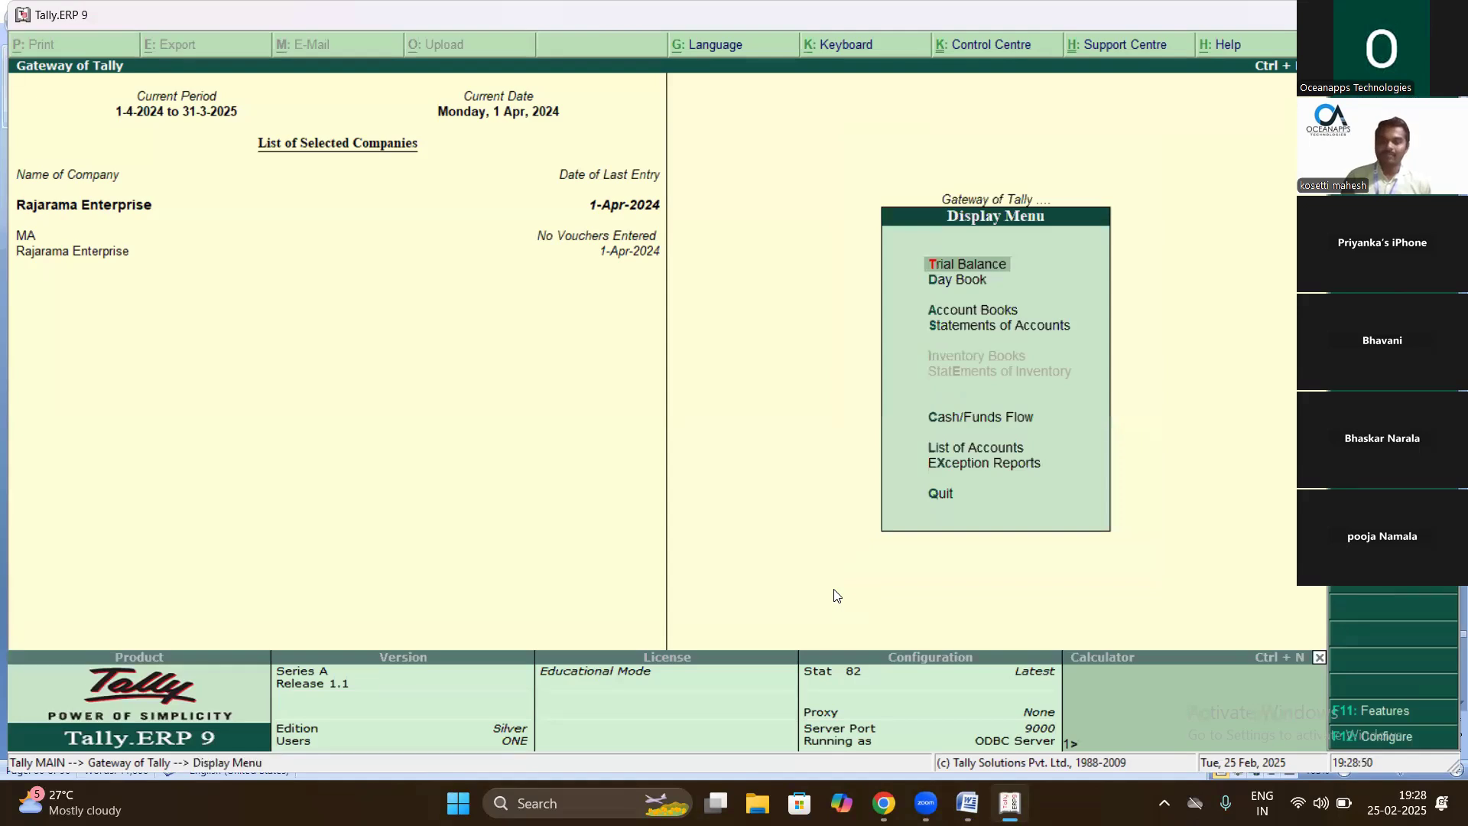
pyautogui.press('Down')
pyautogui.press('Down')
pyautogui.press('Down')
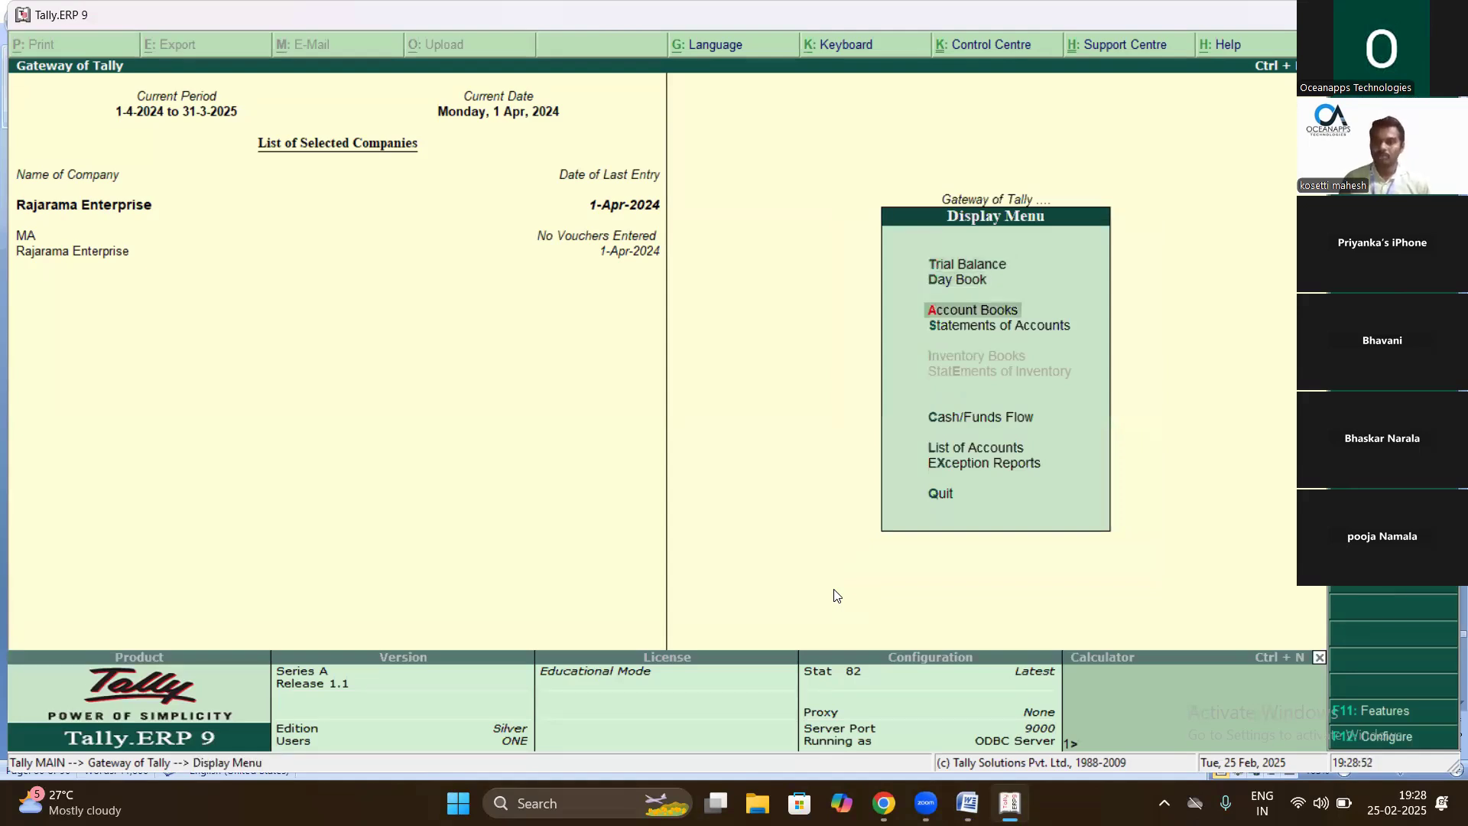
pyautogui.press('Up')
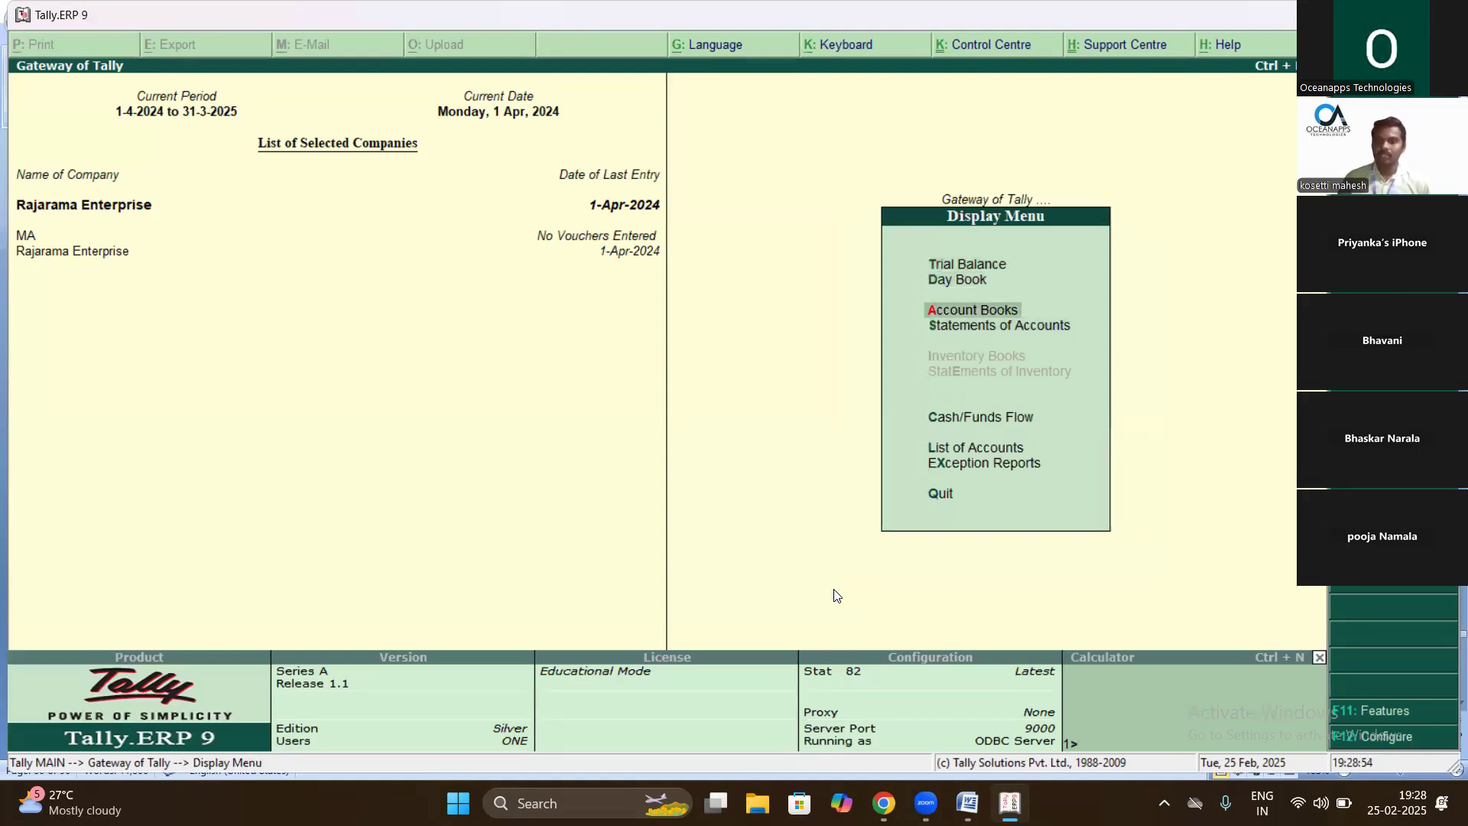
pyautogui.press('Return')
pyautogui.press('Return')
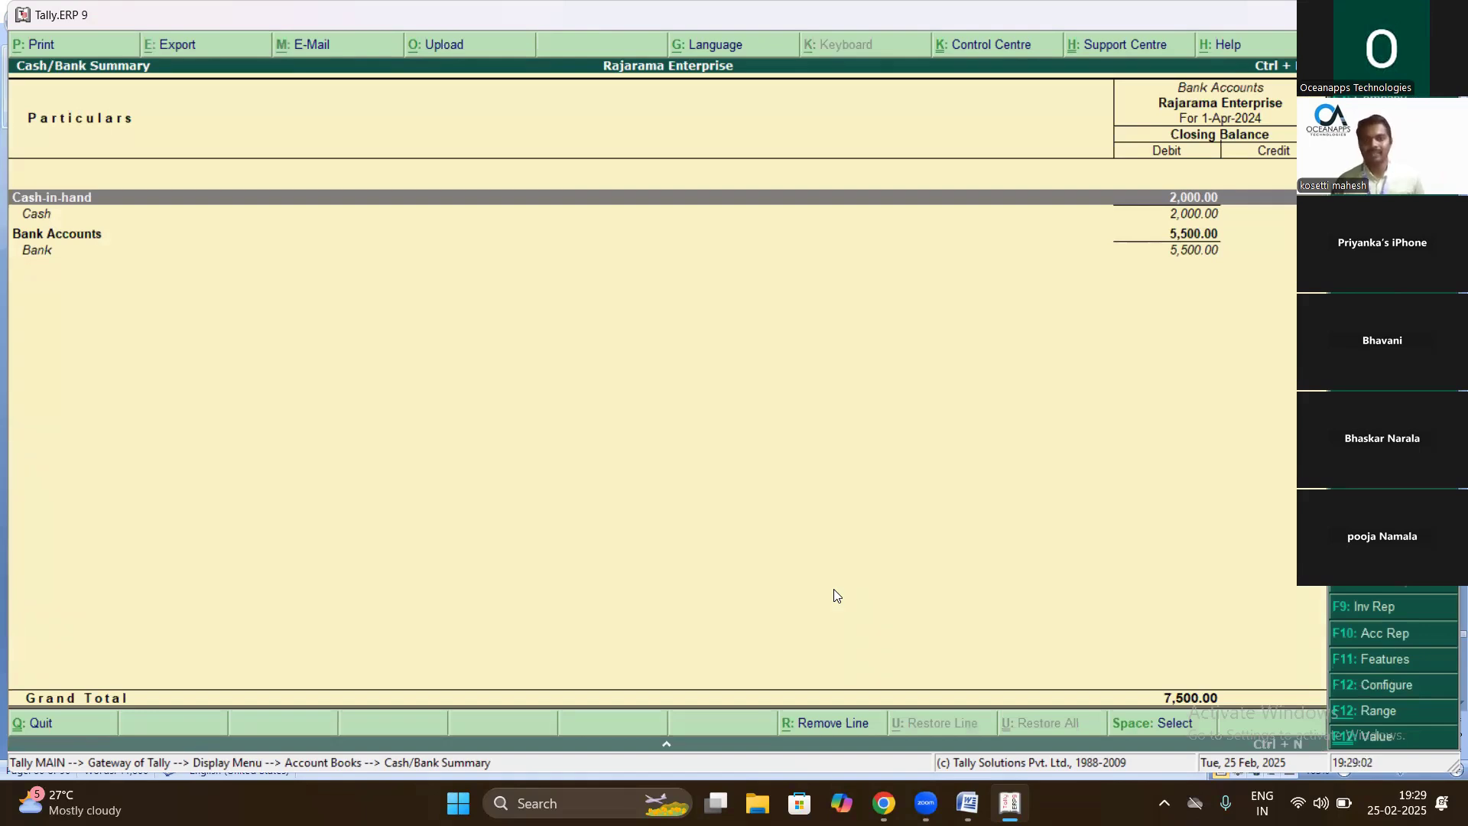
pyautogui.press('Down')
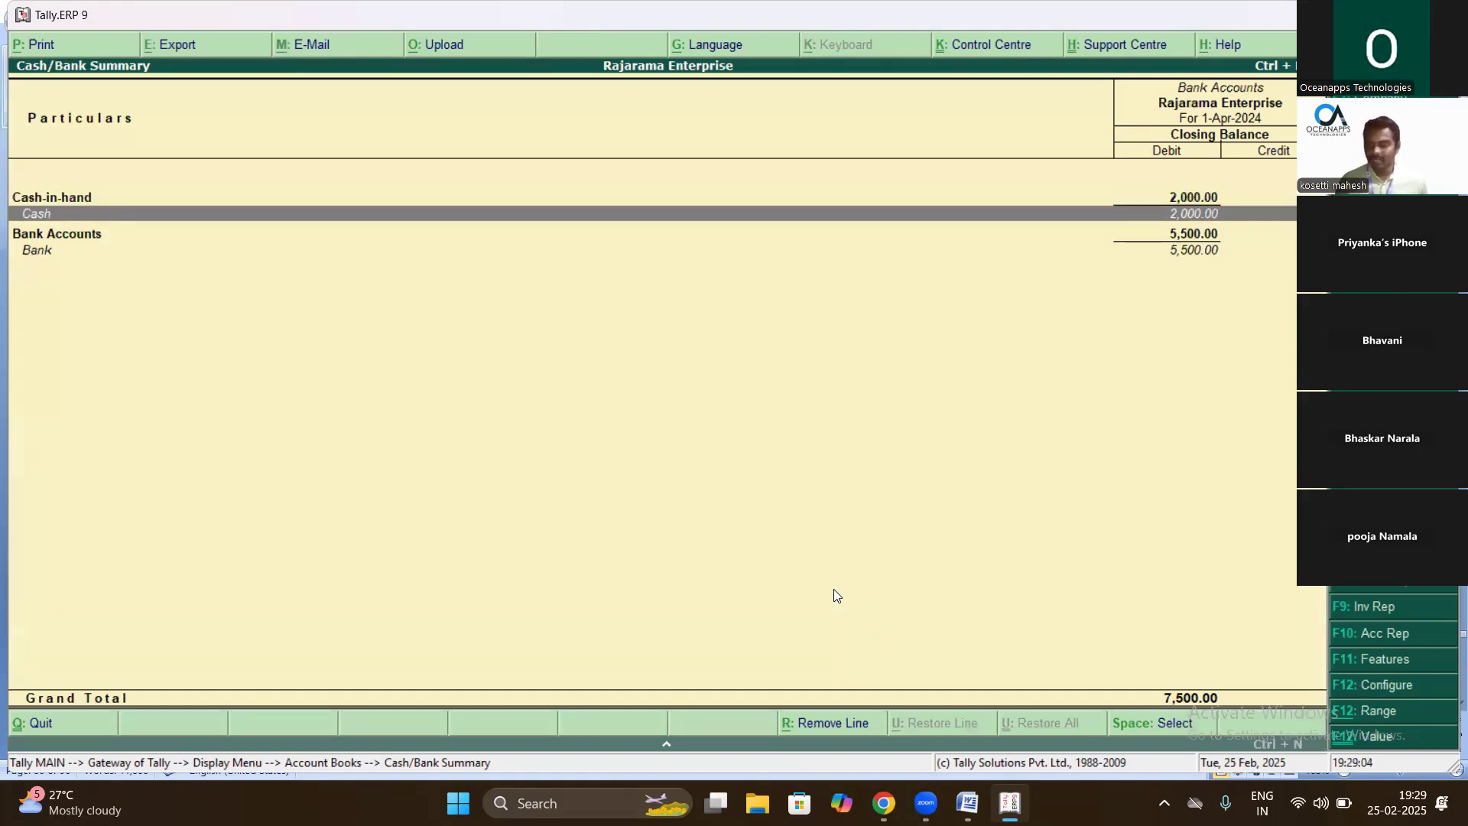
pyautogui.press('Return')
pyautogui.press('Return')
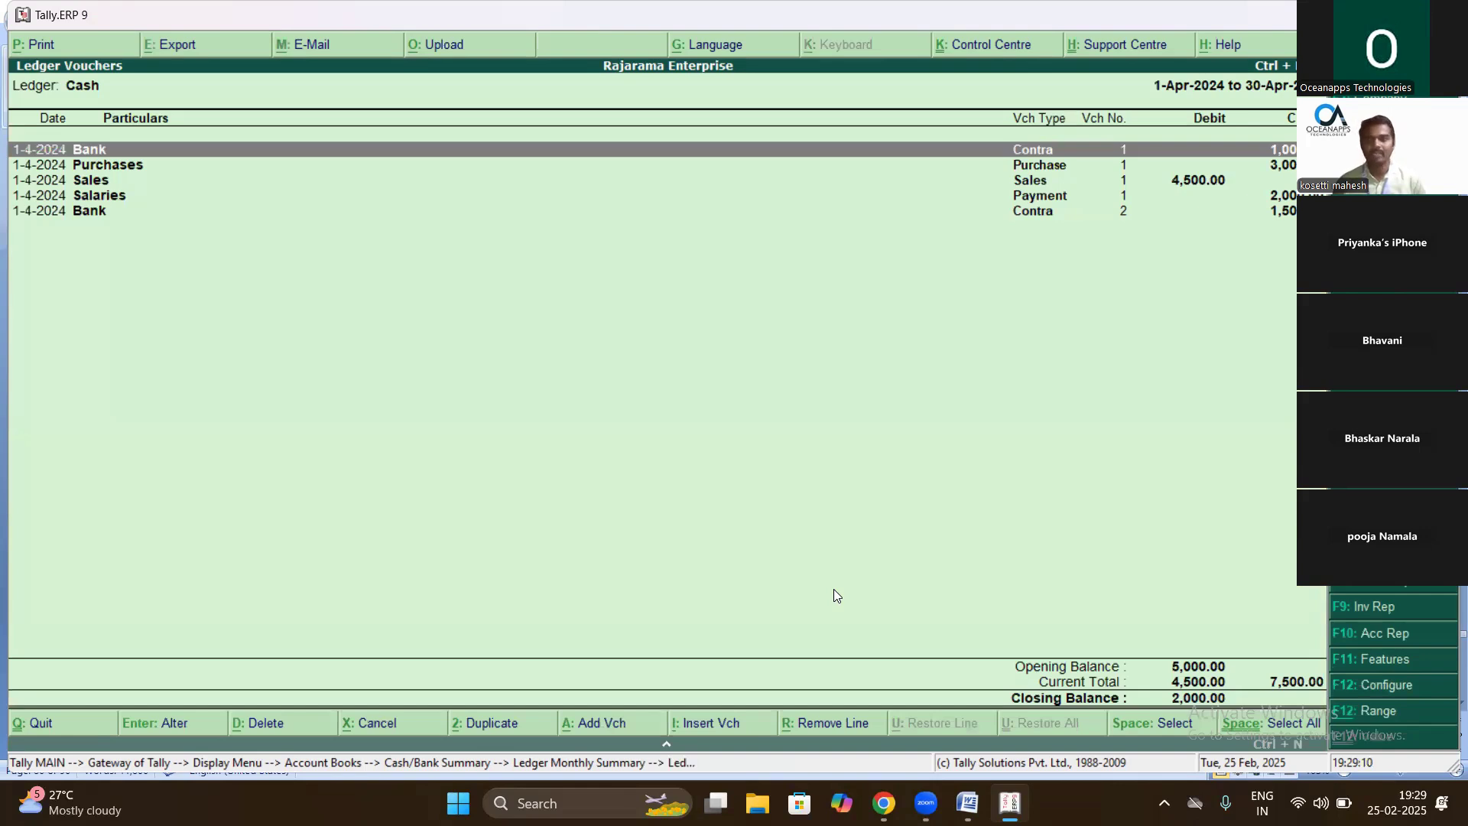
# - Check that Bank closes at 5,500.00, then back out to the Gateway of Tally
pyautogui.press('Escape')
pyautogui.press('Escape')
pyautogui.press('Down')
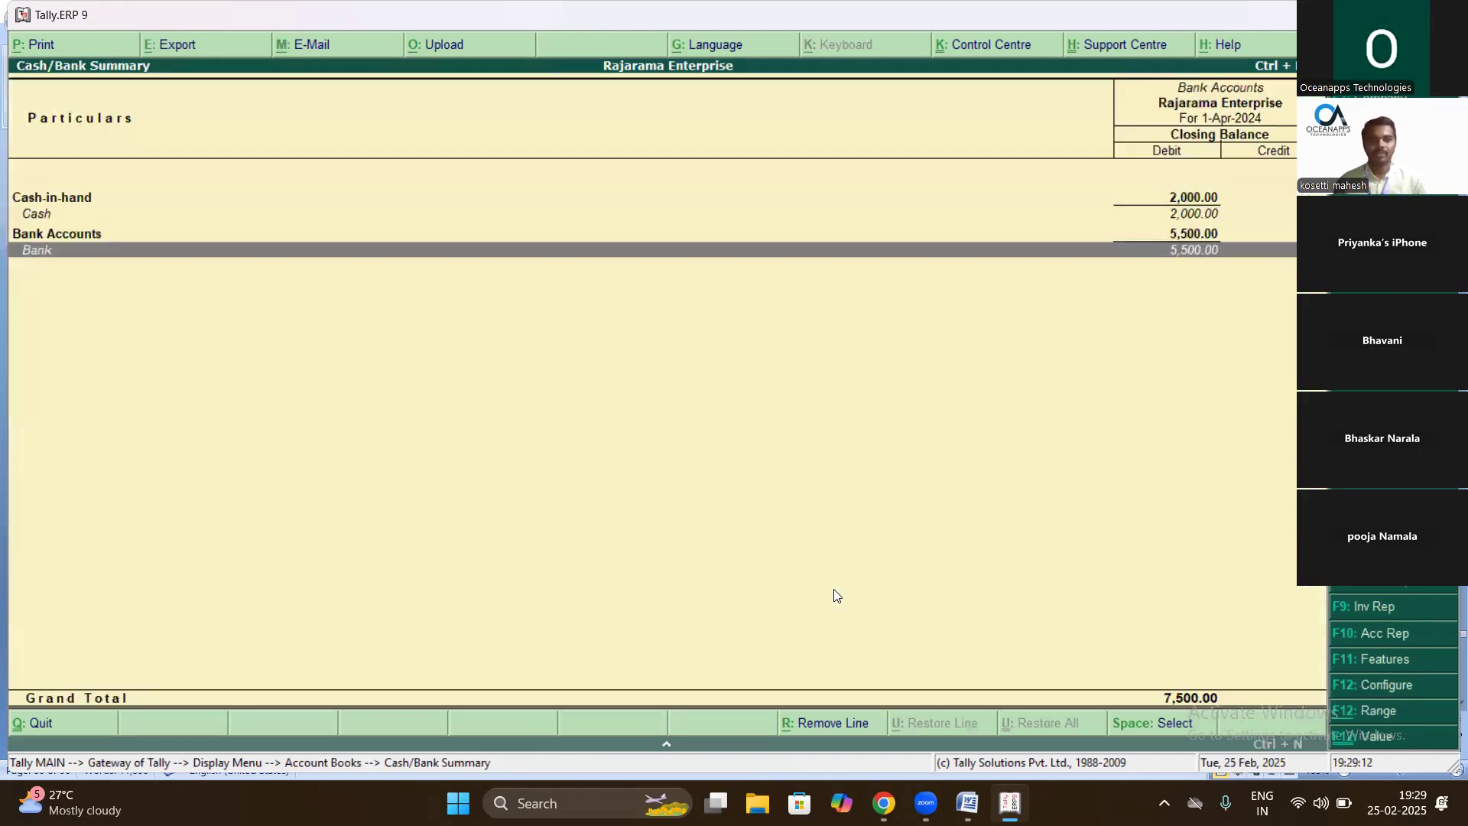
pyautogui.press('Return')
pyautogui.press('Return')
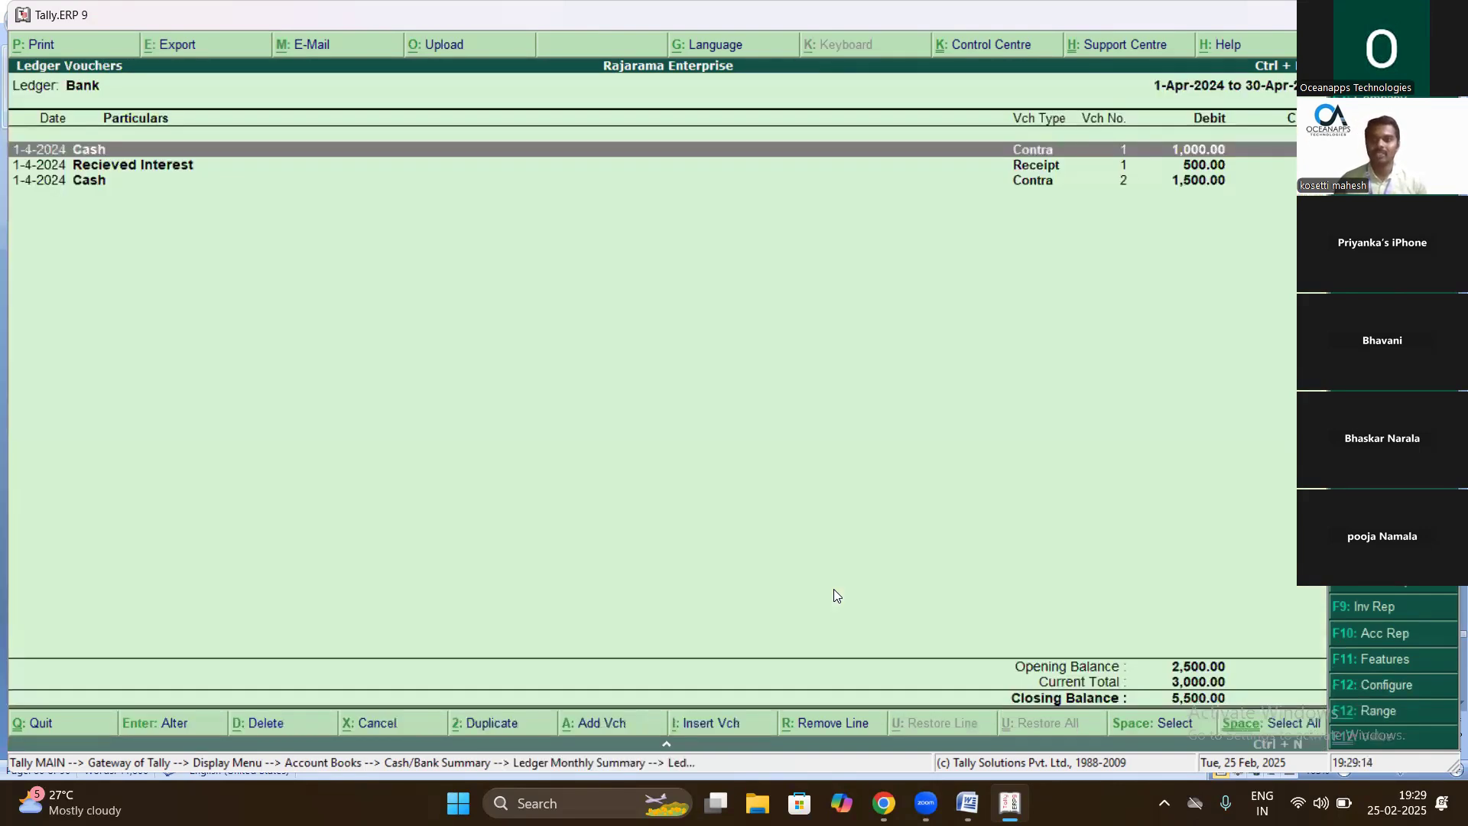
pyautogui.press('Return')
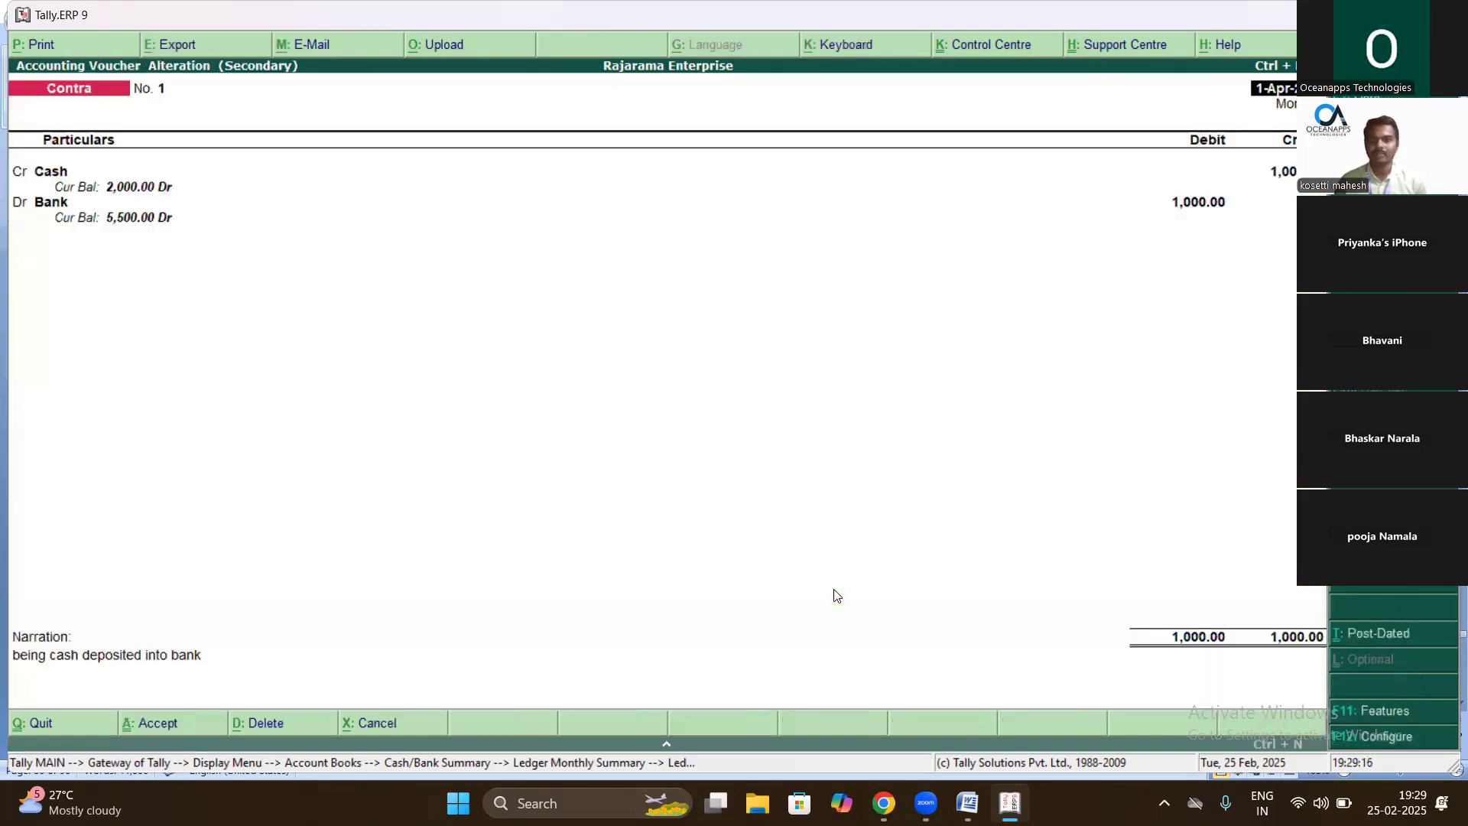
pyautogui.press('Escape')
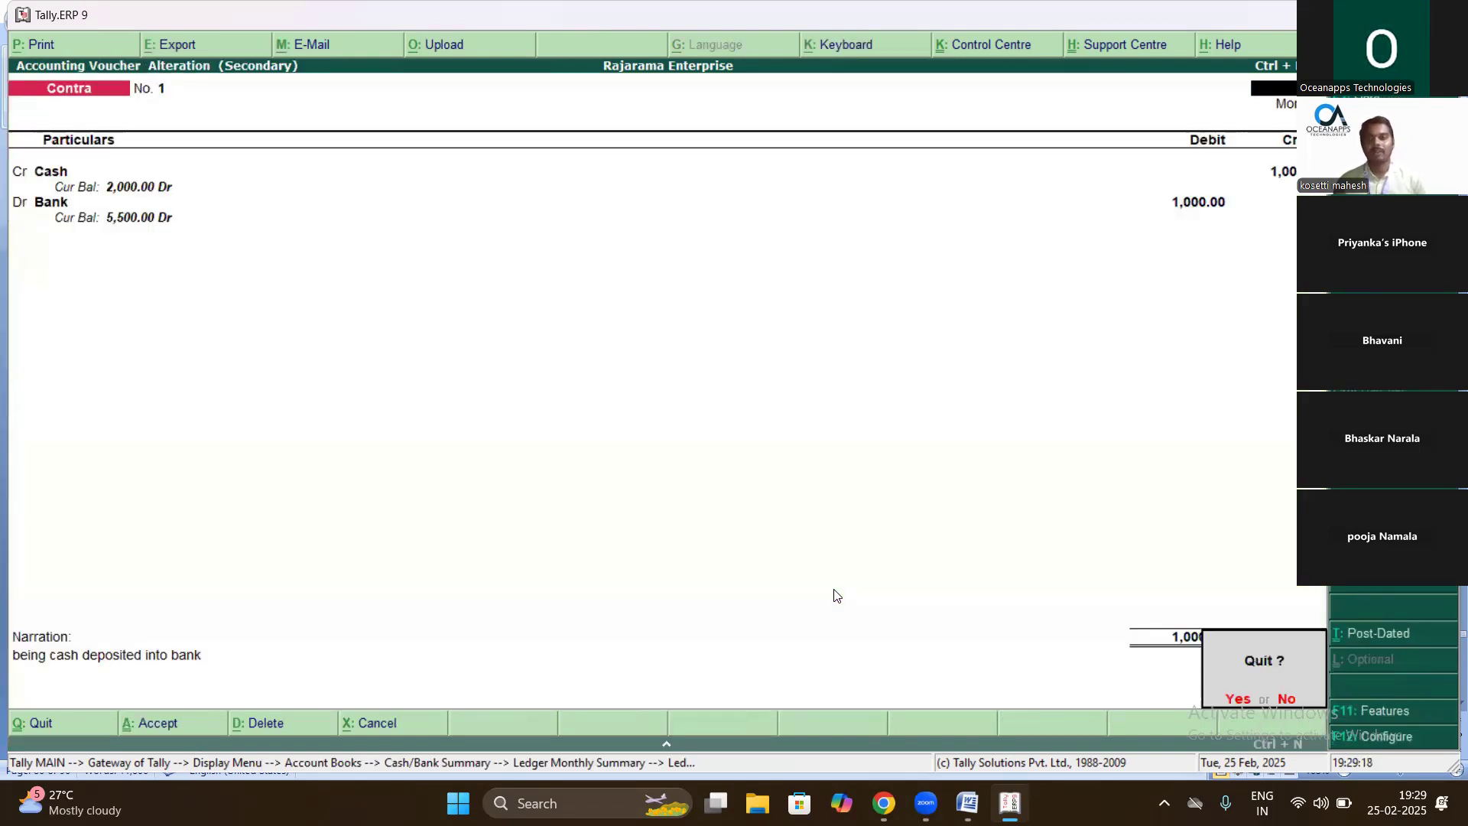
pyautogui.press('y')
pyautogui.press('Escape')
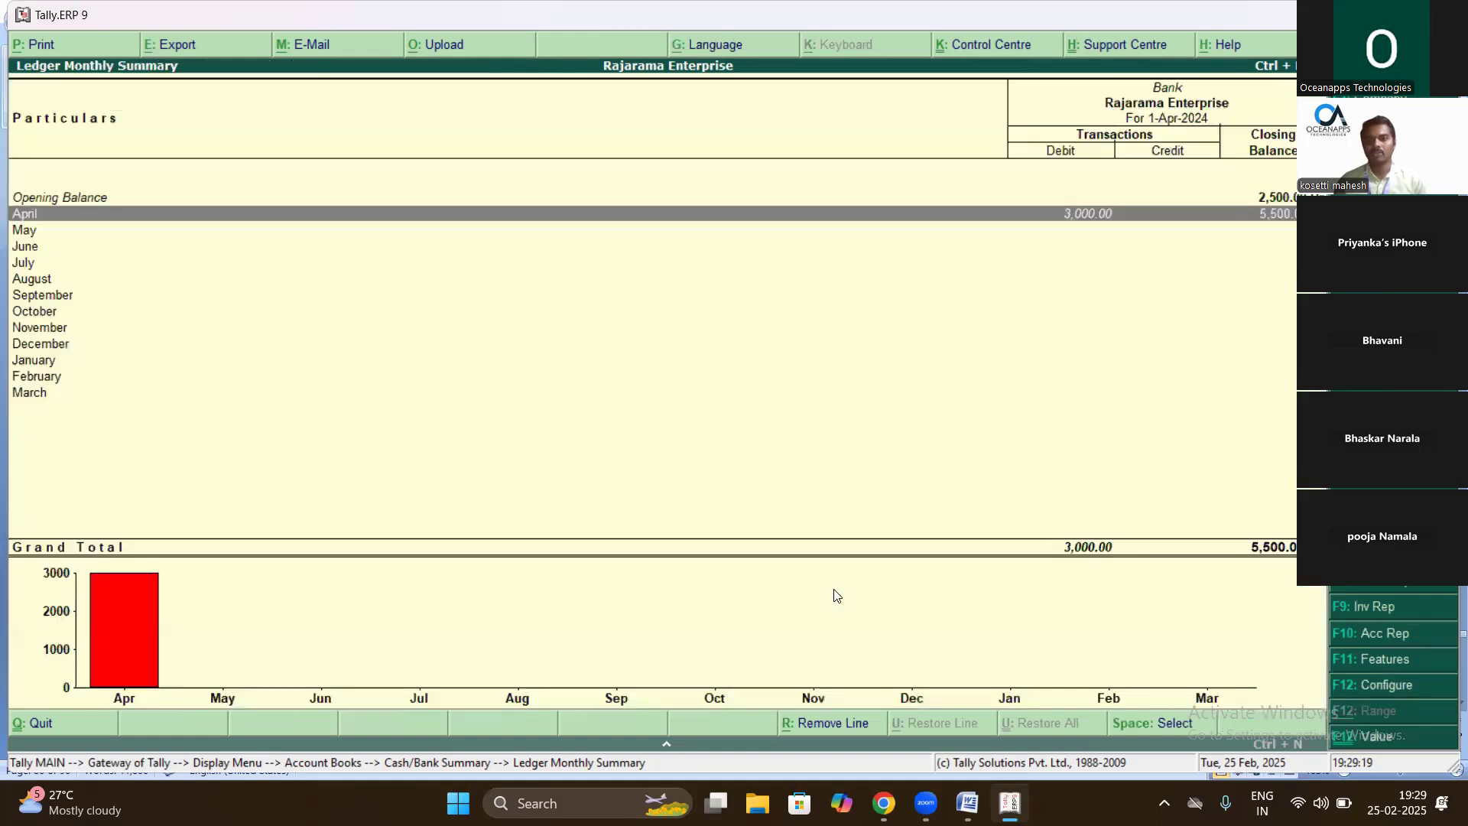
pyautogui.press('Escape')
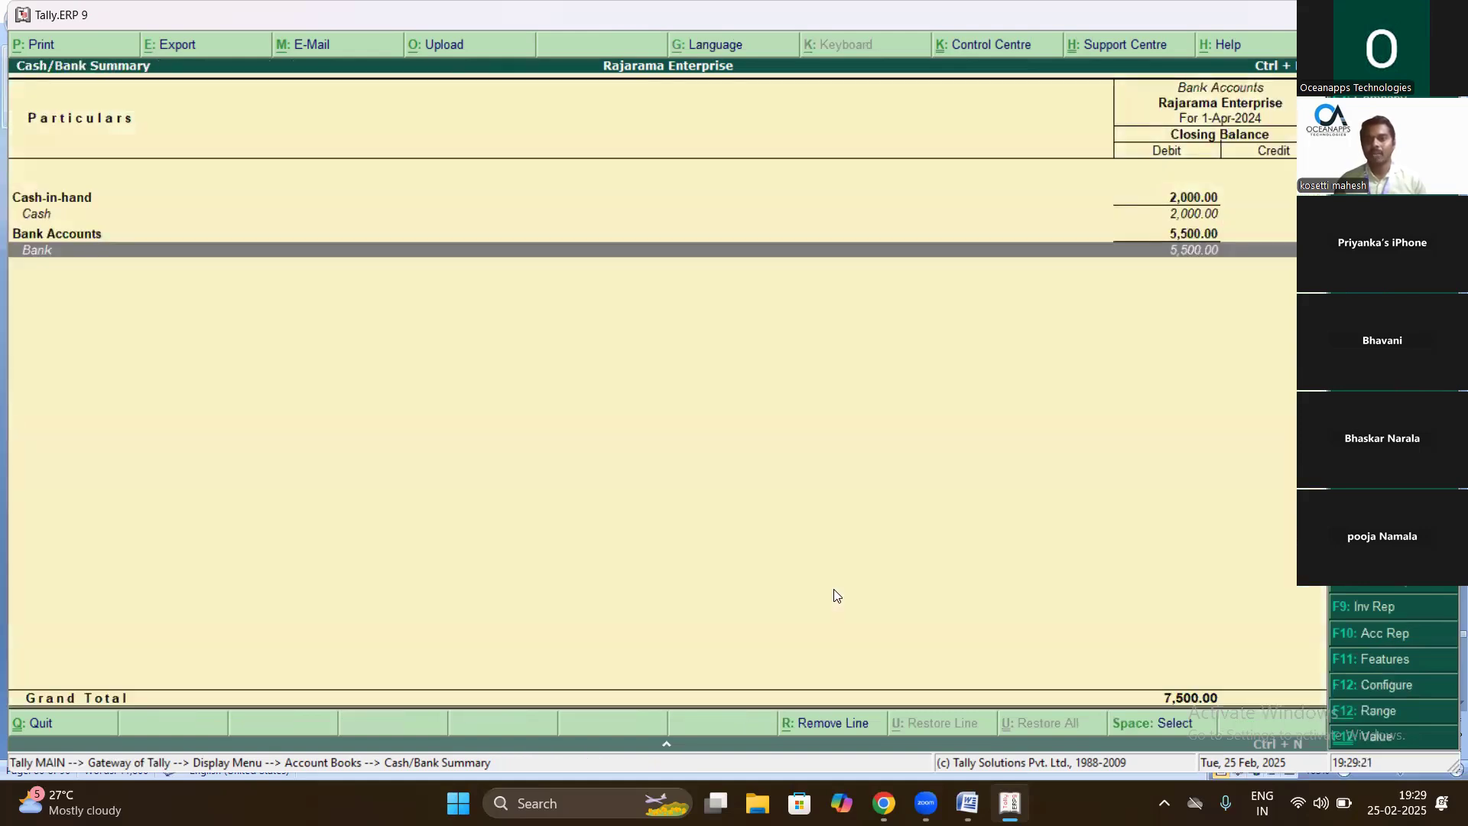
pyautogui.press('Escape')
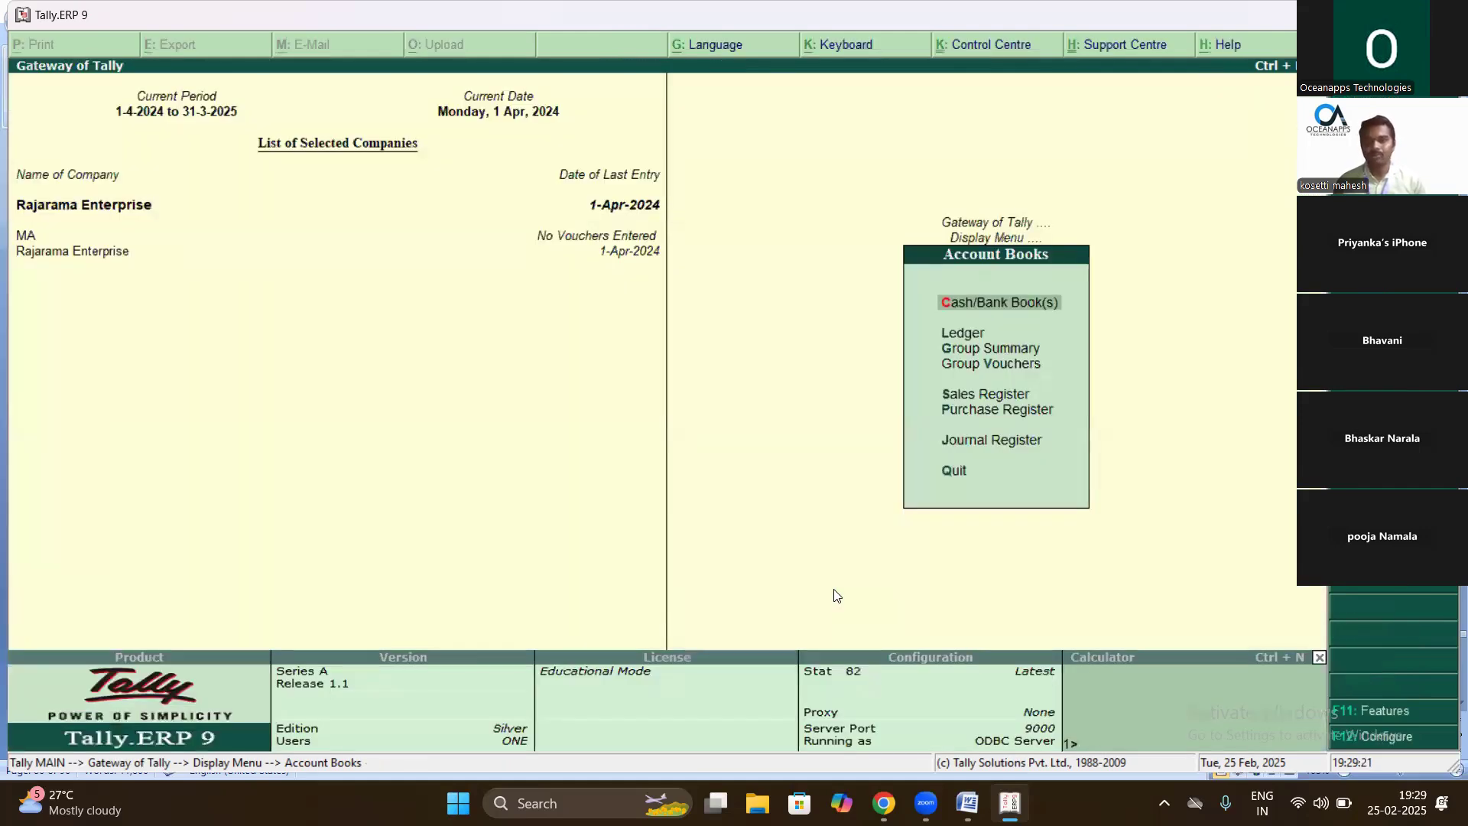
pyautogui.press('Escape')
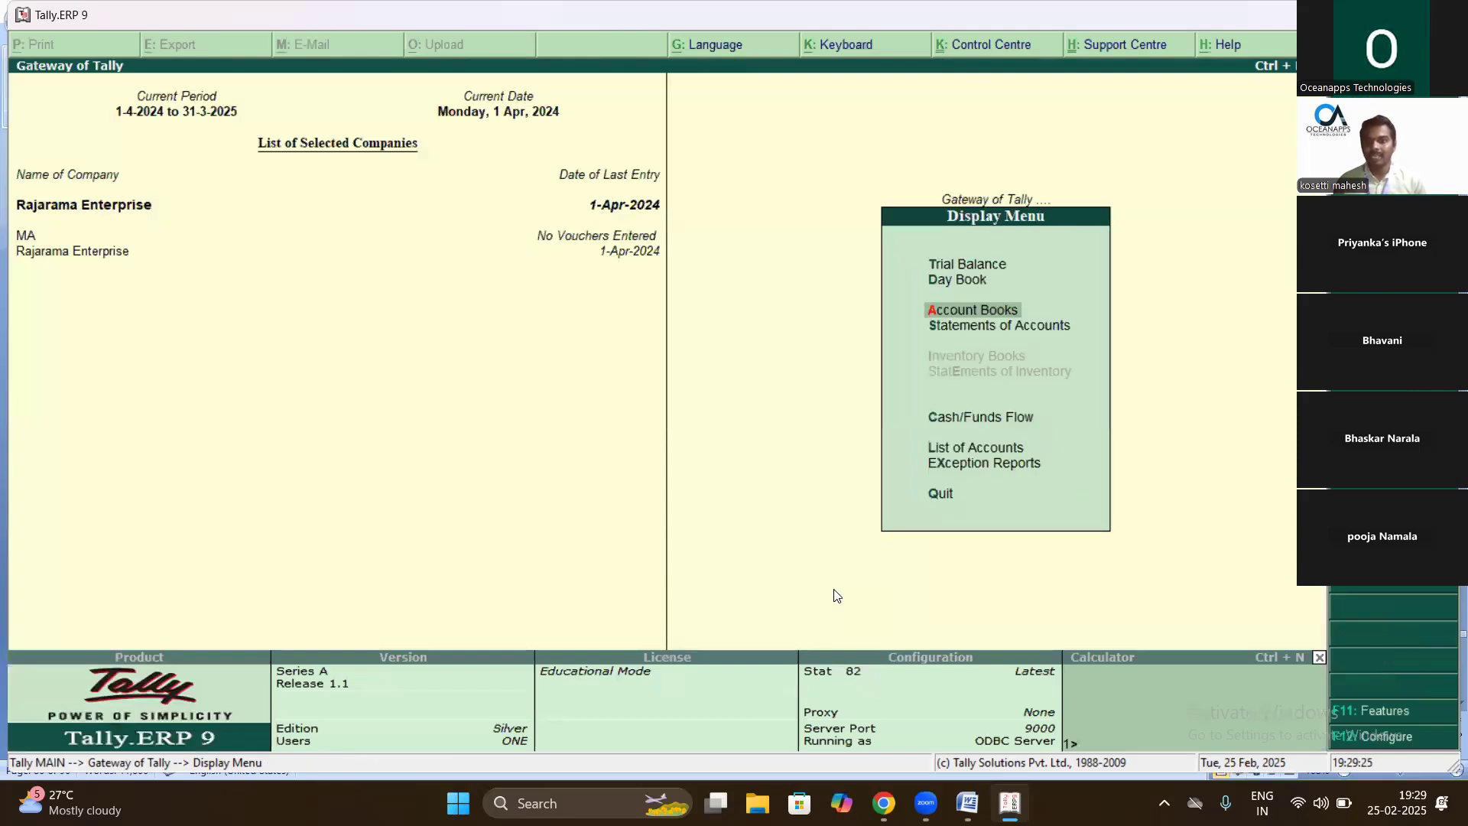
pyautogui.press('Escape')
# - Open the Day Book from the Display Menu
pyautogui.press('Return')
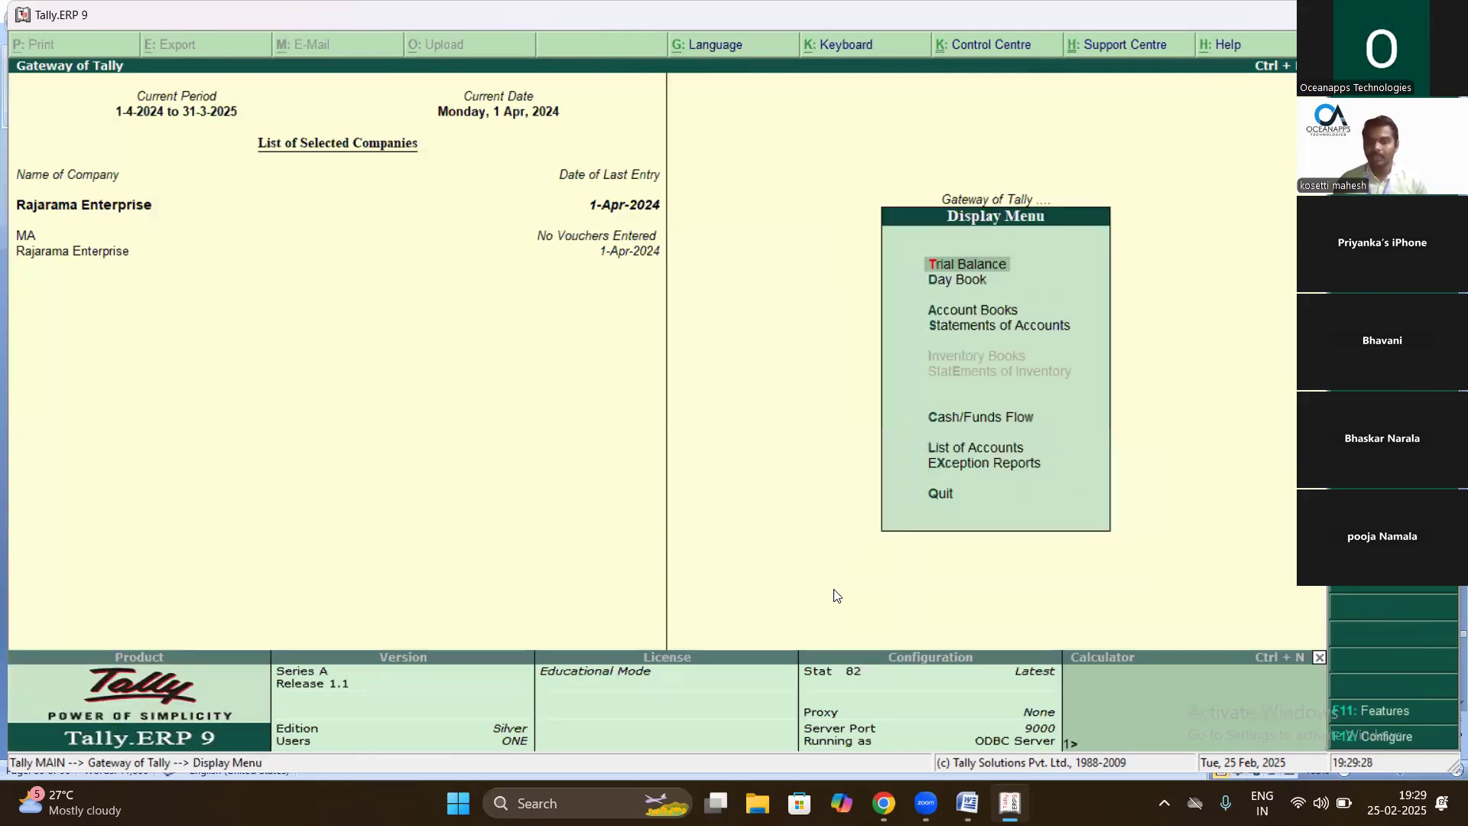
pyautogui.press('Down')
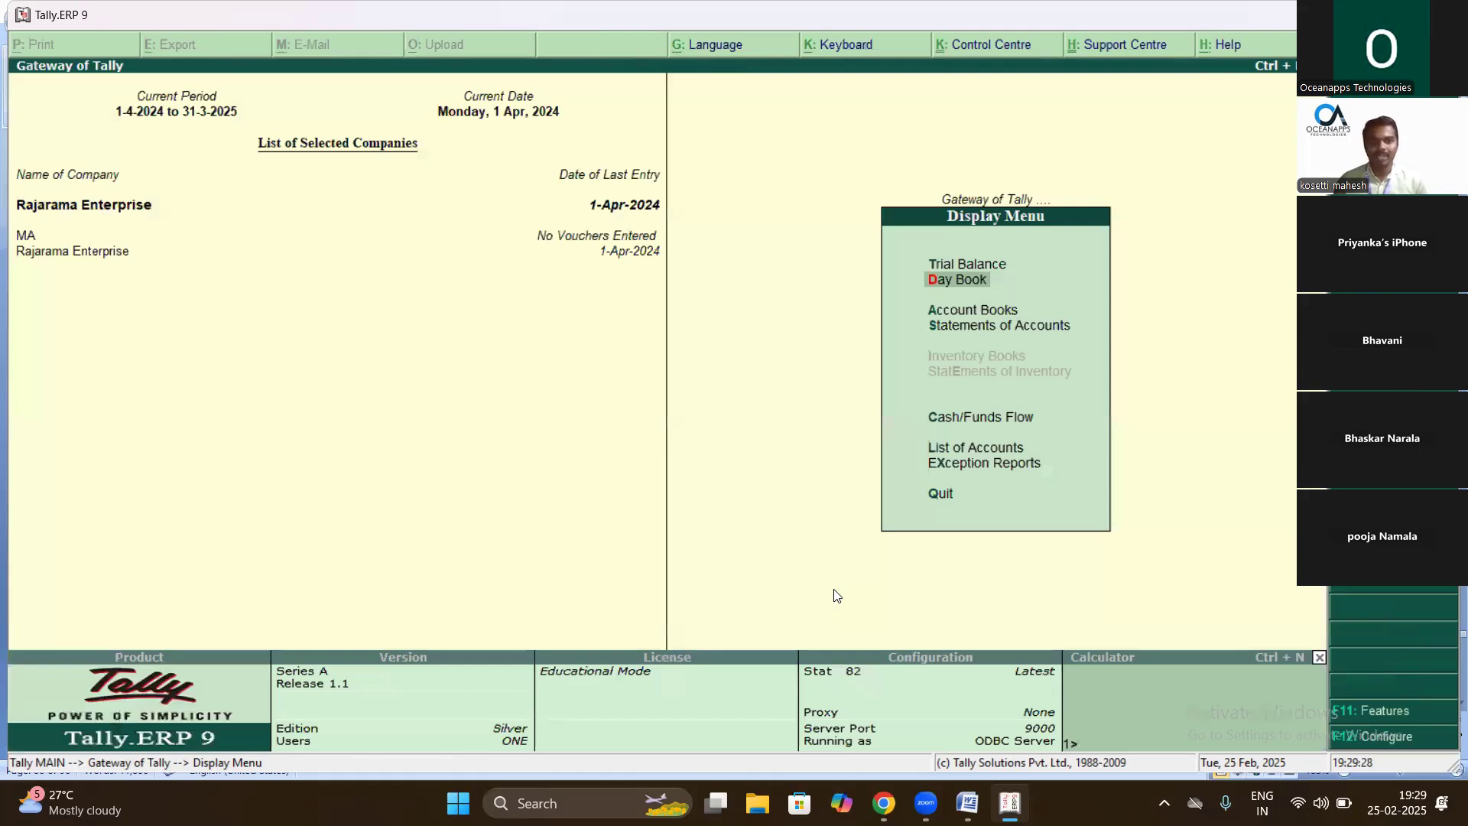
pyautogui.press('Return')
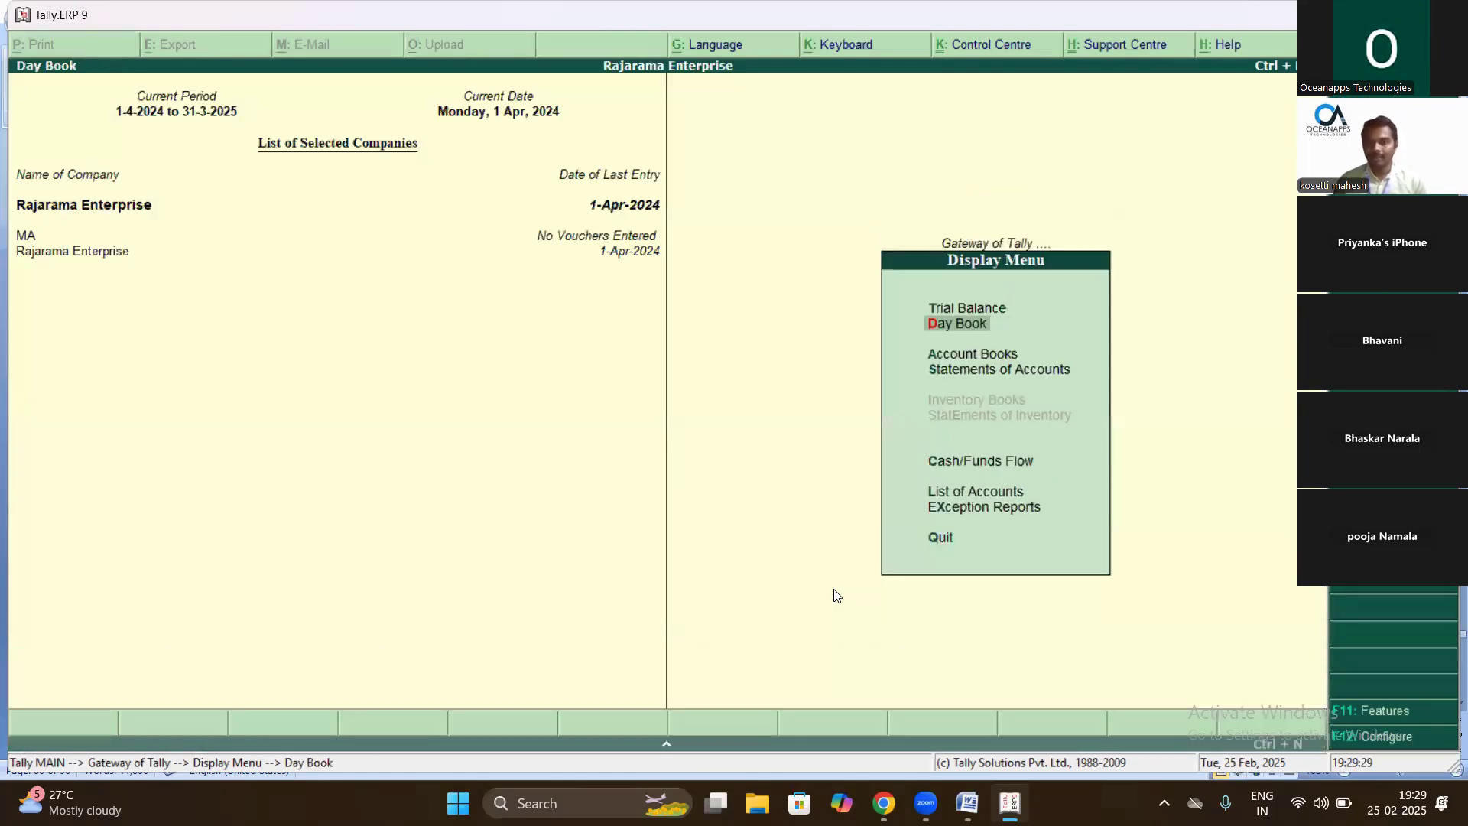
# - Open Contra voucher No. 1 from the Day Book and accept it unchanged
pyautogui.press('Down')
pyautogui.press('Down')
pyautogui.press('Down')
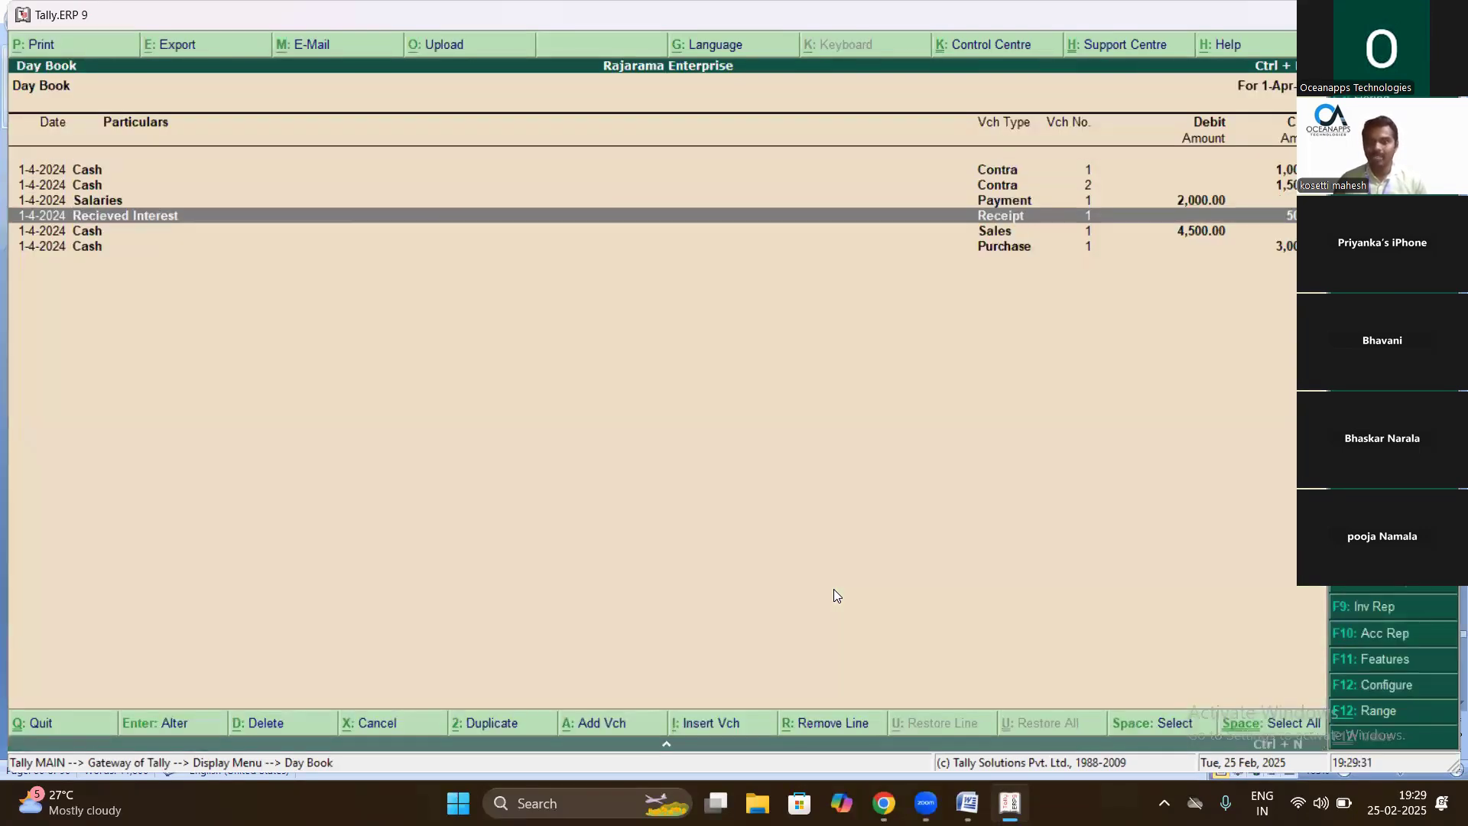
pyautogui.press('Return')
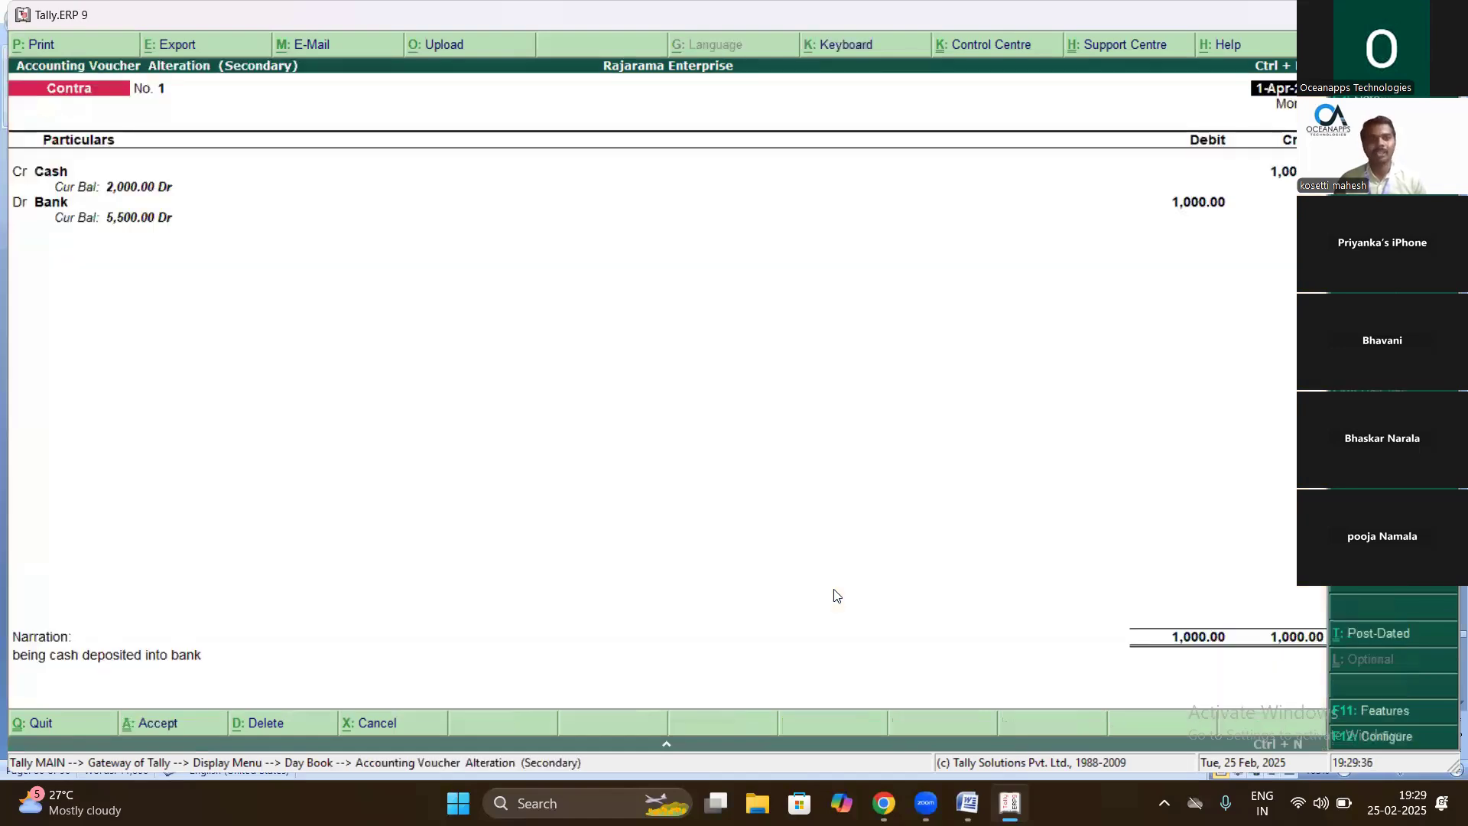
pyautogui.press('Return')
pyautogui.press('Return')
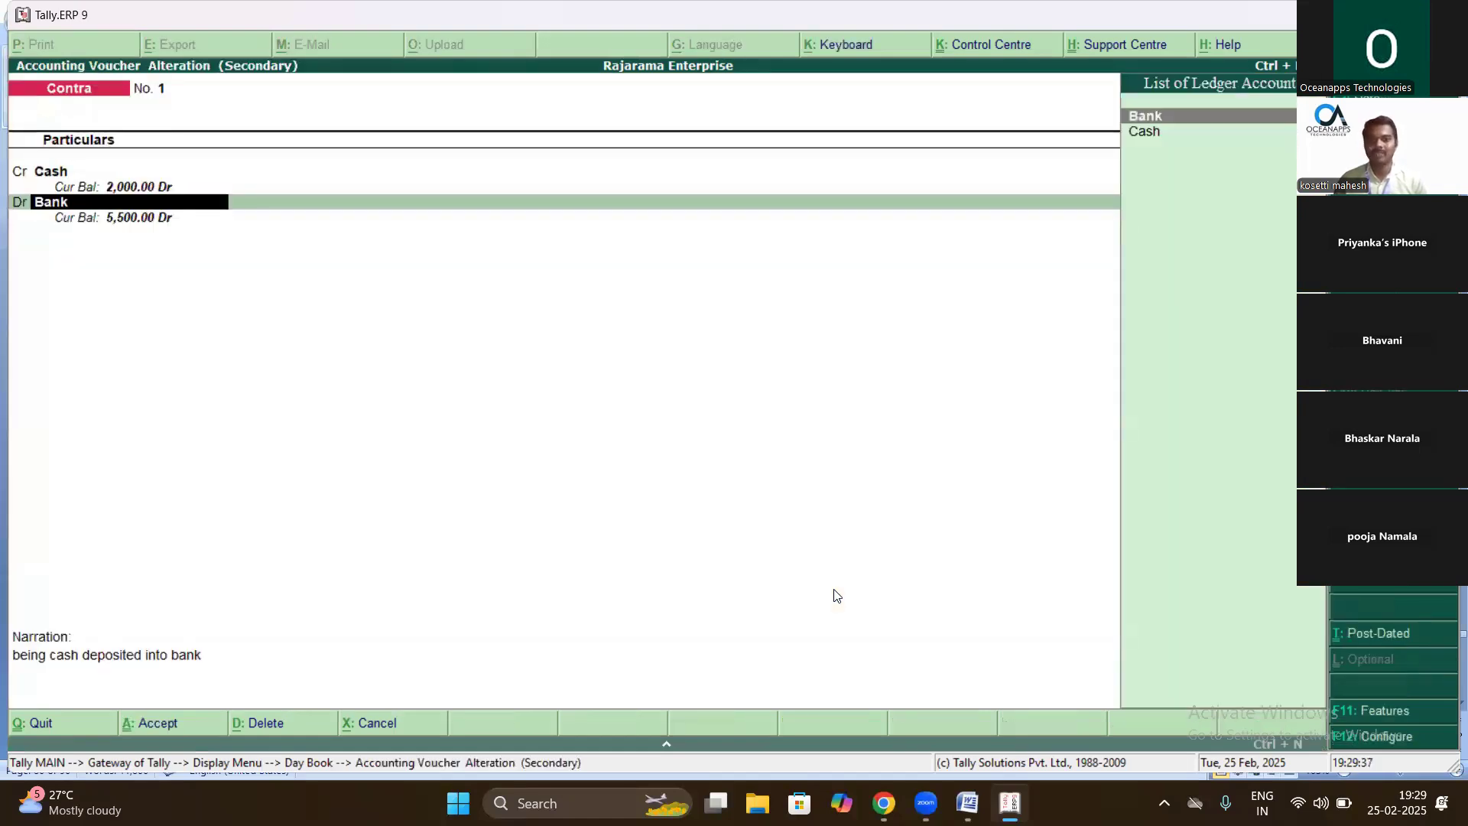
pyautogui.press('Return')
pyautogui.press('Return')
pyautogui.press('Return')
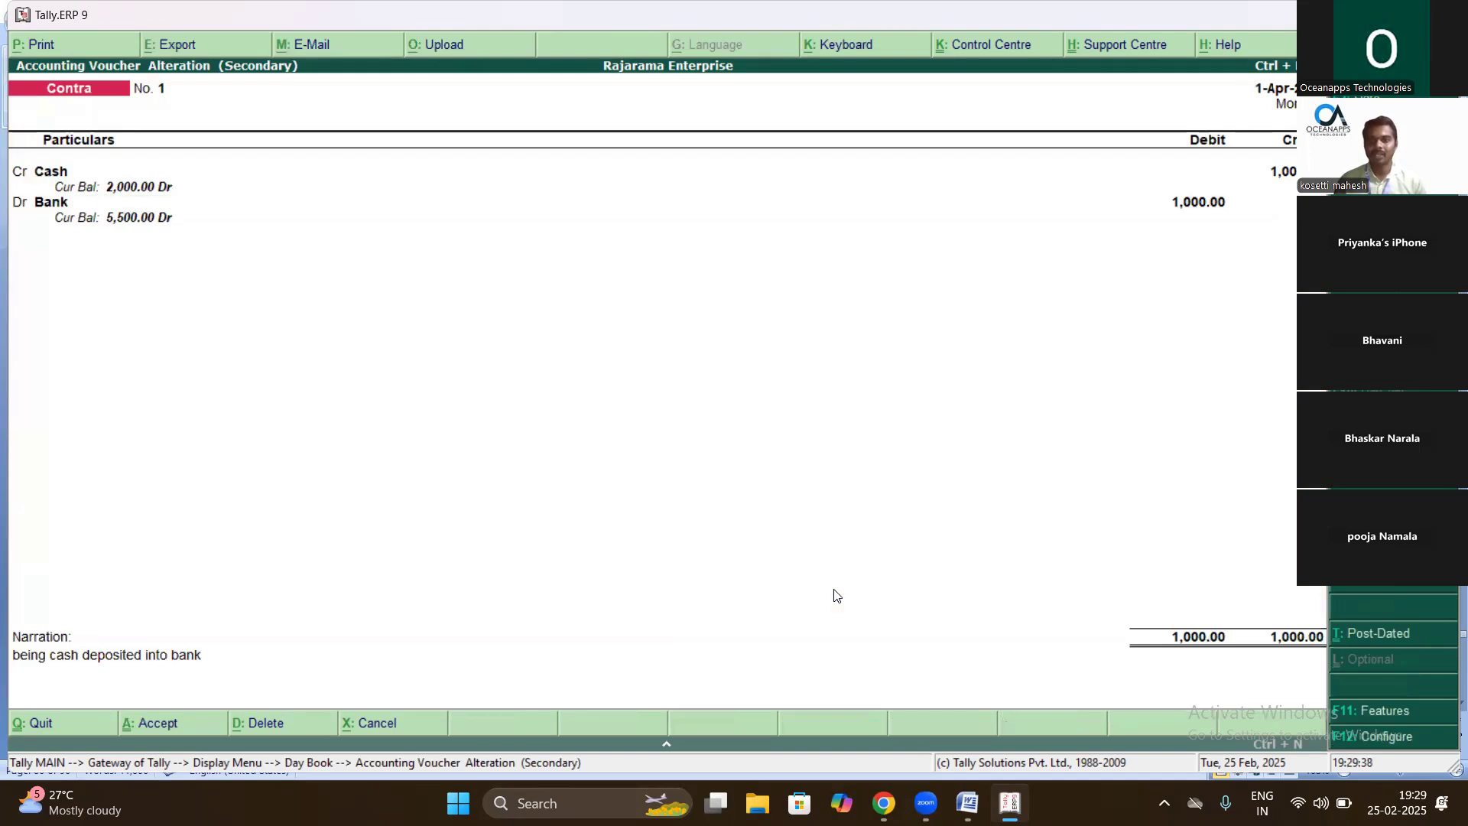
pyautogui.press('Down')
pyautogui.press('Return')
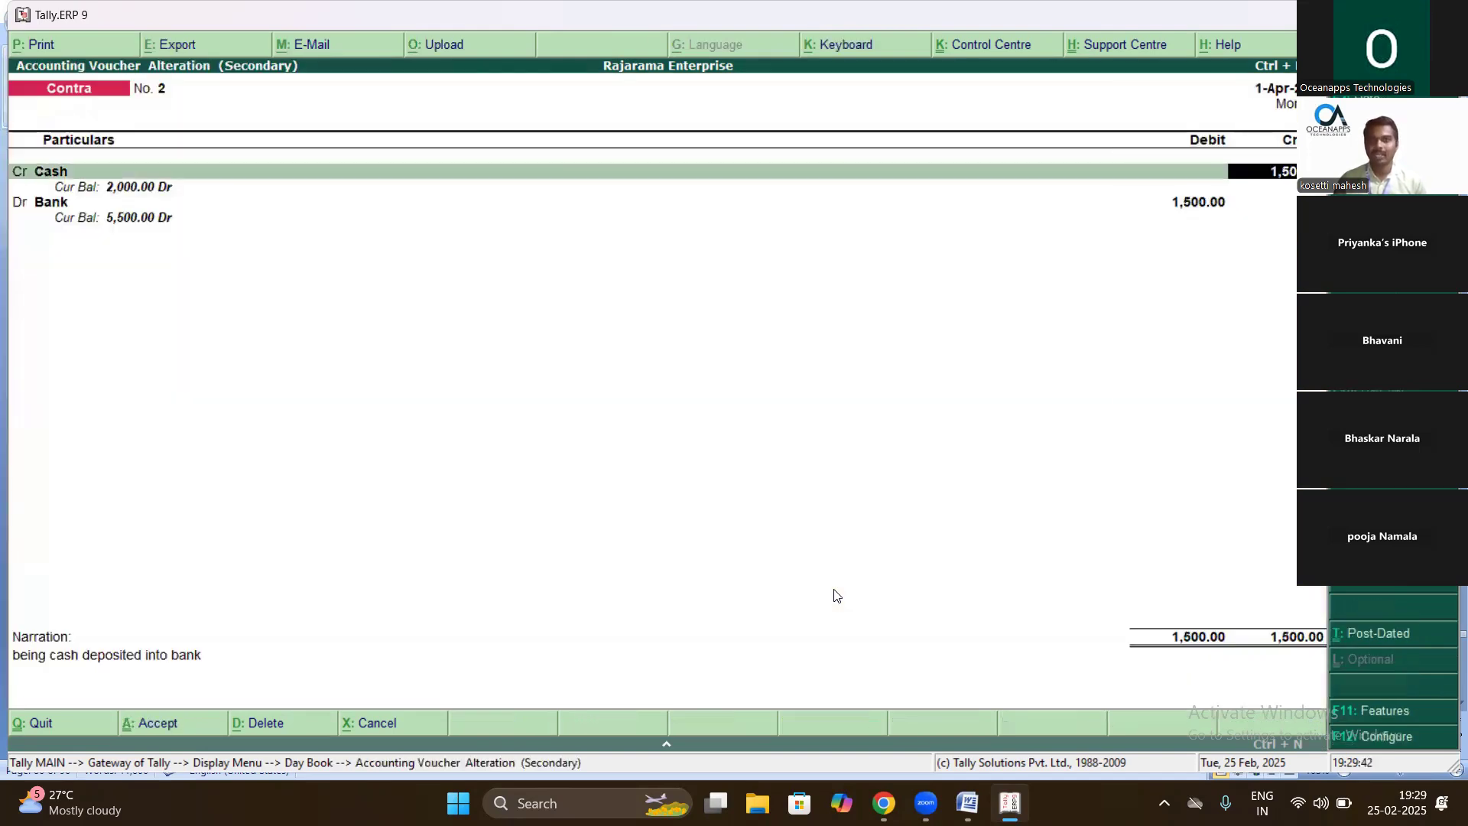
# - Correct the Cash credit to 1500 with Bank debited and save Contra voucher No. 2
pyautogui.write('2000')
pyautogui.press('BackSpace')
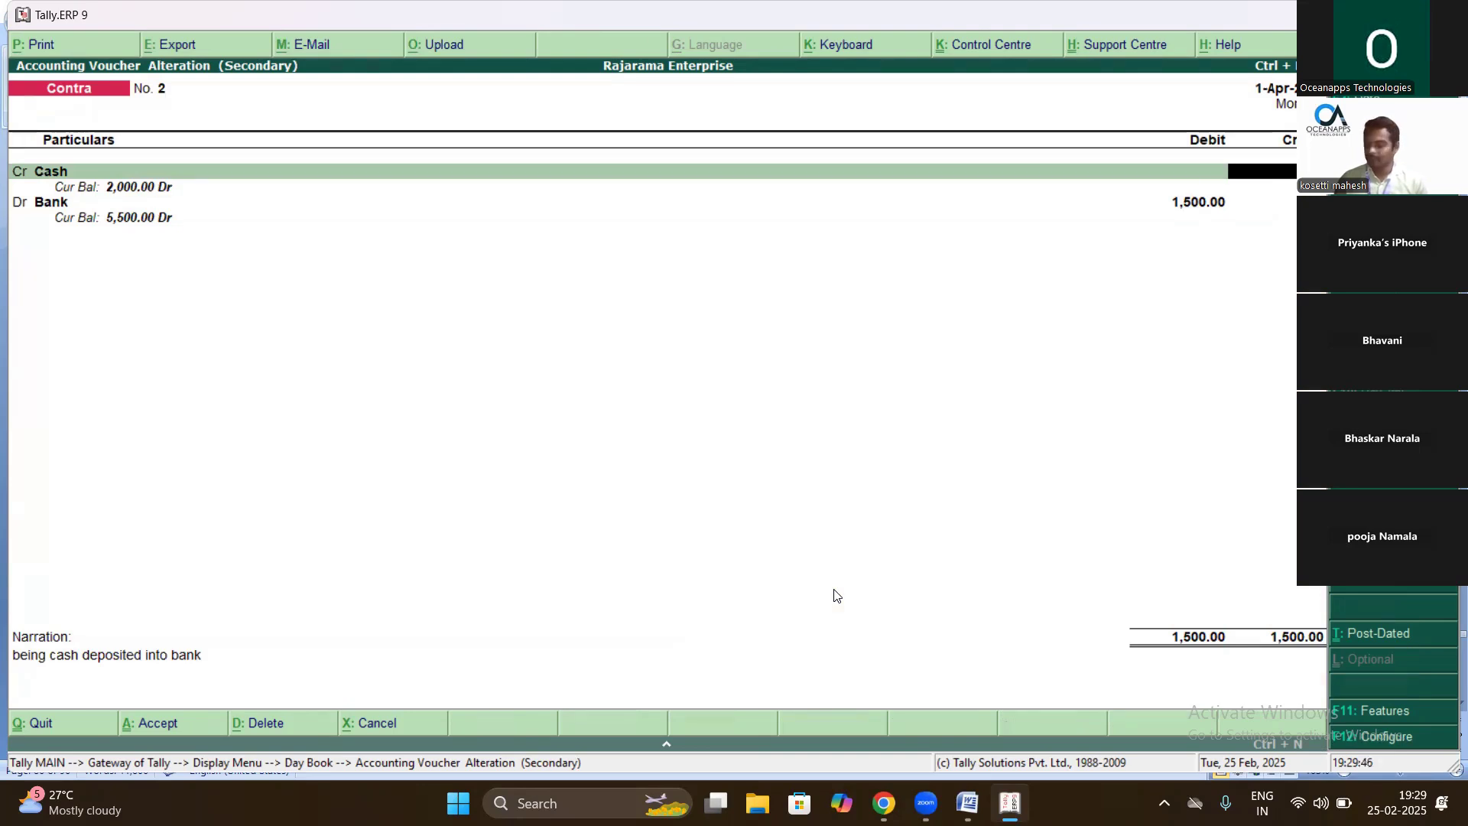
pyautogui.write('1500')
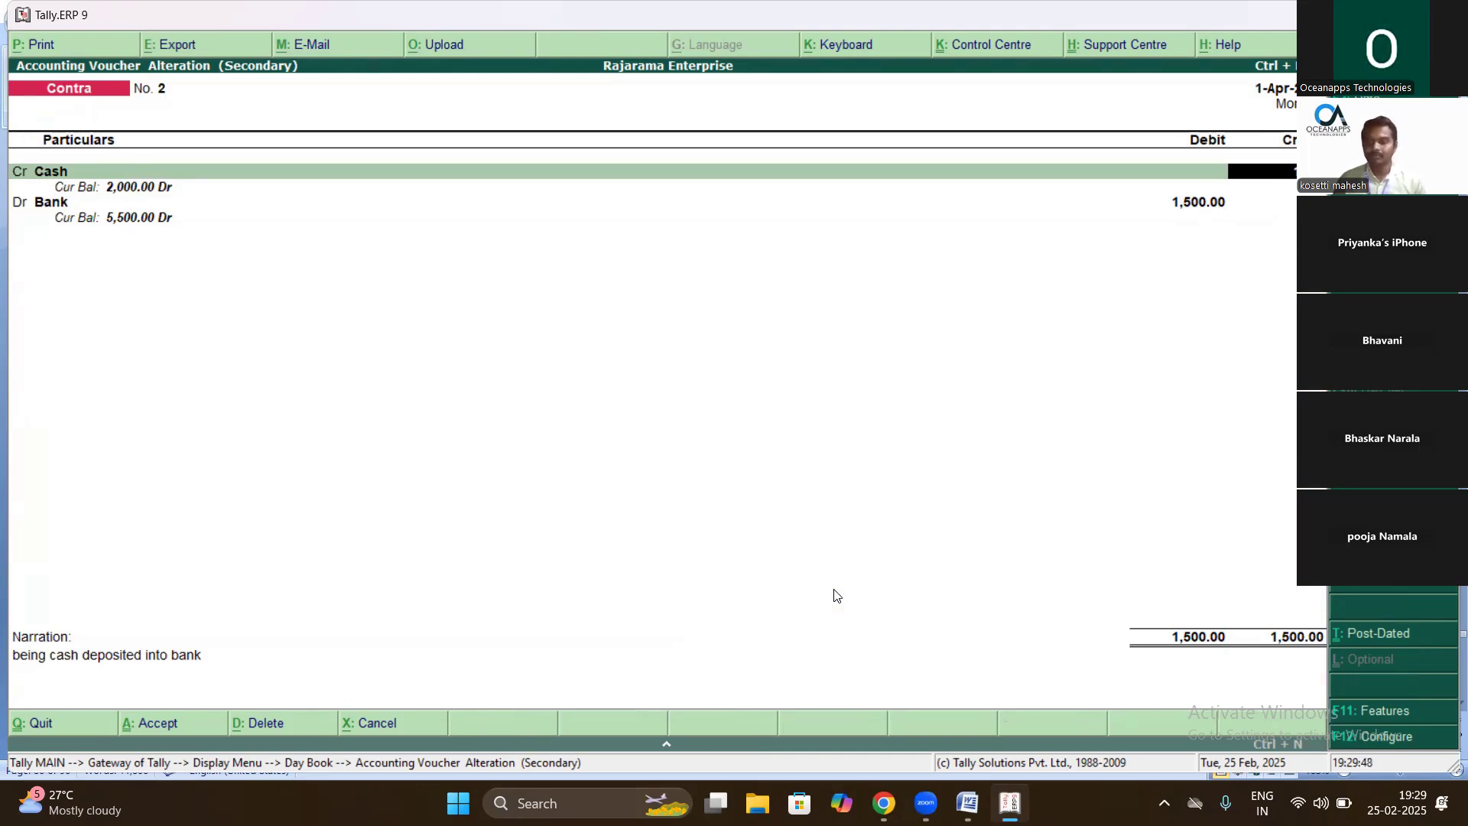
pyautogui.press('Return')
pyautogui.press('Return')
pyautogui.press('Return')
pyautogui.press('Return')
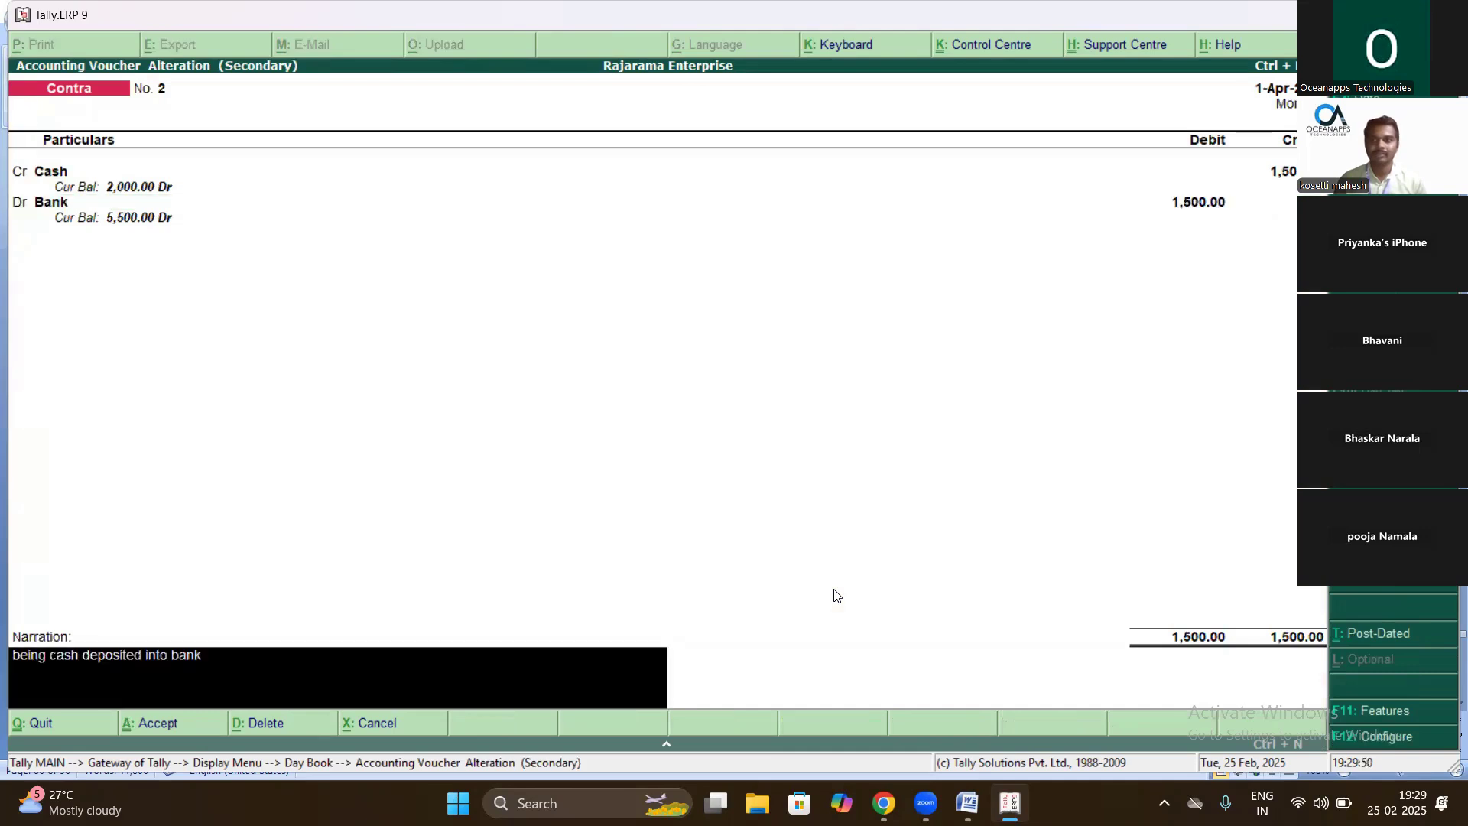
pyautogui.press('Return')
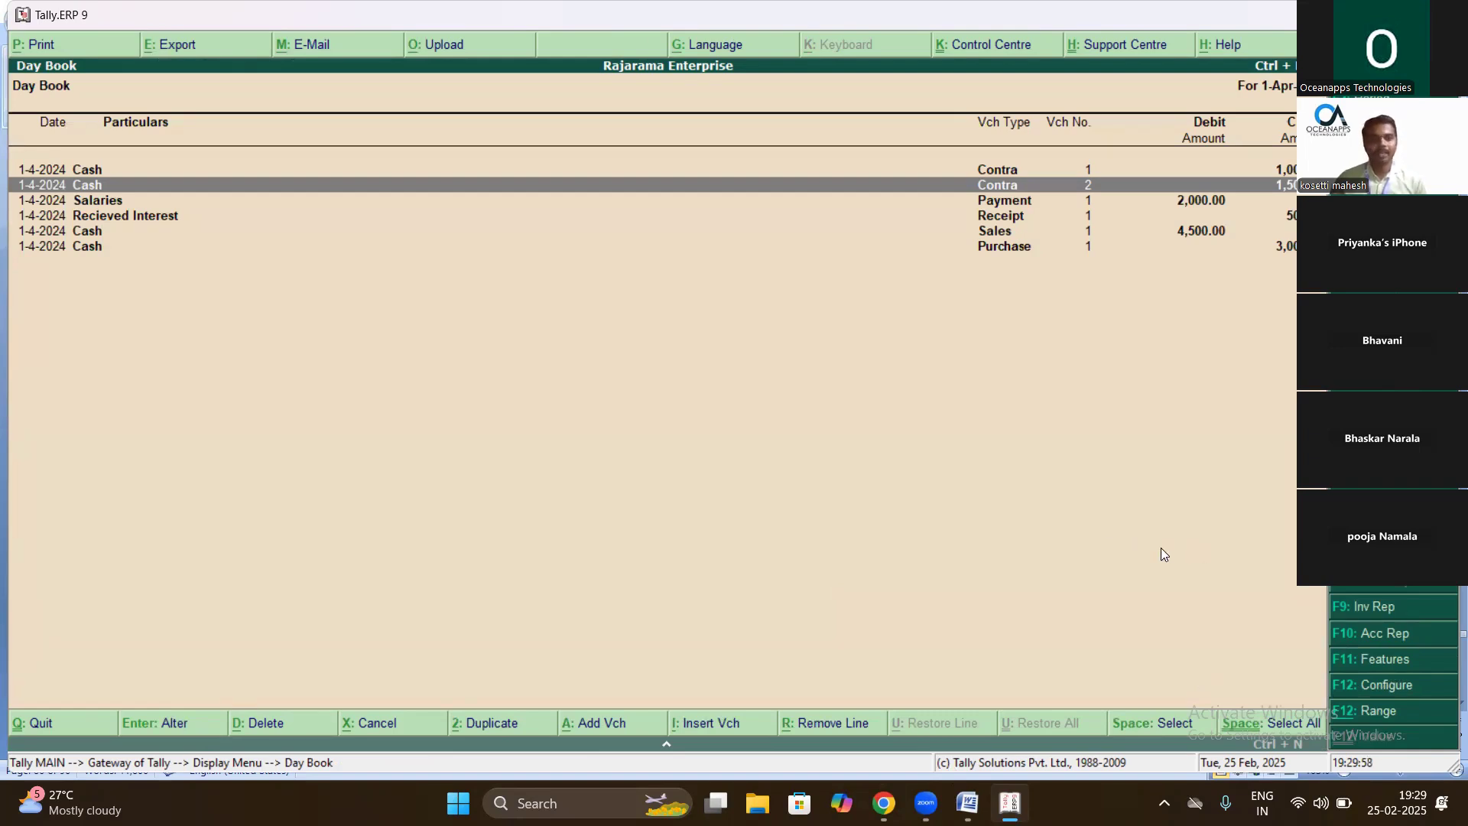
# - Review the Day Book entries and close it back to the Display Menu
pyautogui.press('Down')
pyautogui.press('Down')
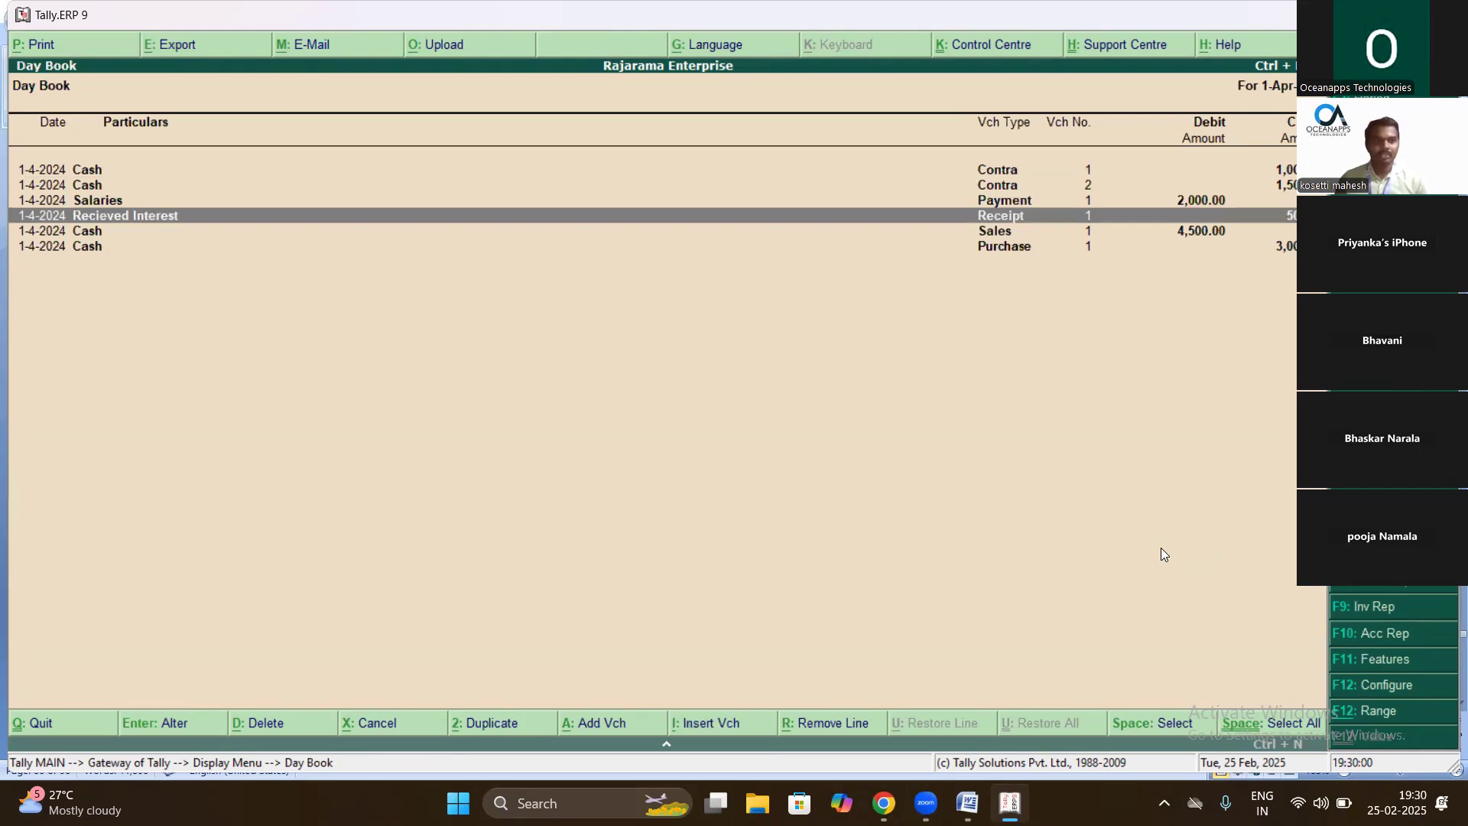
pyautogui.press('Up')
pyautogui.press('Escape')
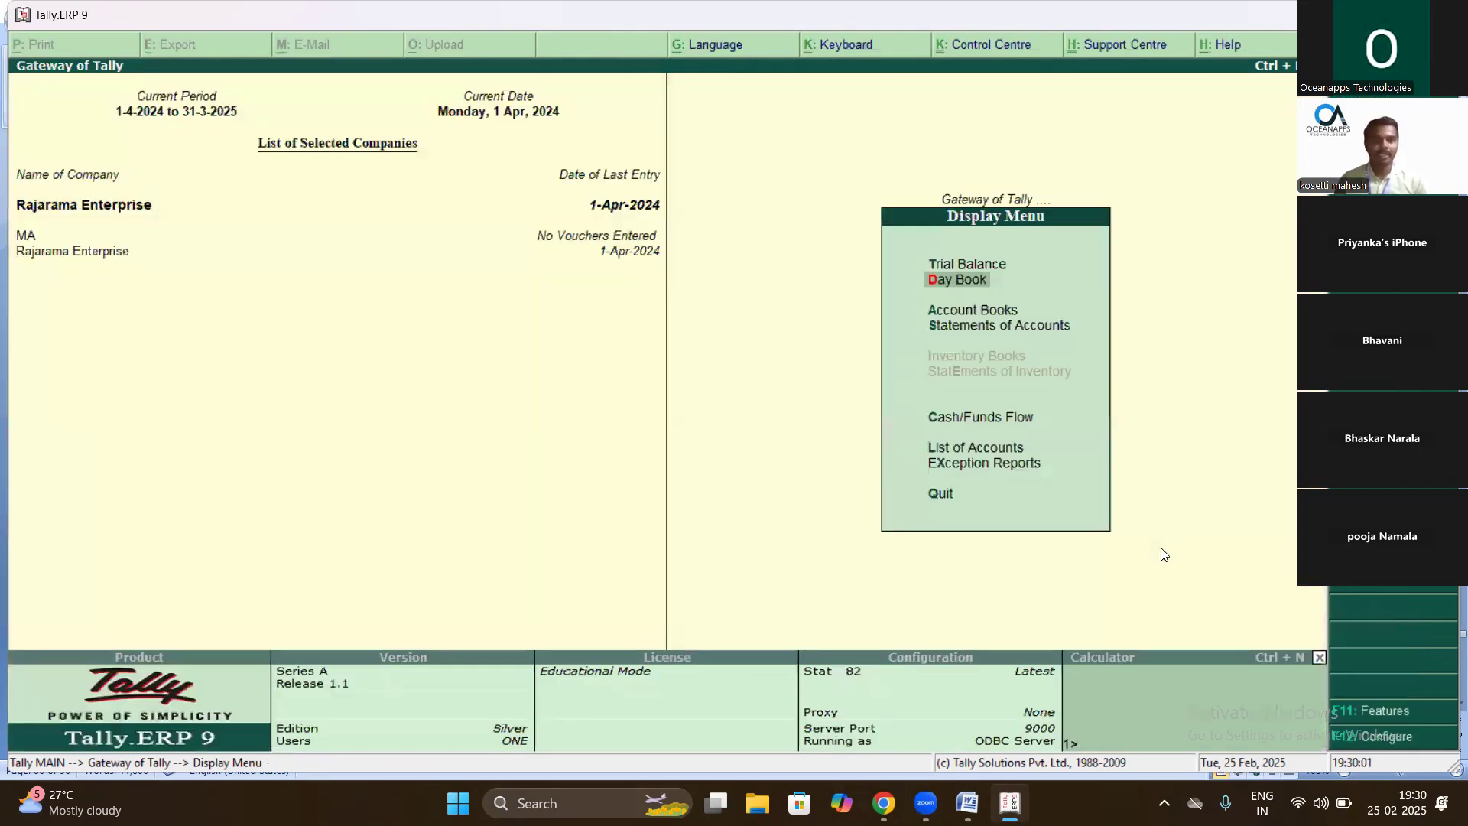
# - Open Sales voucher No. 1 from the Day Book
pyautogui.press('Return')
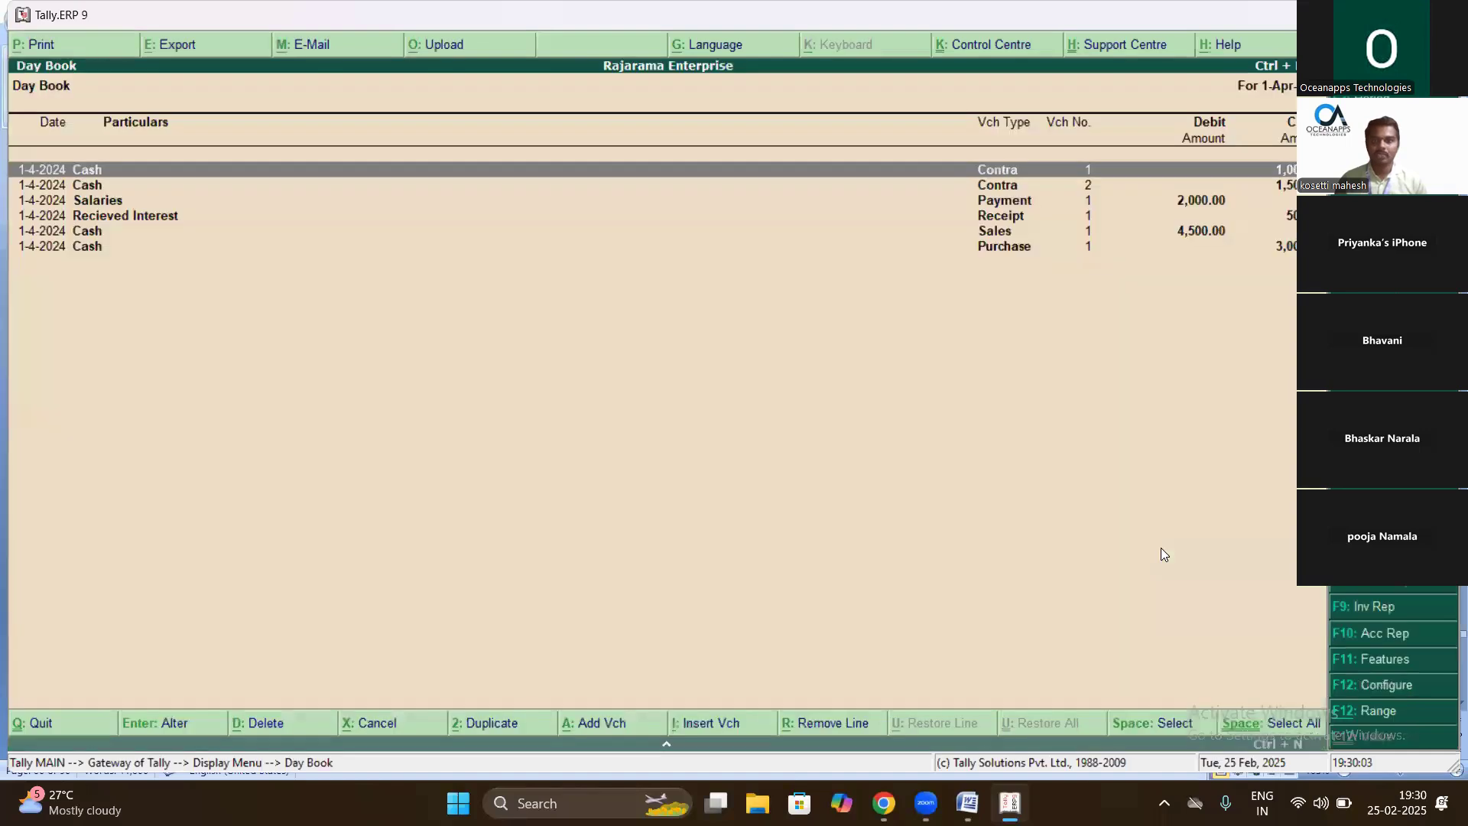
pyautogui.press('Down')
pyautogui.press('Down')
pyautogui.press('Down')
pyautogui.press('Down')
pyautogui.press('Return')
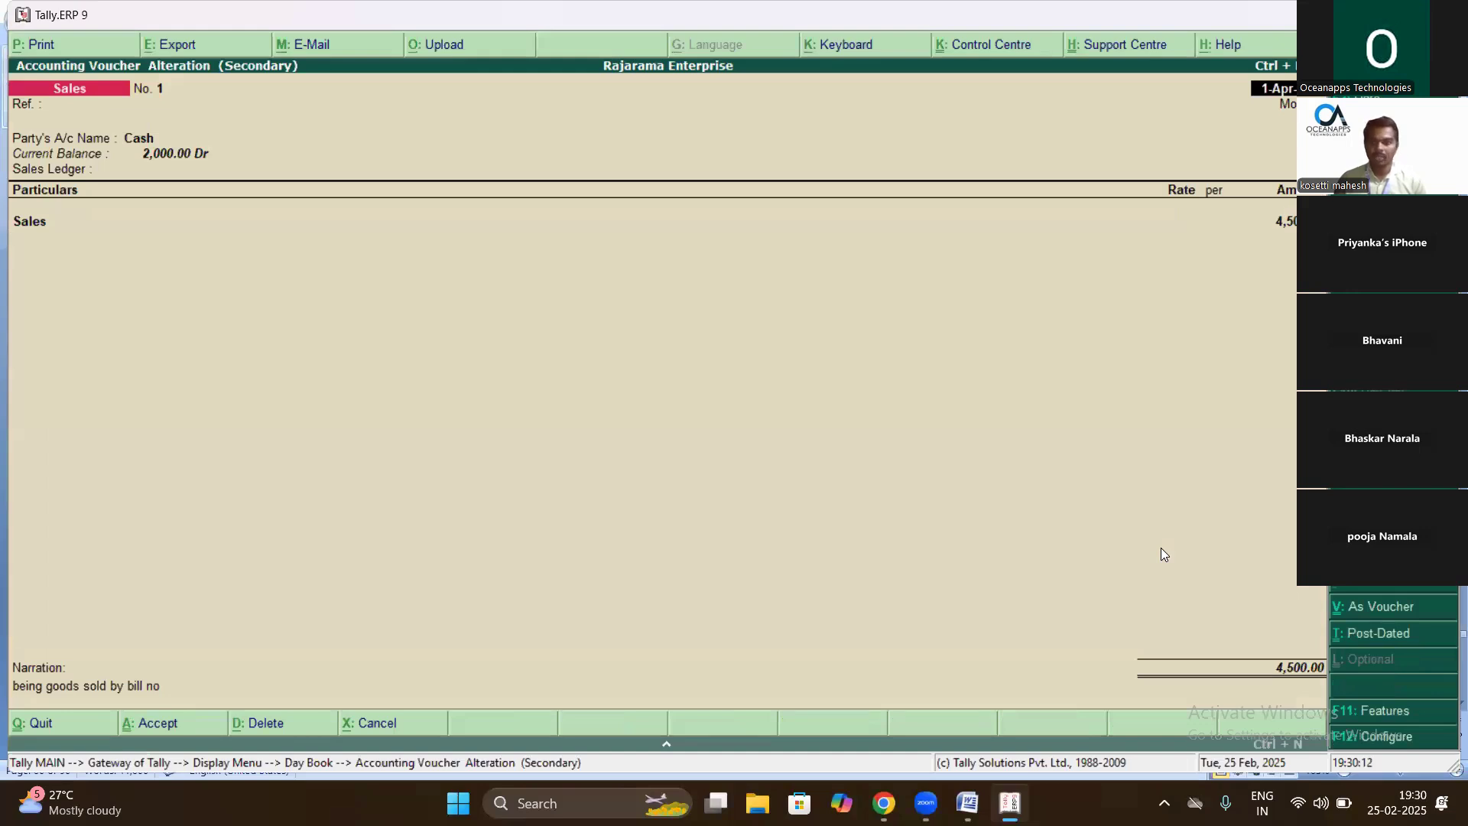
# - Export the Sales invoice as PDF '123' to the Desktop
pyautogui.hotkey('alt', 'p')
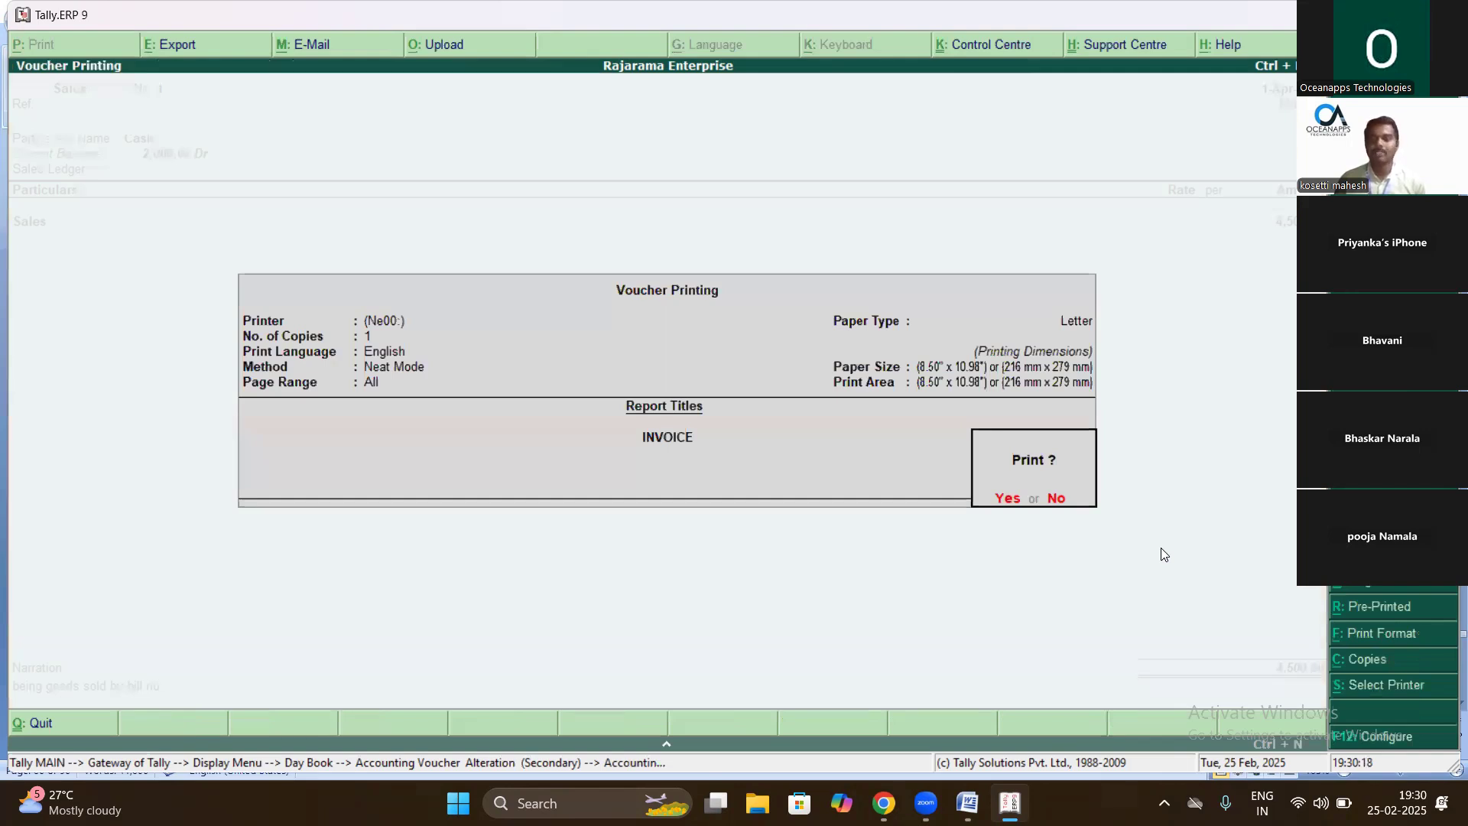
pyautogui.press('Return')
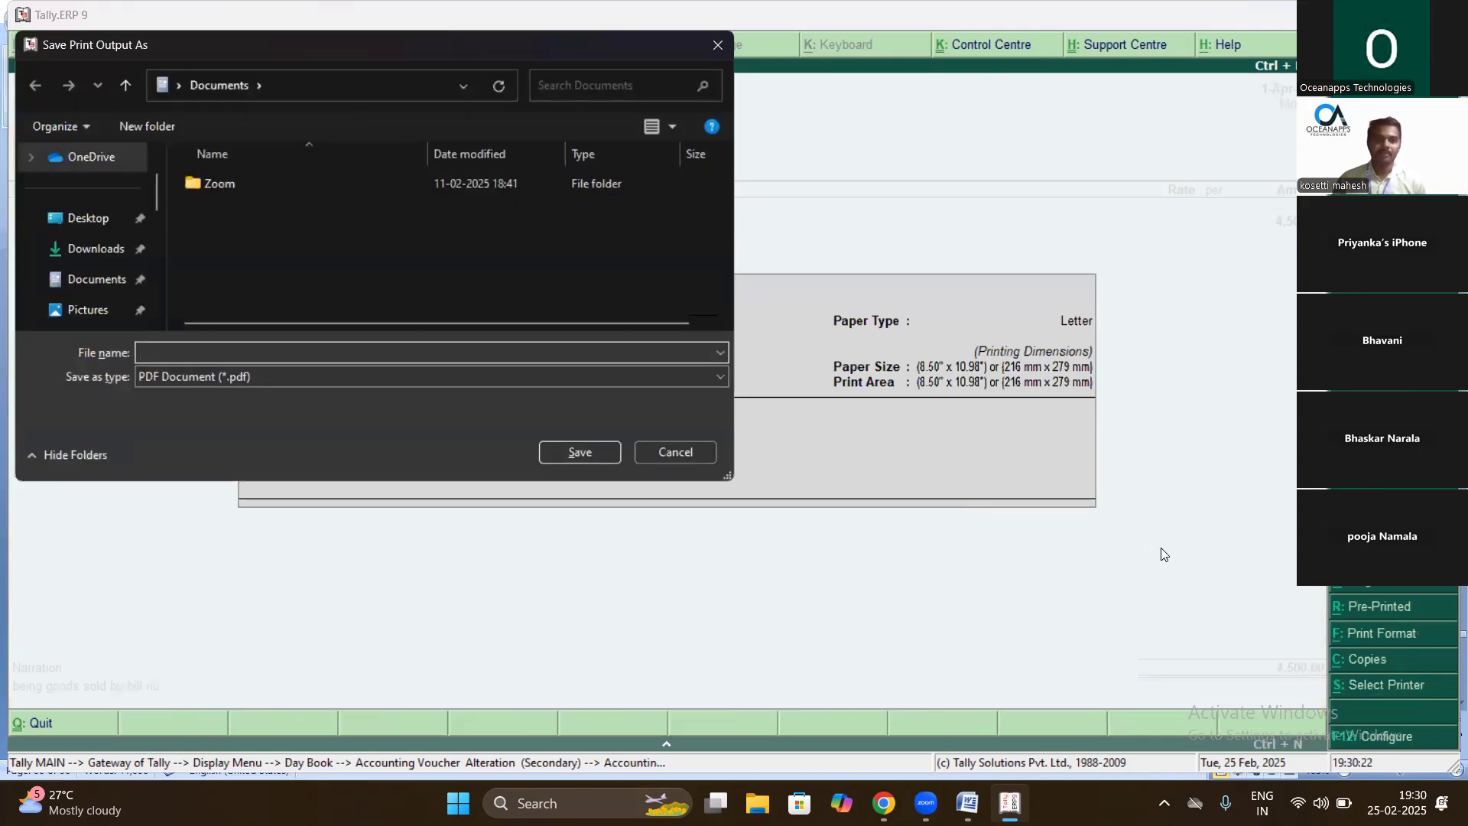
pyautogui.write('123')
pyautogui.click(88, 218)
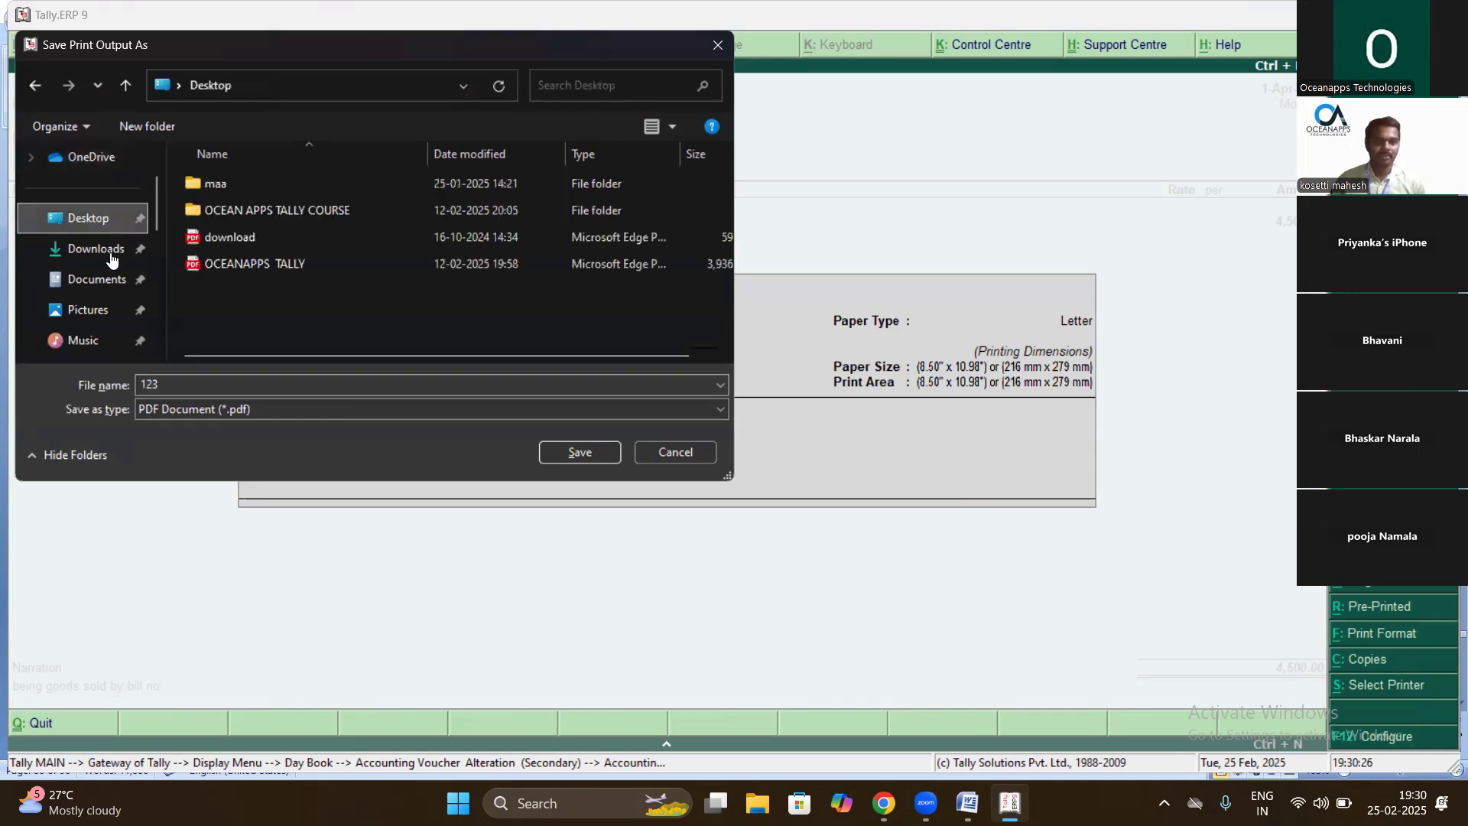
pyautogui.click(587, 454)
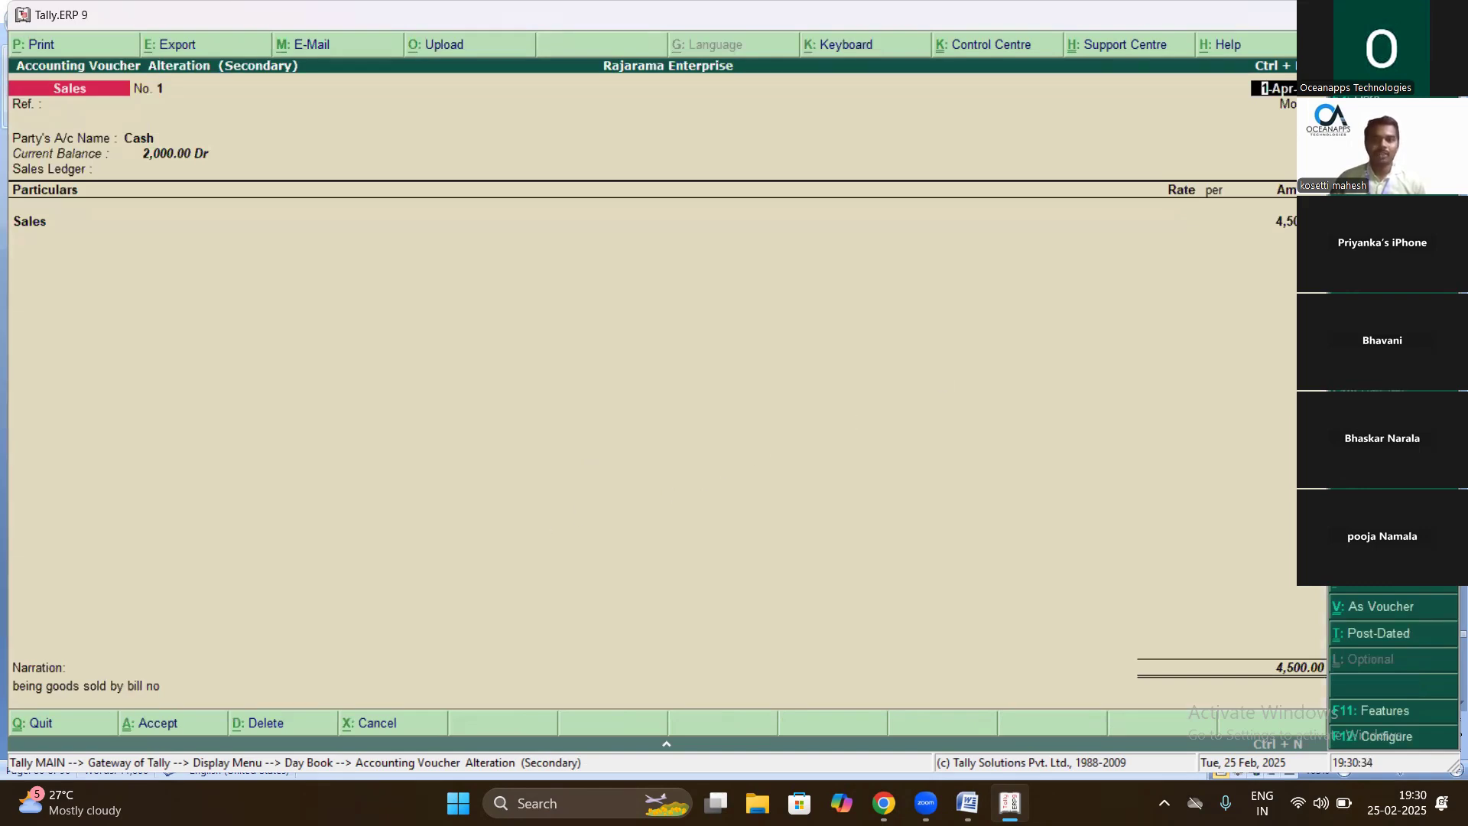
pyautogui.hotkey('ctrl', 'm')
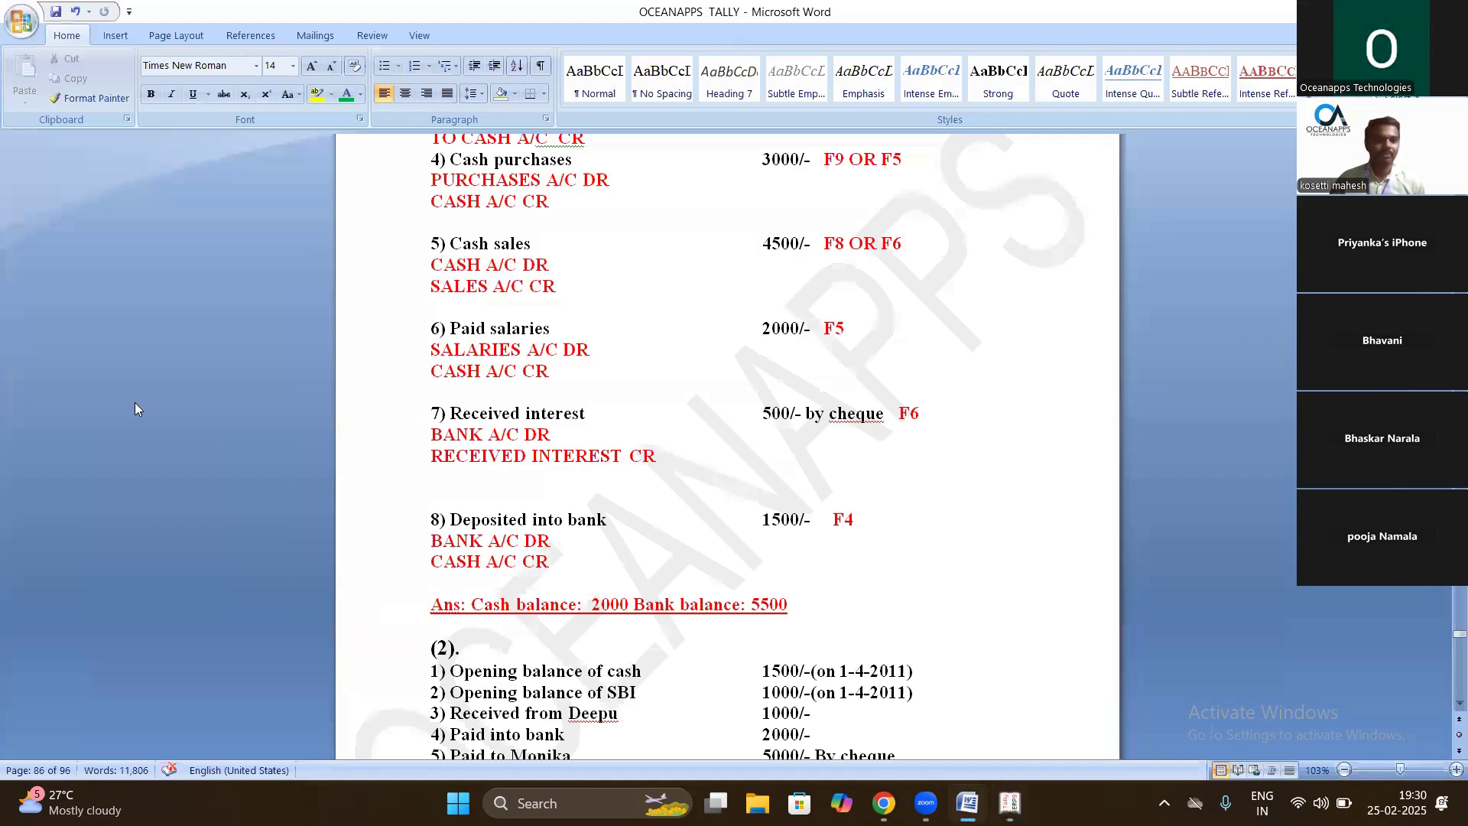
# - Minimize Word and open 123.pdf from the desktop in Microsoft Edge
pyautogui.press('super+Down')
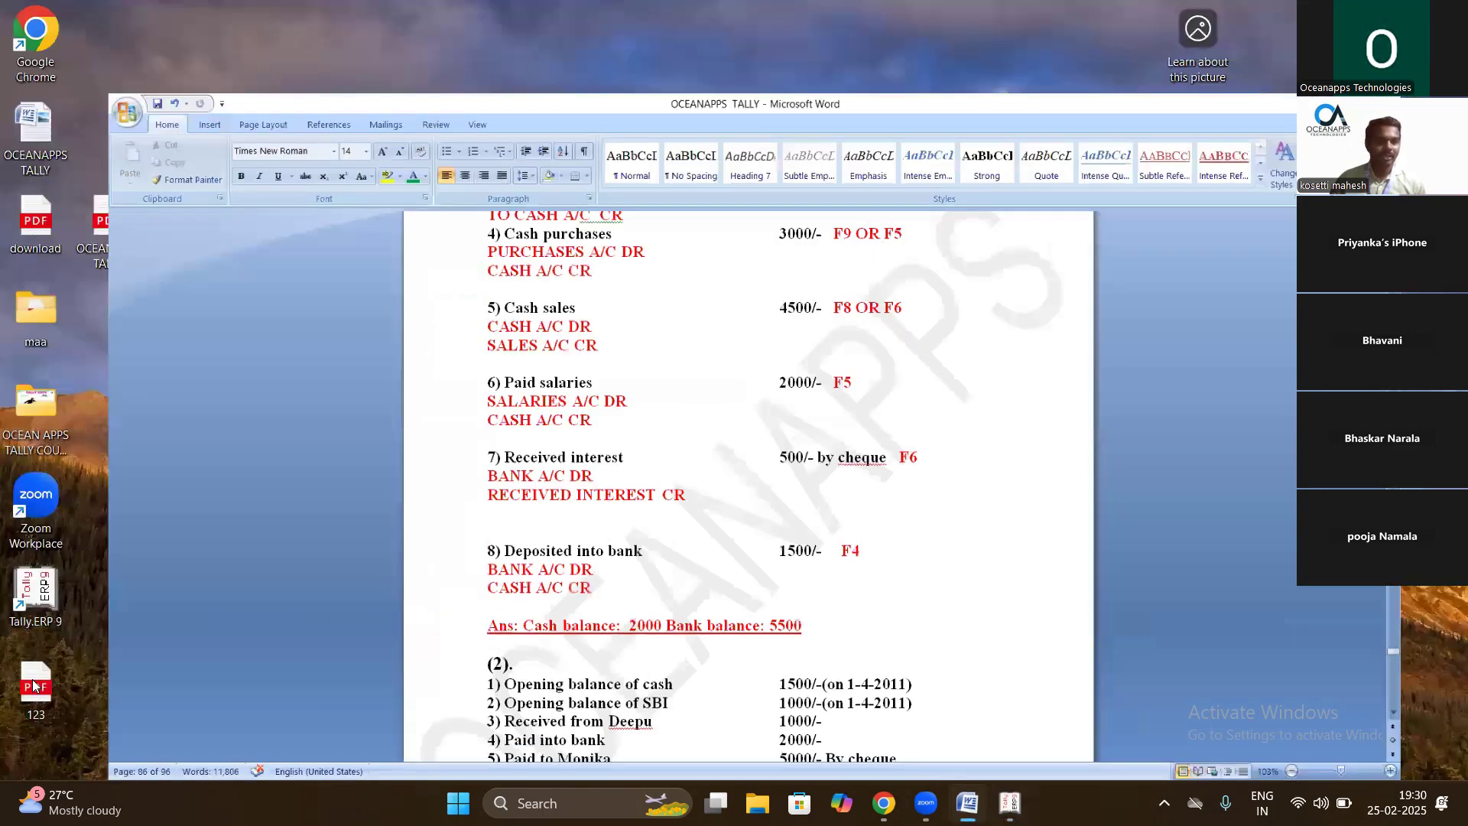
pyautogui.press('super+Down')
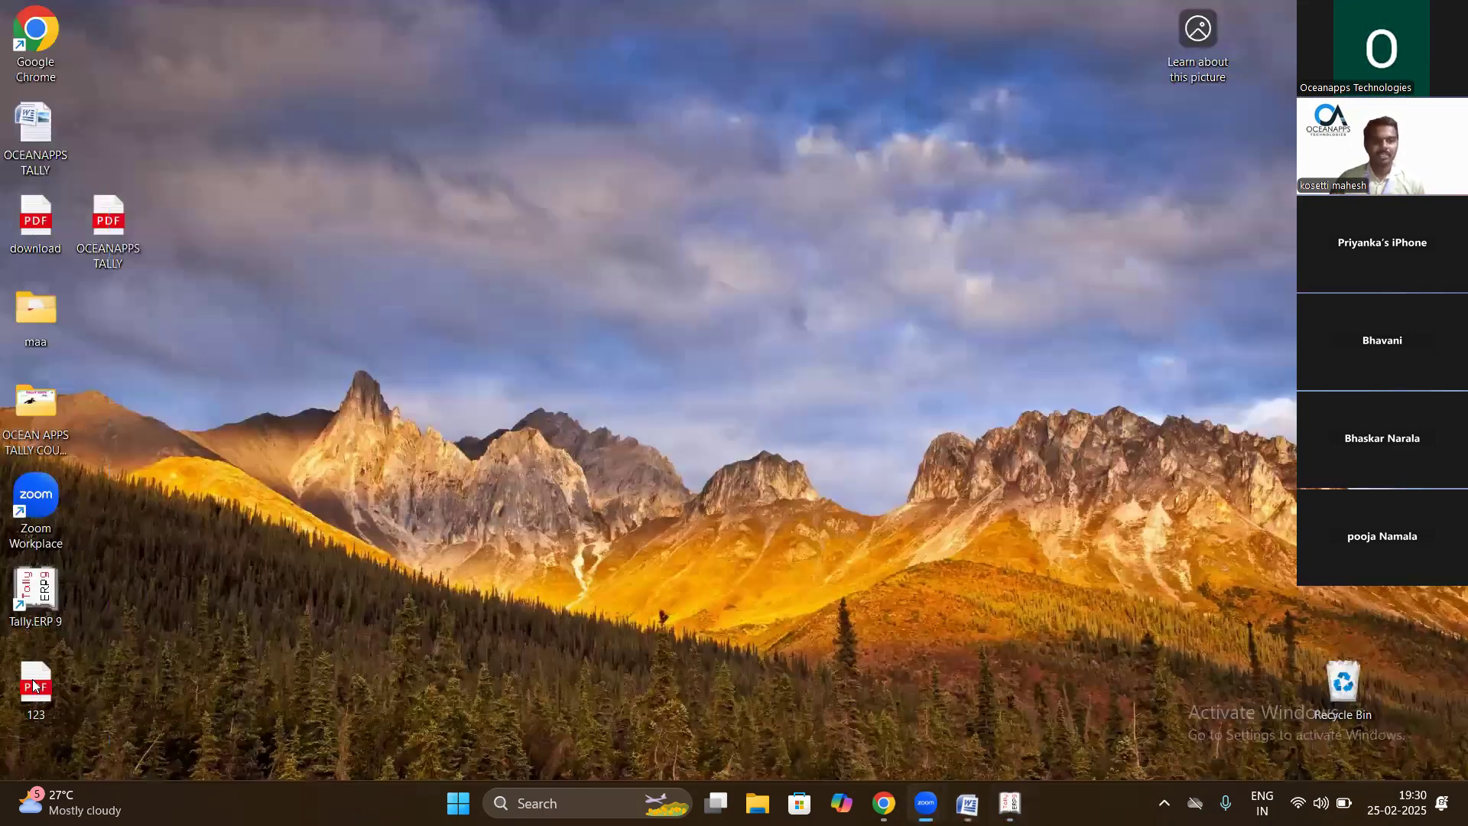
pyautogui.doubleClick(35, 686)
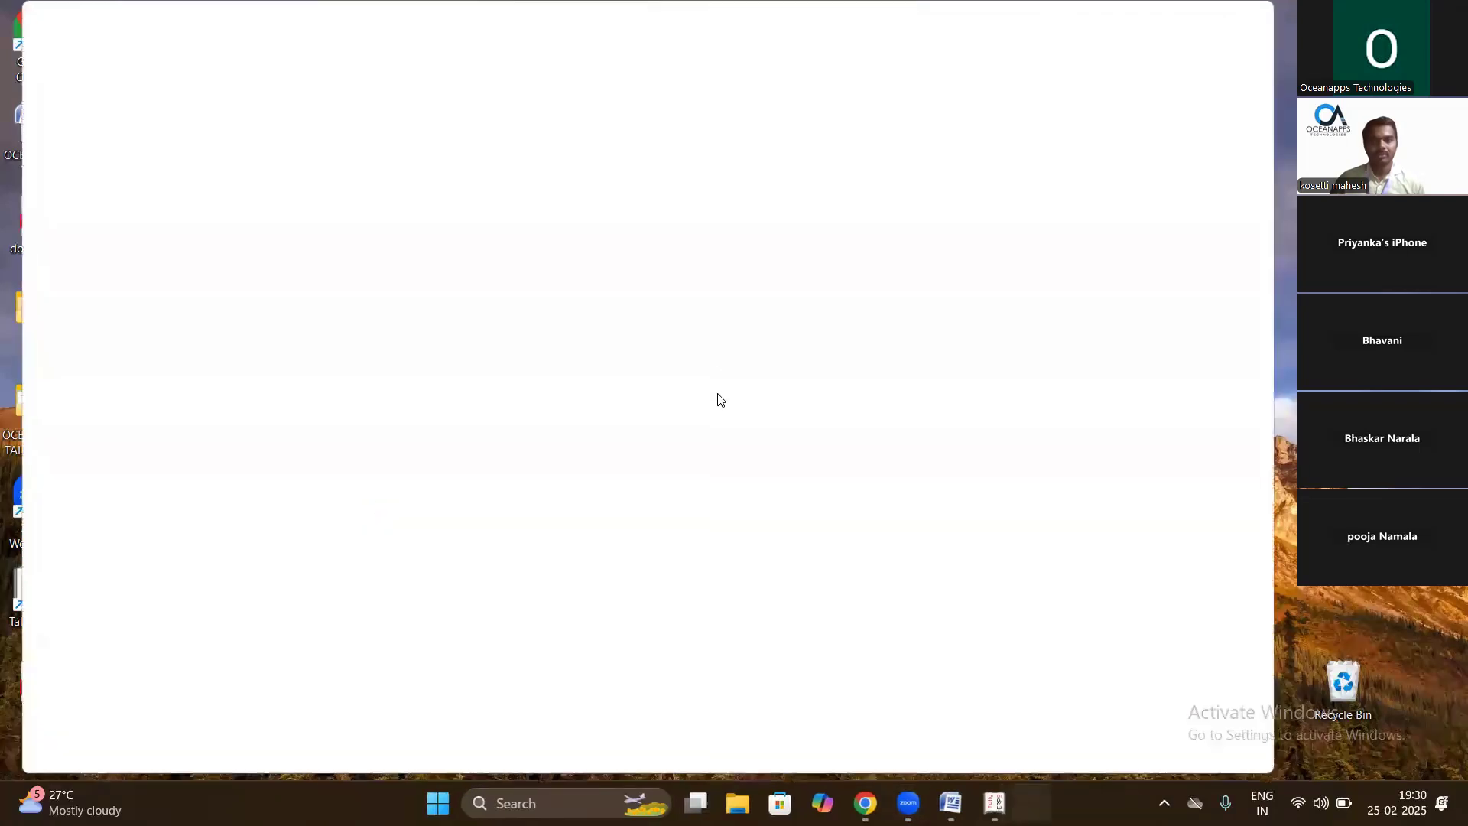
# - Scroll through the 4,500.00 Cash sales invoice, then close Edge to leave the desktop
pyautogui.scroll(-4, 696, 410)
pyautogui.scroll(1, 695, 411)
pyautogui.scroll(3, 695, 412)
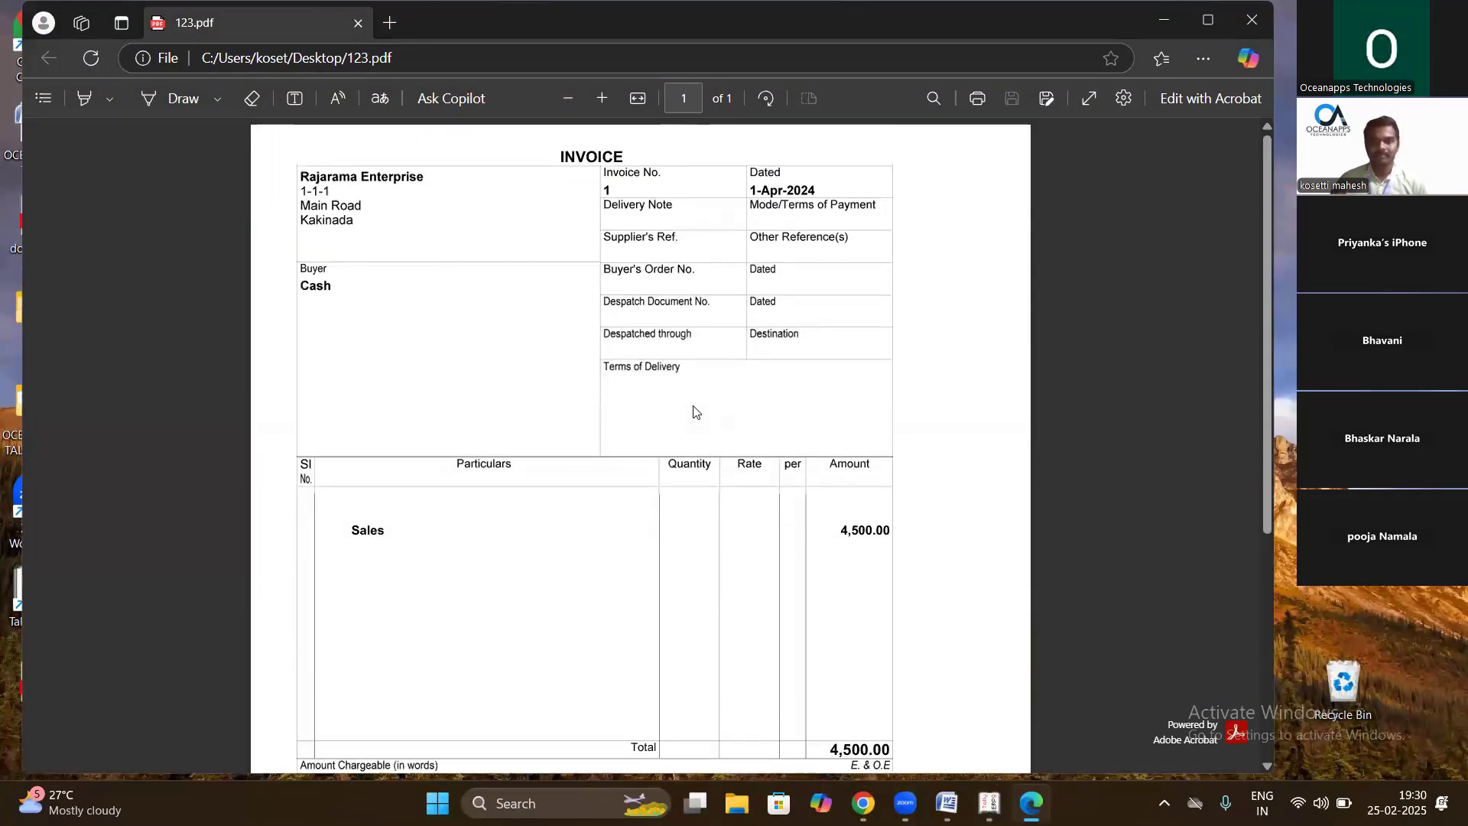
pyautogui.scroll(-3, 677, 428)
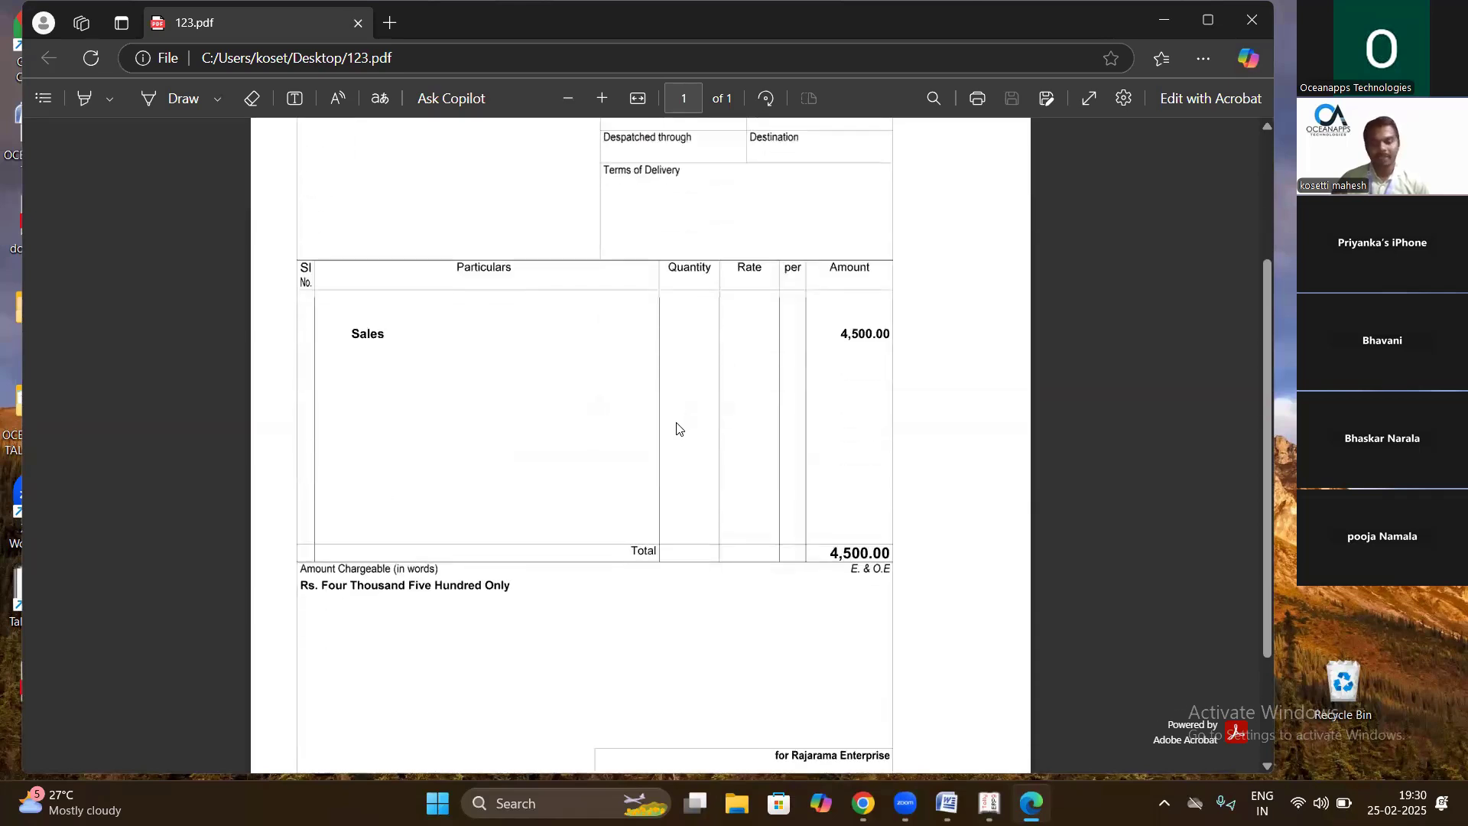
pyautogui.scroll(-3, 678, 428)
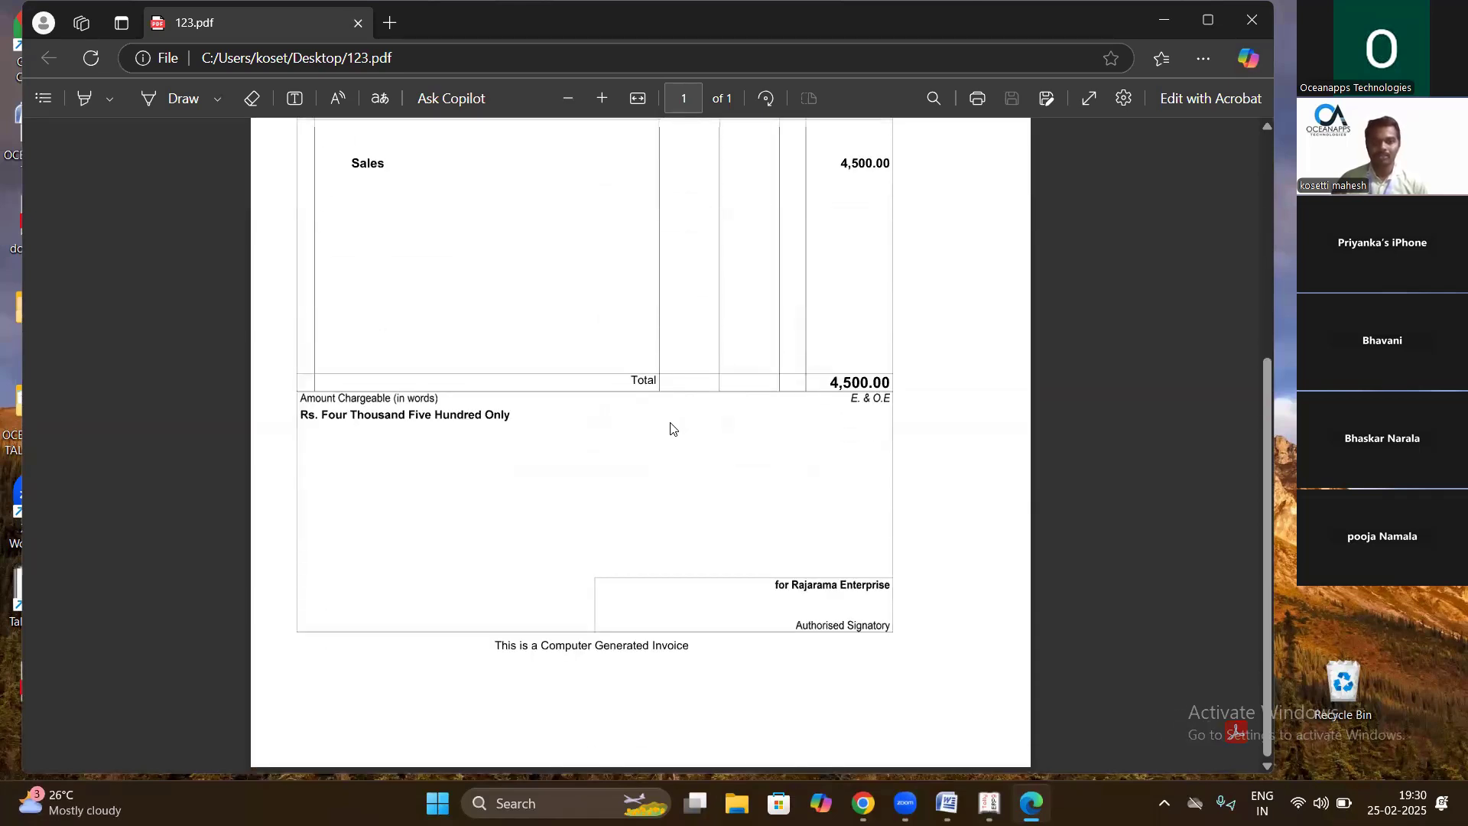
pyautogui.scroll(1, 671, 426)
pyautogui.scroll(3, 672, 424)
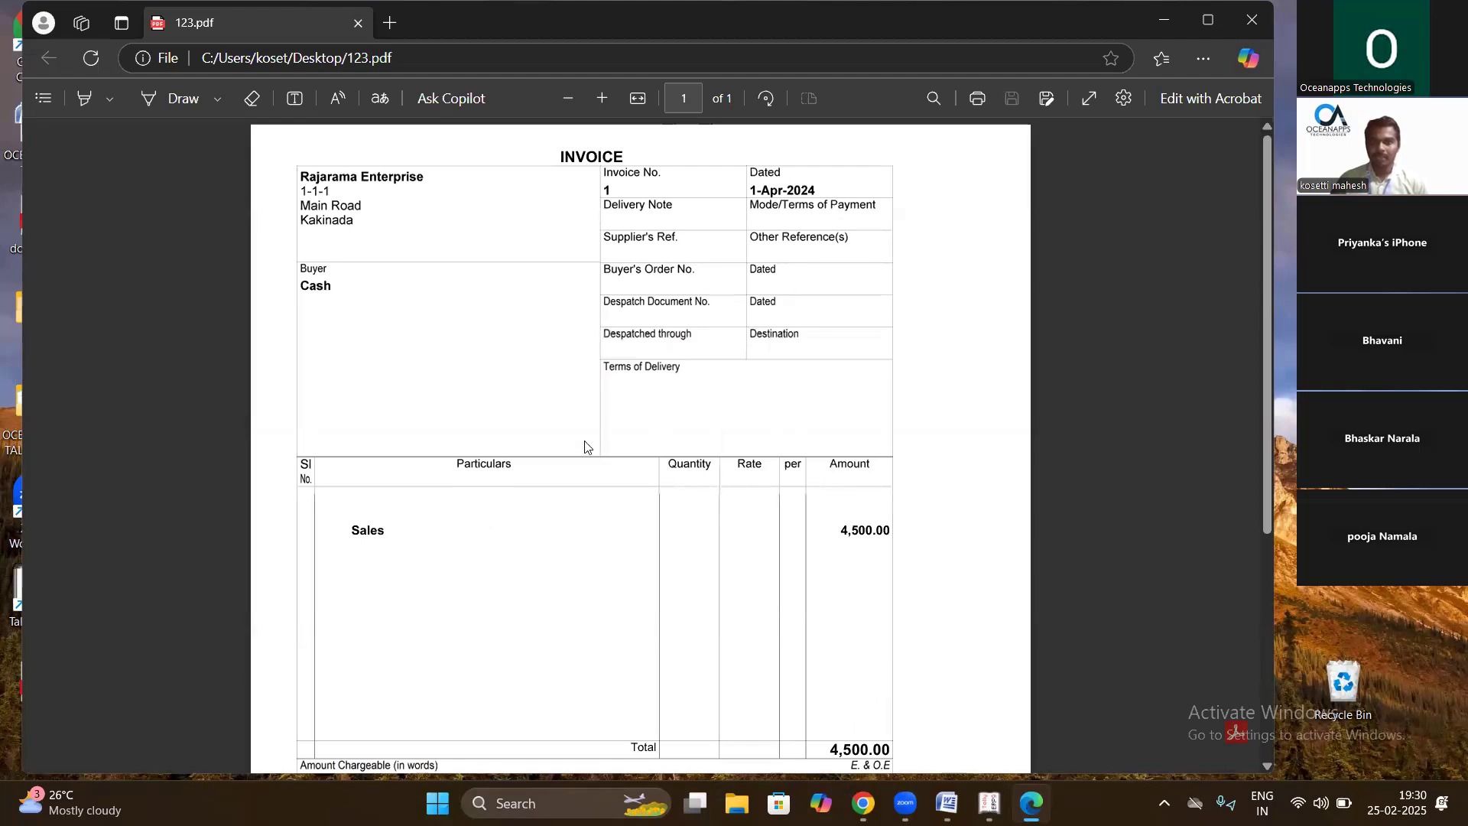
pyautogui.scroll(-3, 532, 490)
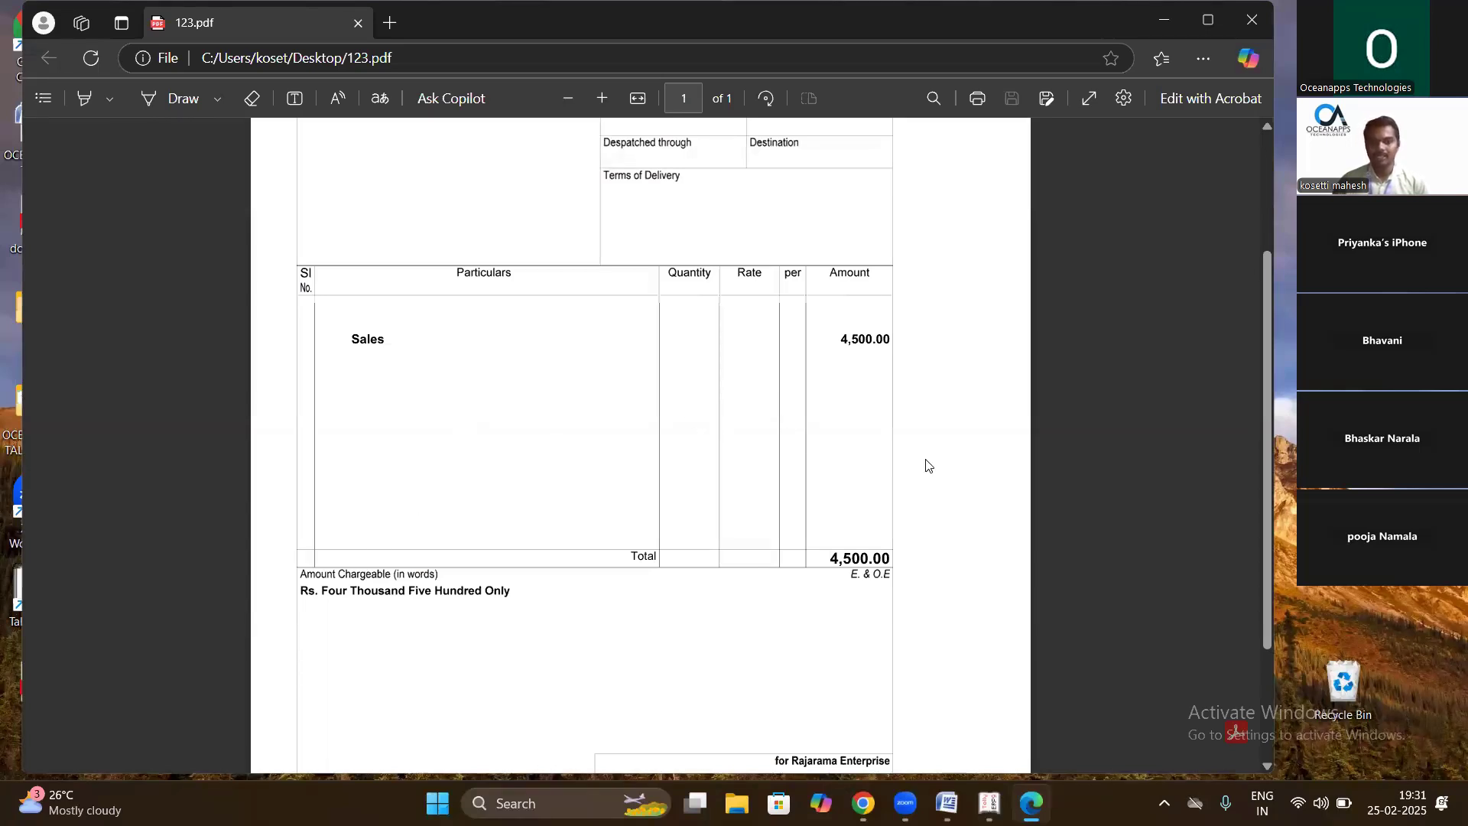
pyautogui.scroll(-2, 657, 552)
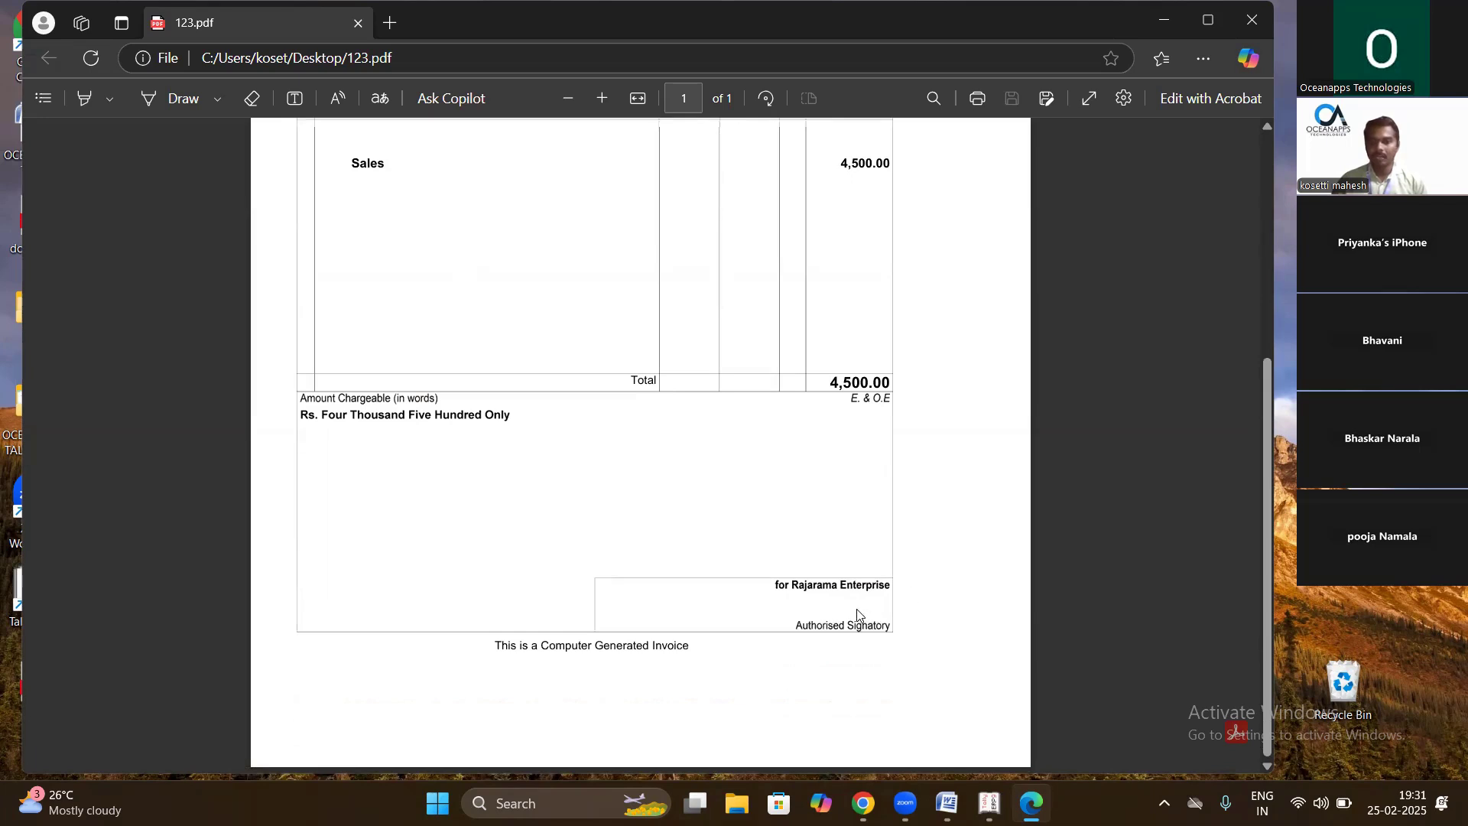
pyautogui.scroll(4, 659, 503)
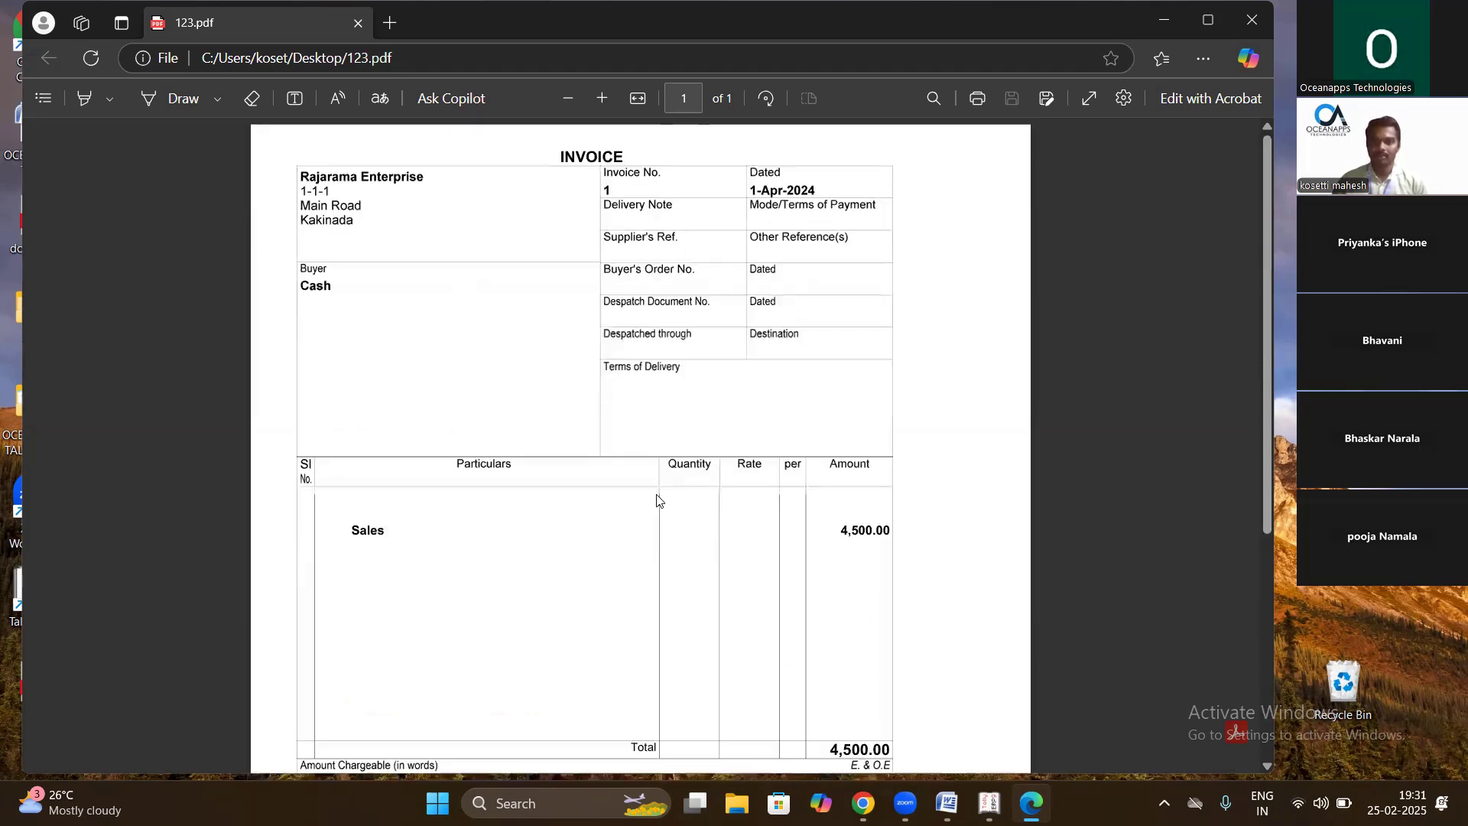
pyautogui.scroll(-3, 659, 511)
pyautogui.scroll(-2, 659, 510)
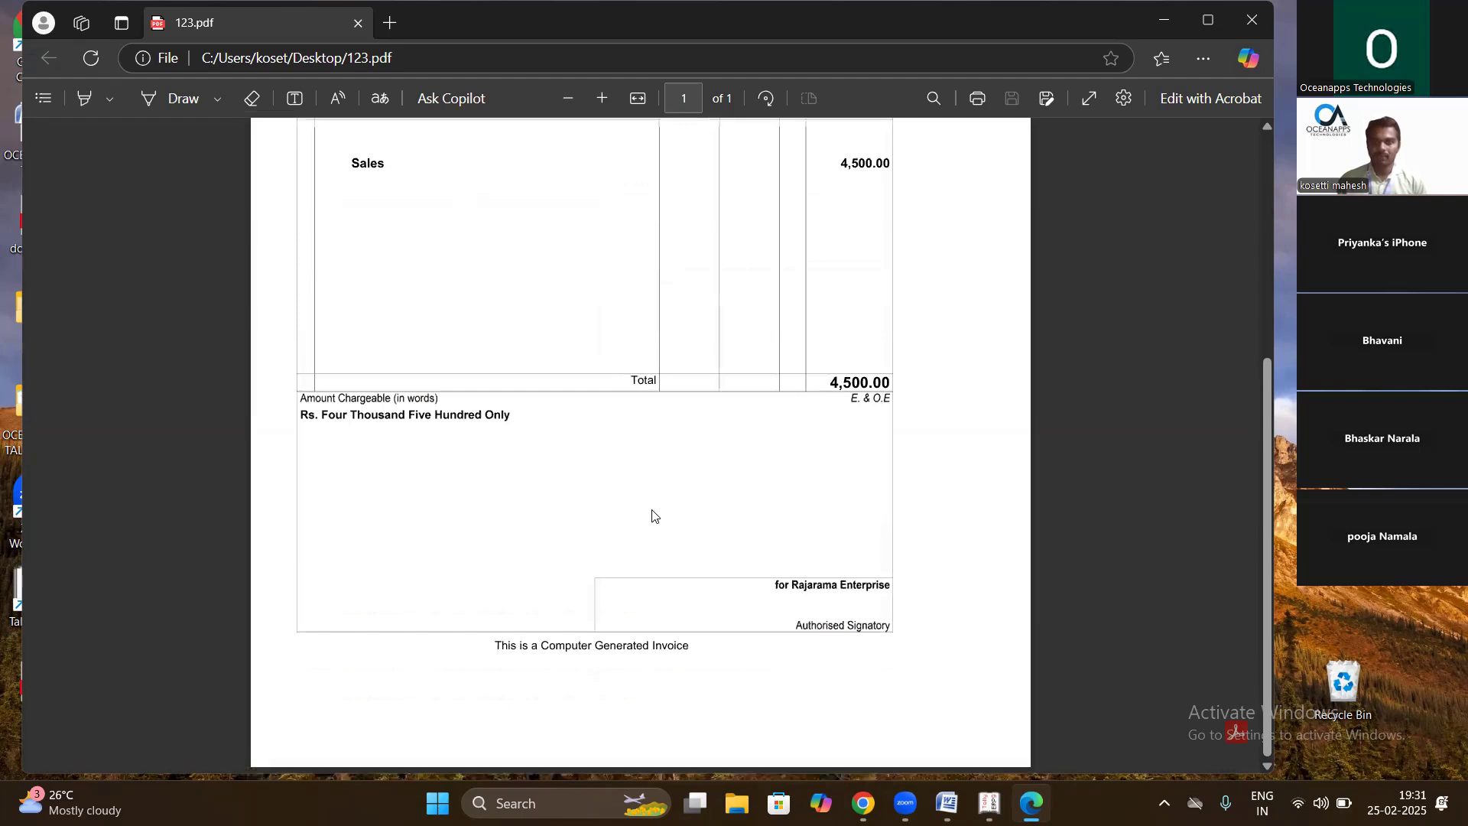
pyautogui.scroll(6, 652, 515)
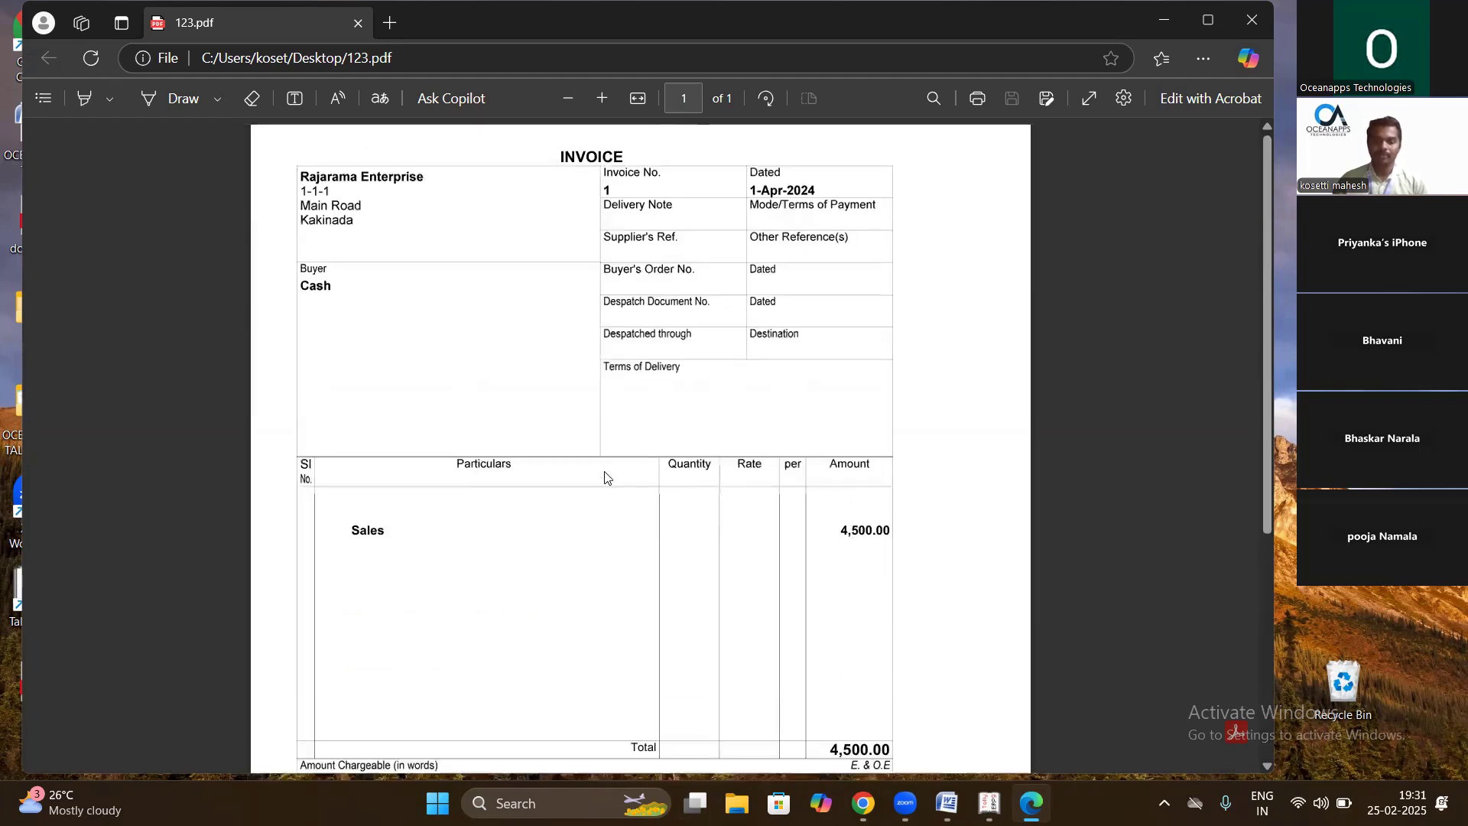
pyautogui.scroll(-5, 605, 483)
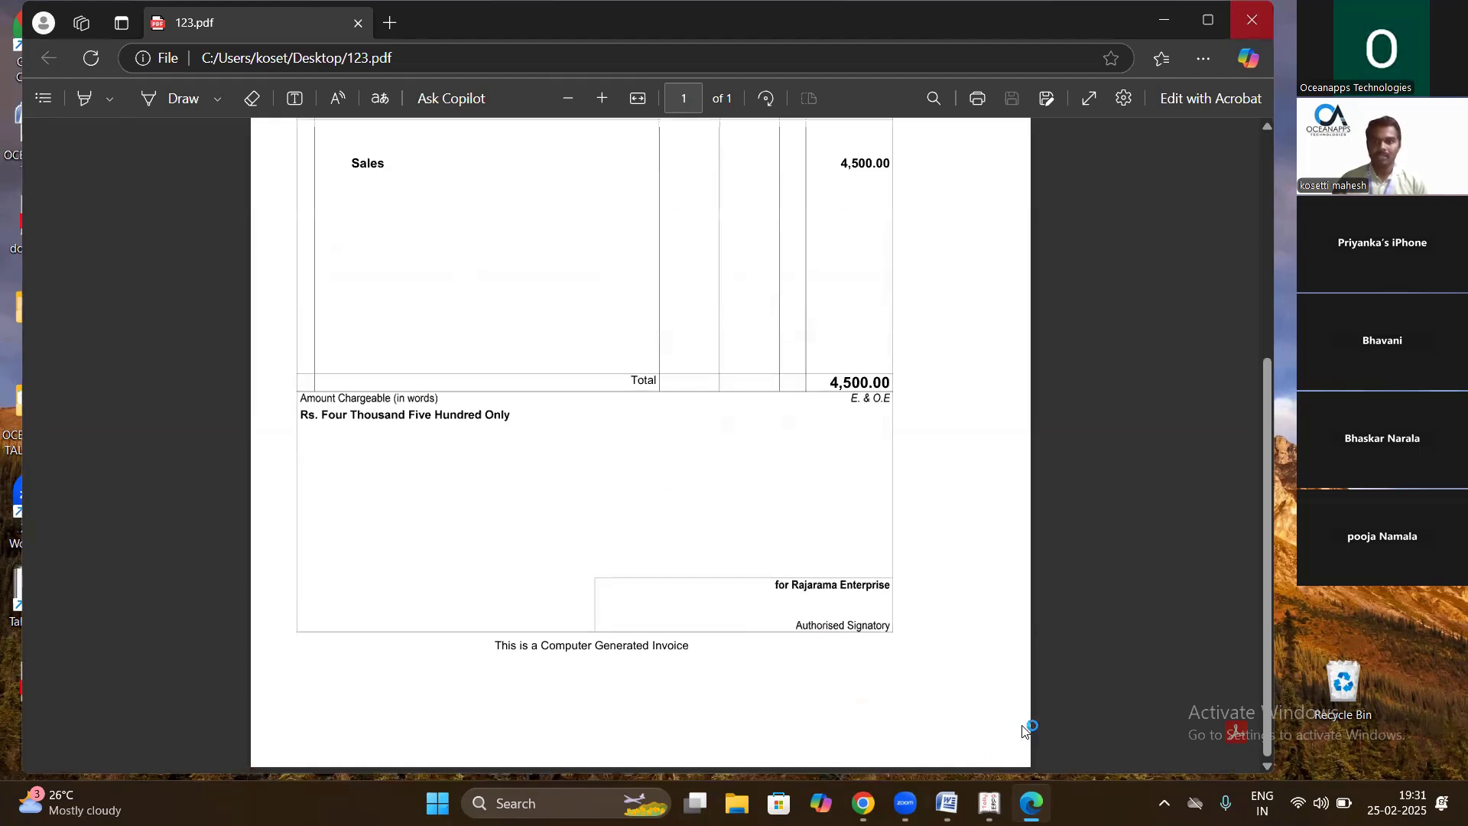
pyautogui.click(1260, 23)
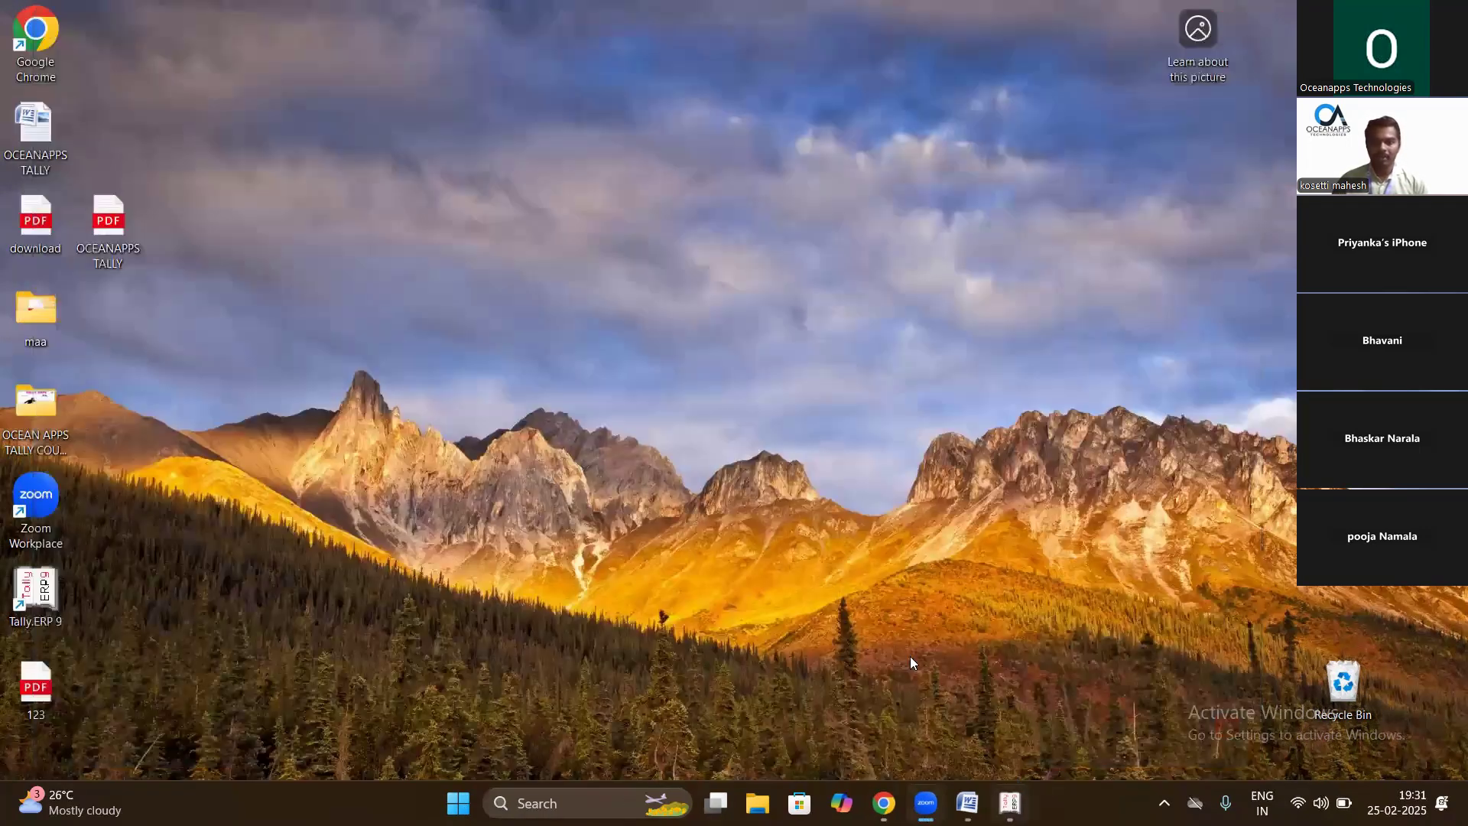